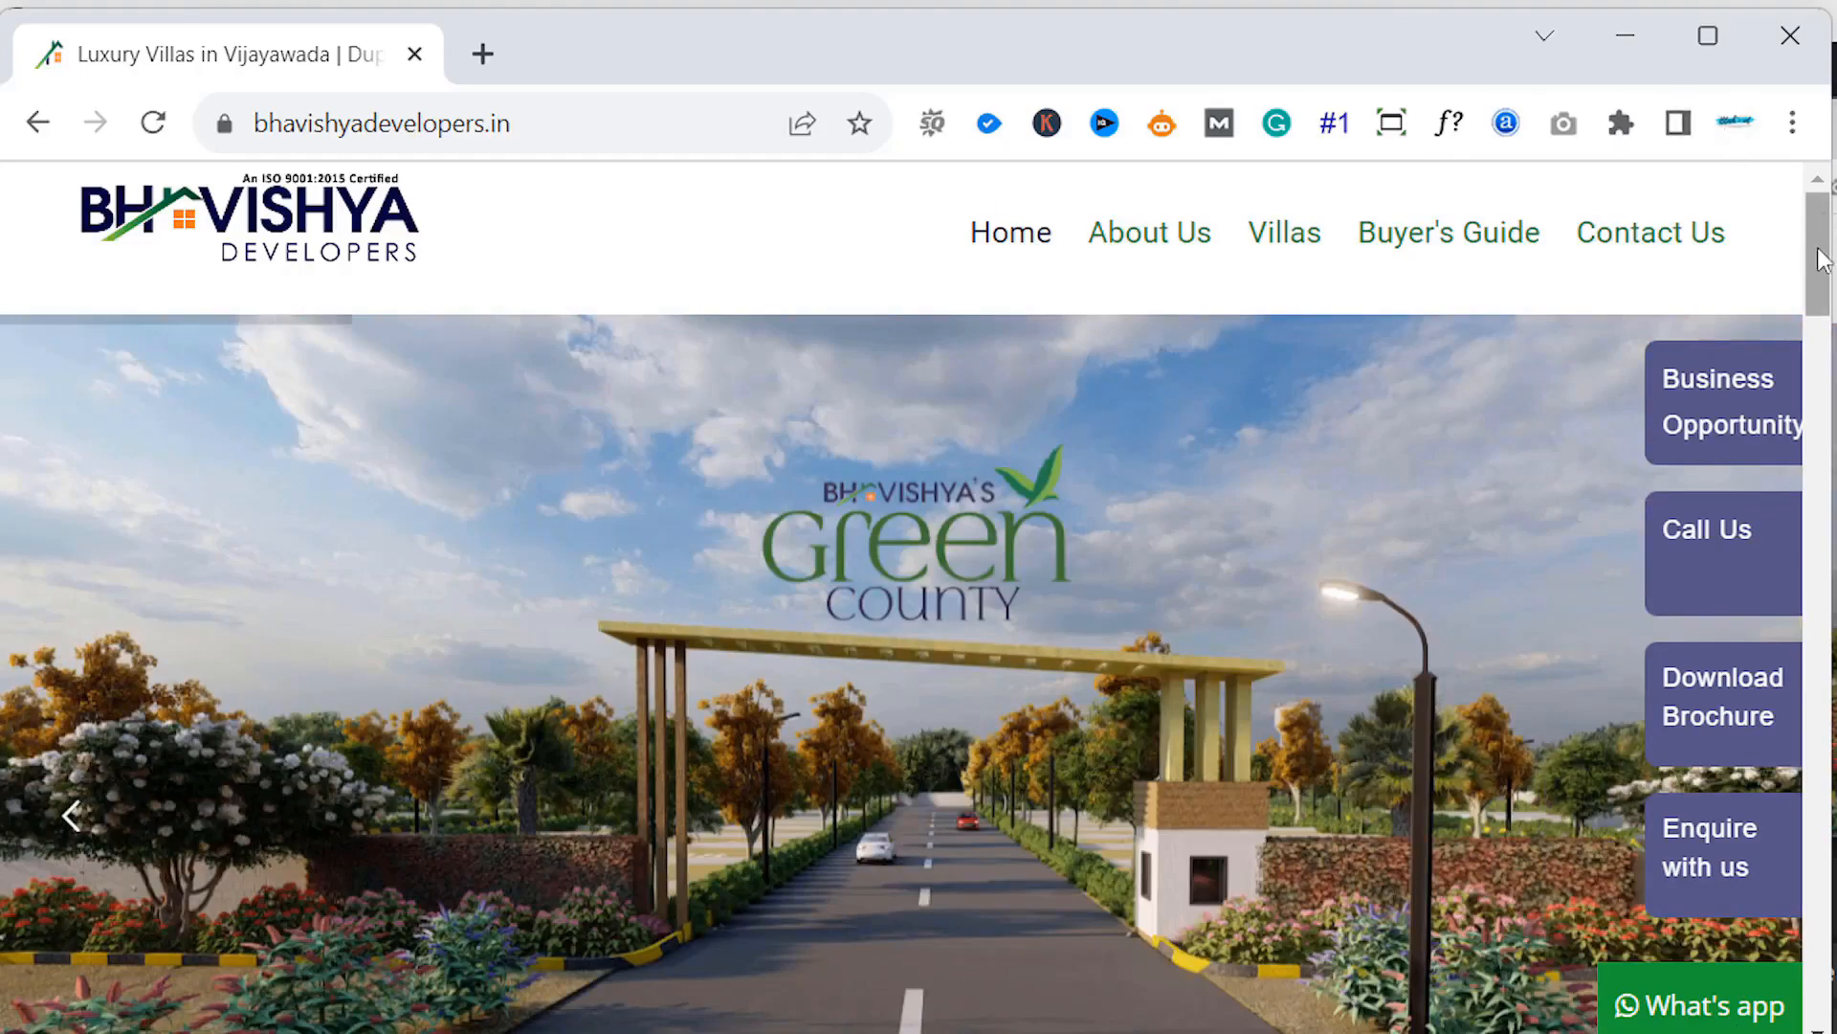
# - After scrolling the Bhavishya Developers home page, append /cpanel to the site URL in the address bar
pyautogui.moveTo(1819, 263)
pyautogui.mouseDown()
pyautogui.moveTo(1823, 967)
pyautogui.moveTo(1823, 254)
pyautogui.mouseUp()
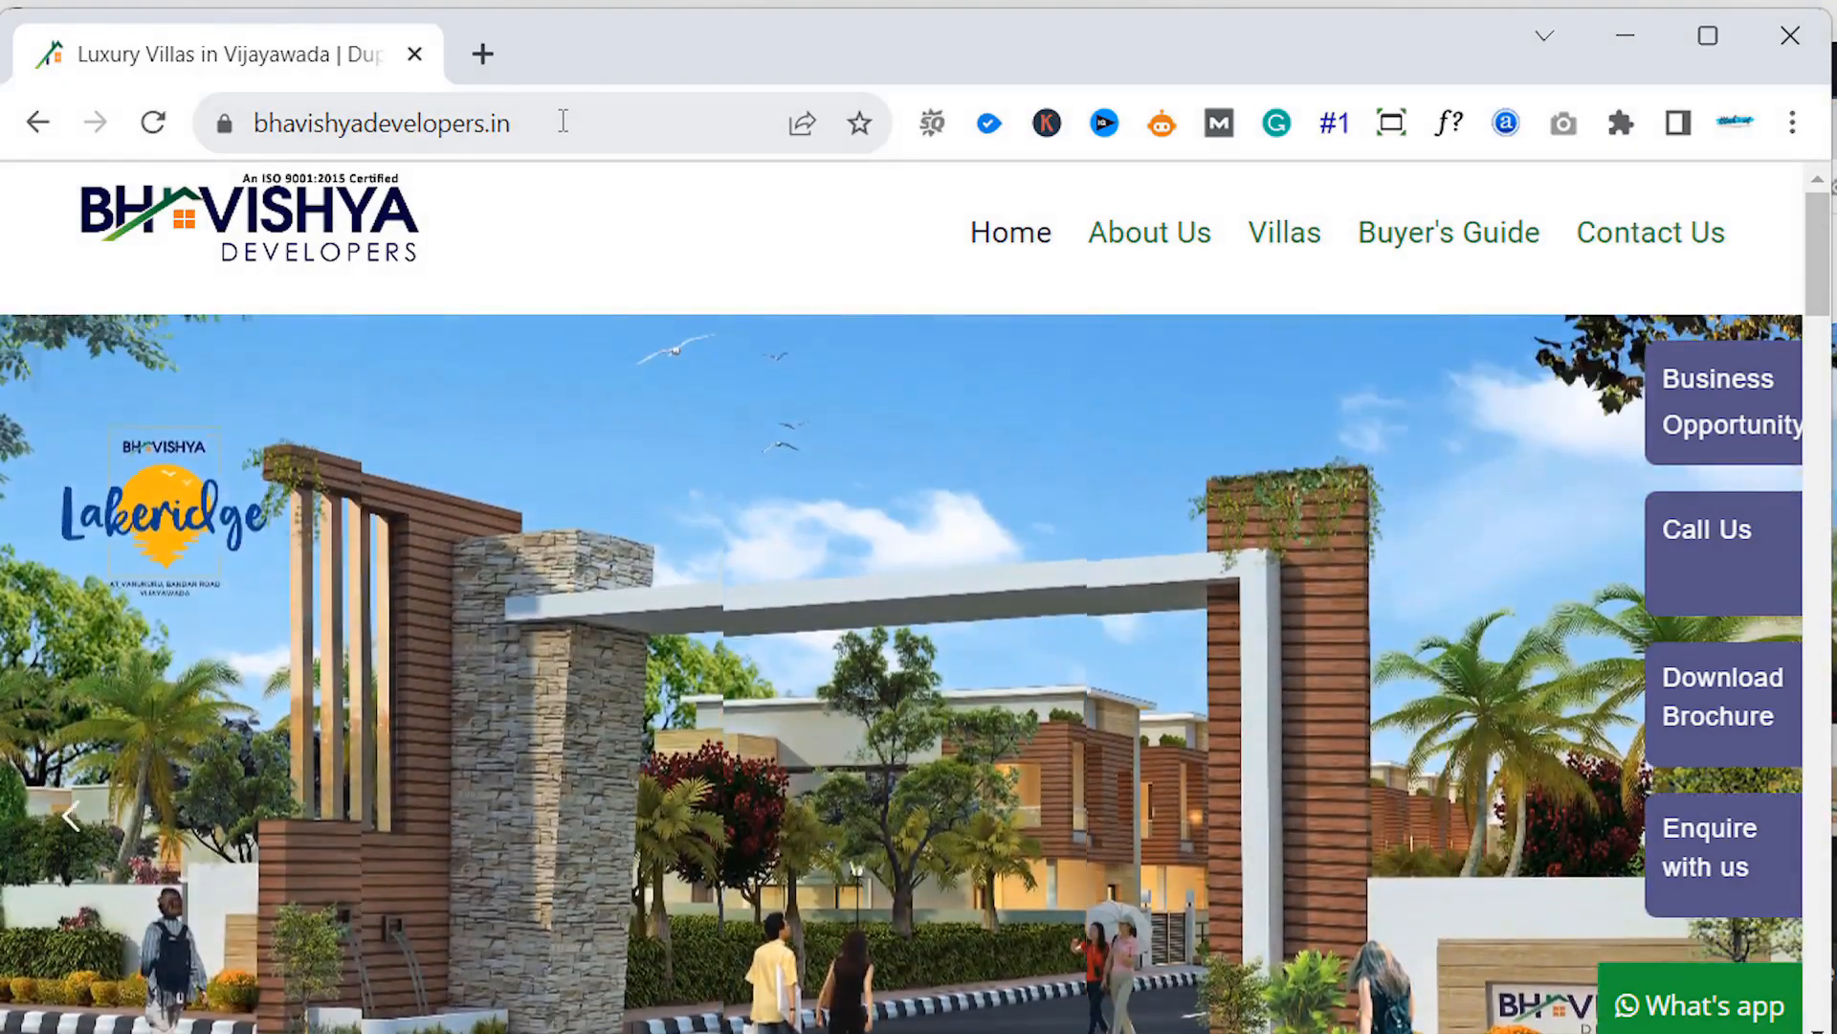
pyautogui.click(564, 122)
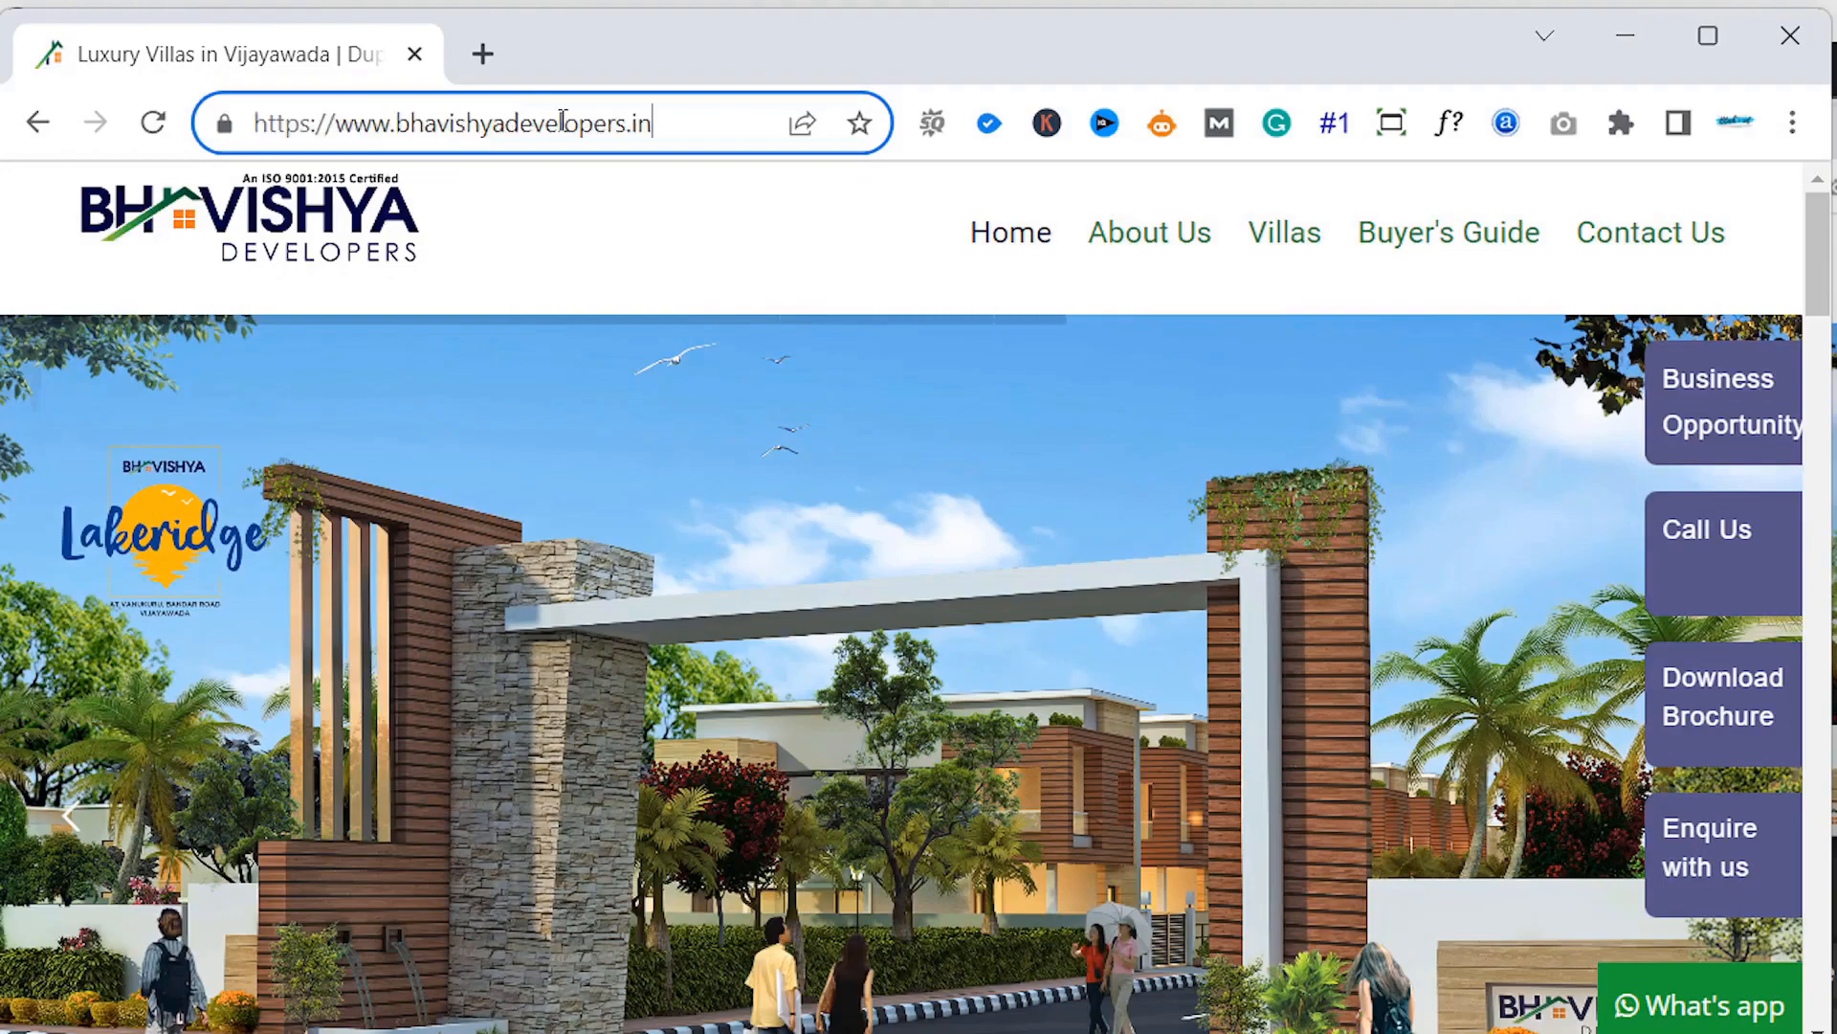
pyautogui.press('End')
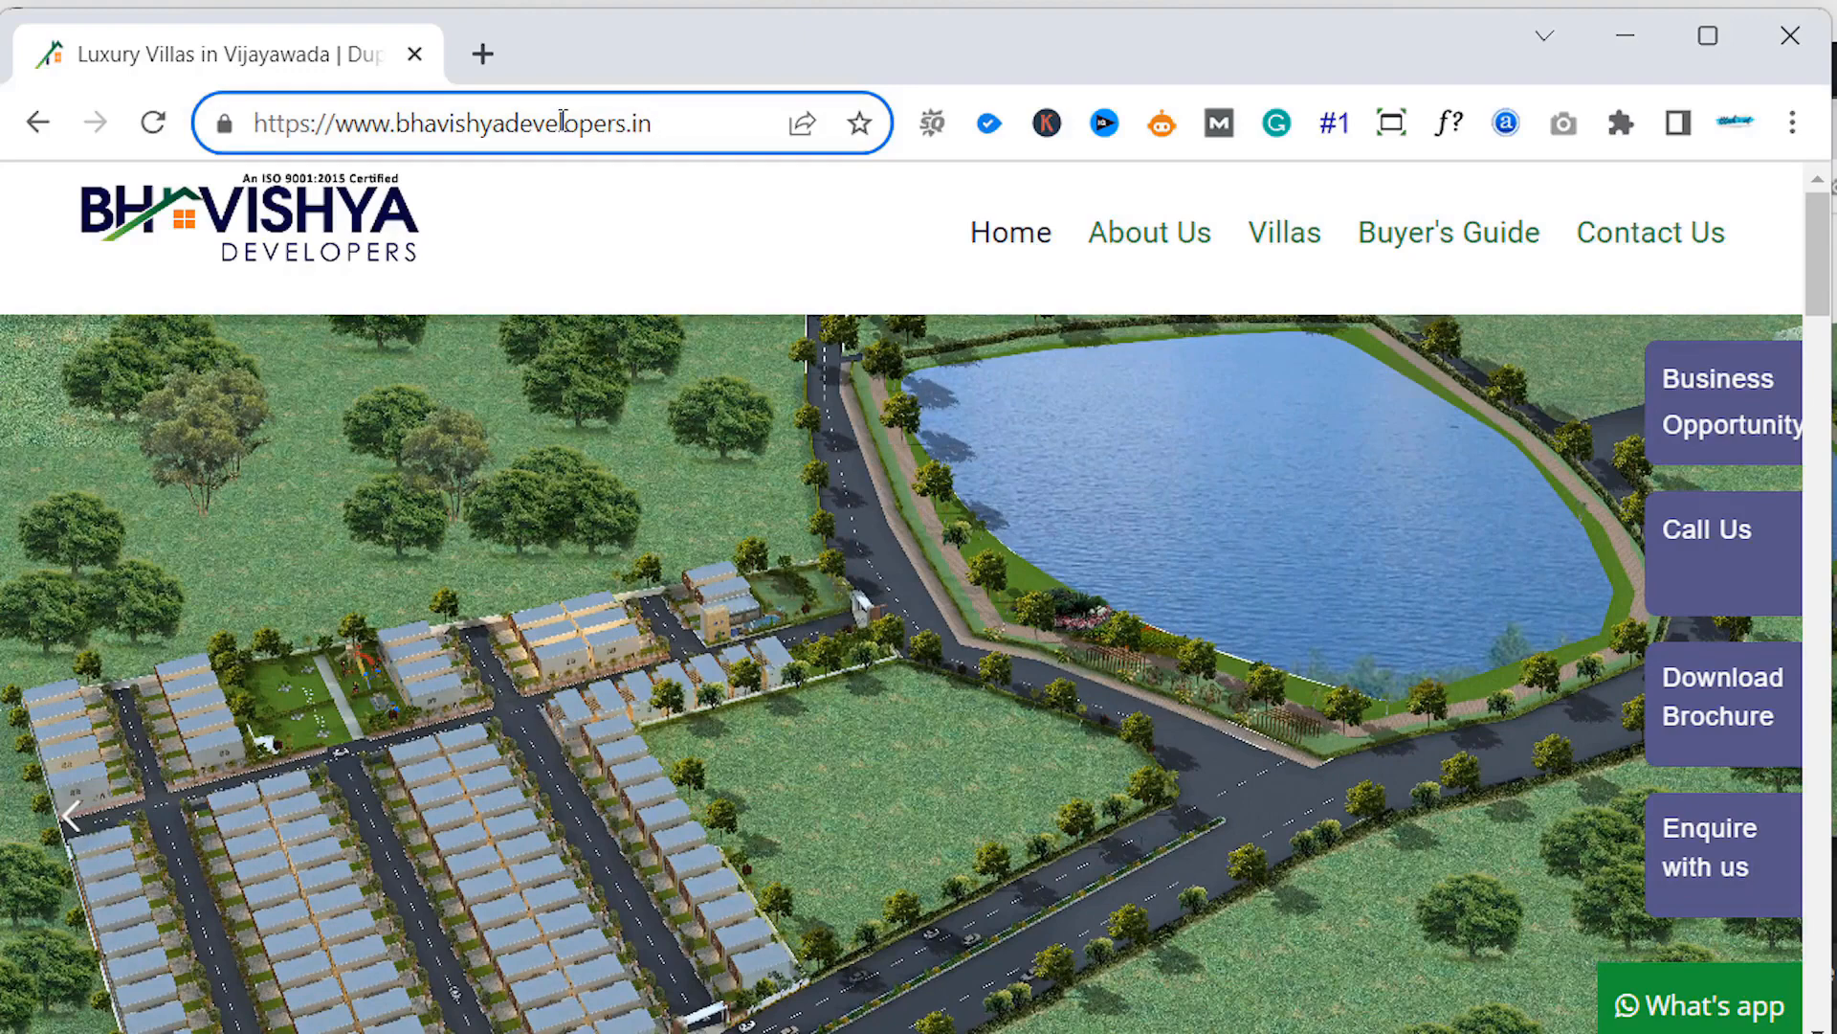
pyautogui.write('/')
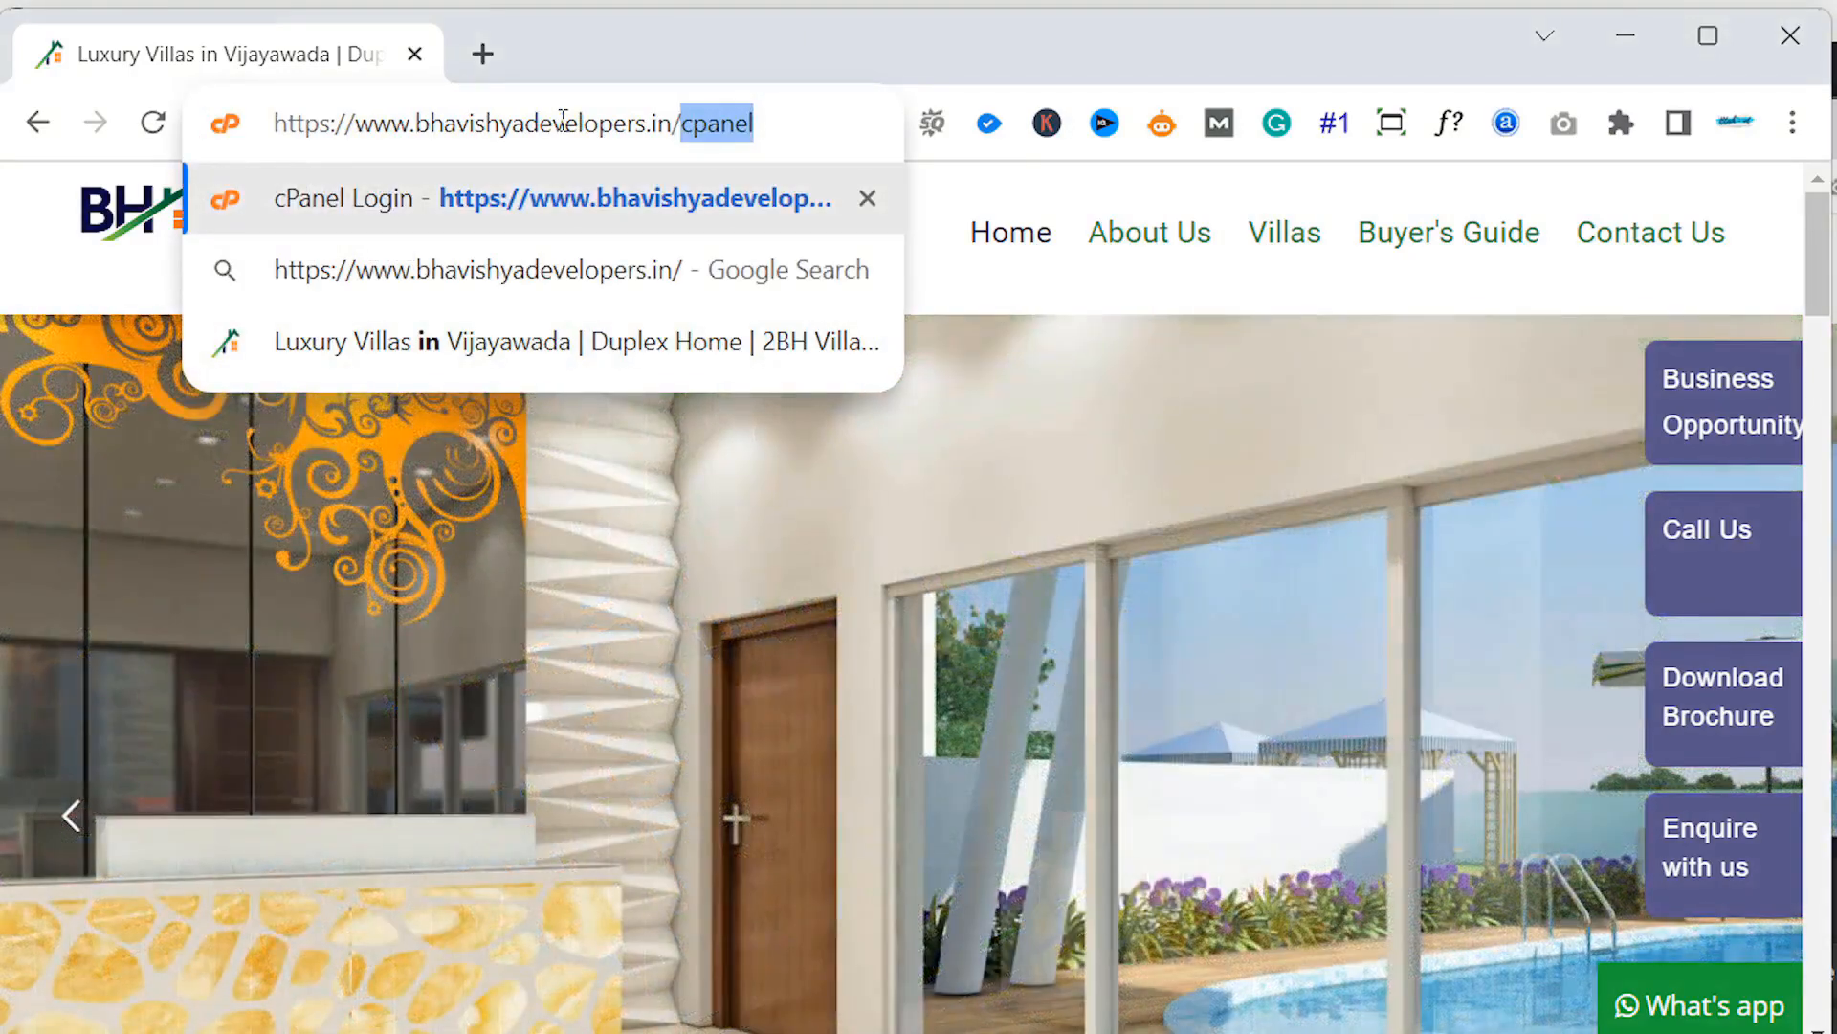
# - Load the cPanel login page and sign in with the saved username and password
pyautogui.press('Return')
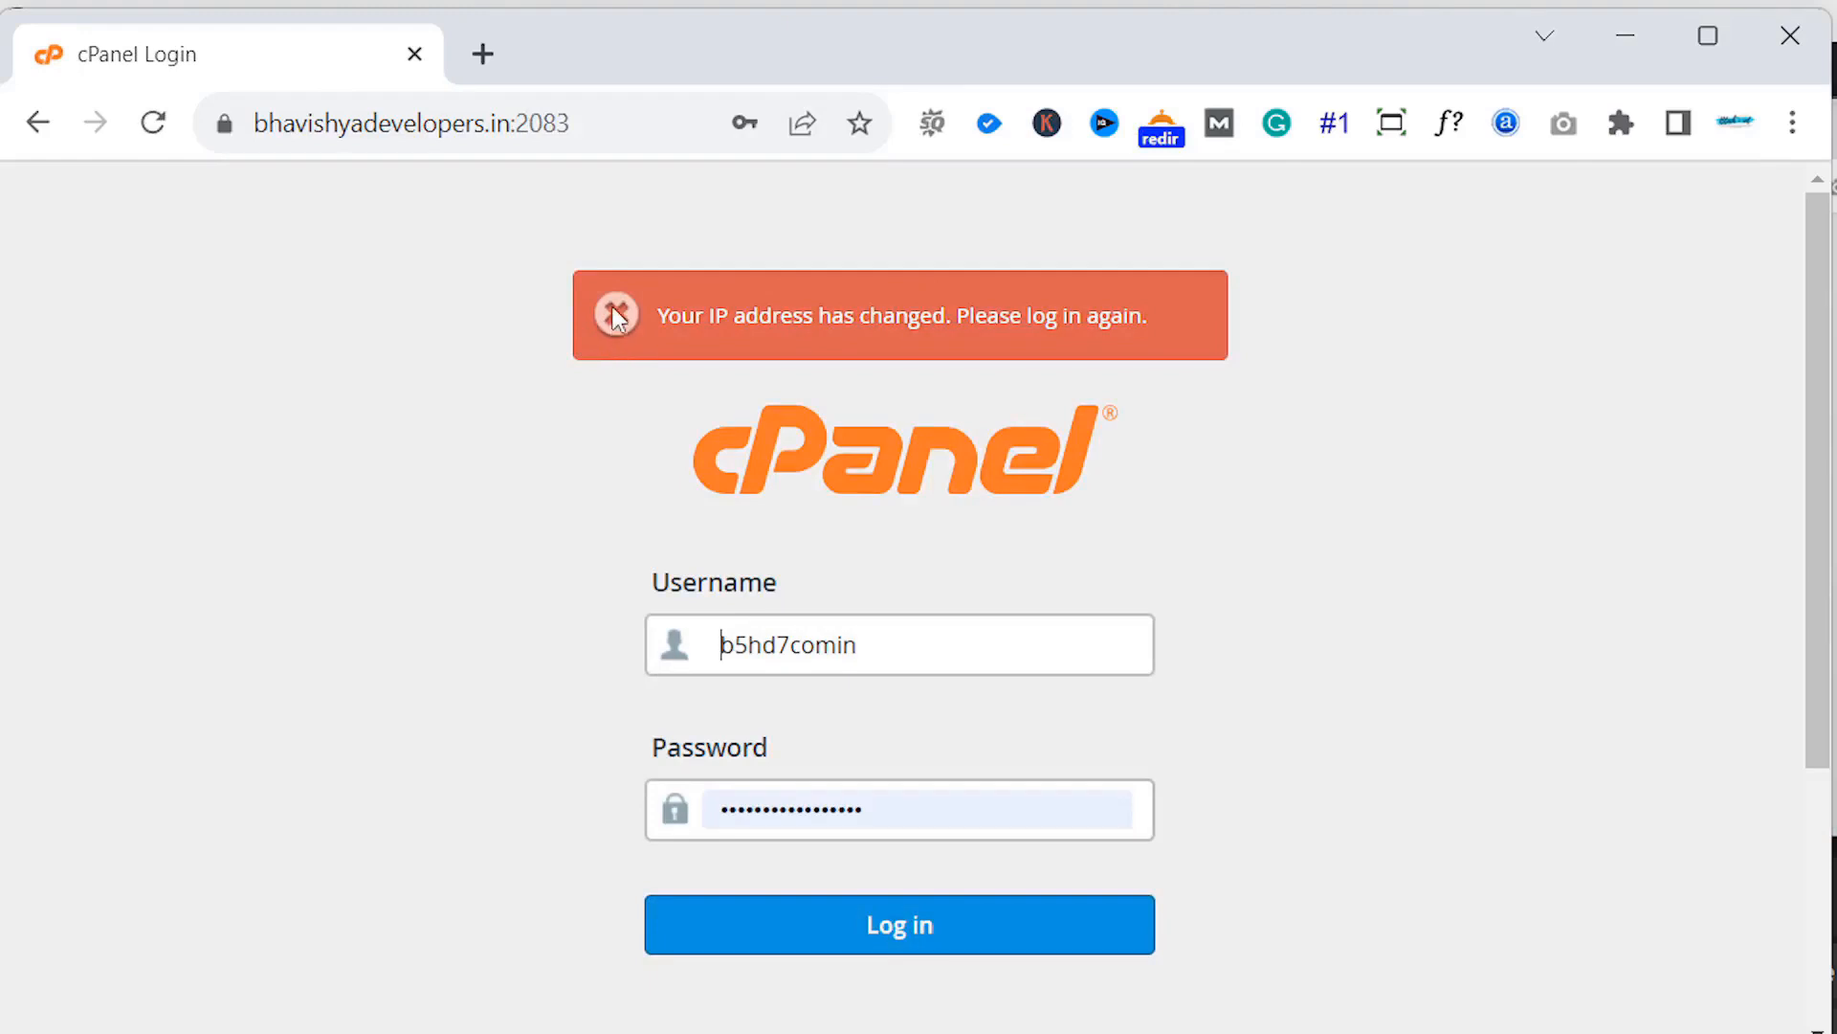
pyautogui.click(903, 943)
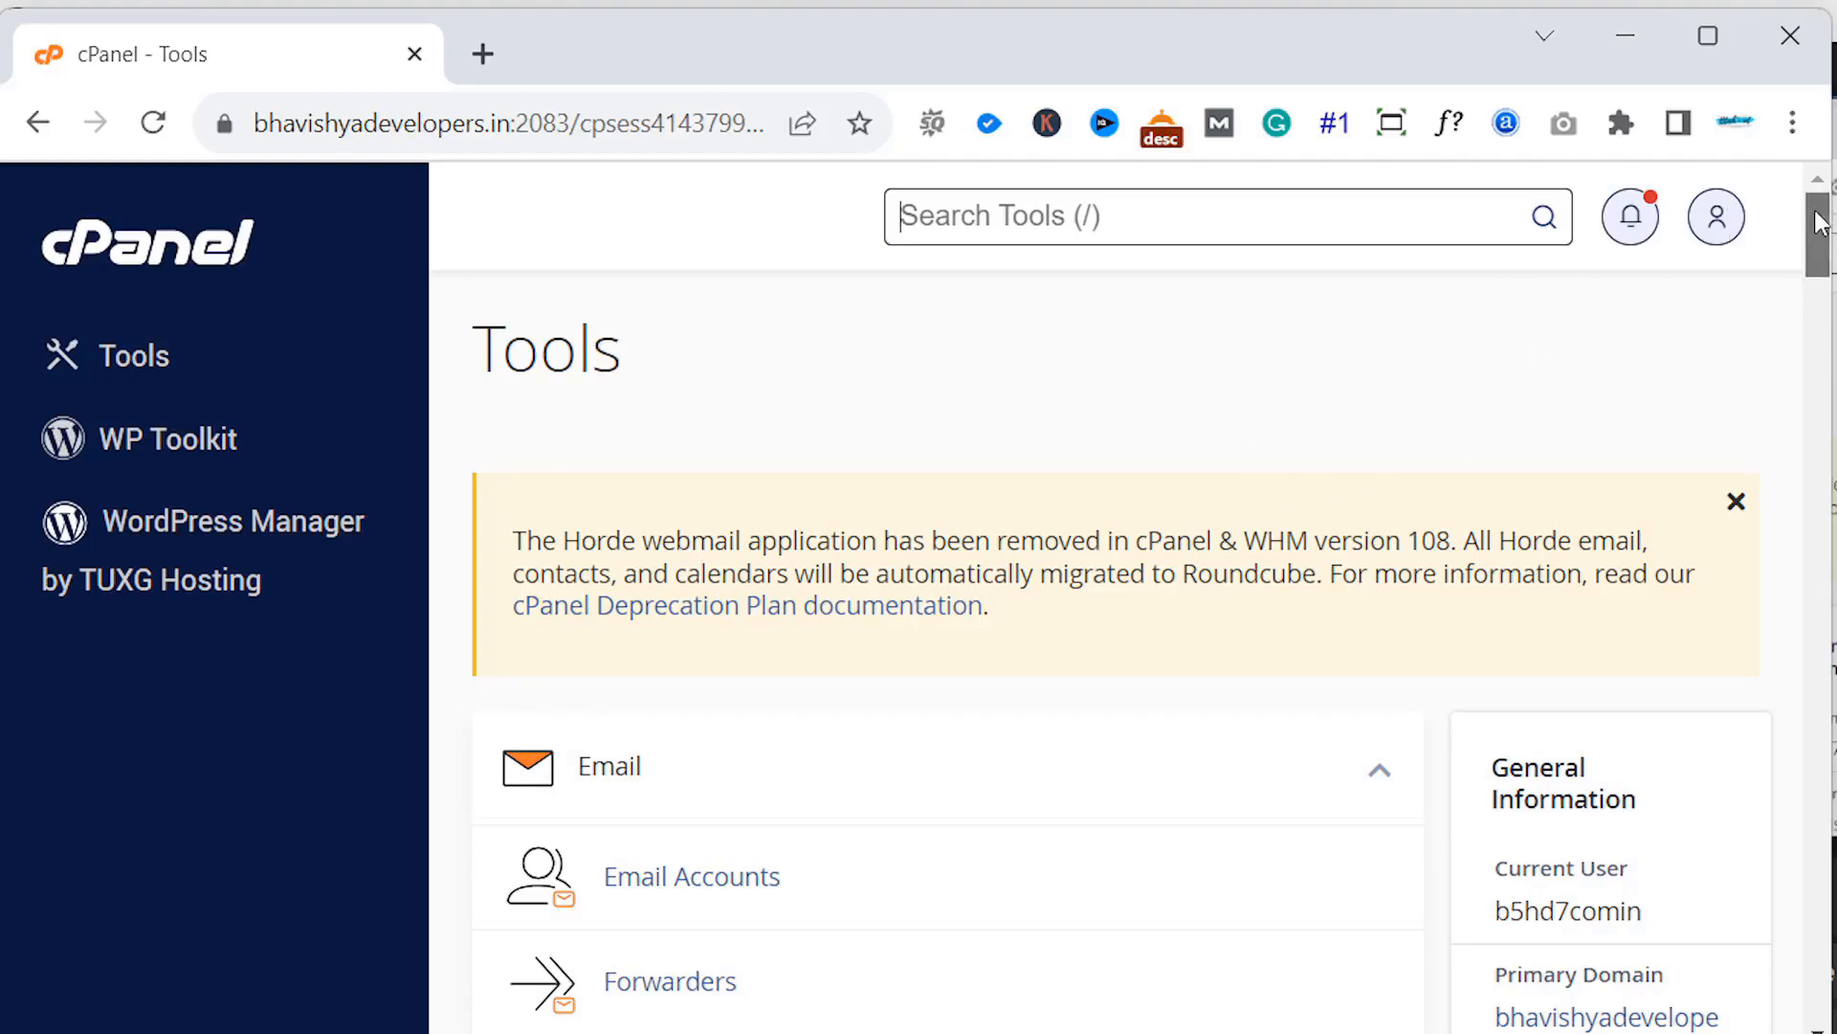
# - Open Email Accounts from the Email section and scroll to the list of 9 mailboxes
pyautogui.moveTo(1818, 222); pyautogui.dragTo(1796, 254)
pyautogui.scroll(-3, 1790, 258)
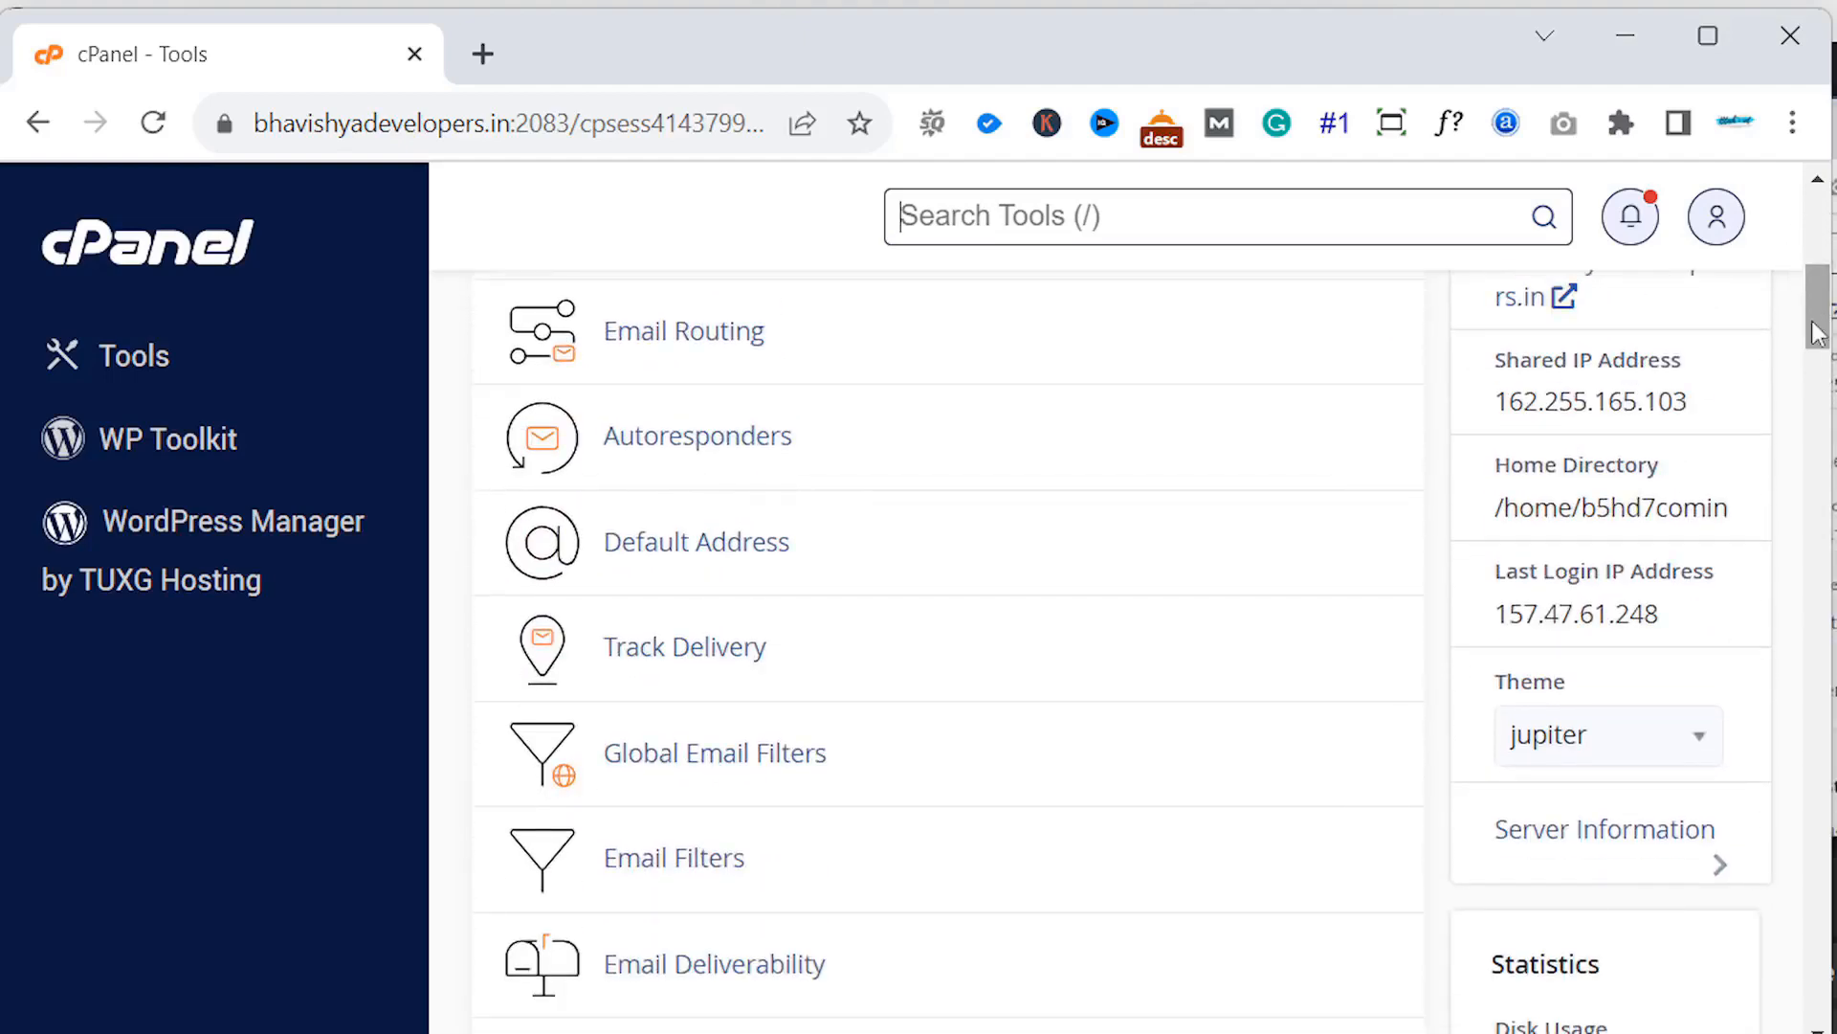
pyautogui.scroll(-2, 1818, 298)
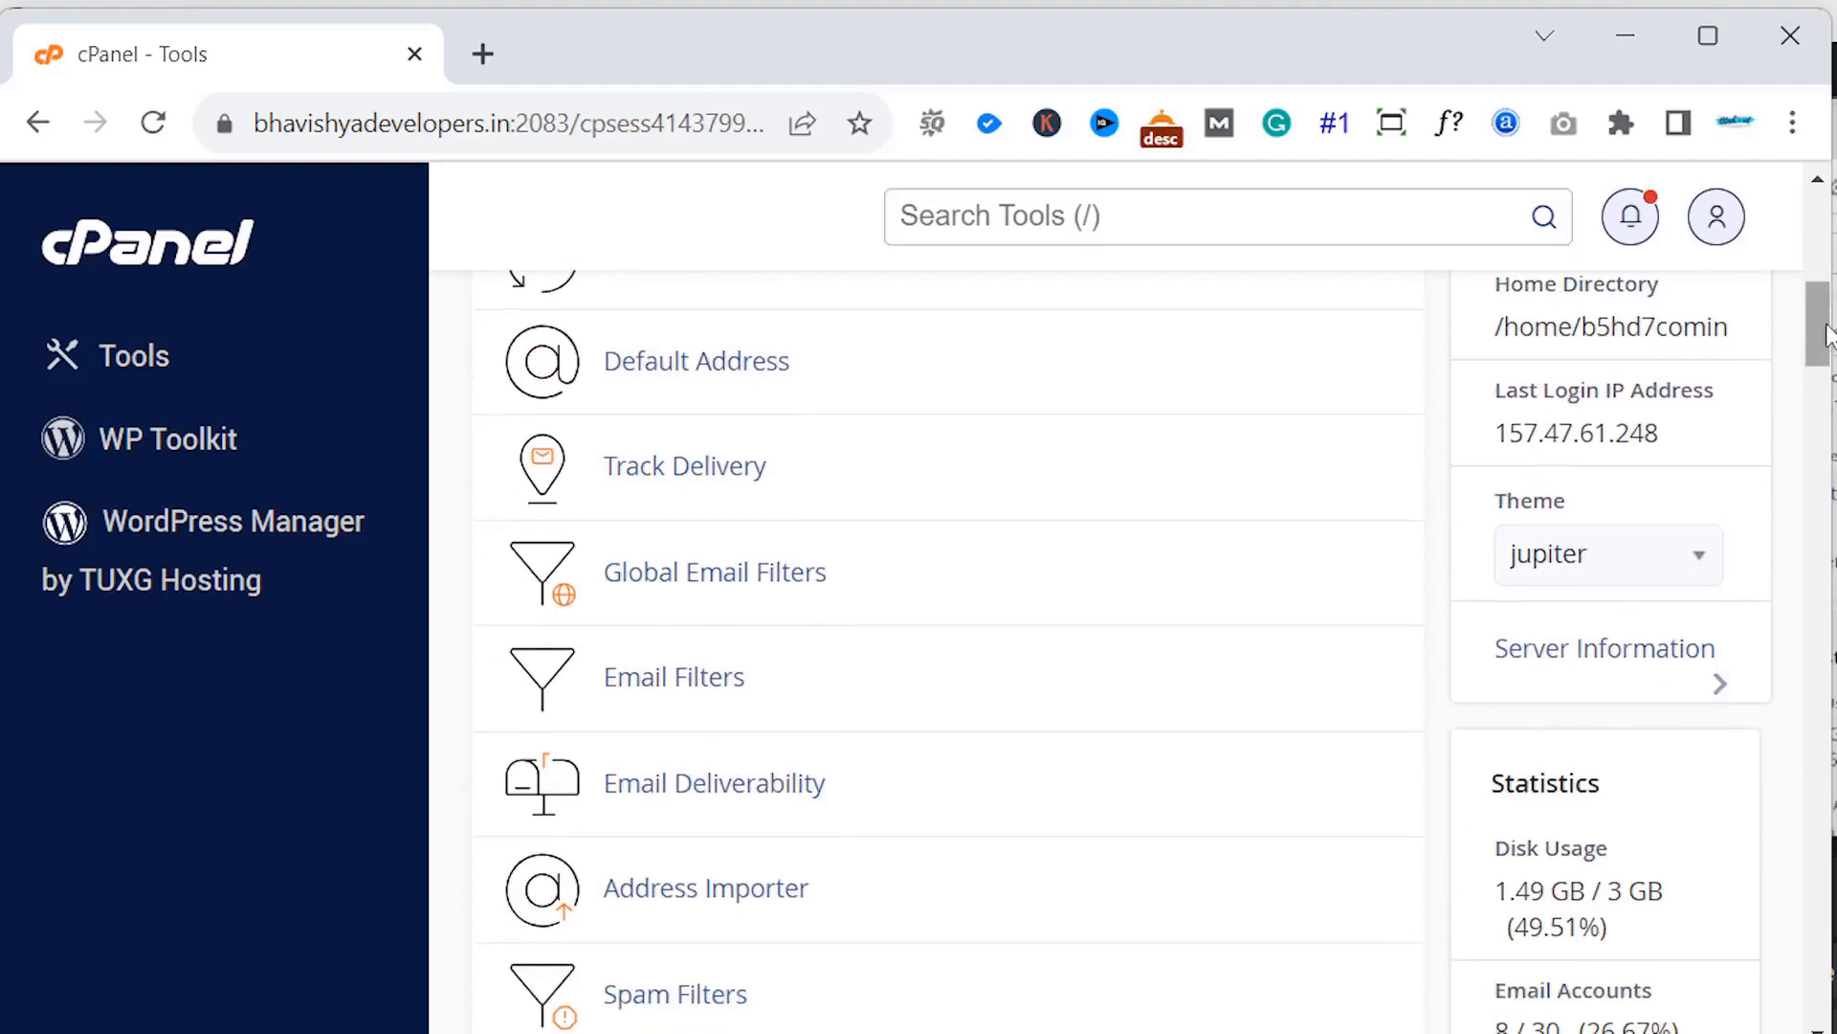
pyautogui.scroll(5, 1809, 364)
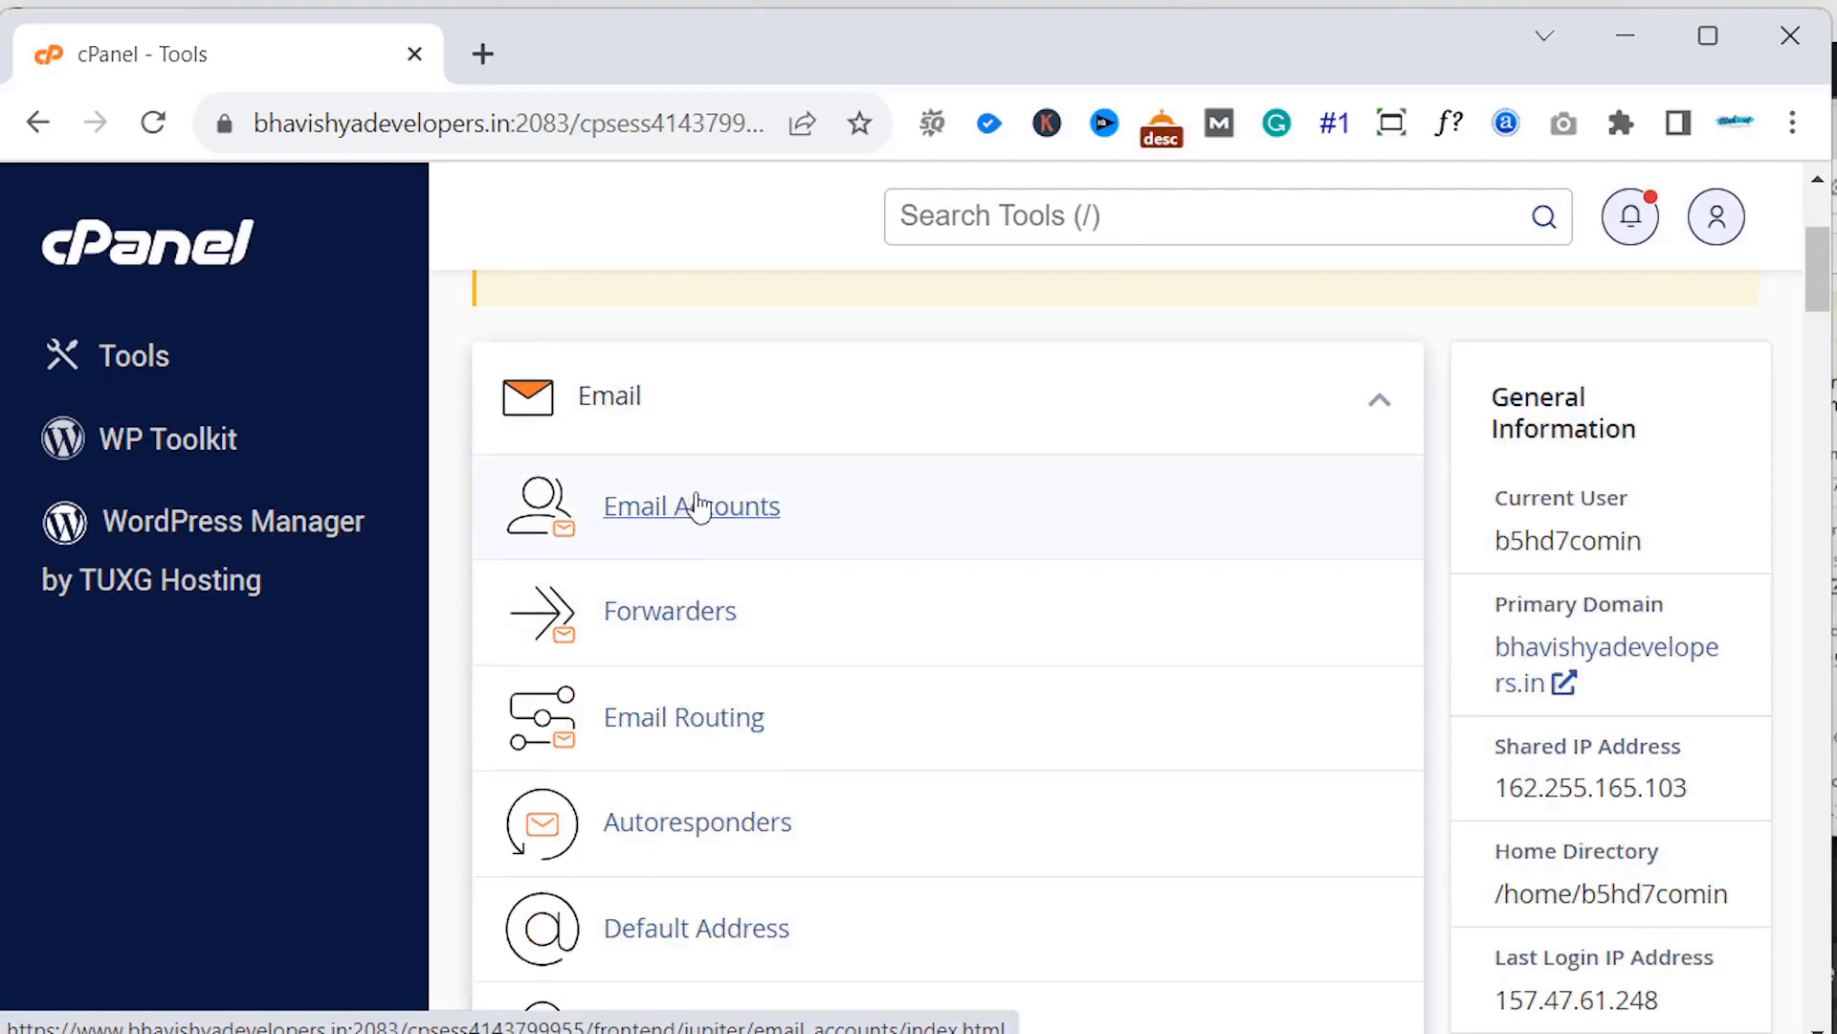
pyautogui.click(703, 515)
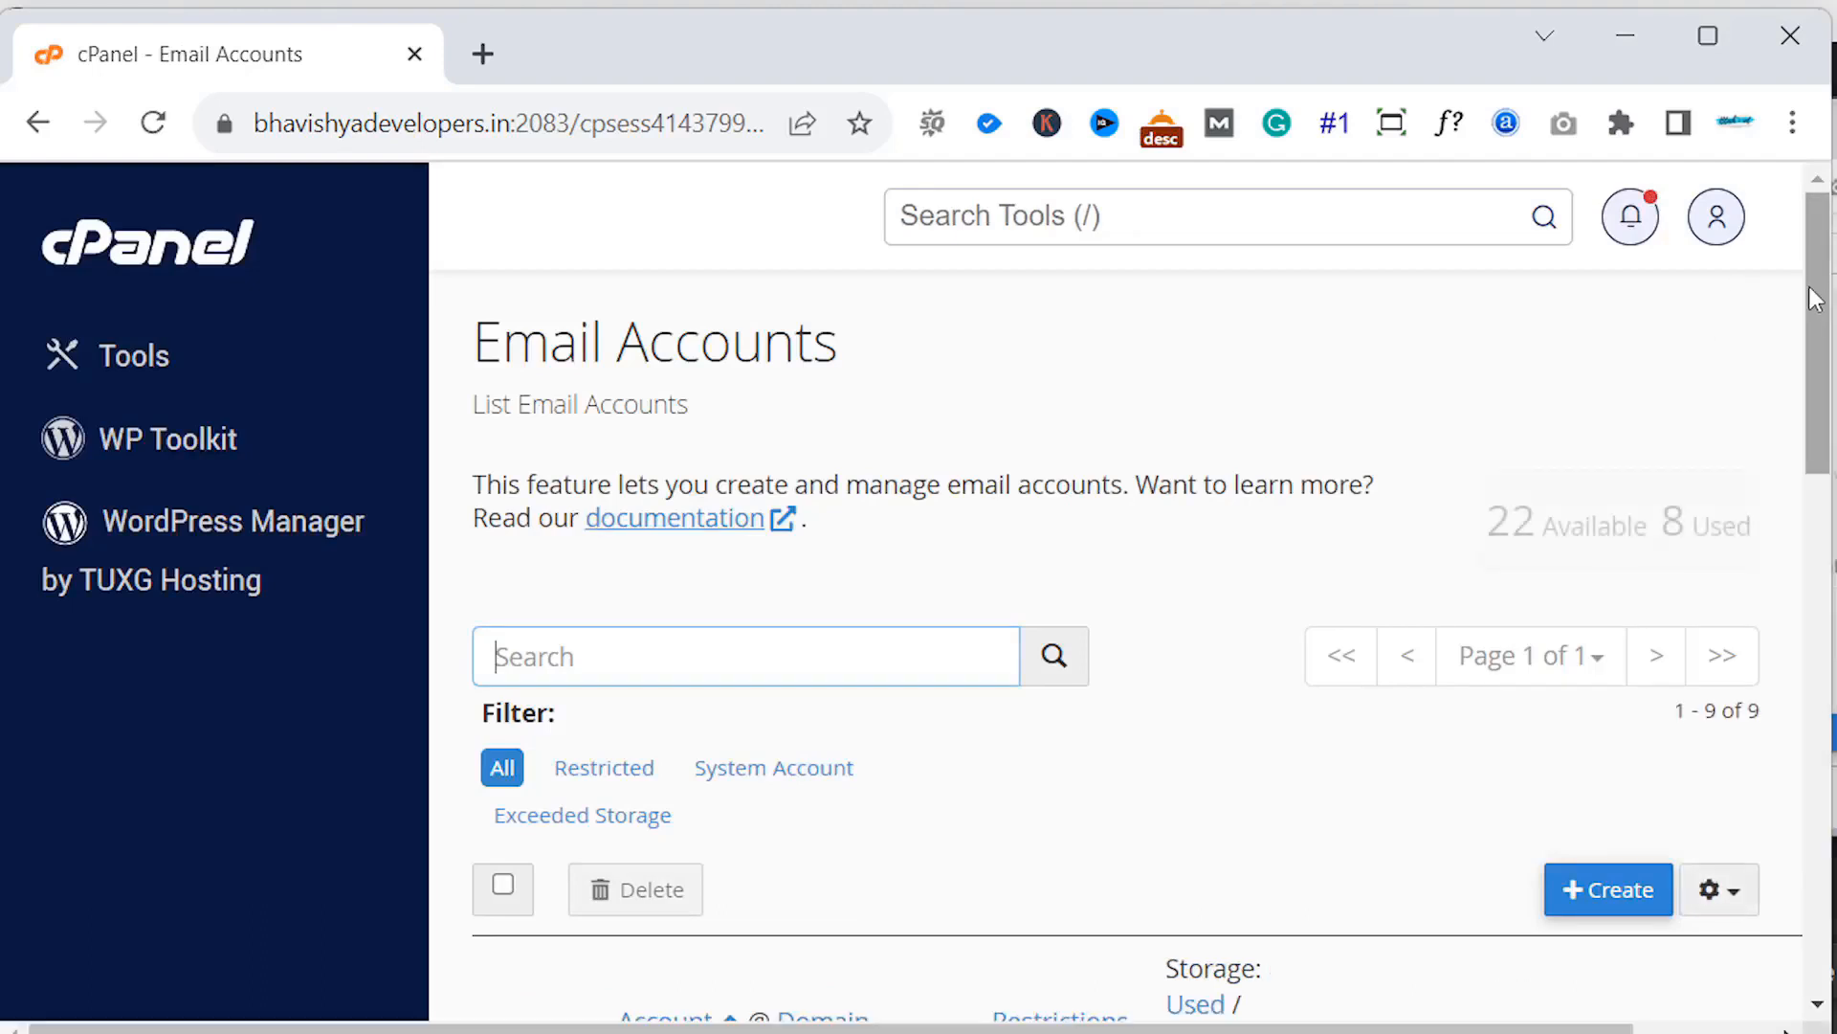
pyautogui.moveTo(1816, 299); pyautogui.dragTo(1813, 376)
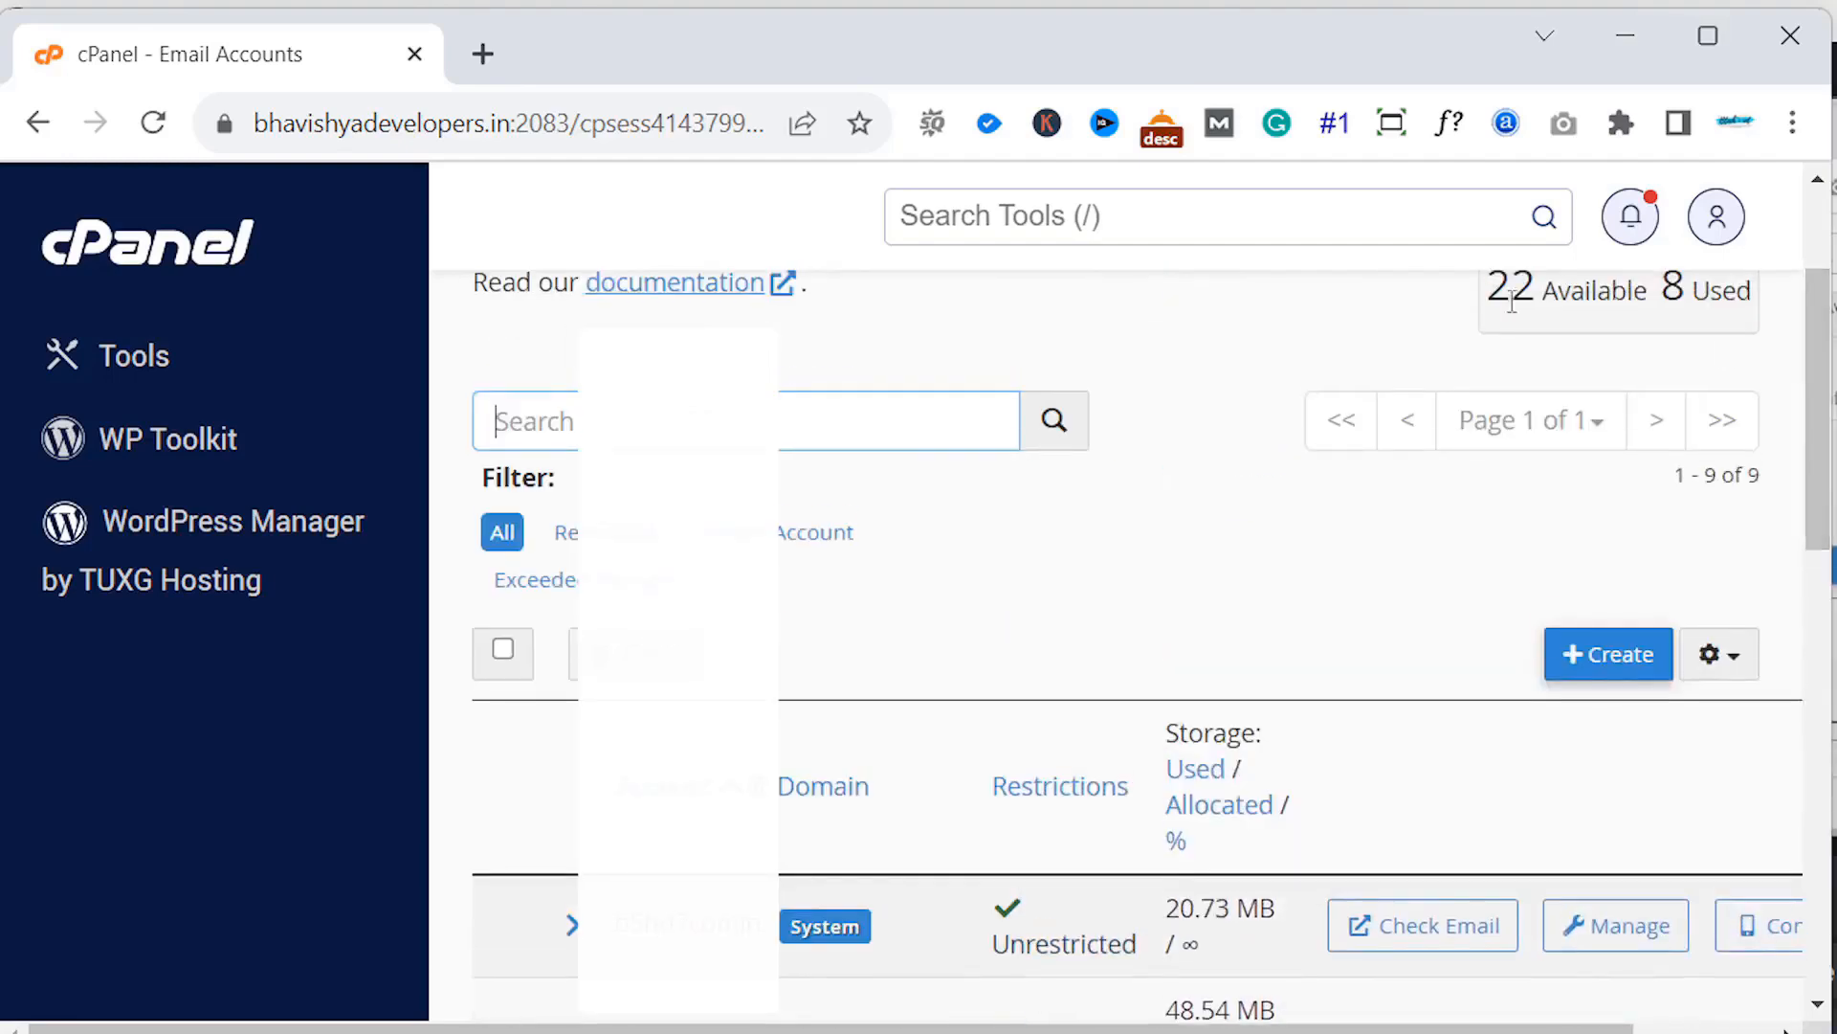
# - Go back to Tools and review Statistics: 8/30 email accounts and 1.49 GB/3 GB disk usage
pyautogui.click(38, 122)
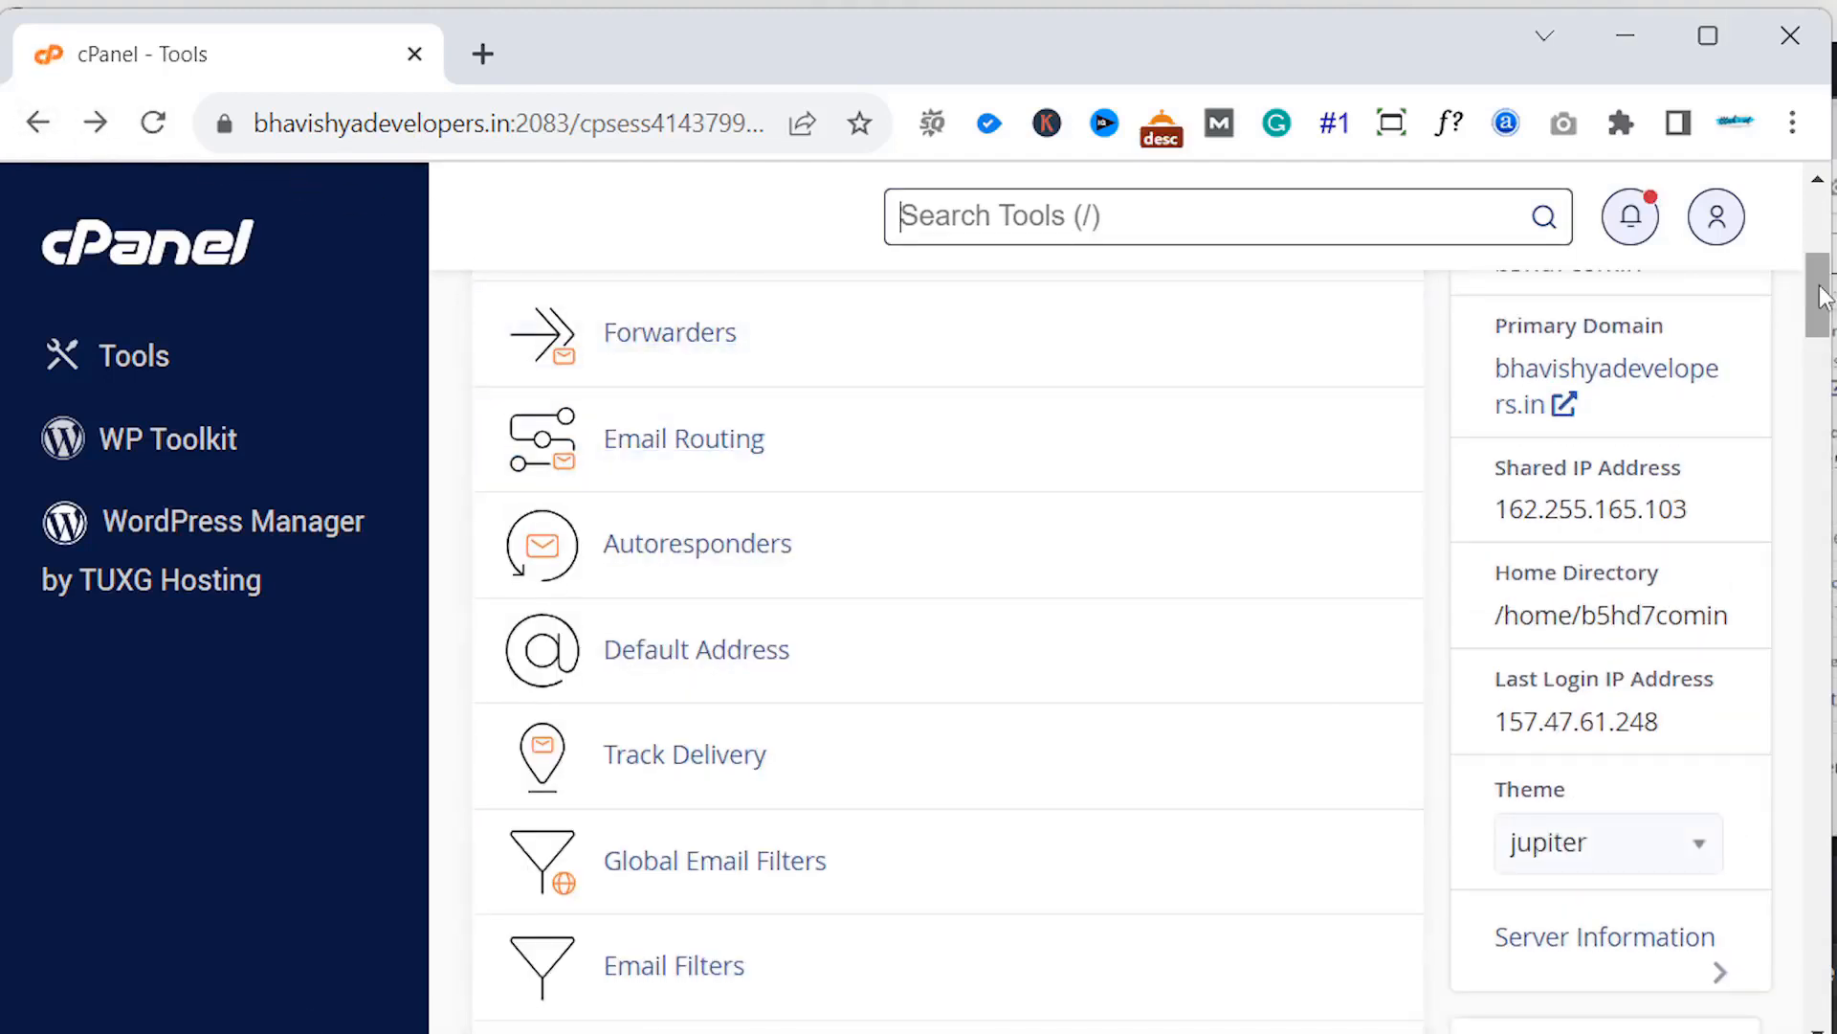
pyautogui.scroll(1, 1830, 268)
pyautogui.scroll(3, 1732, 459)
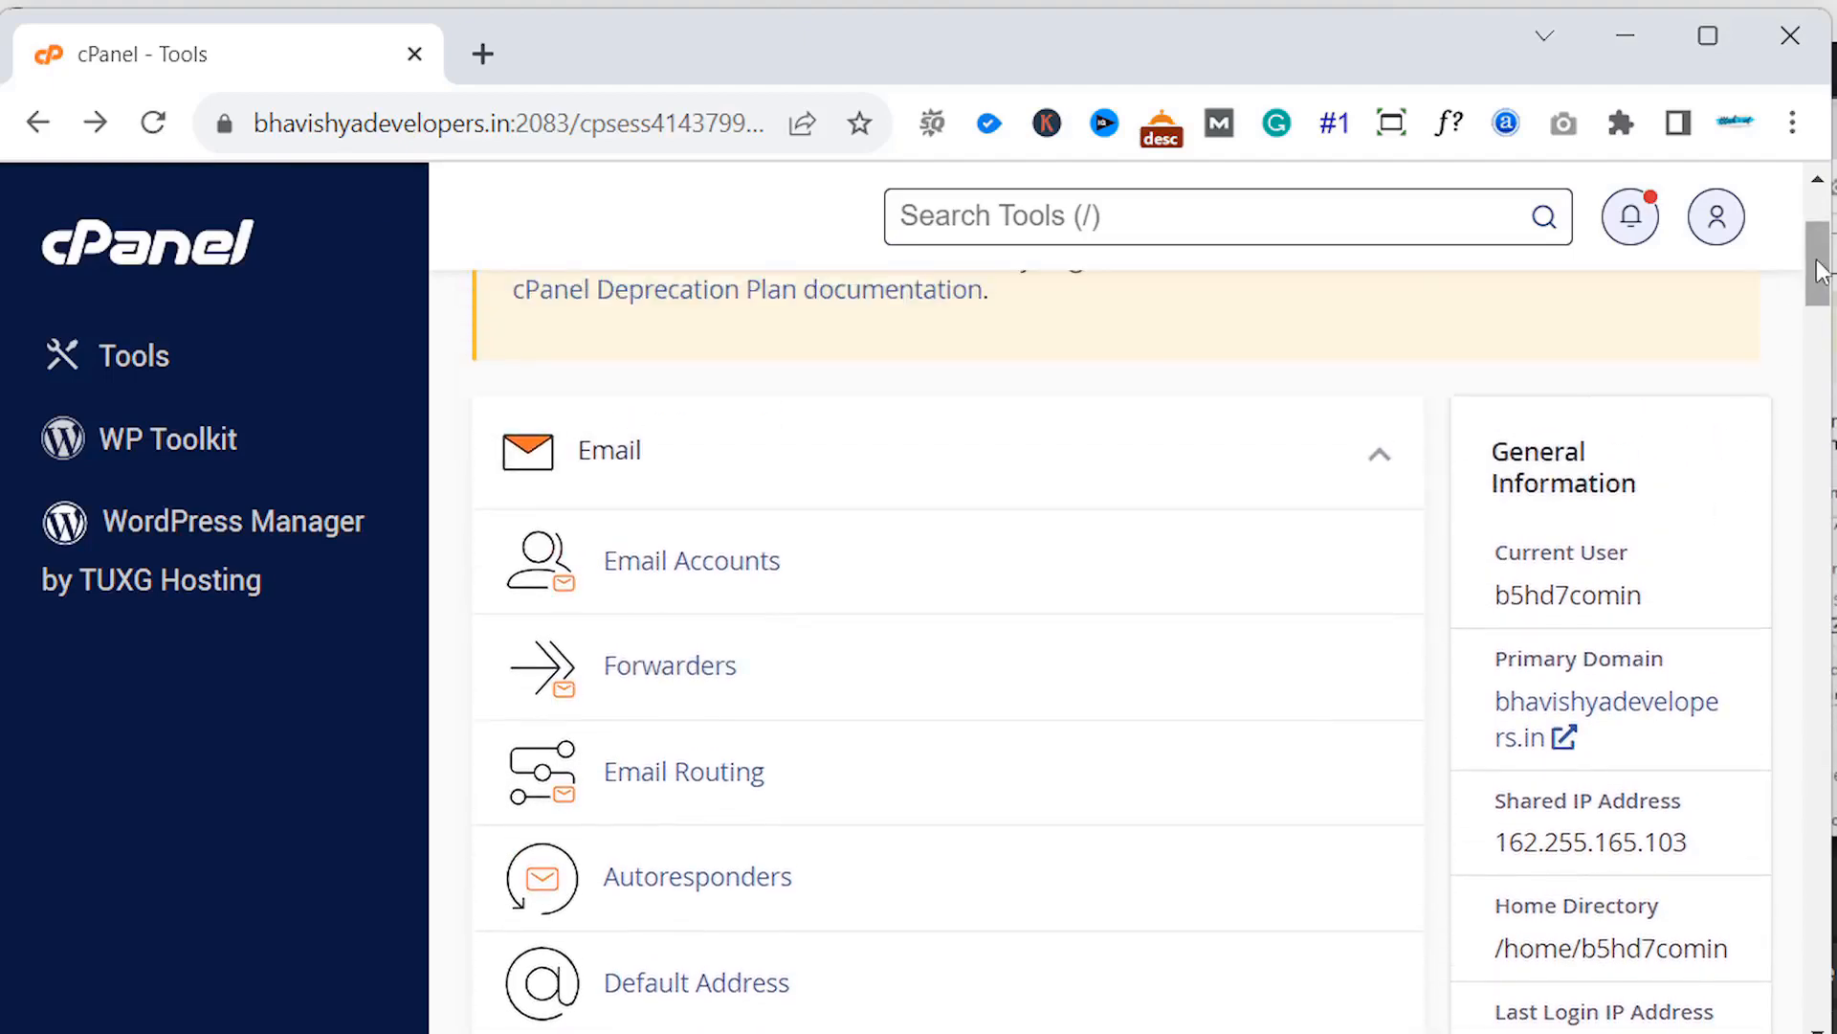
pyautogui.moveTo(1821, 271); pyautogui.dragTo(1776, 360)
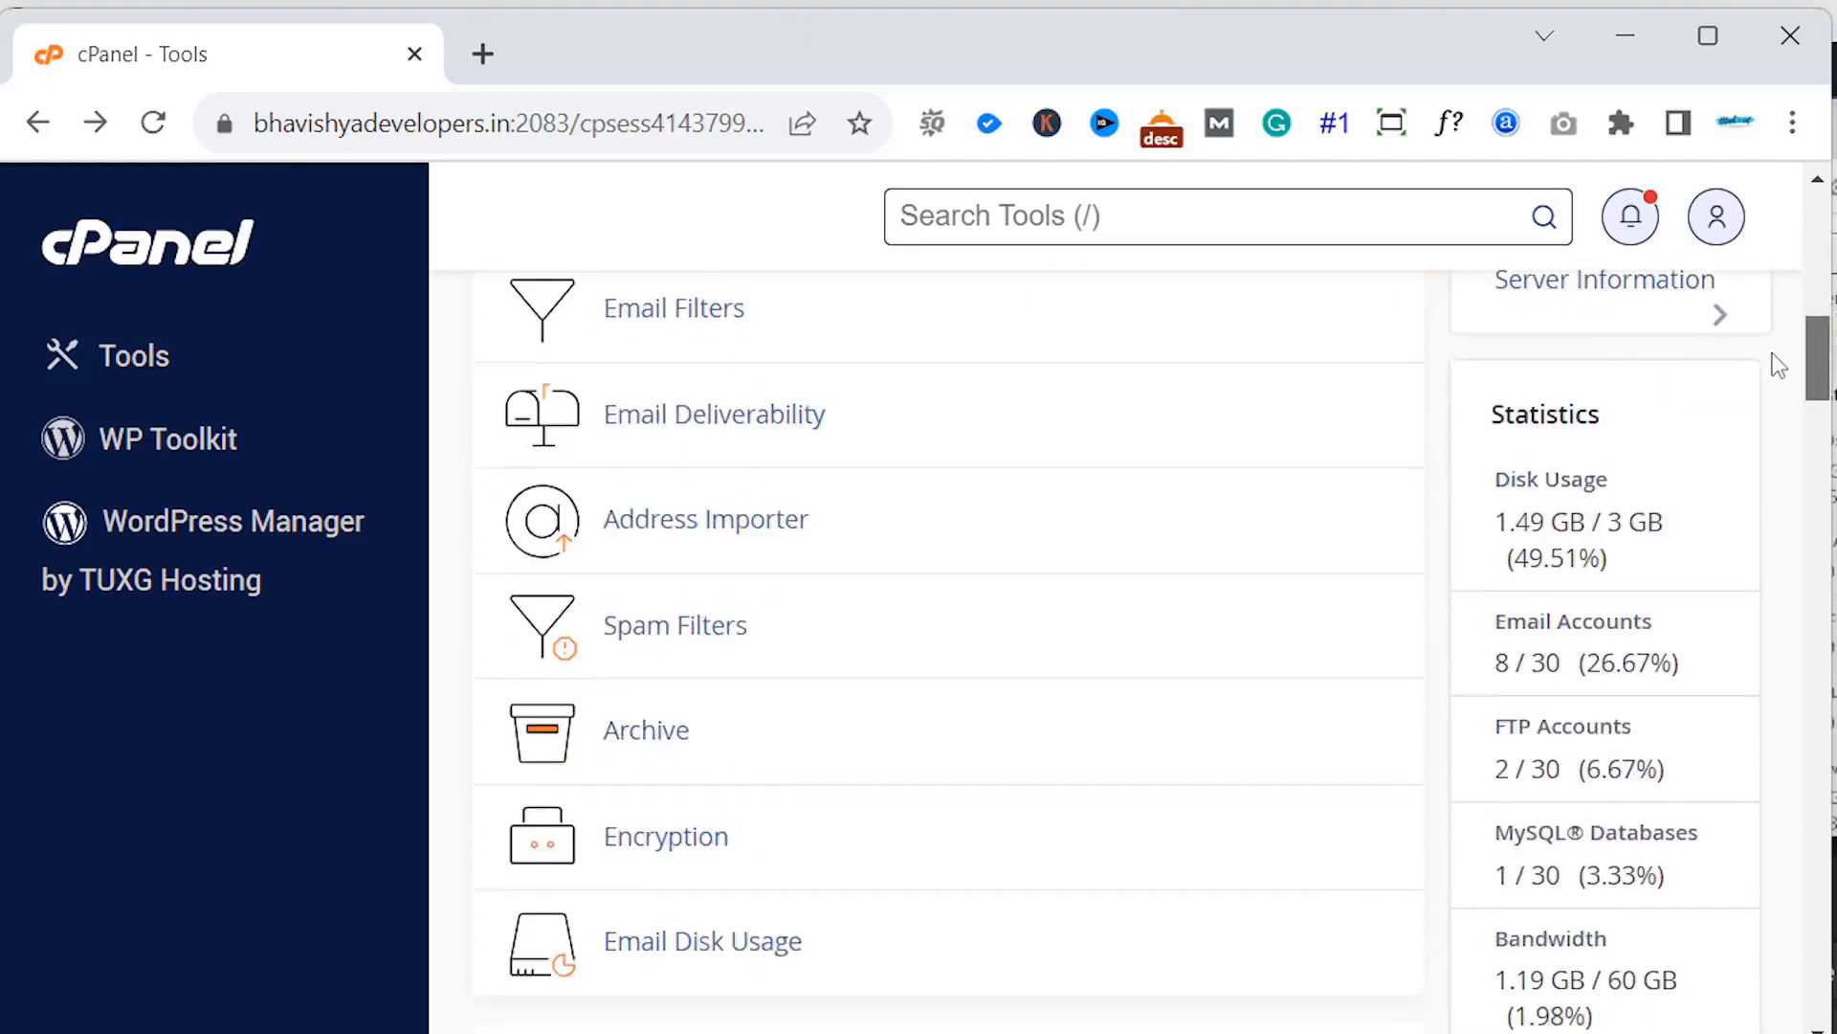
pyautogui.tripleClick(1766, 402)
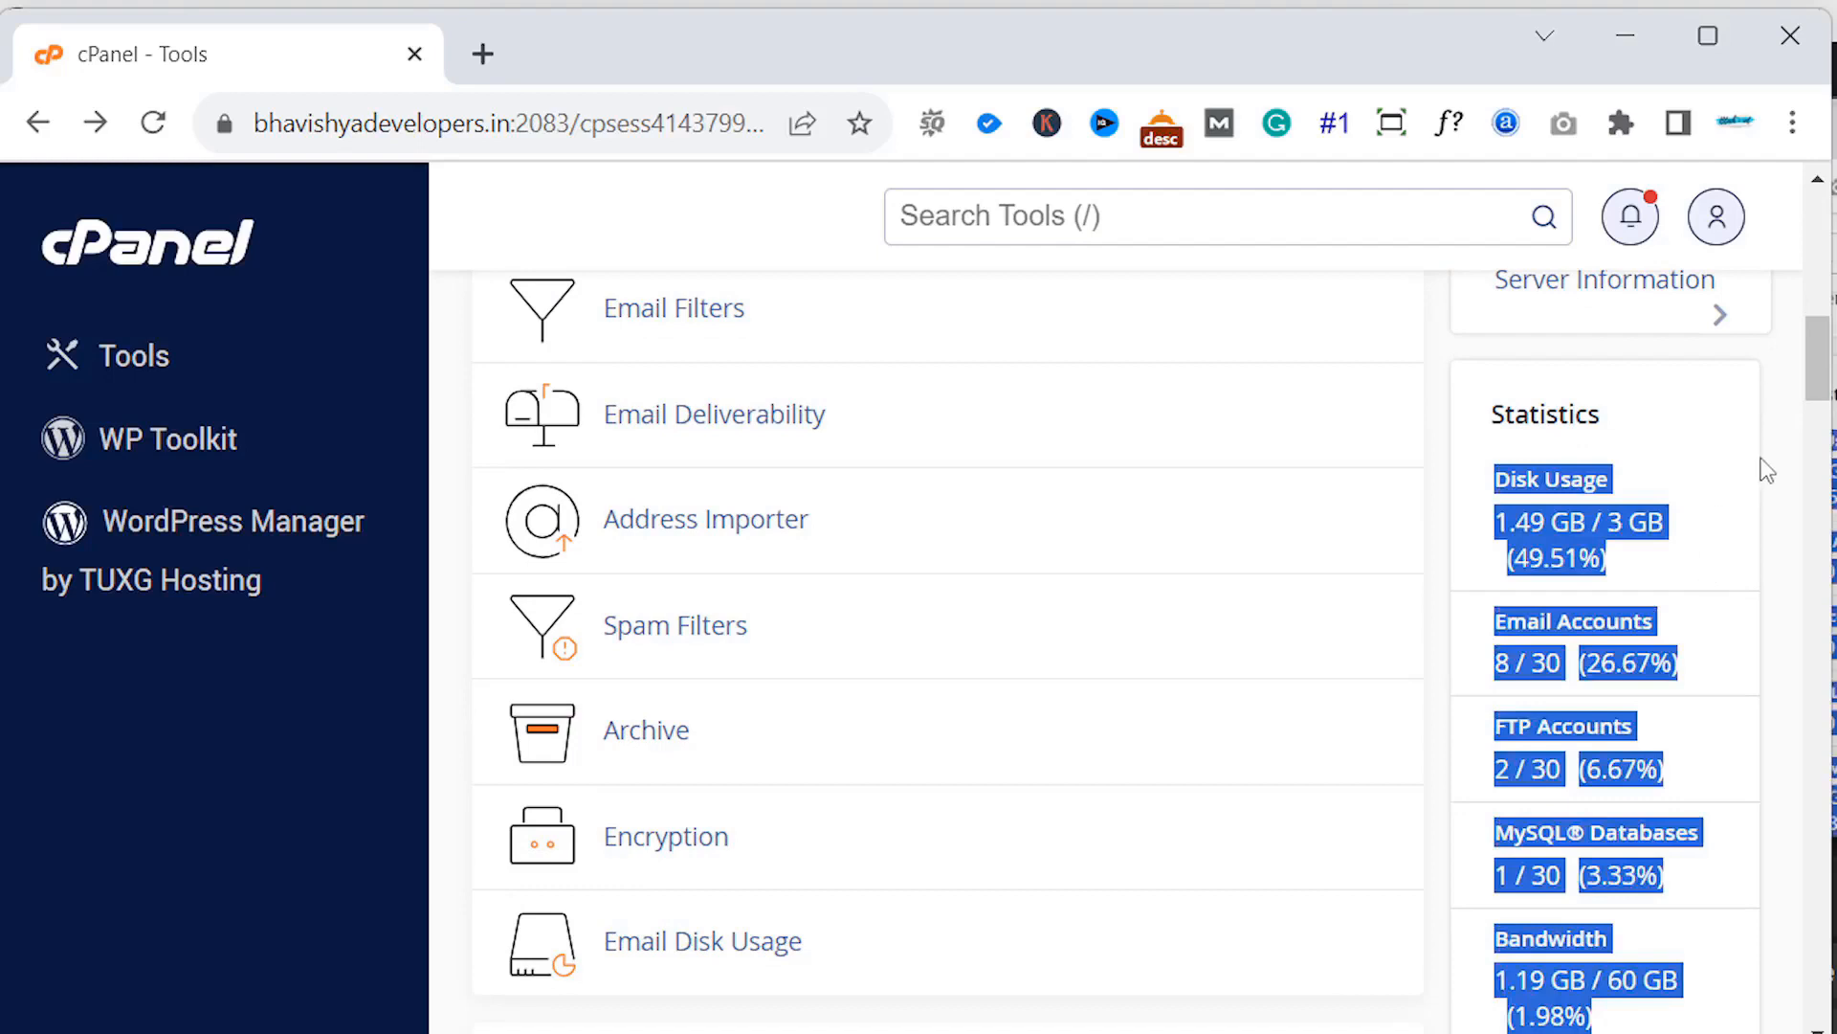
pyautogui.click(1660, 565)
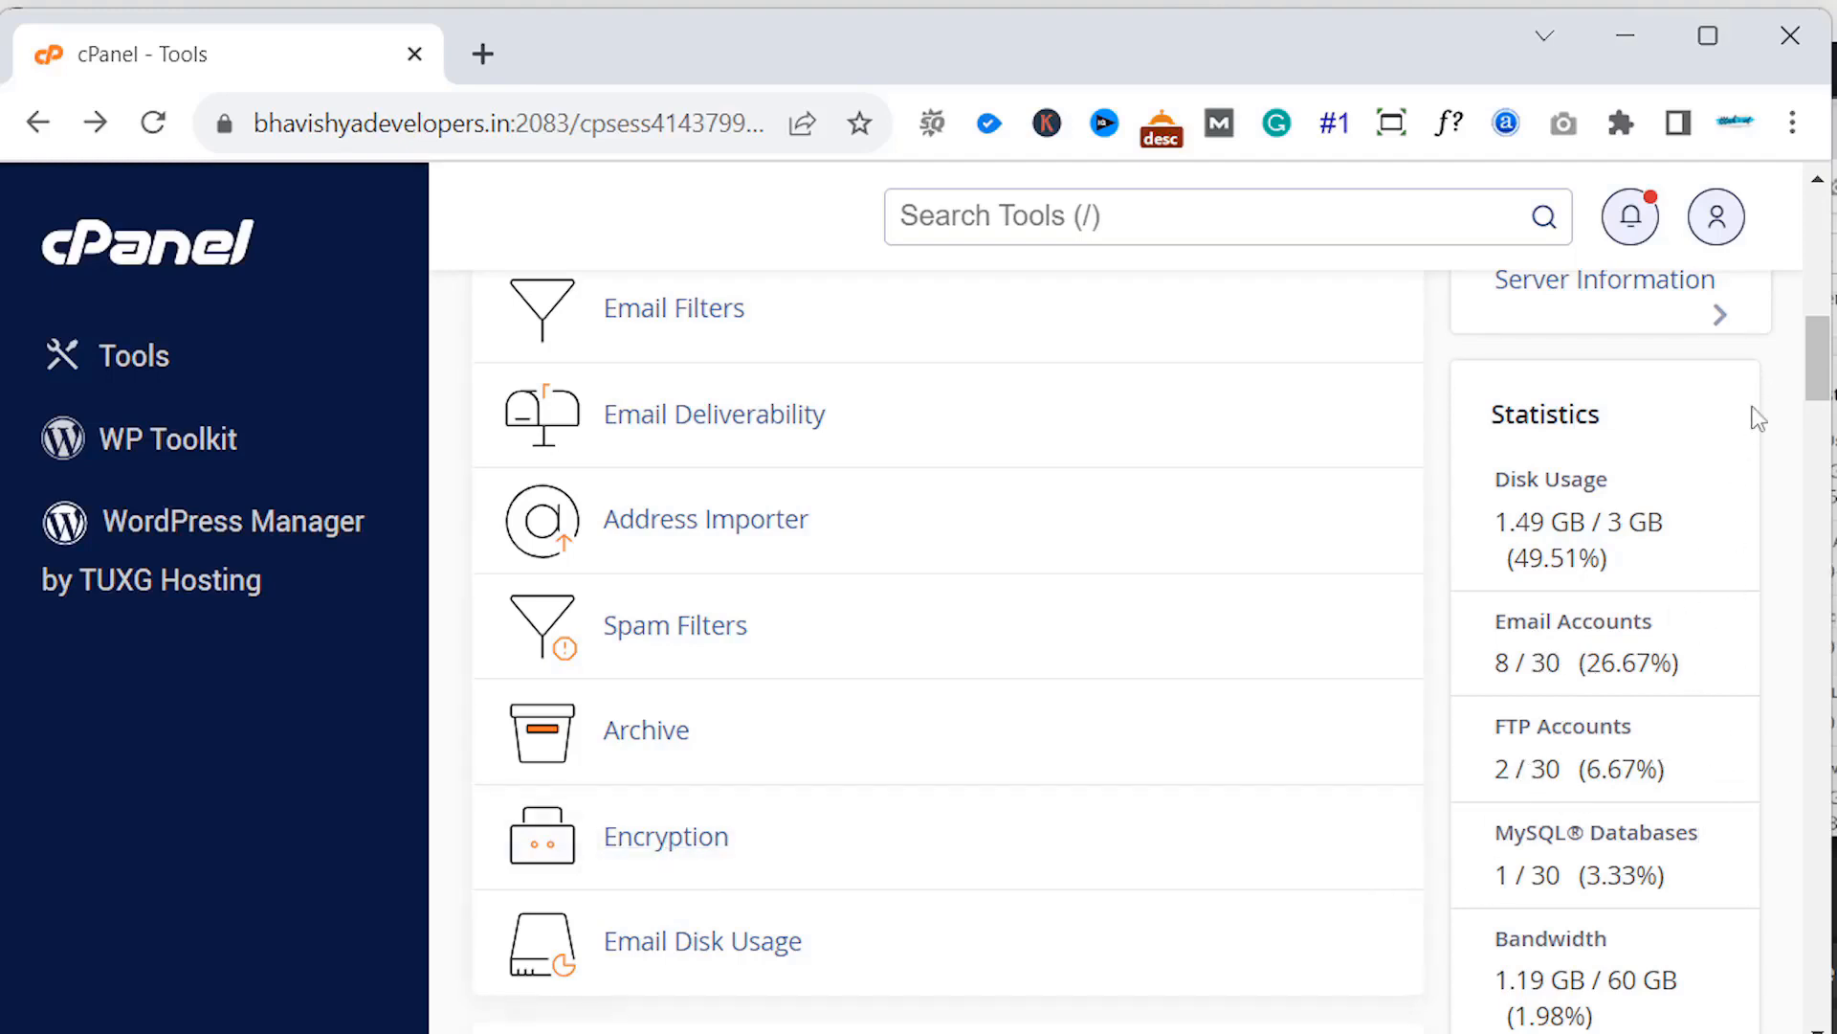
pyautogui.moveTo(1822, 387); pyautogui.dragTo(1251, 443)
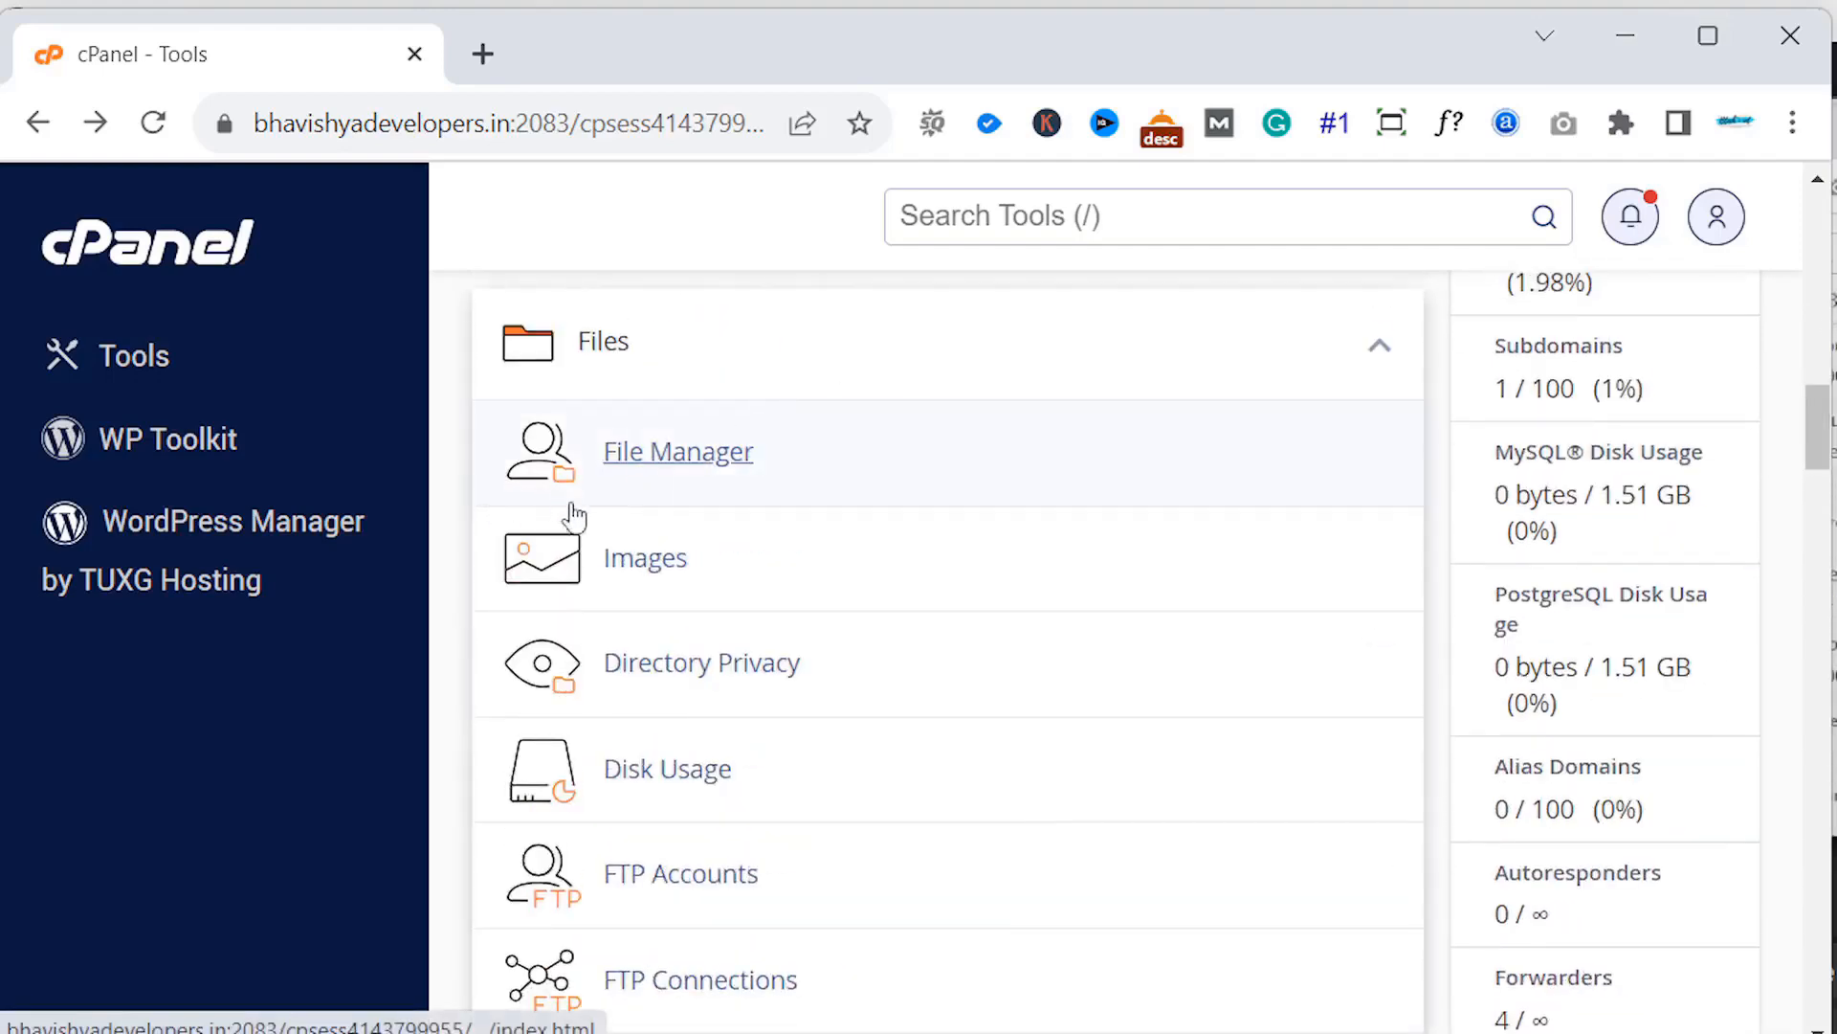
# - Open File Manager in a new tab and browse public_html files like contact.html and error_log
pyautogui.click(695, 463)
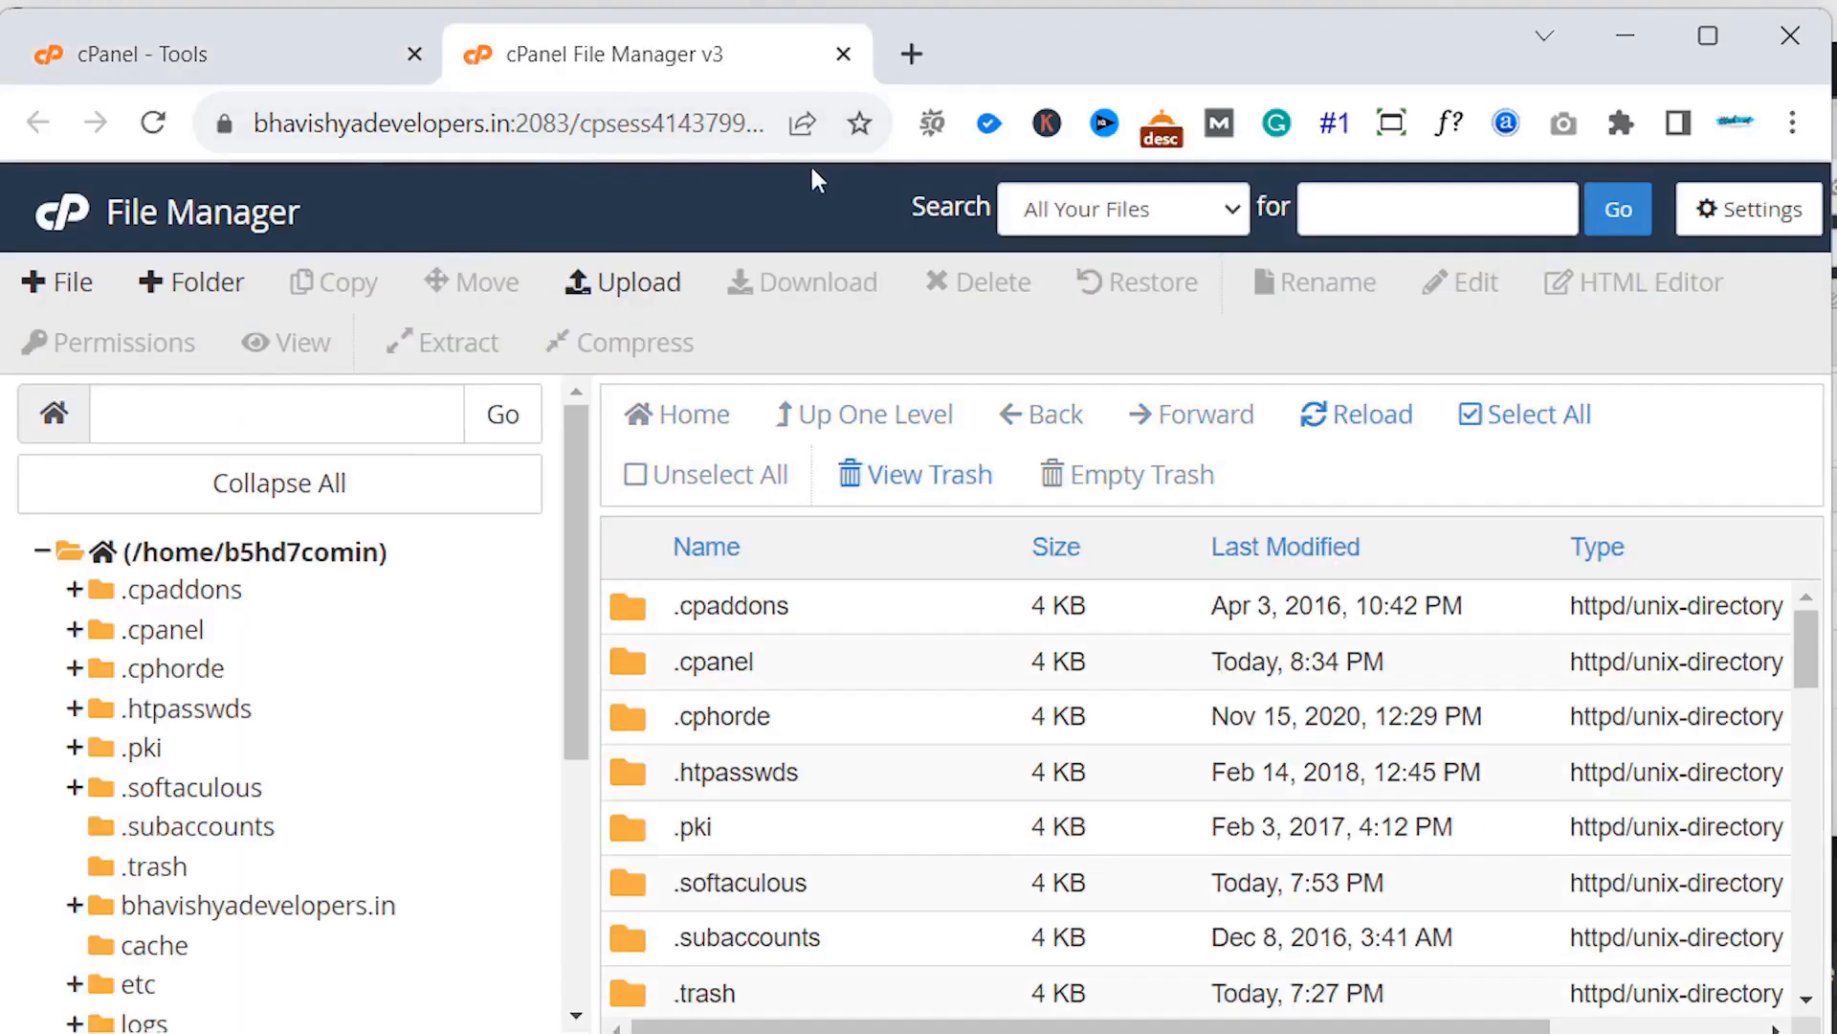
pyautogui.moveTo(570, 478); pyautogui.dragTo(590, 745)
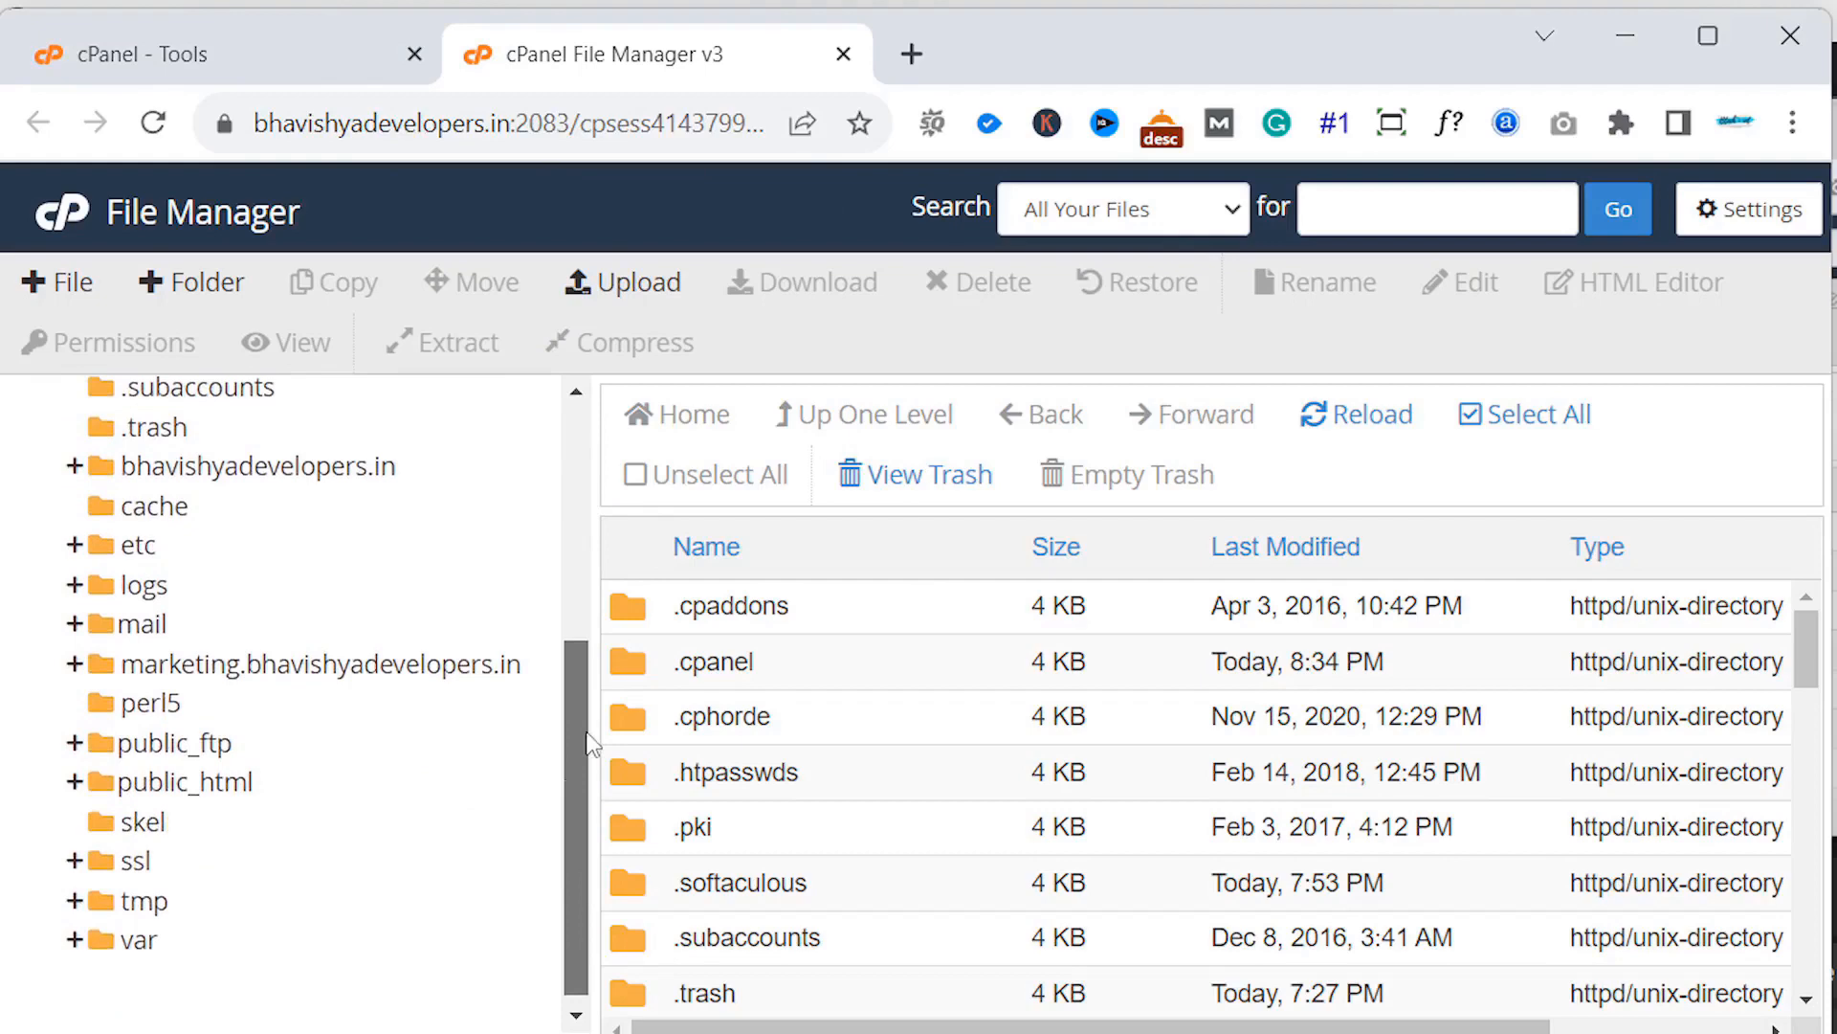
pyautogui.click(223, 785)
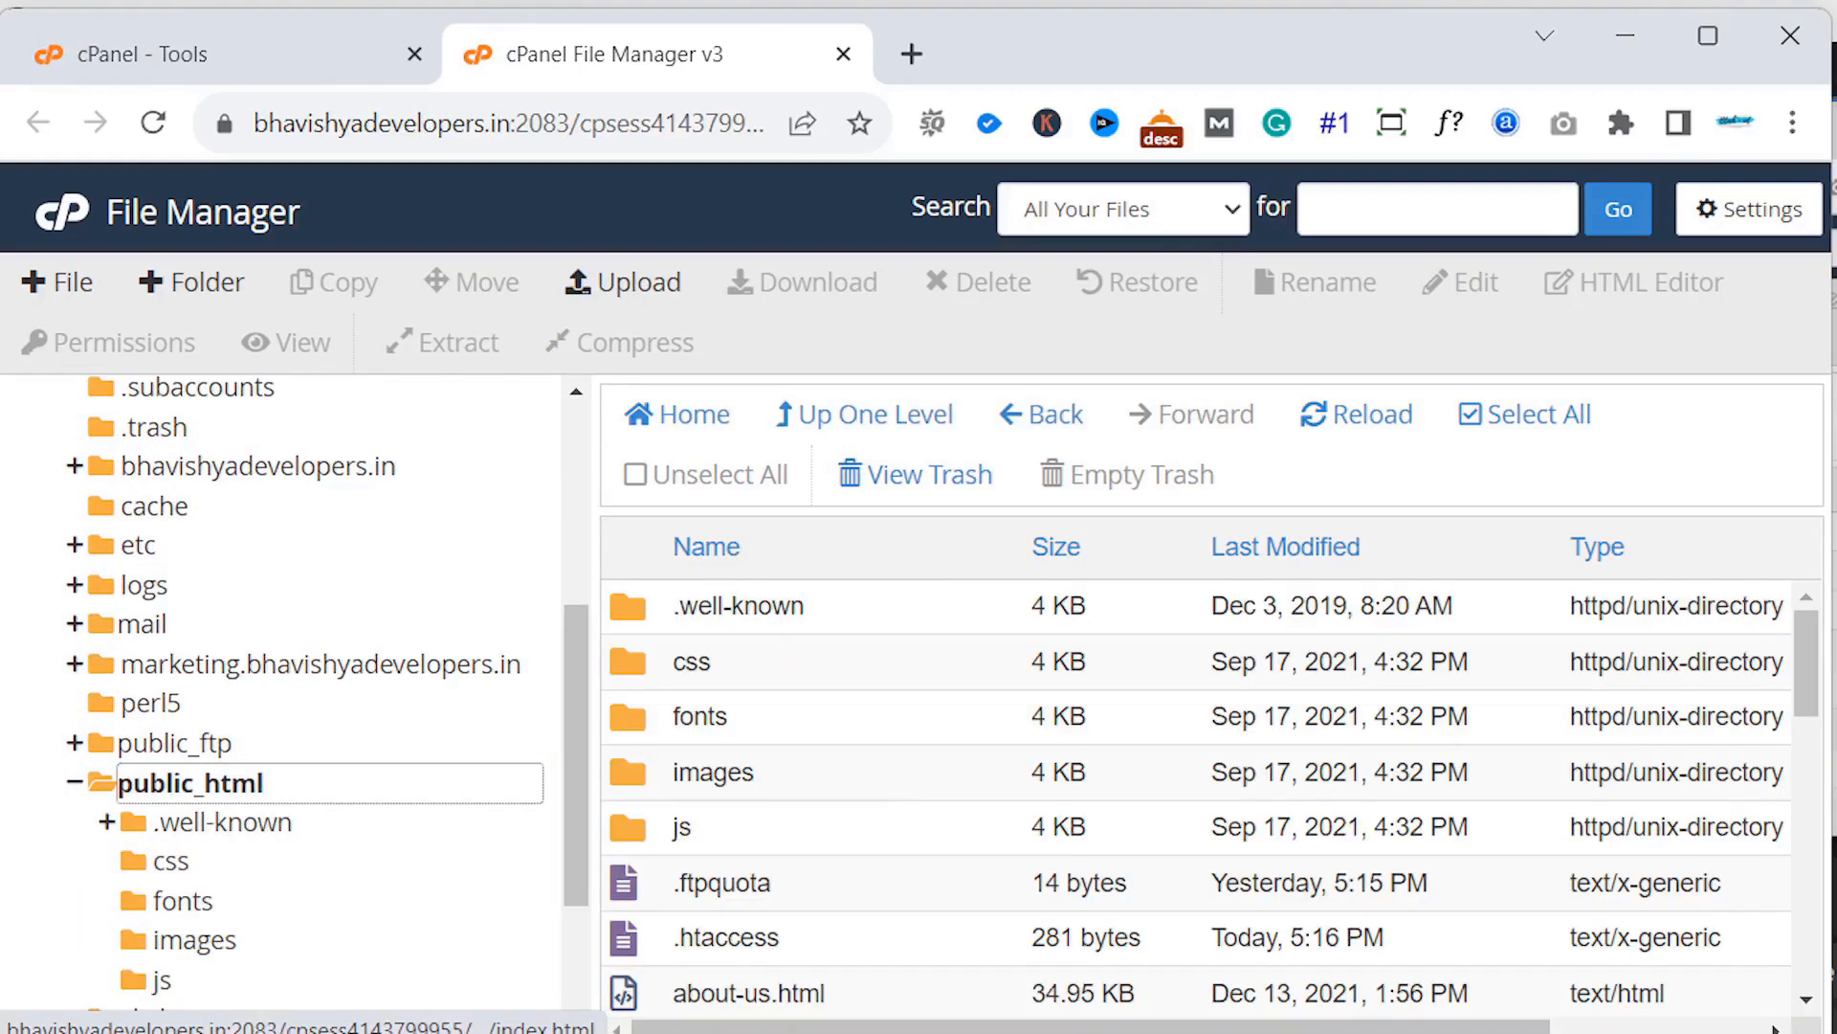
pyautogui.moveTo(1806, 650); pyautogui.dragTo(1818, 785)
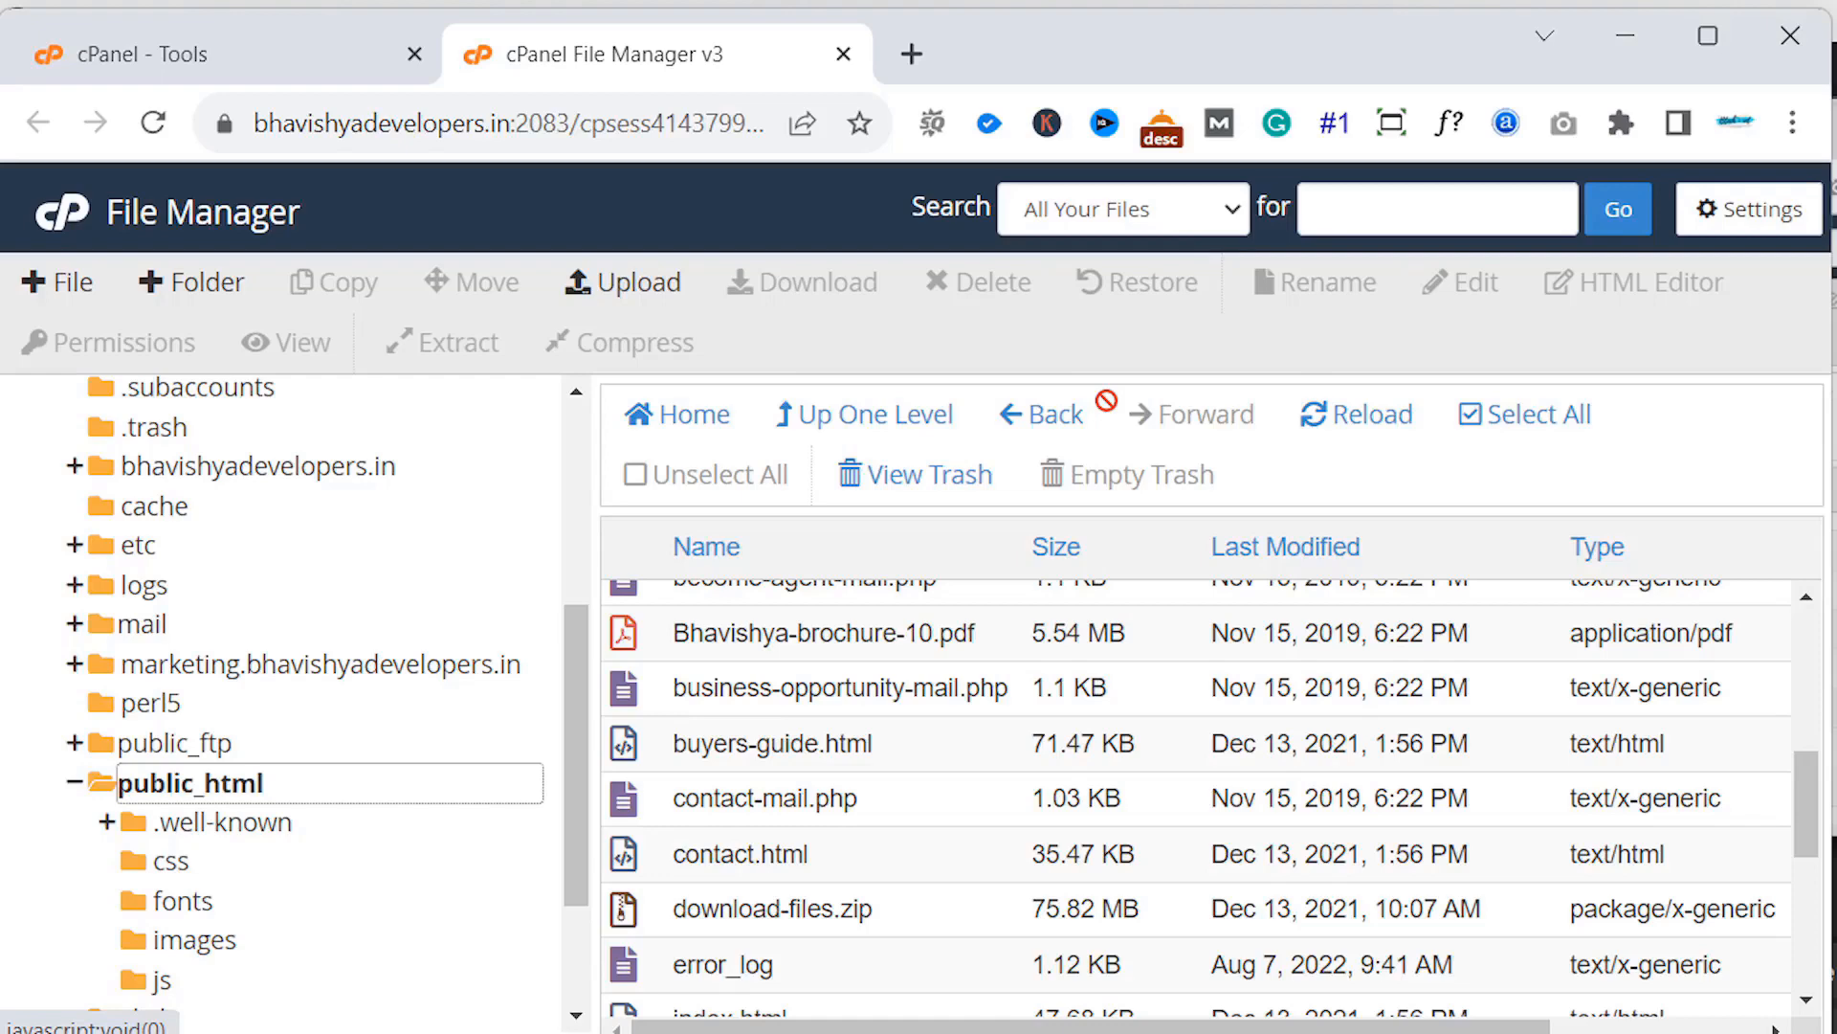
# - From the Tools tab, open phpMyAdmin under Databases, then close its tab again
pyautogui.click(244, 57)
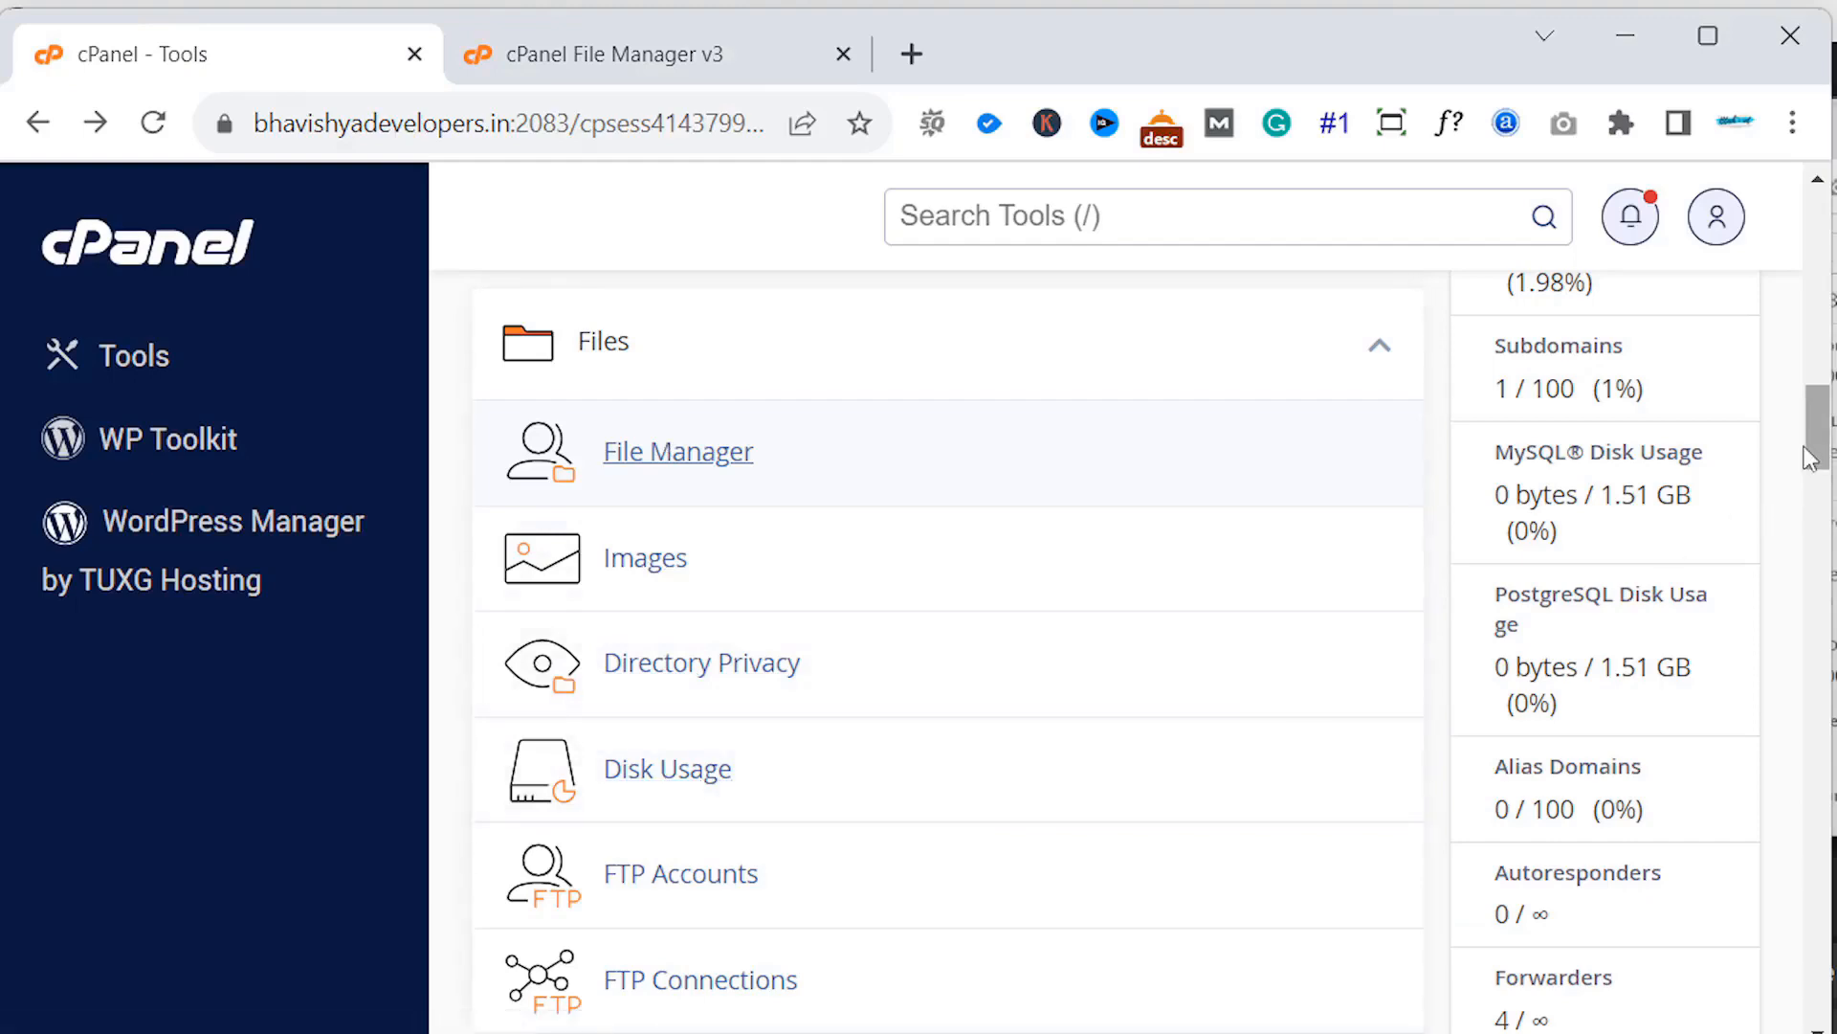
pyautogui.scroll(-8, 1782, 507)
pyautogui.scroll(-2, 1763, 529)
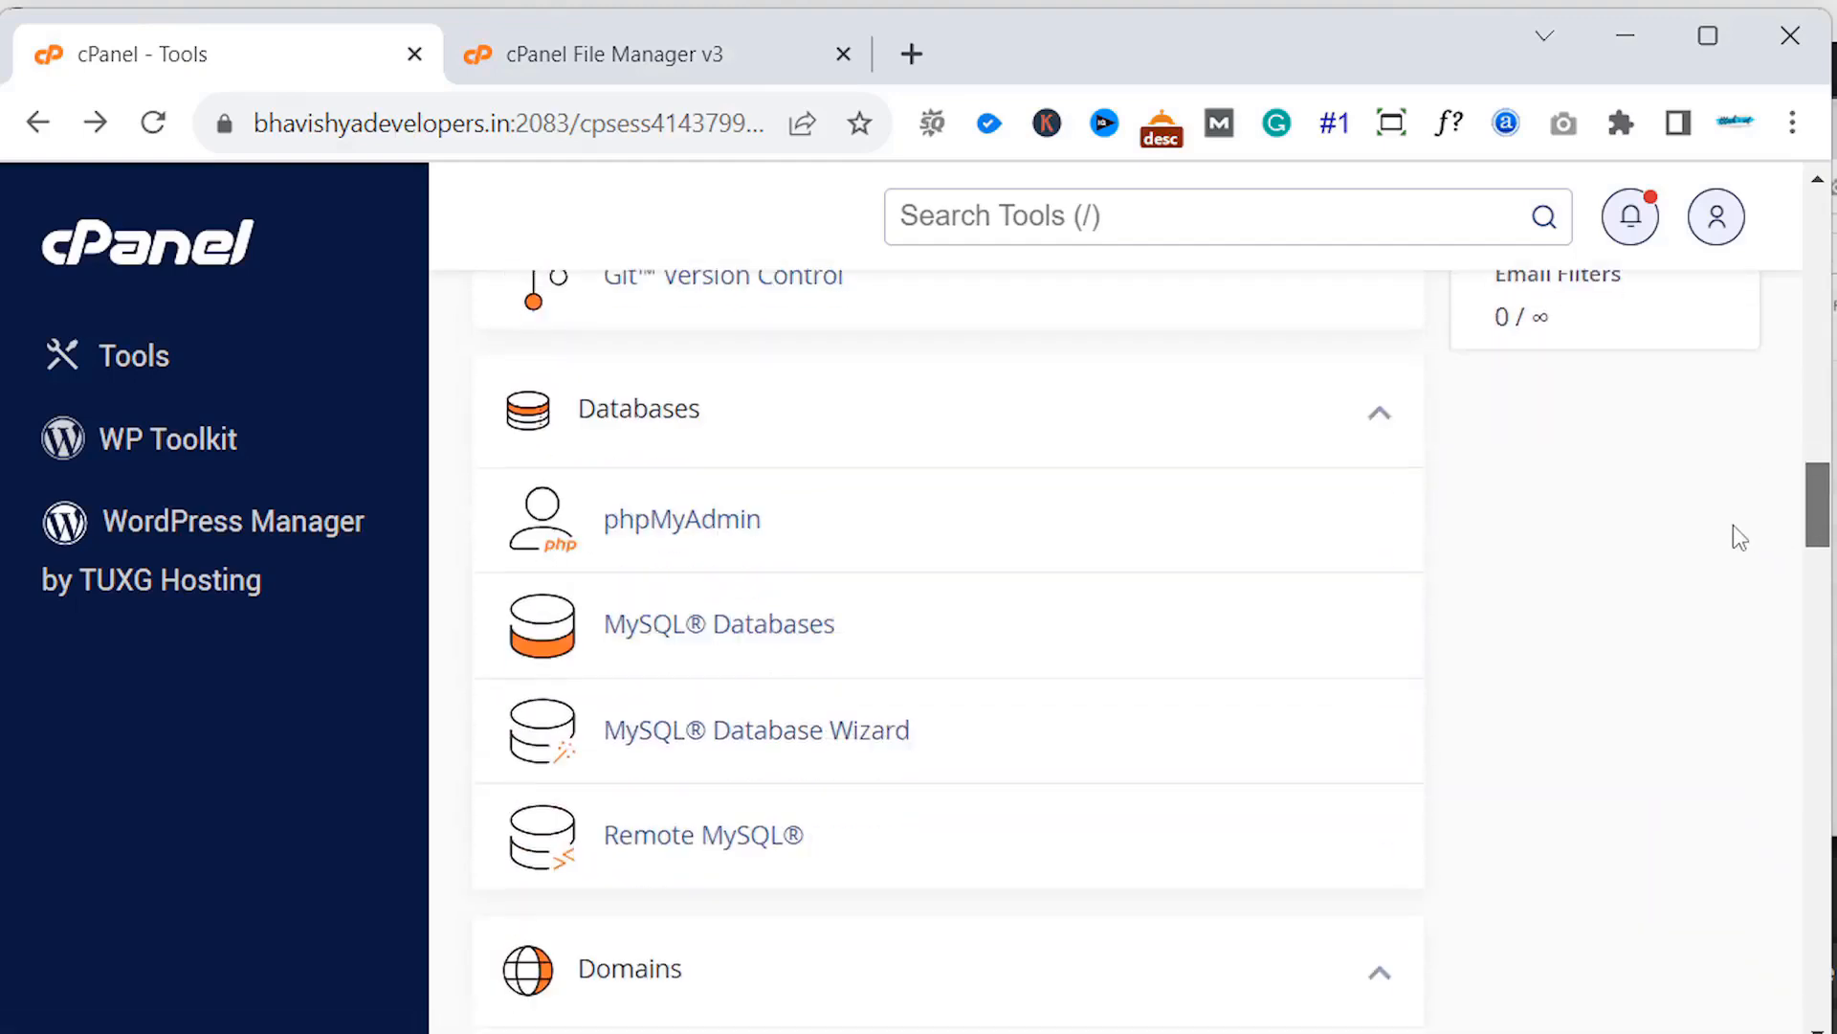
pyautogui.scroll(-1, 1734, 541)
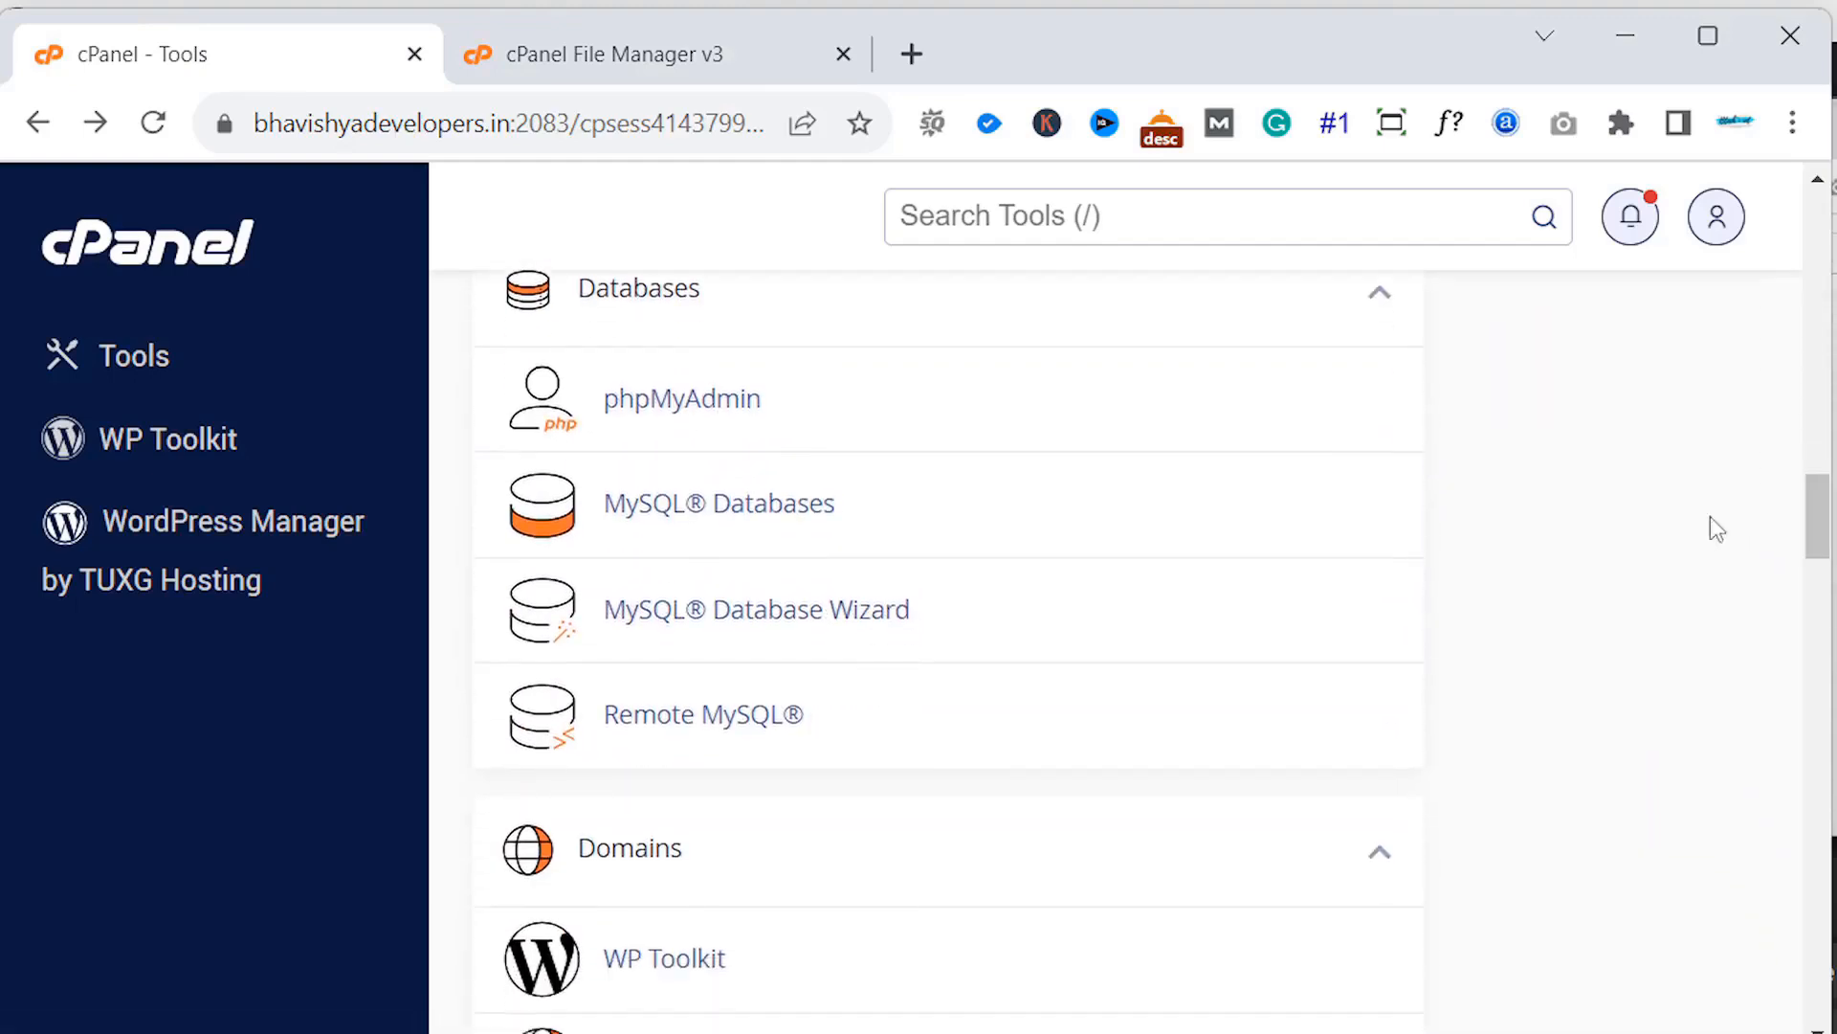
pyautogui.click(718, 412)
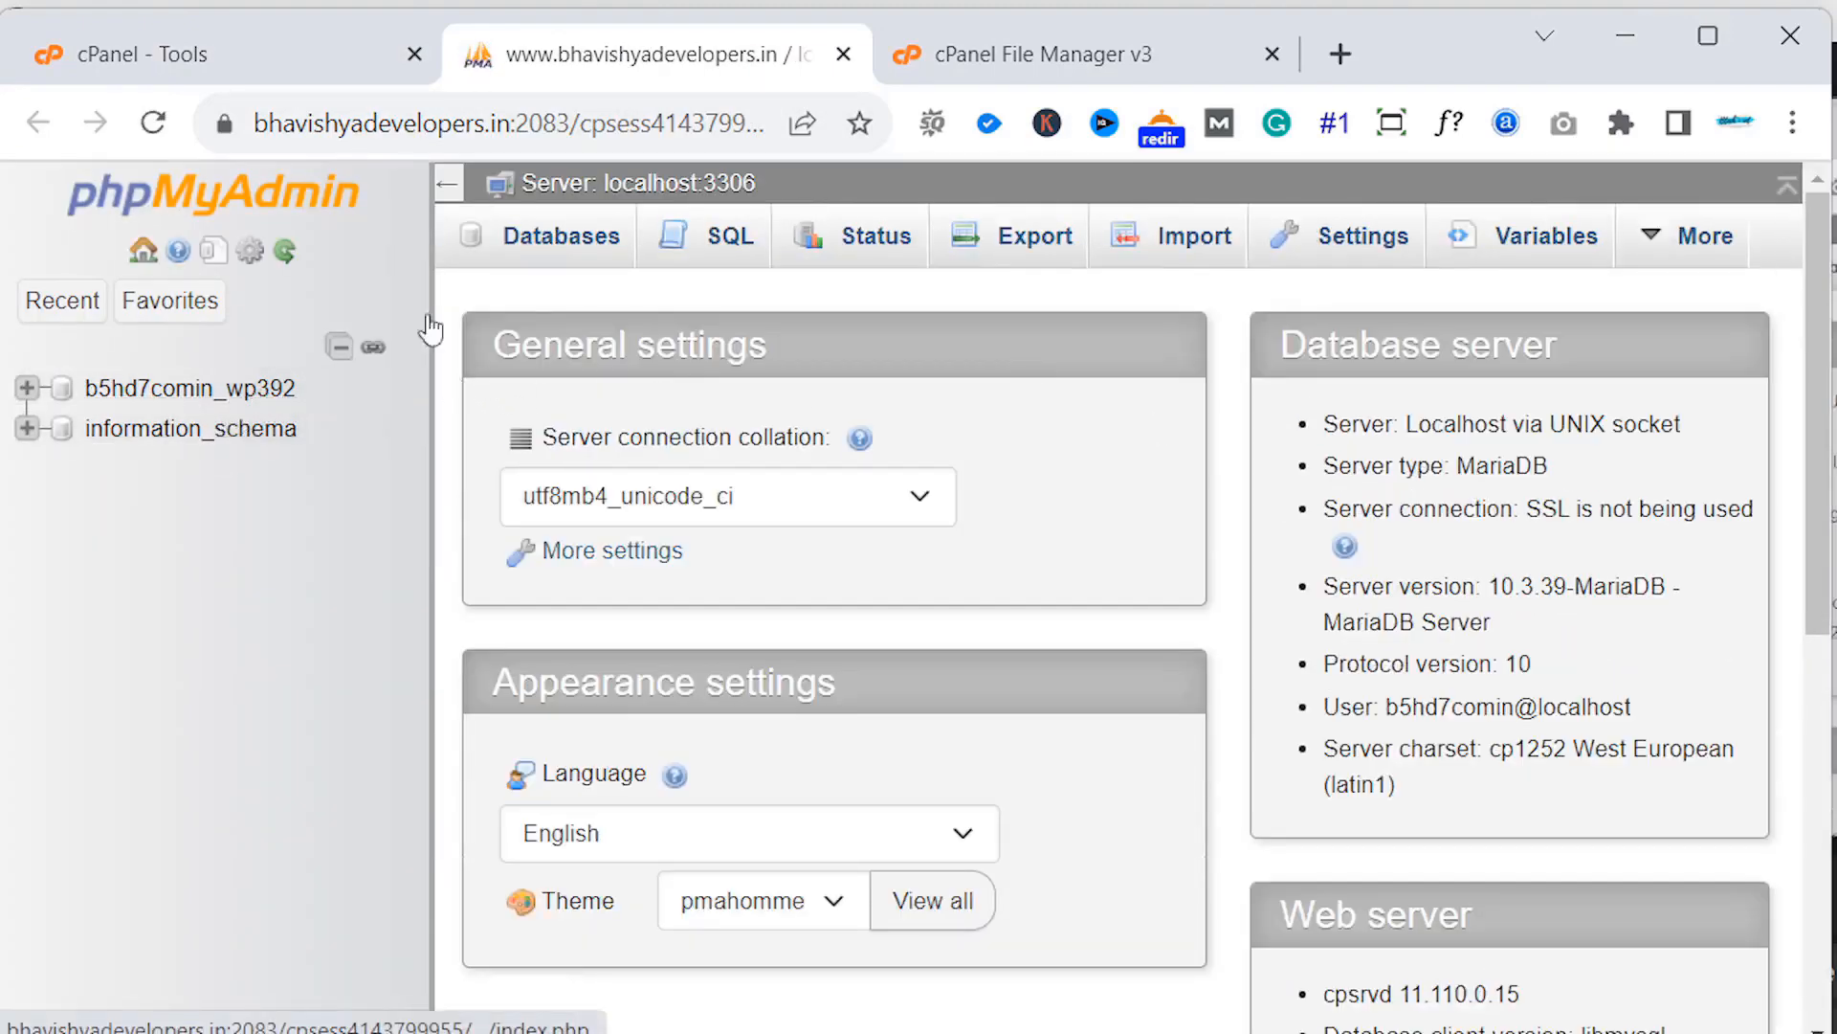
pyautogui.click(843, 54)
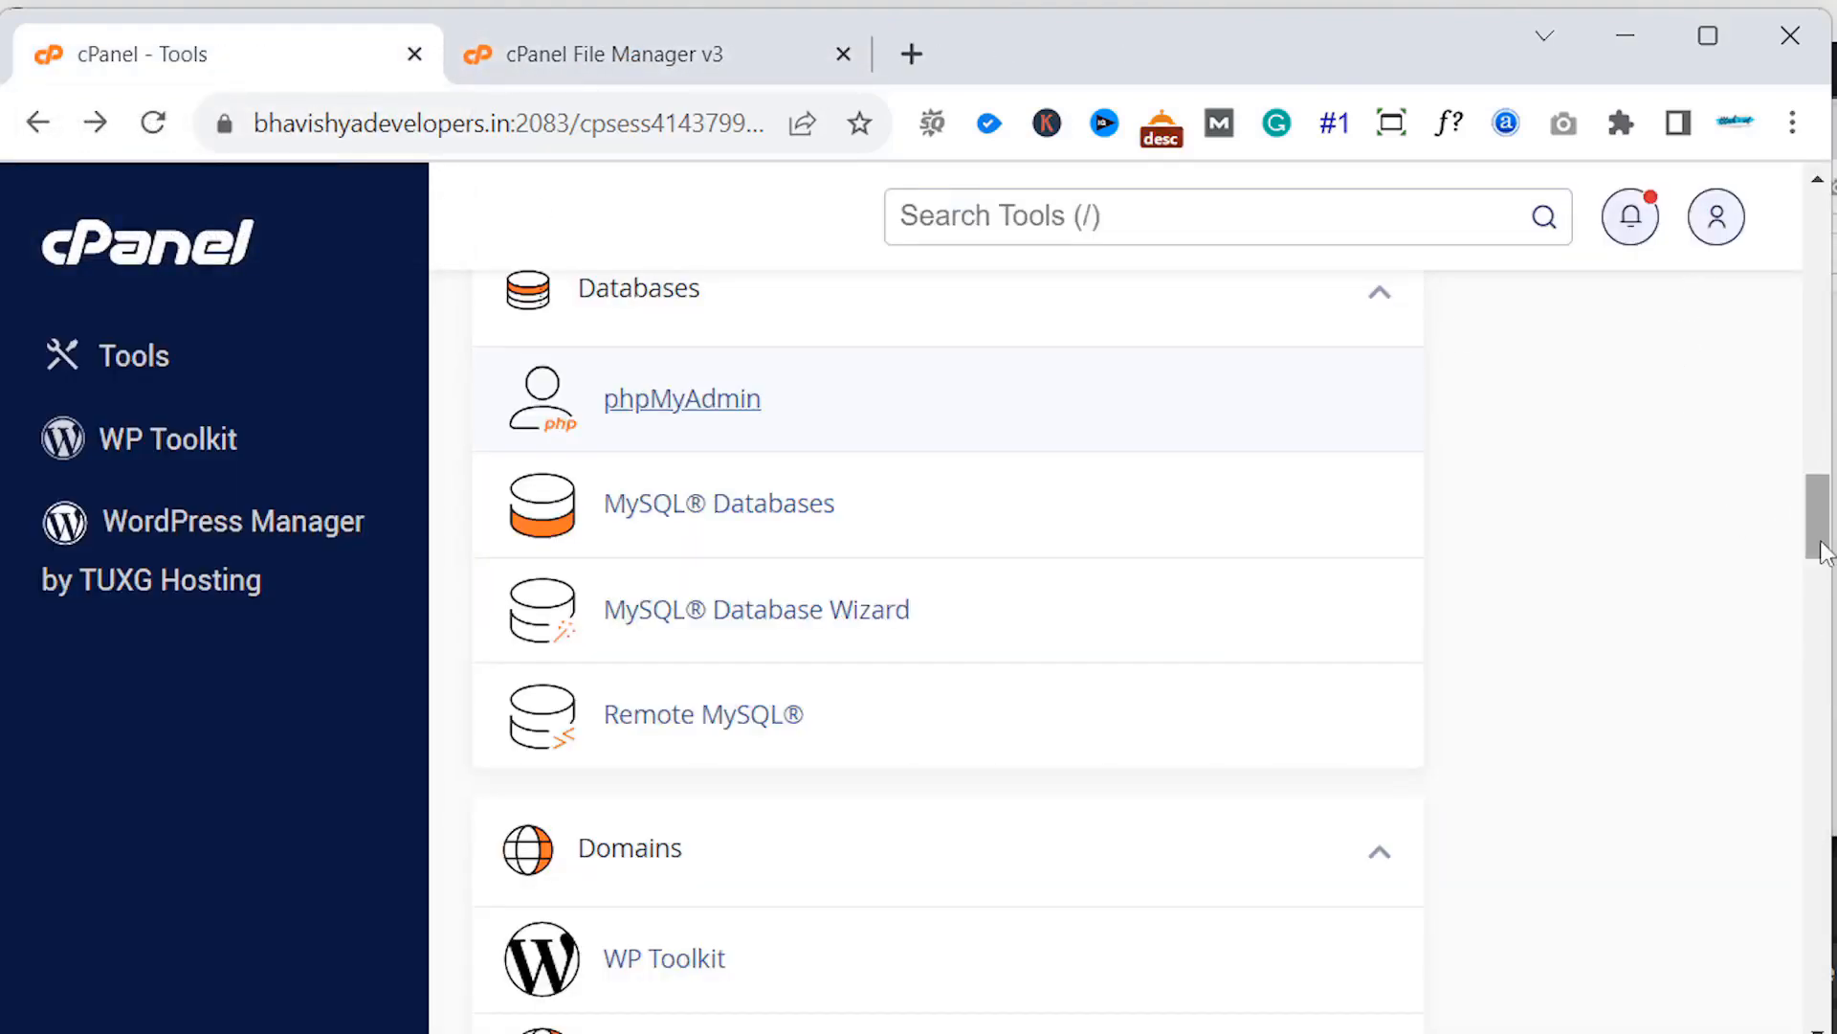
# - Open the Domains page listing the main domain at /public_html and the marketing subdomain
pyautogui.moveTo(1827, 545); pyautogui.dragTo(1805, 594)
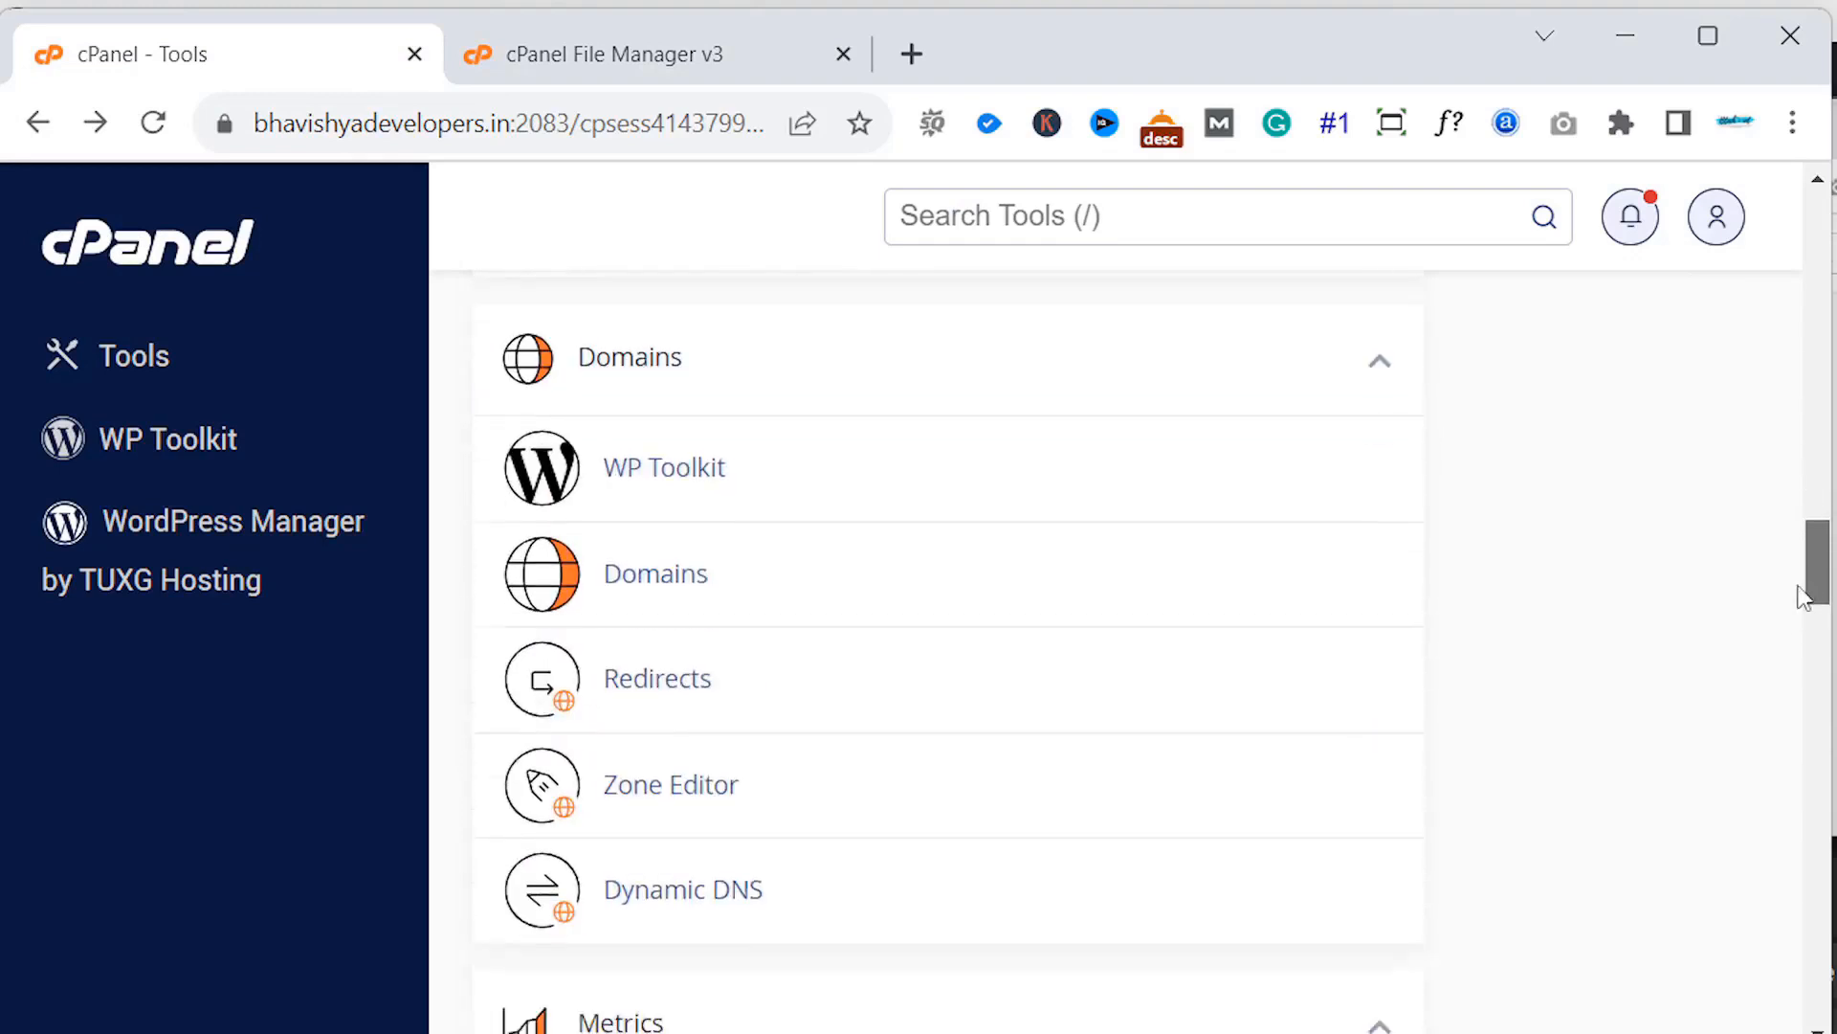
pyautogui.click(639, 569)
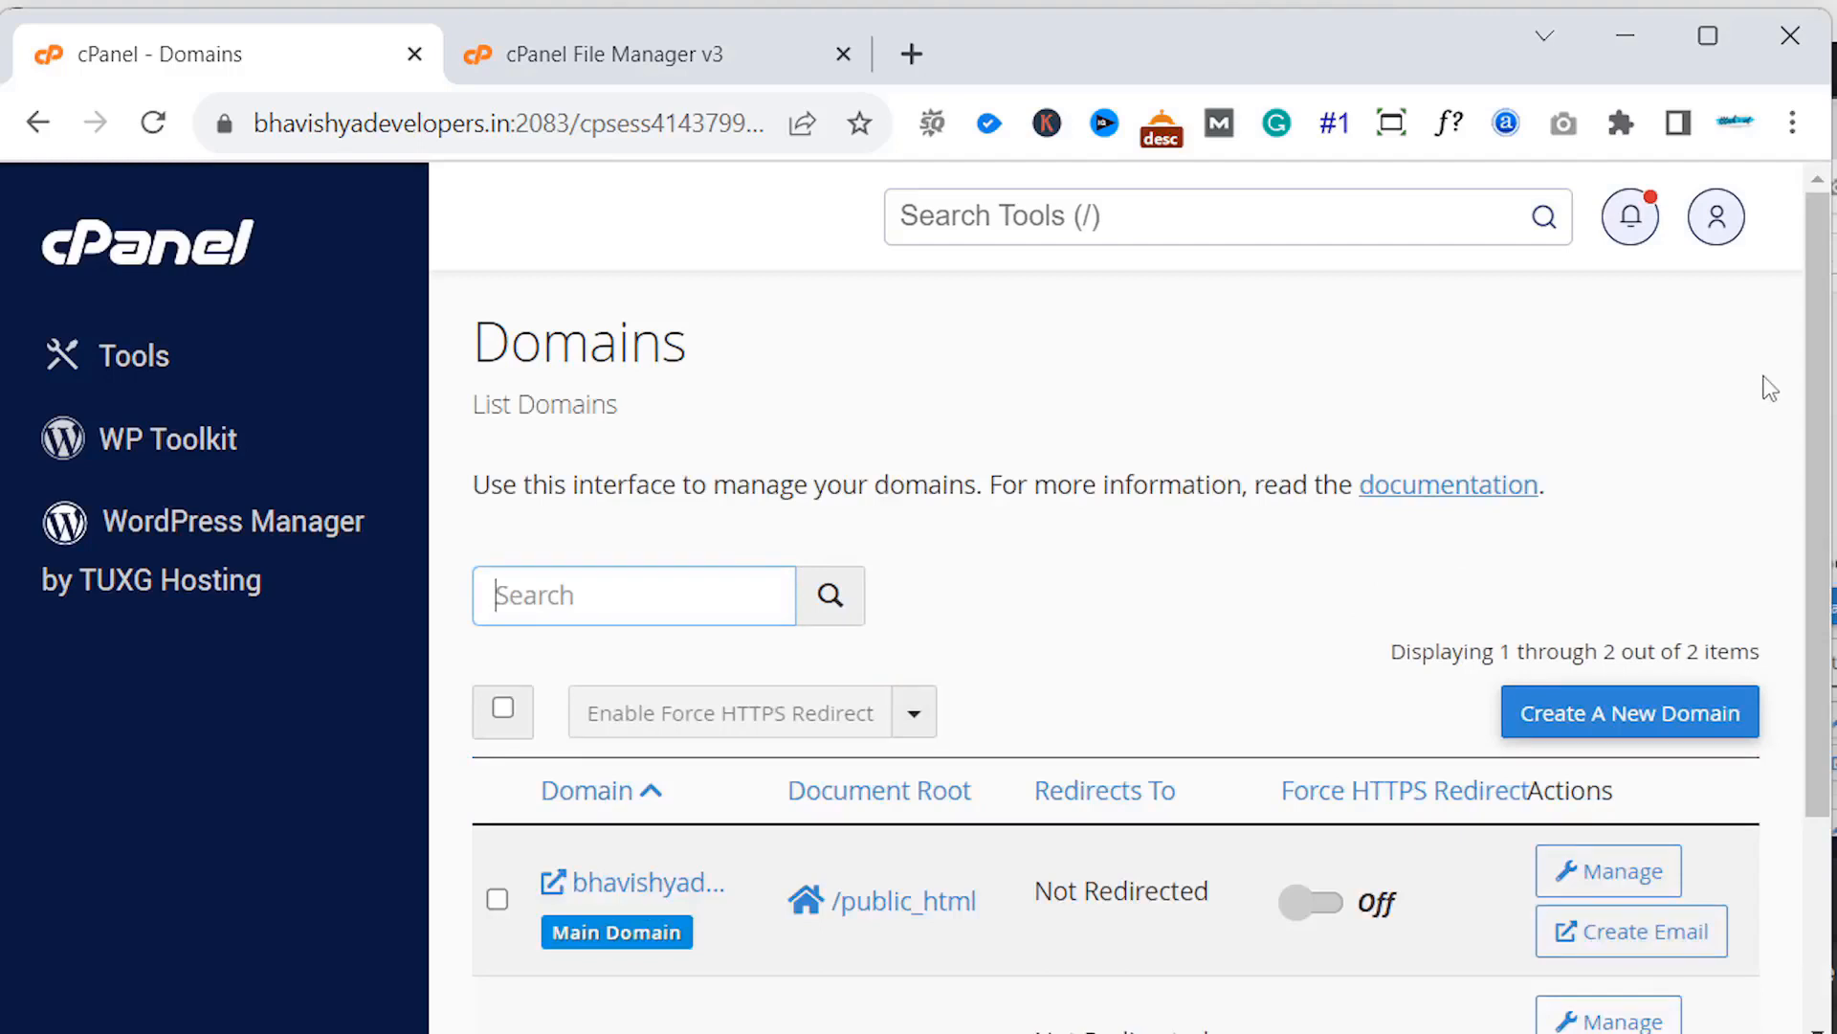
pyautogui.moveTo(1816, 325); pyautogui.dragTo(1681, 377)
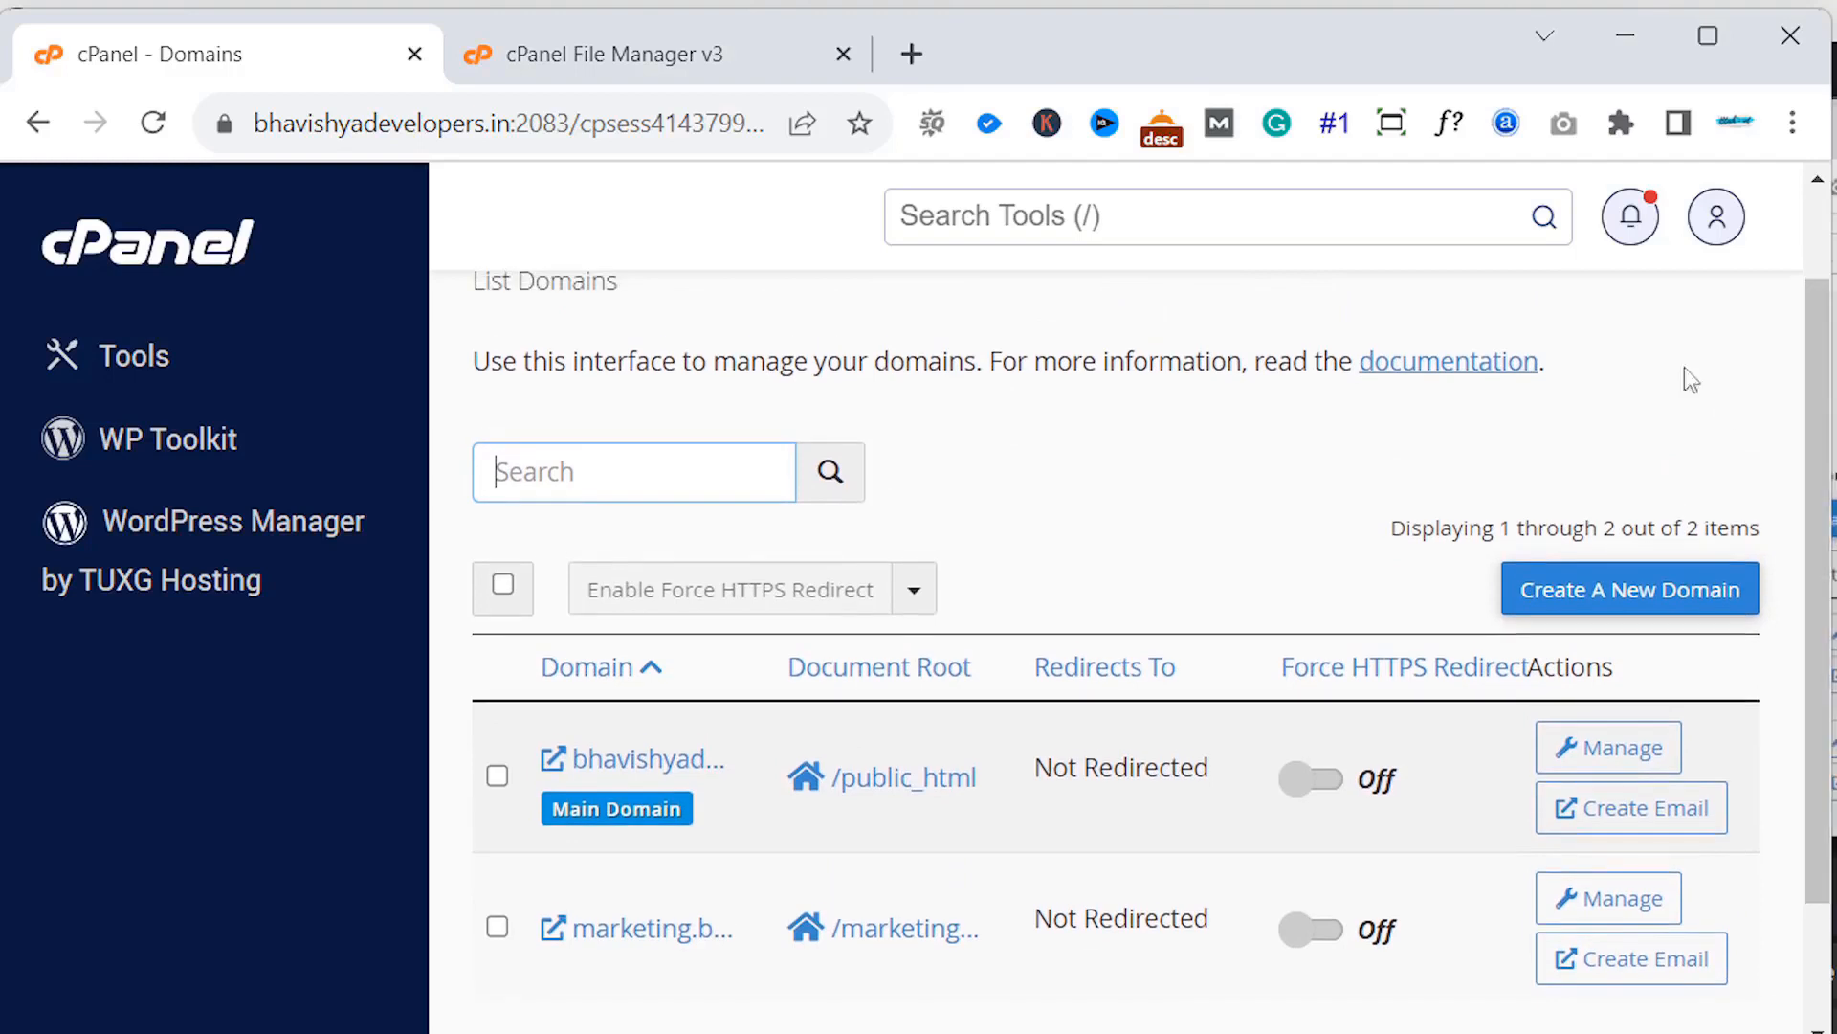
pyautogui.click(36, 122)
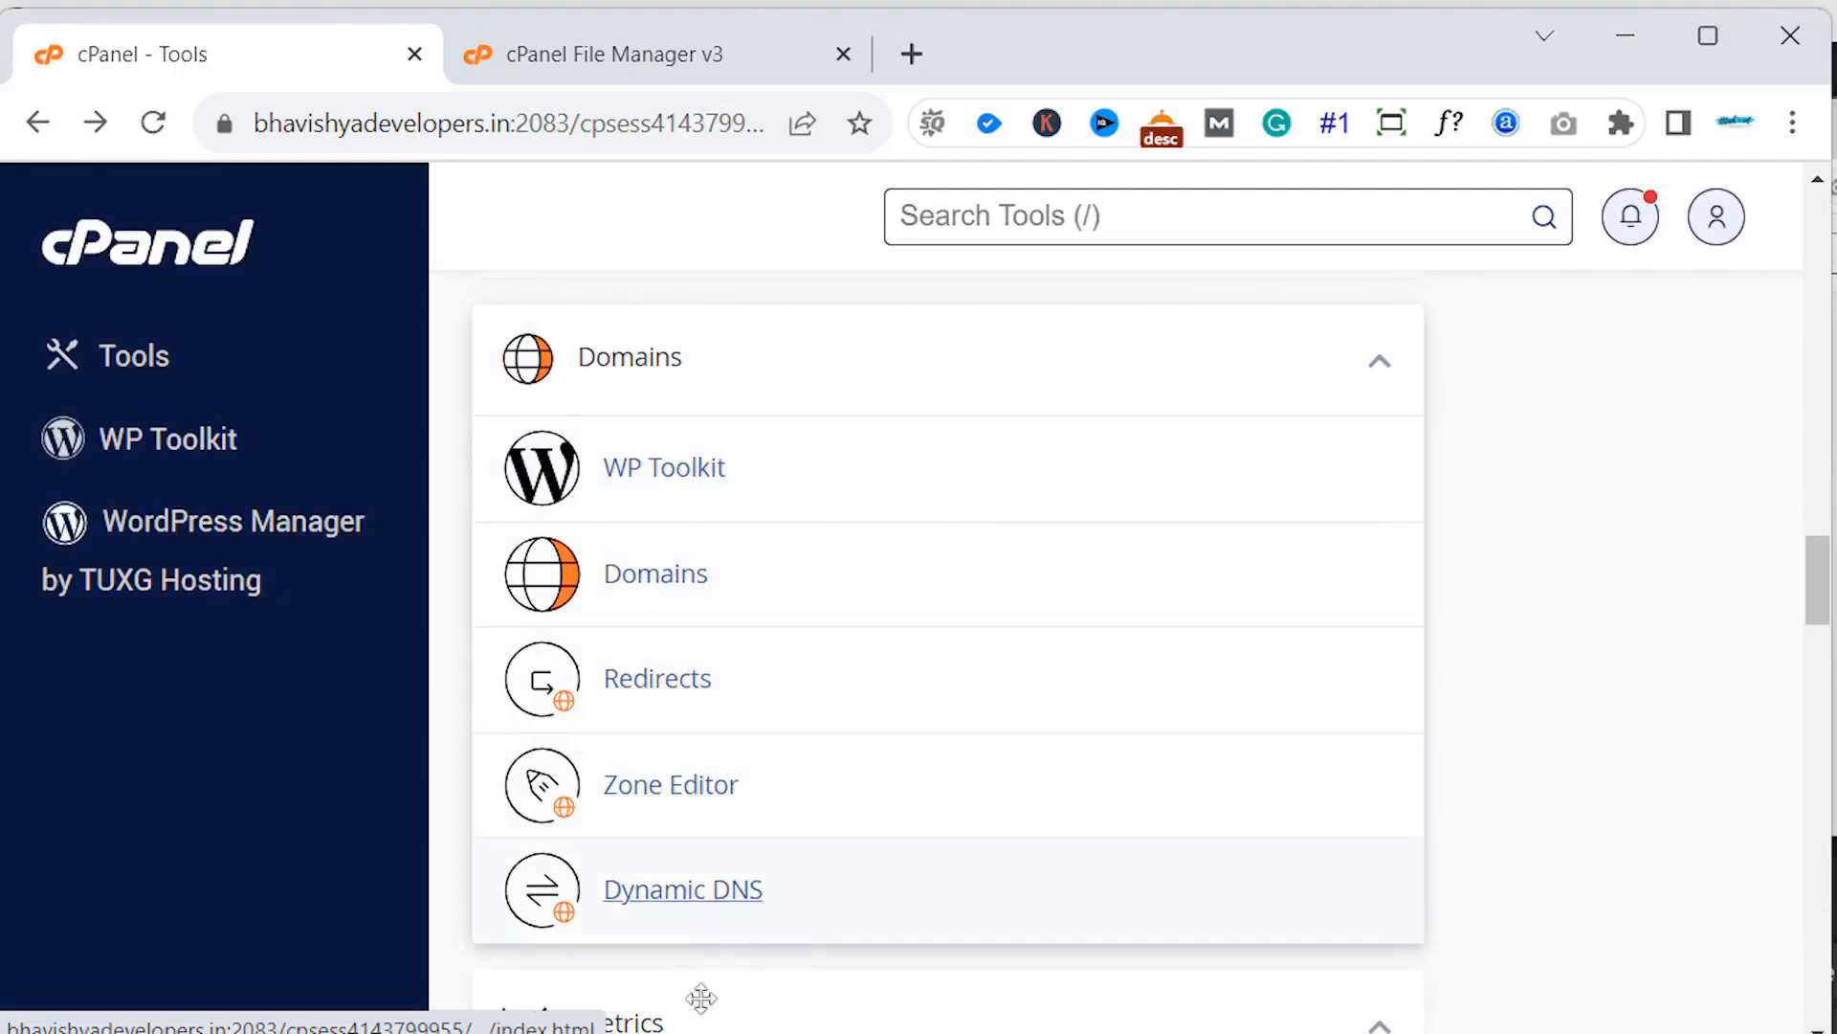
pyautogui.click(683, 580)
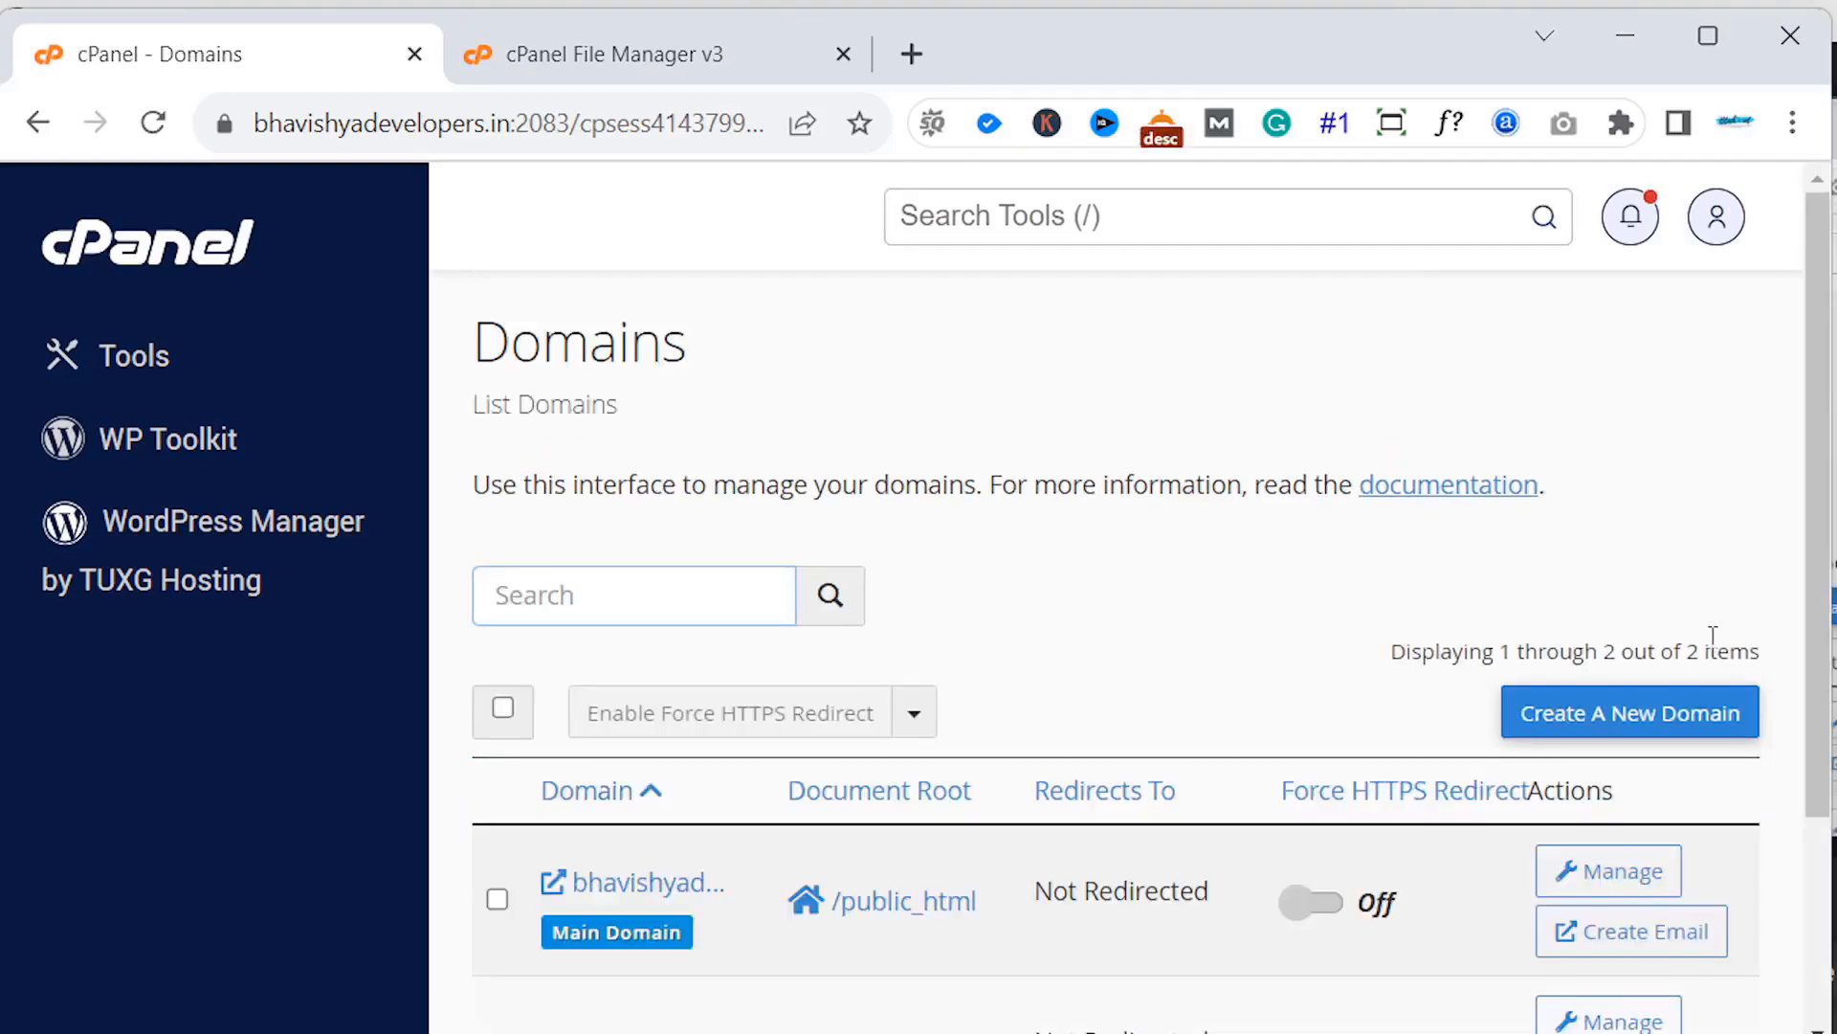
# - Create blog.bhavishyadevelopers.in with its own document root and open it to see the SORRY page
pyautogui.click(1695, 713)
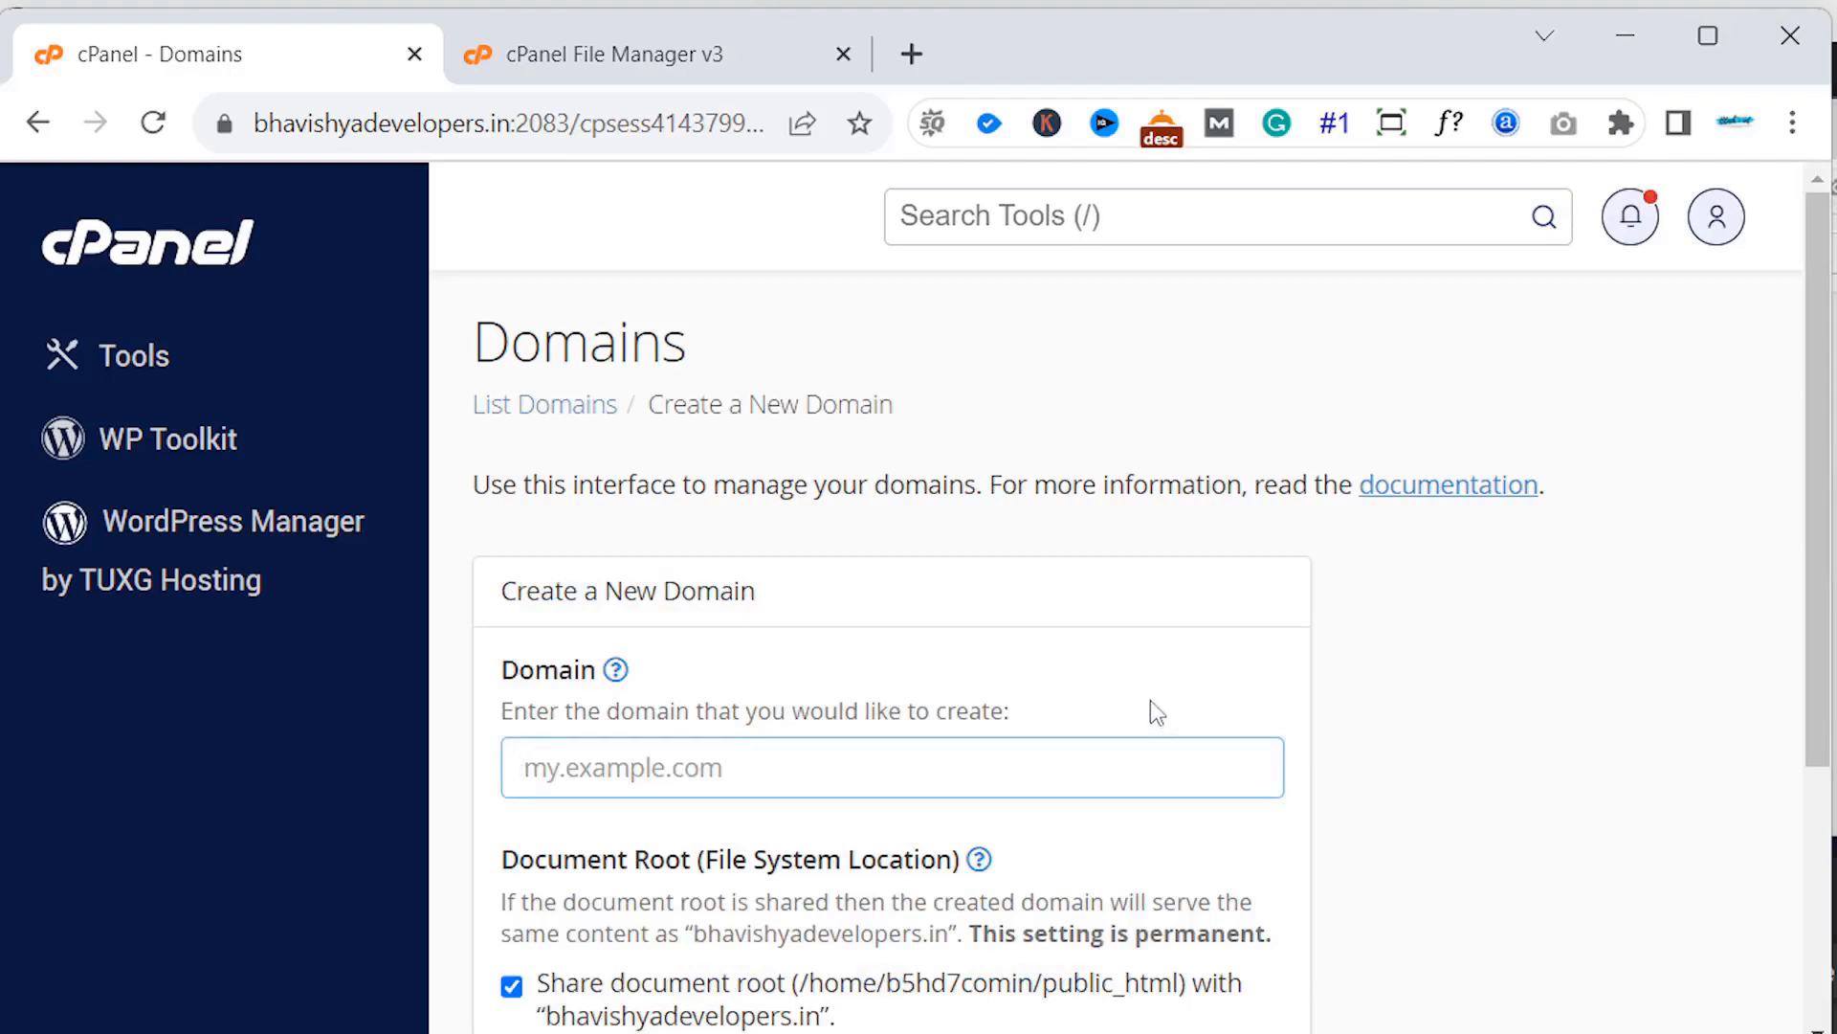
pyautogui.write('blog.')
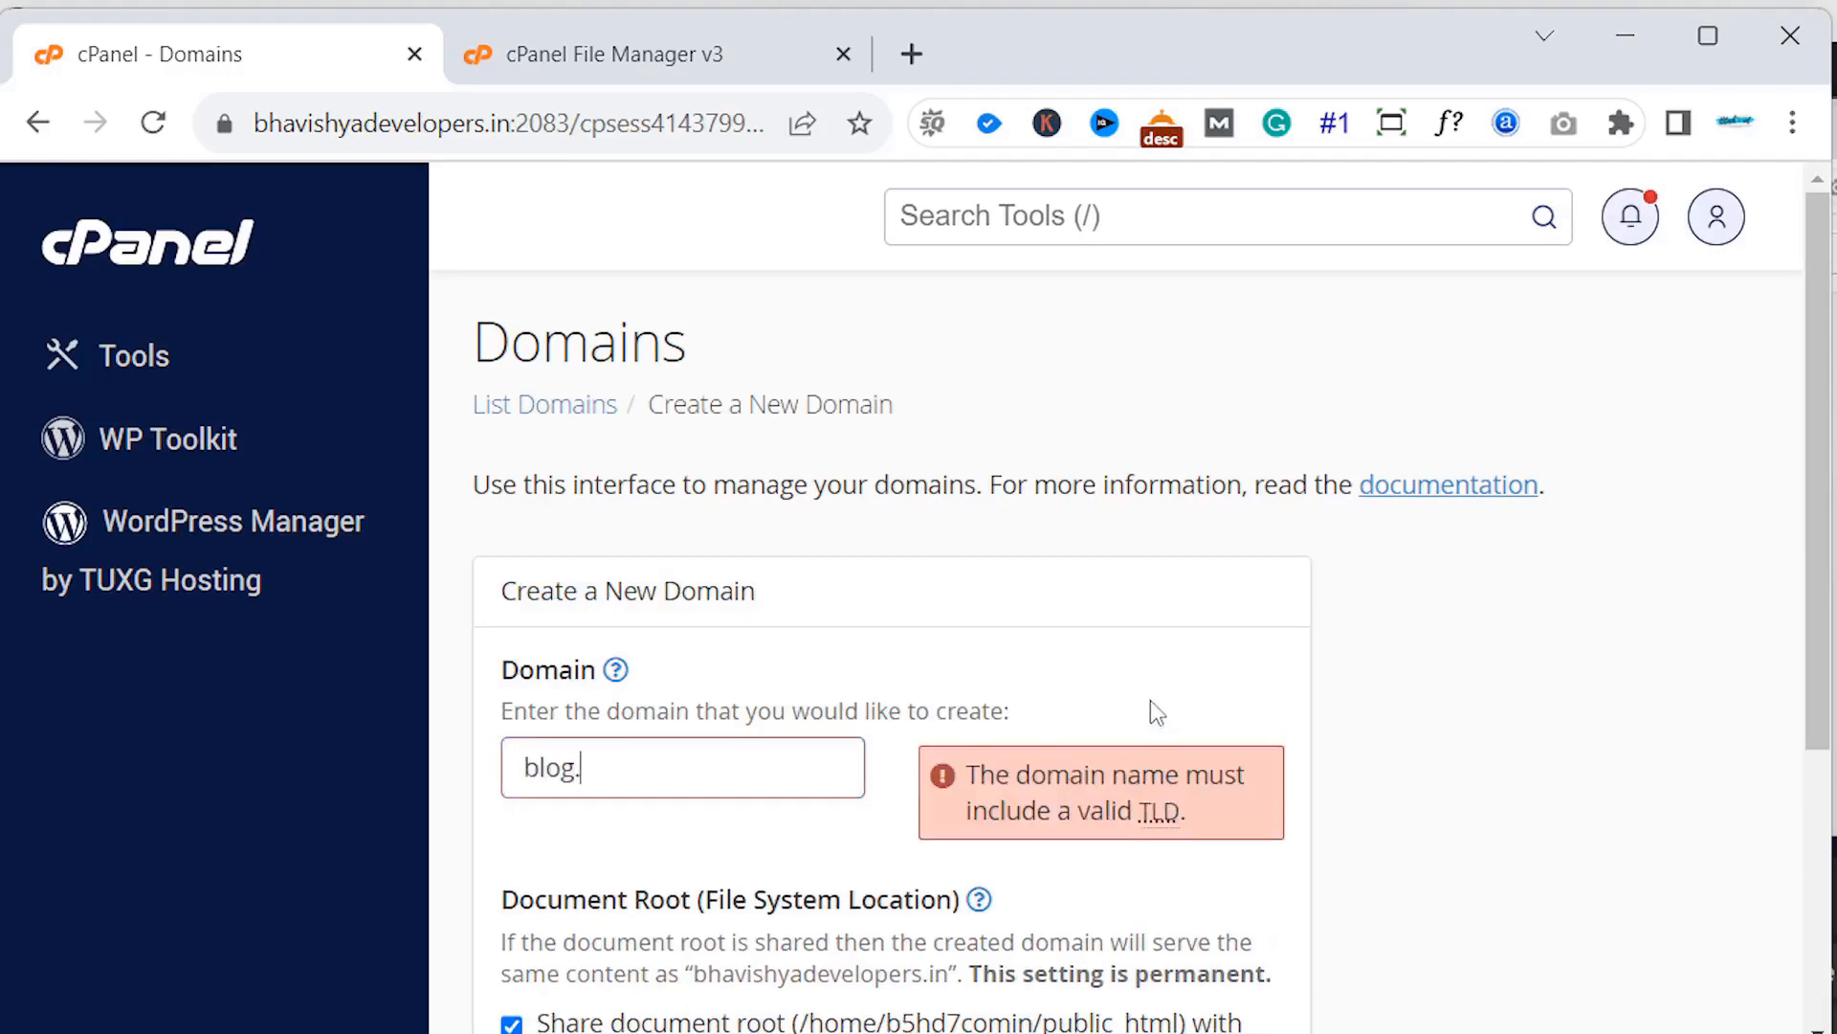
pyautogui.write('bhavishya')
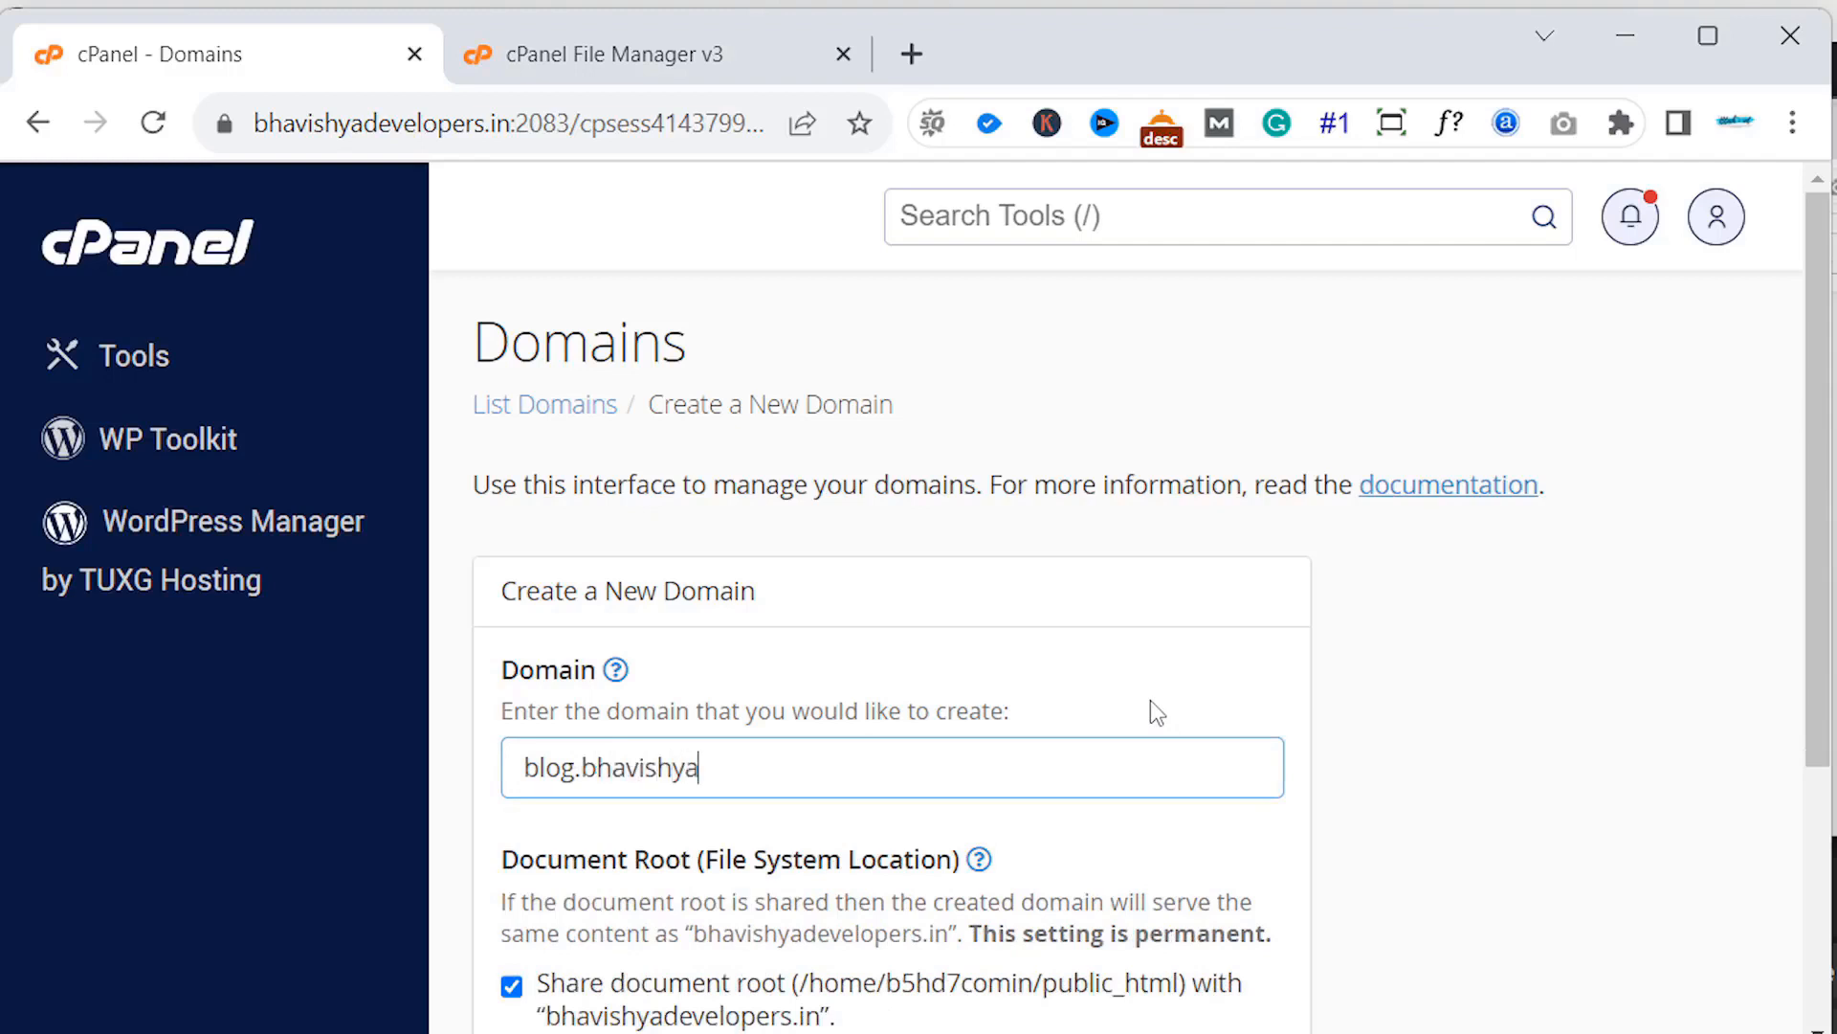
pyautogui.write('developer')
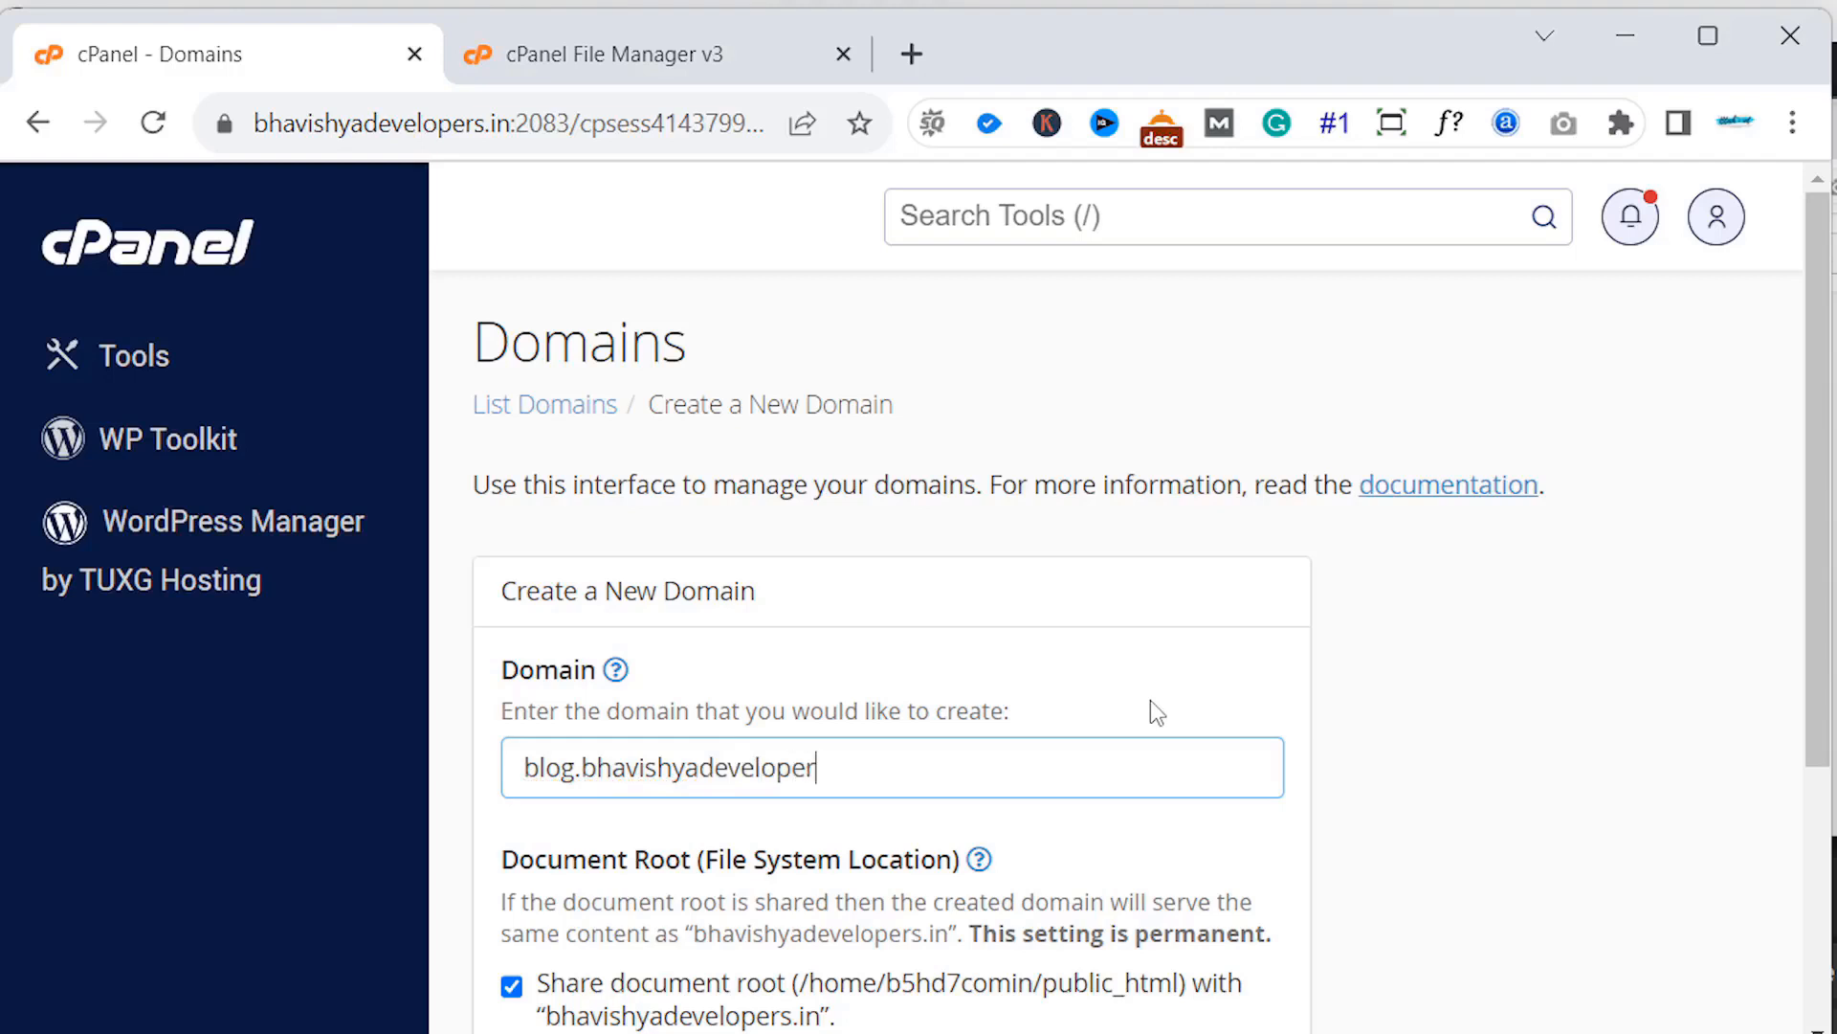
pyautogui.write('s.in')
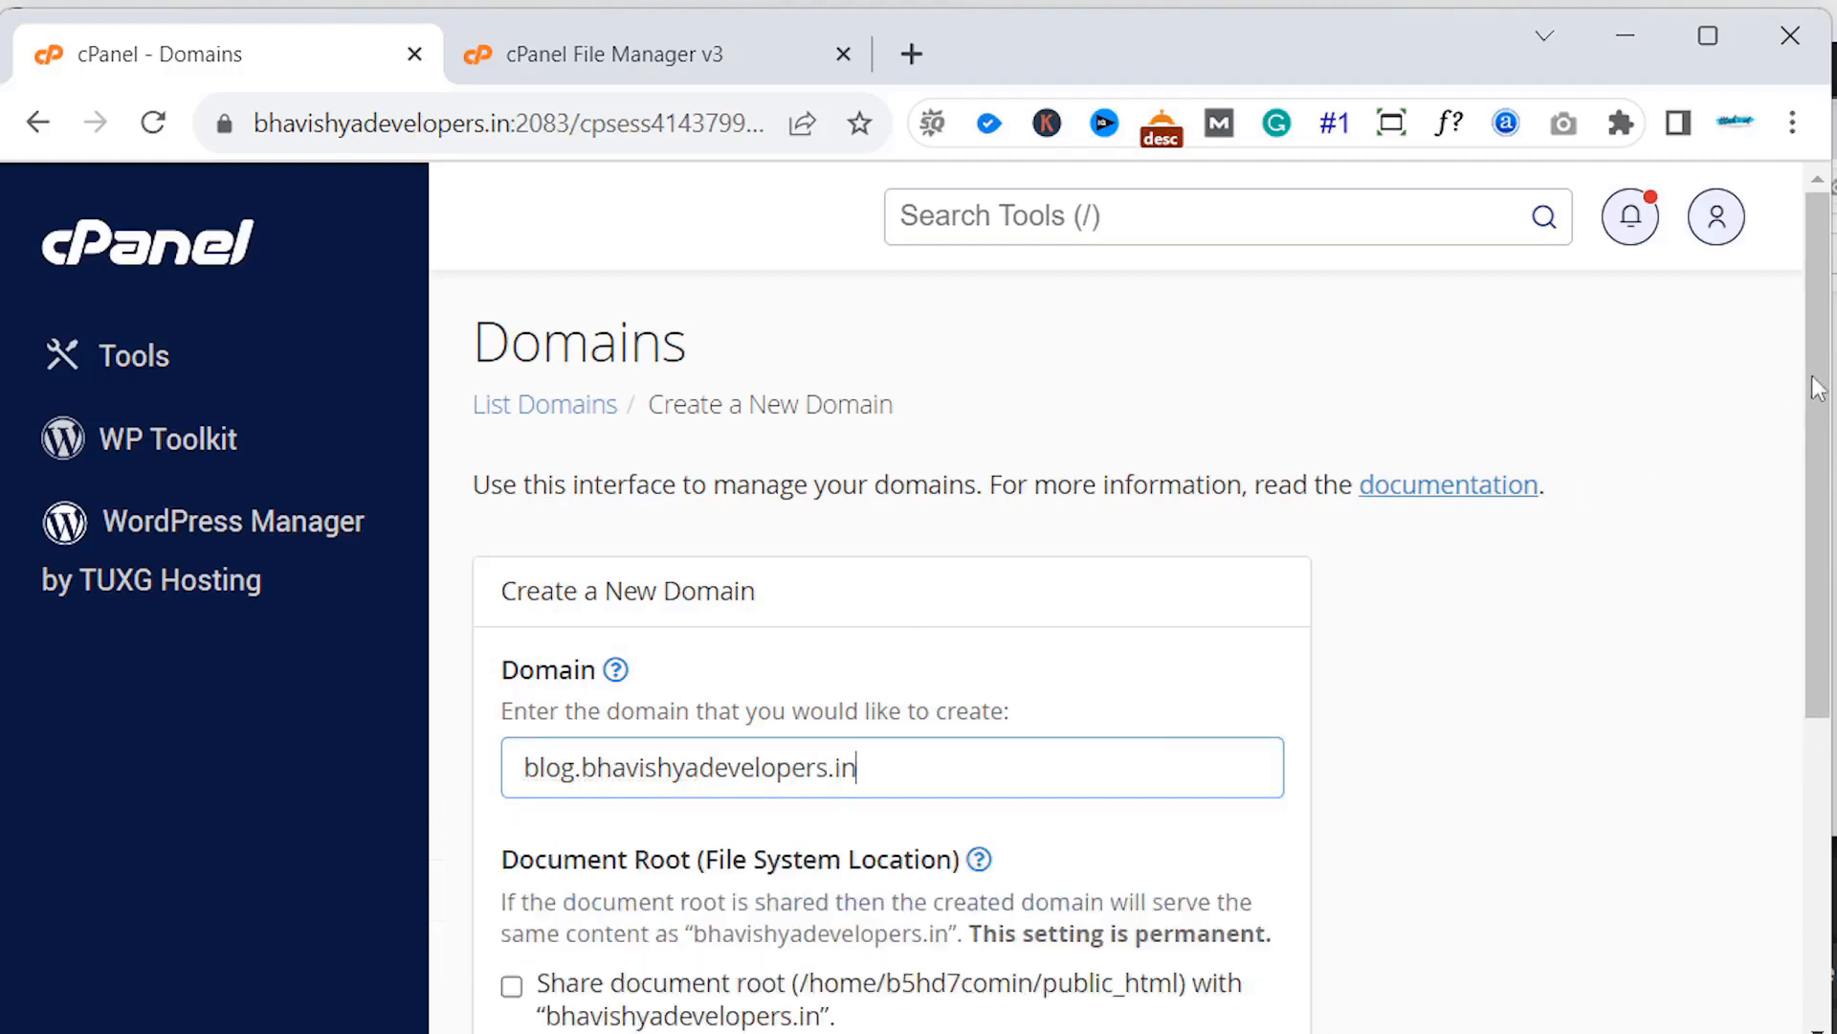
pyautogui.moveTo(1829, 369); pyautogui.dragTo(1790, 560)
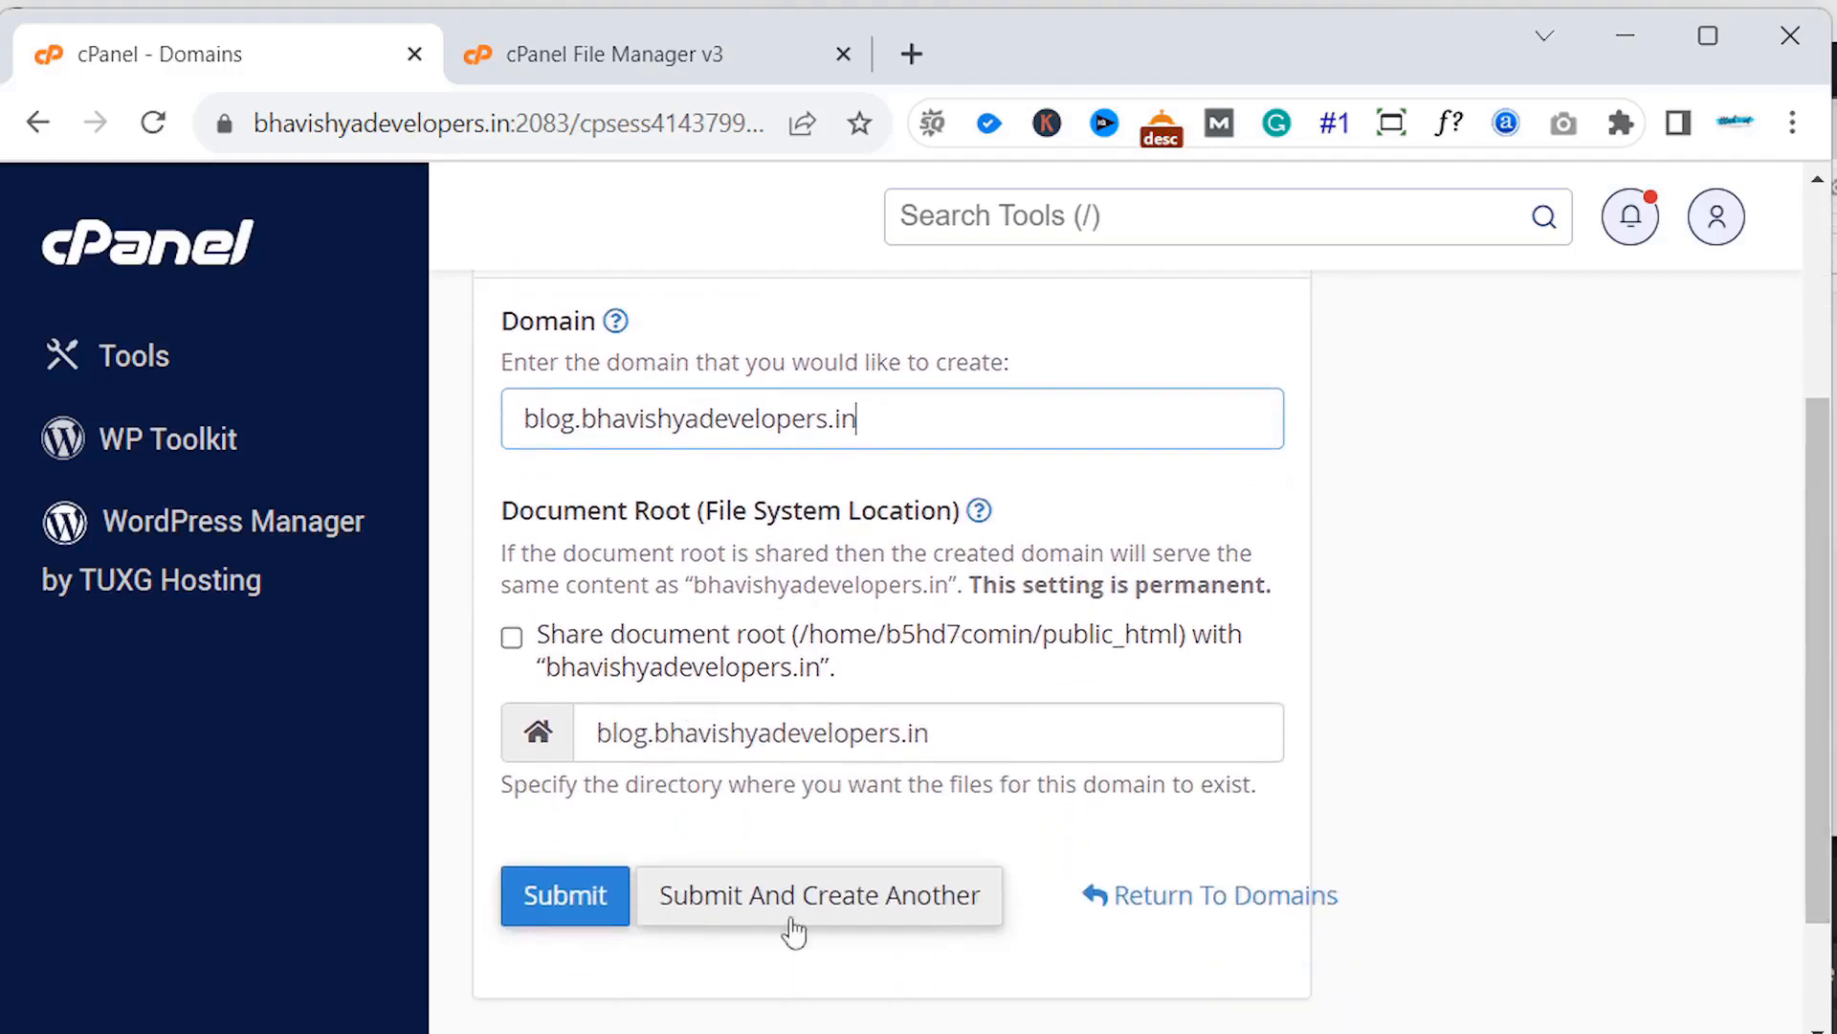
pyautogui.click(585, 897)
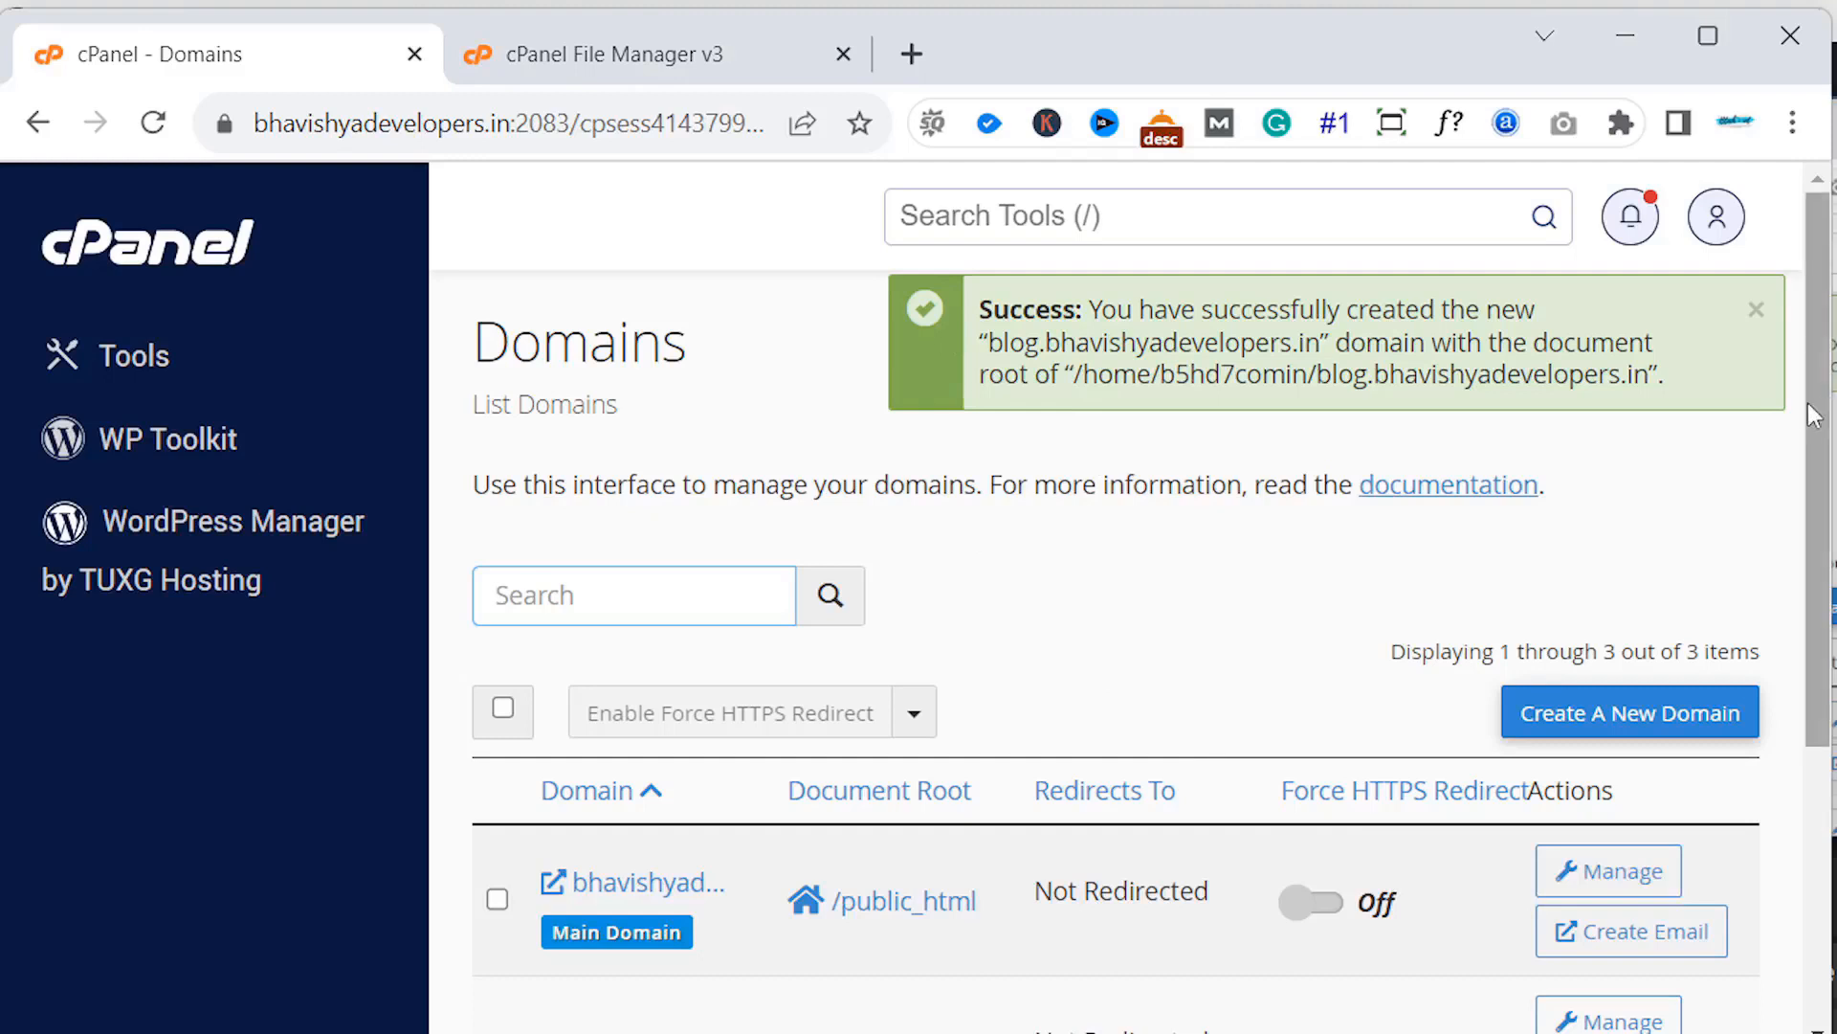
pyautogui.moveTo(1821, 410); pyautogui.dragTo(1813, 698)
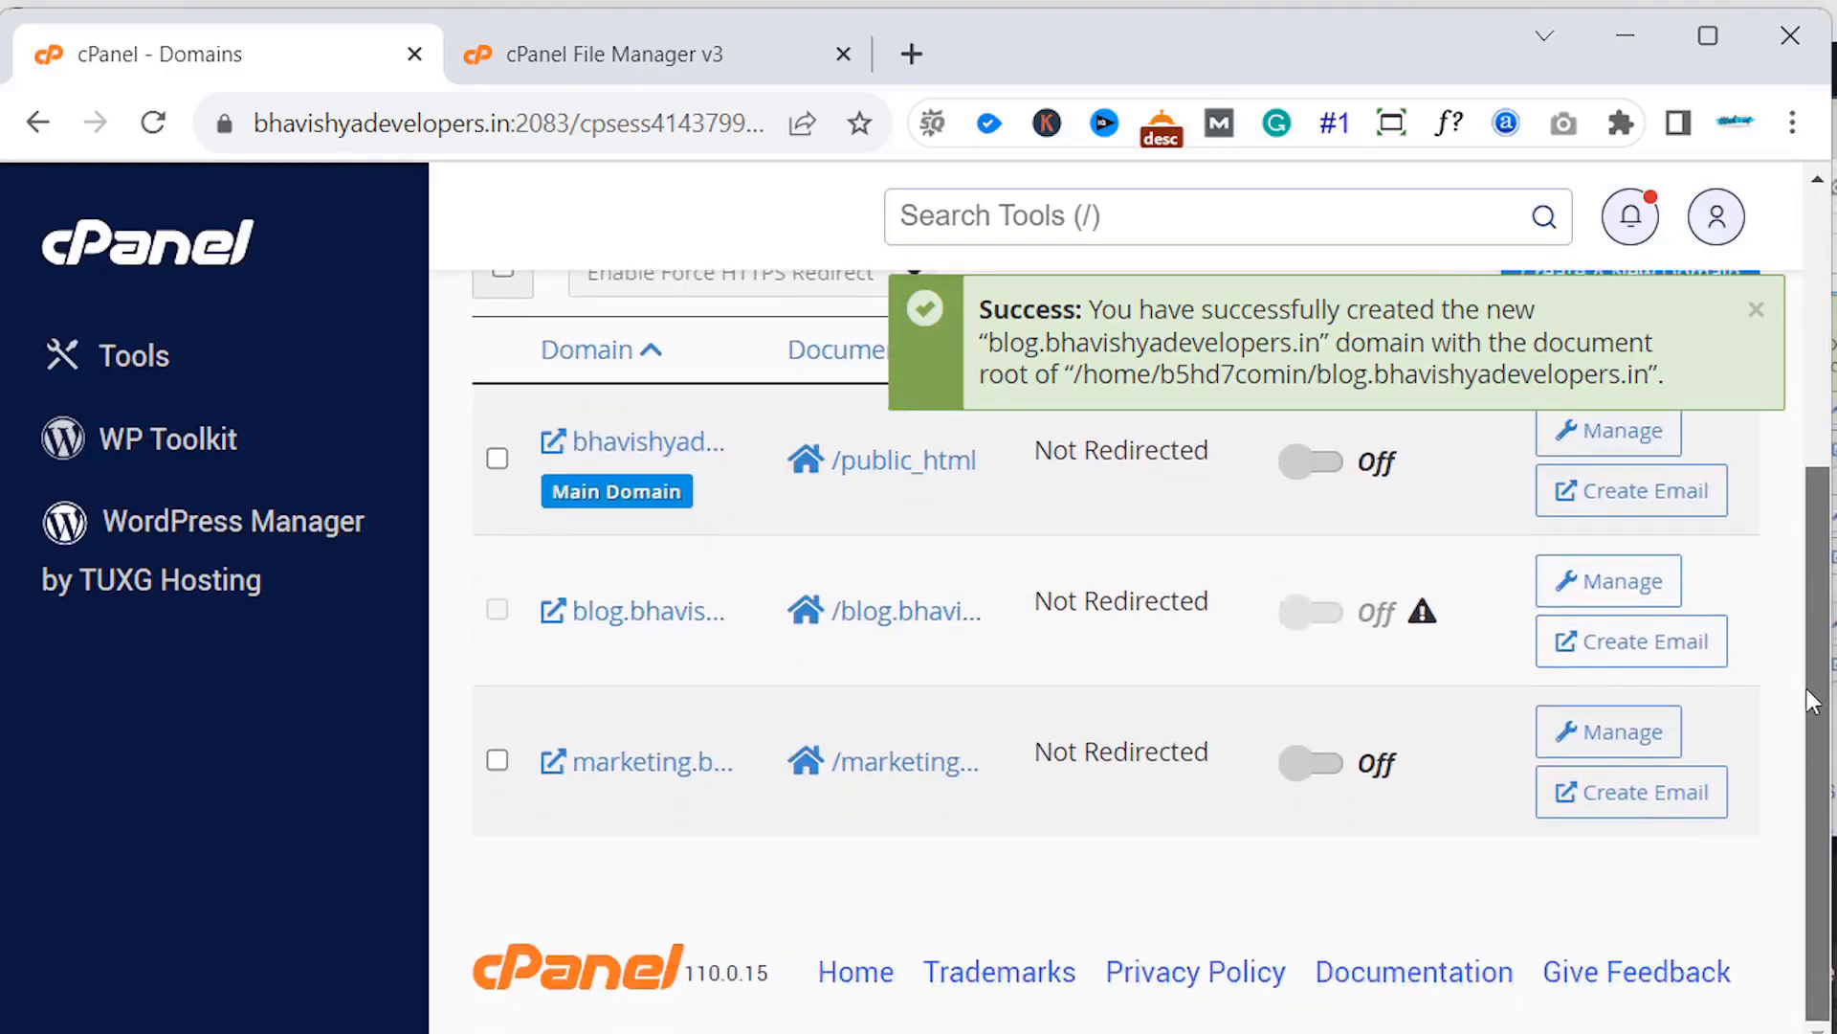
pyautogui.click(588, 613)
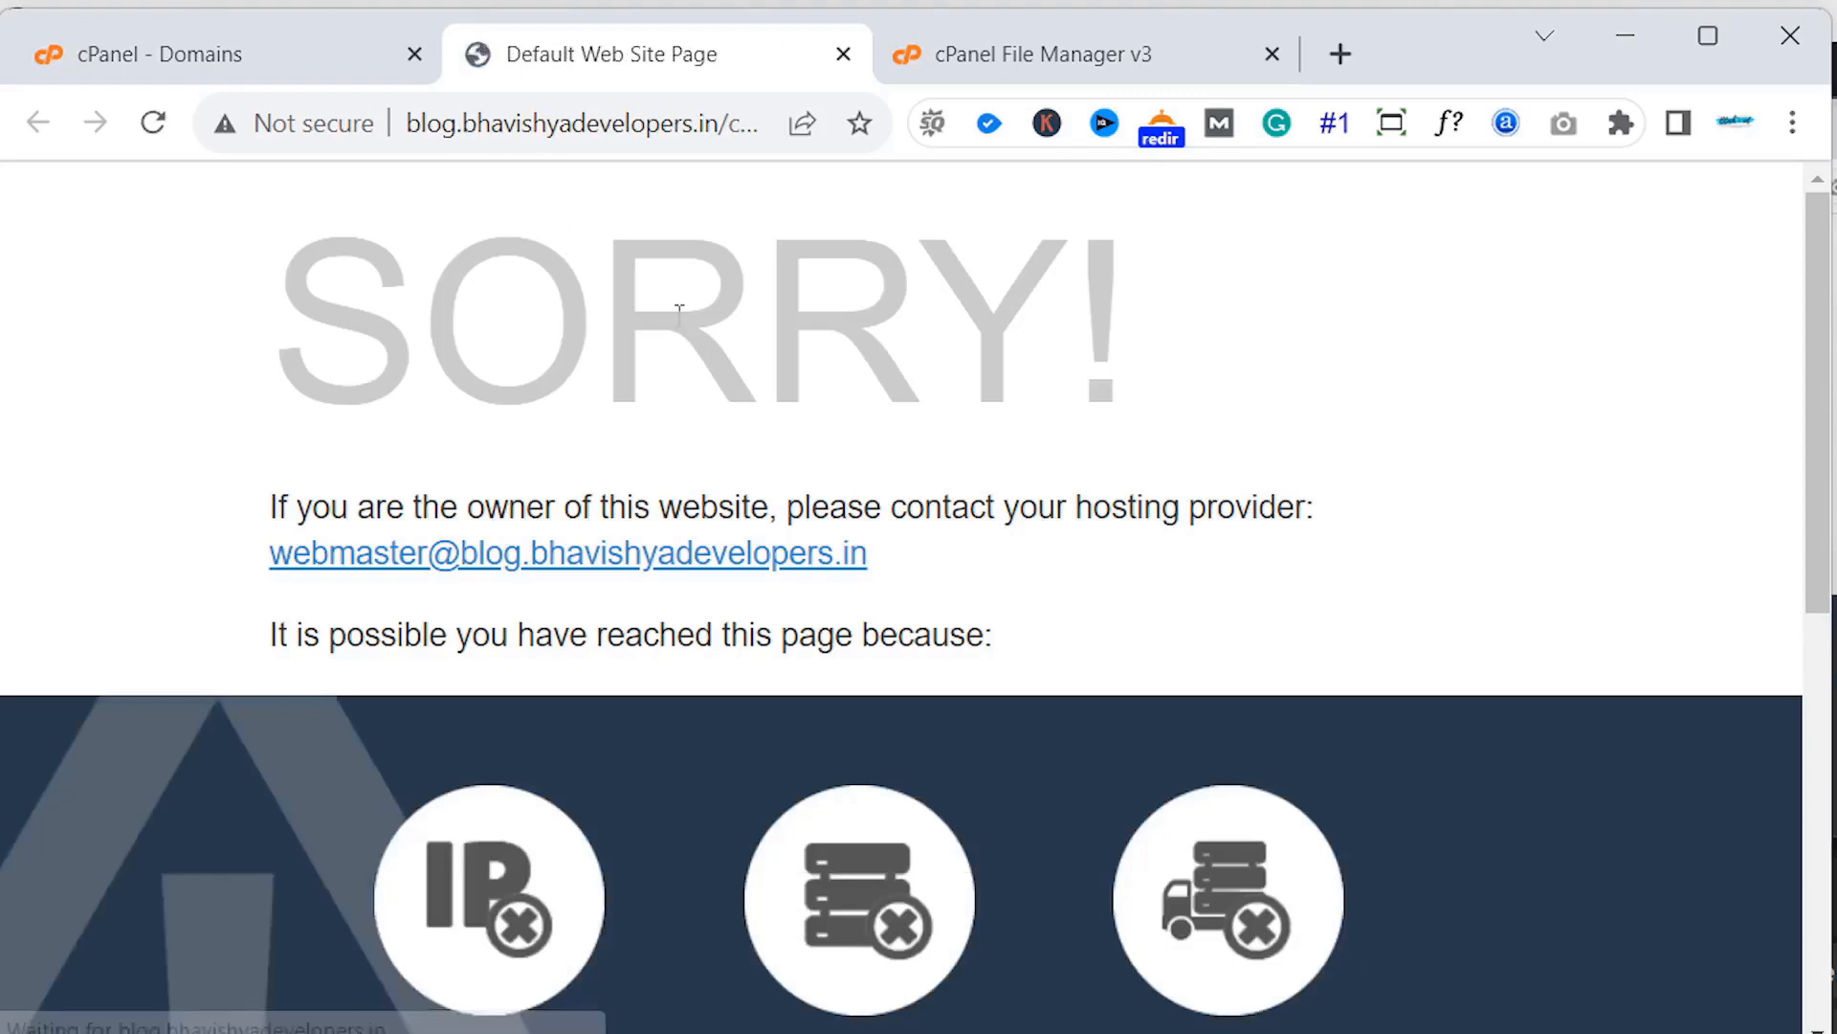
# - Return to the cPanel home and open File Manager showing the new blog.bhavishyadevelopers.in folder
pyautogui.click(328, 70)
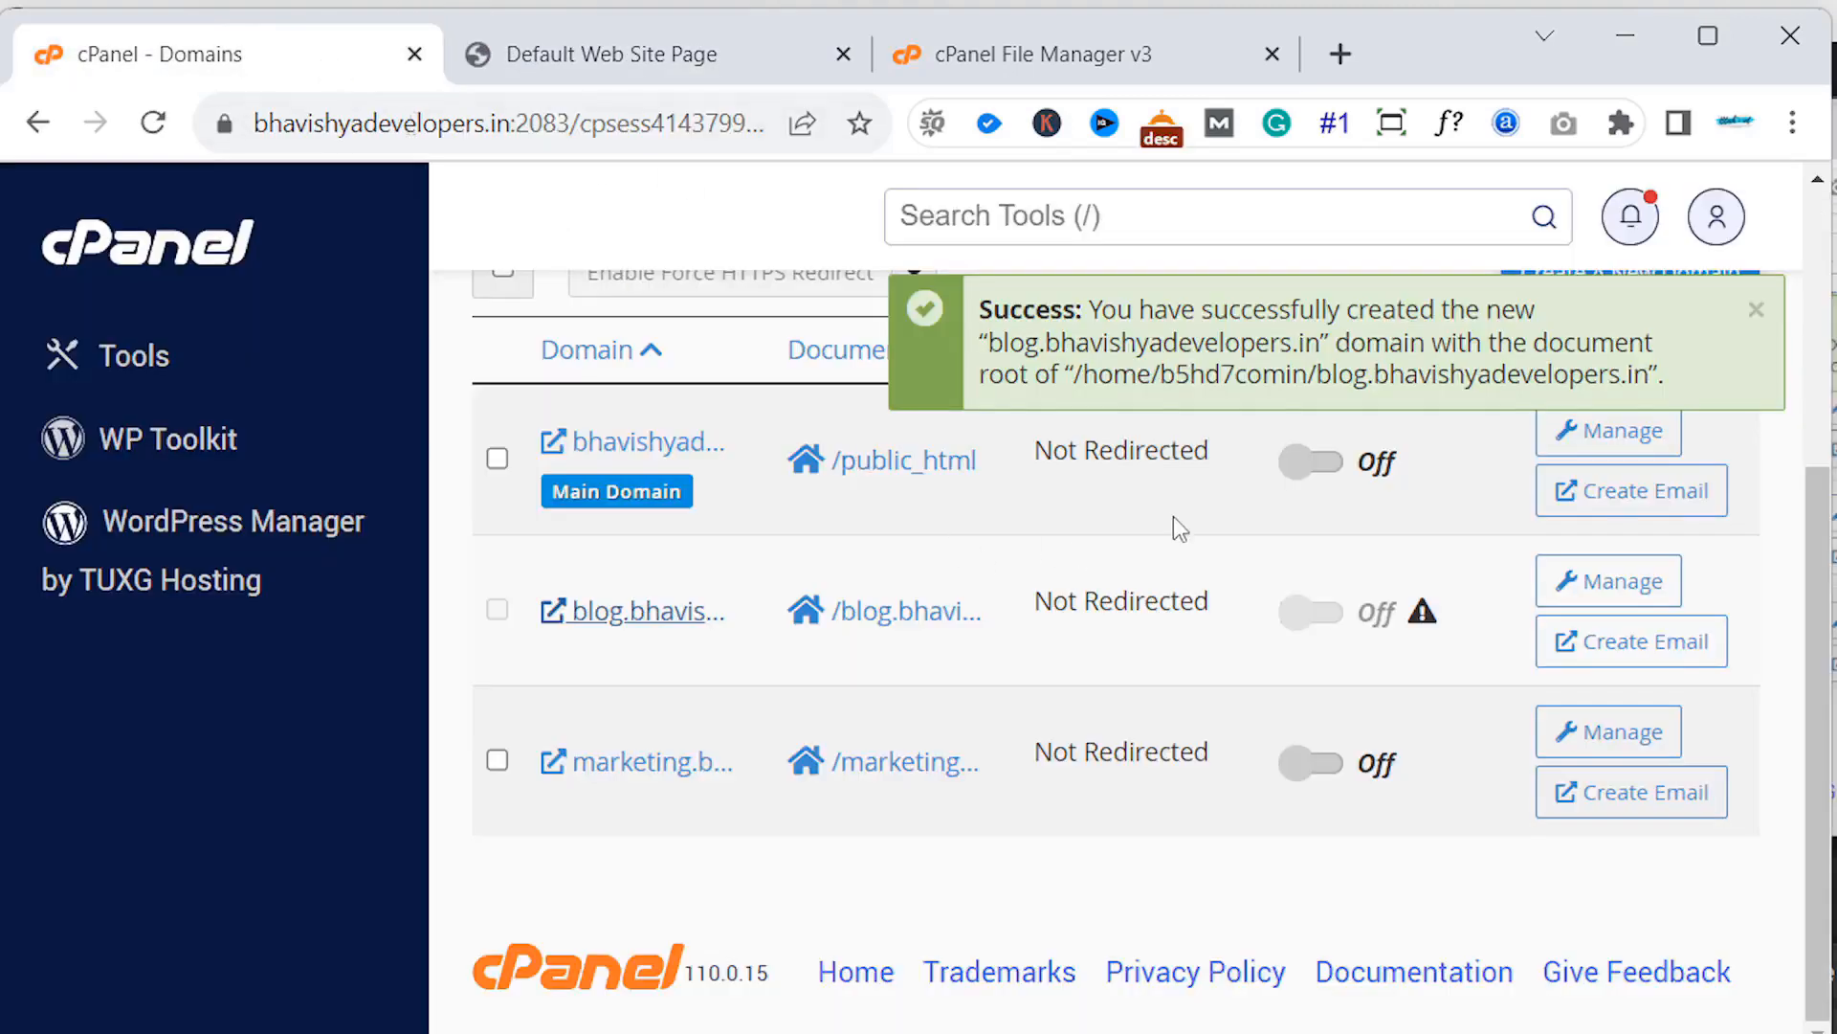
pyautogui.click(157, 260)
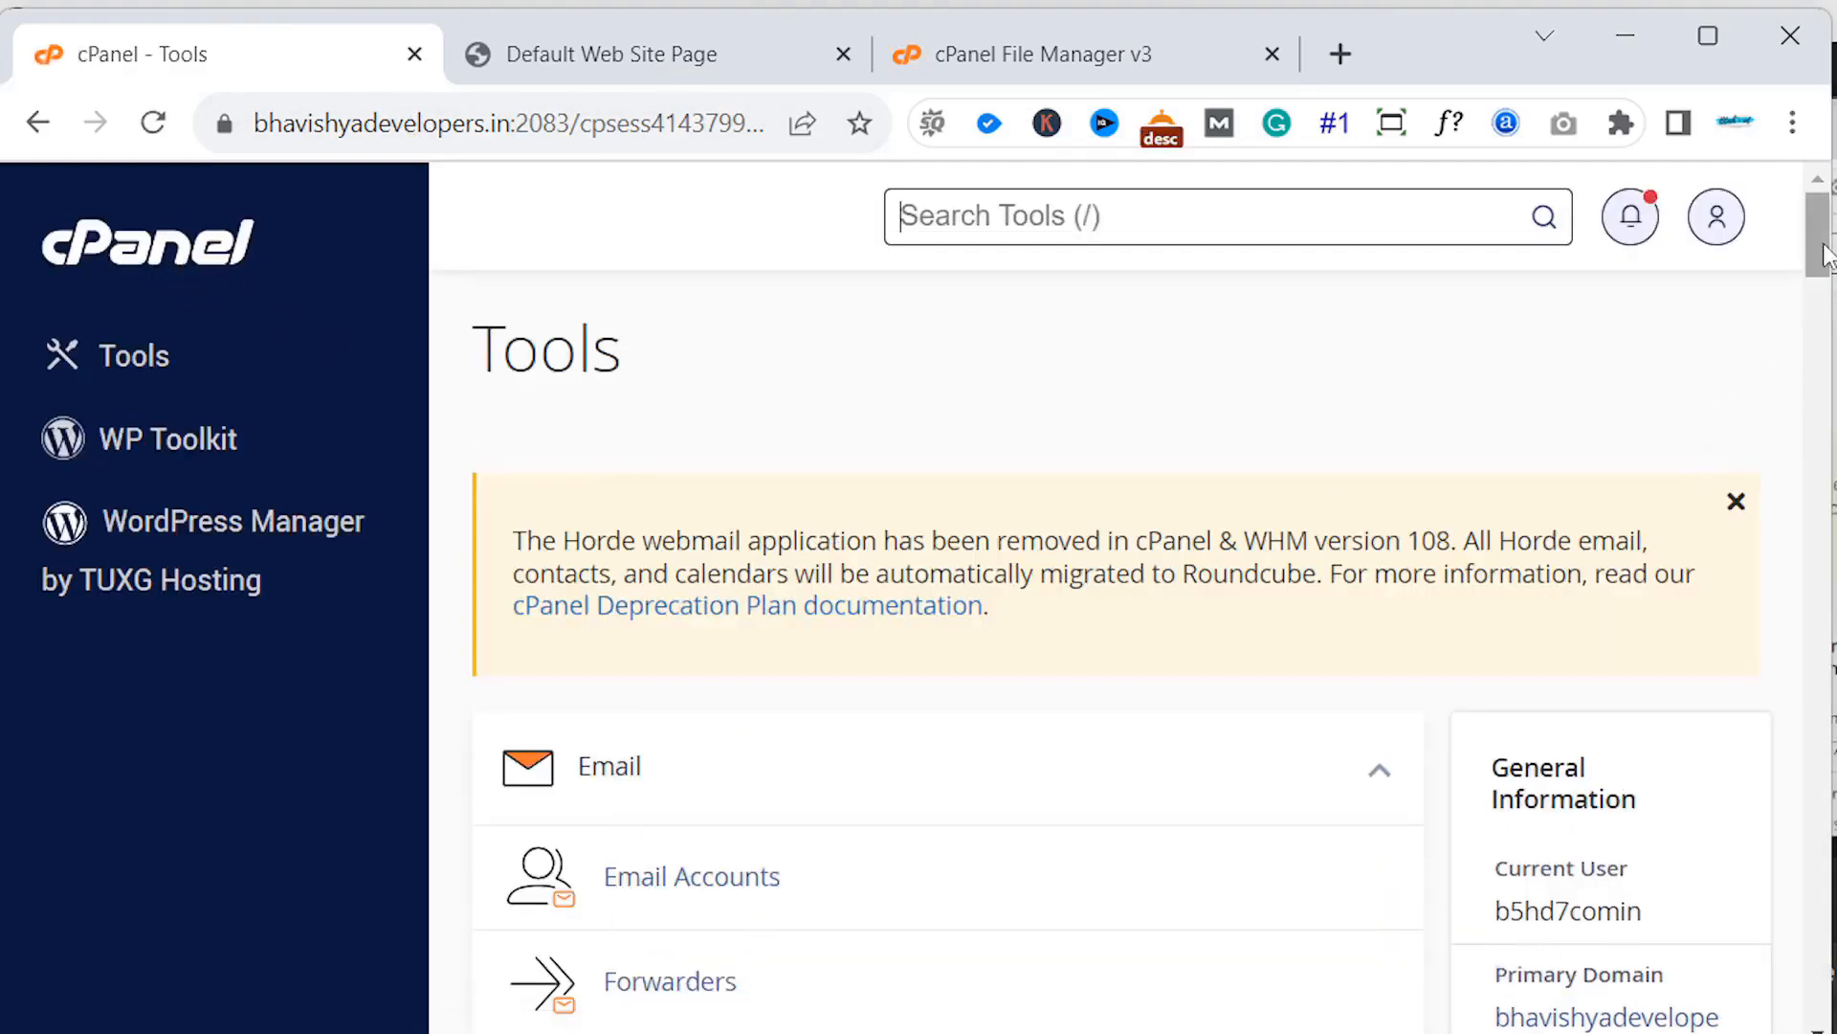
pyautogui.moveTo(1815, 279); pyautogui.dragTo(1783, 450)
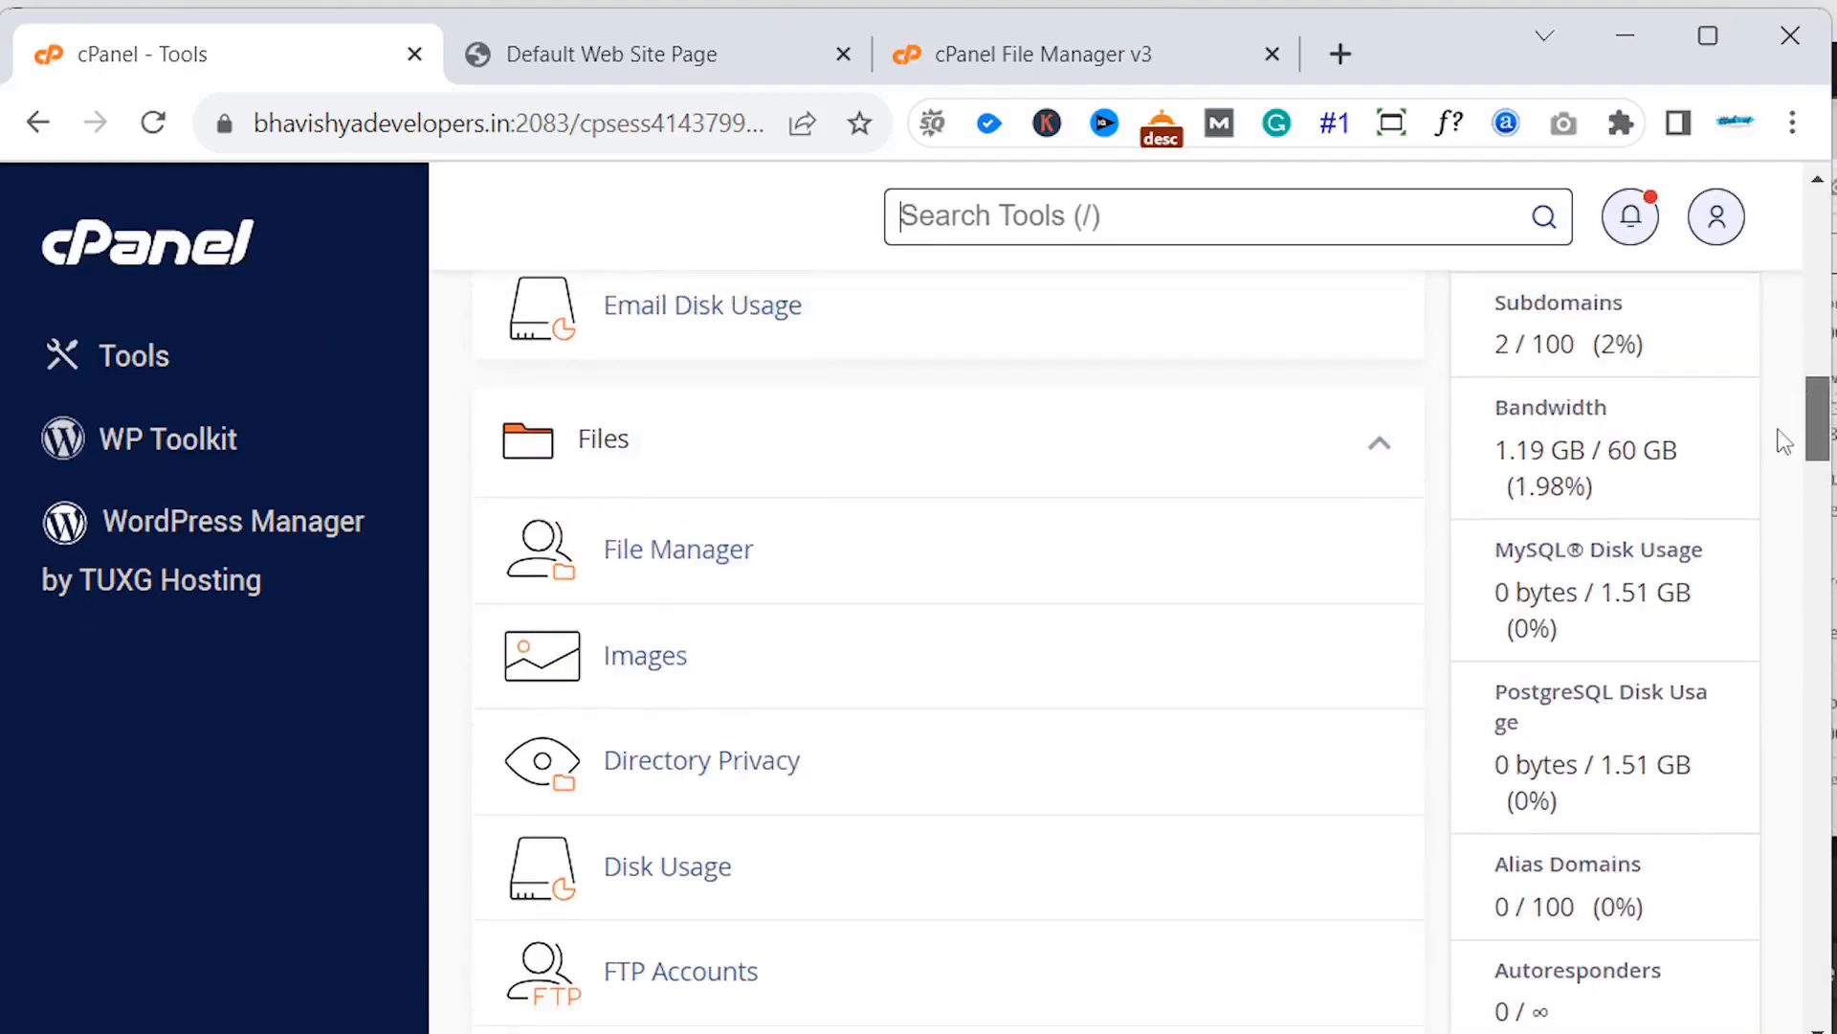
pyautogui.click(680, 580)
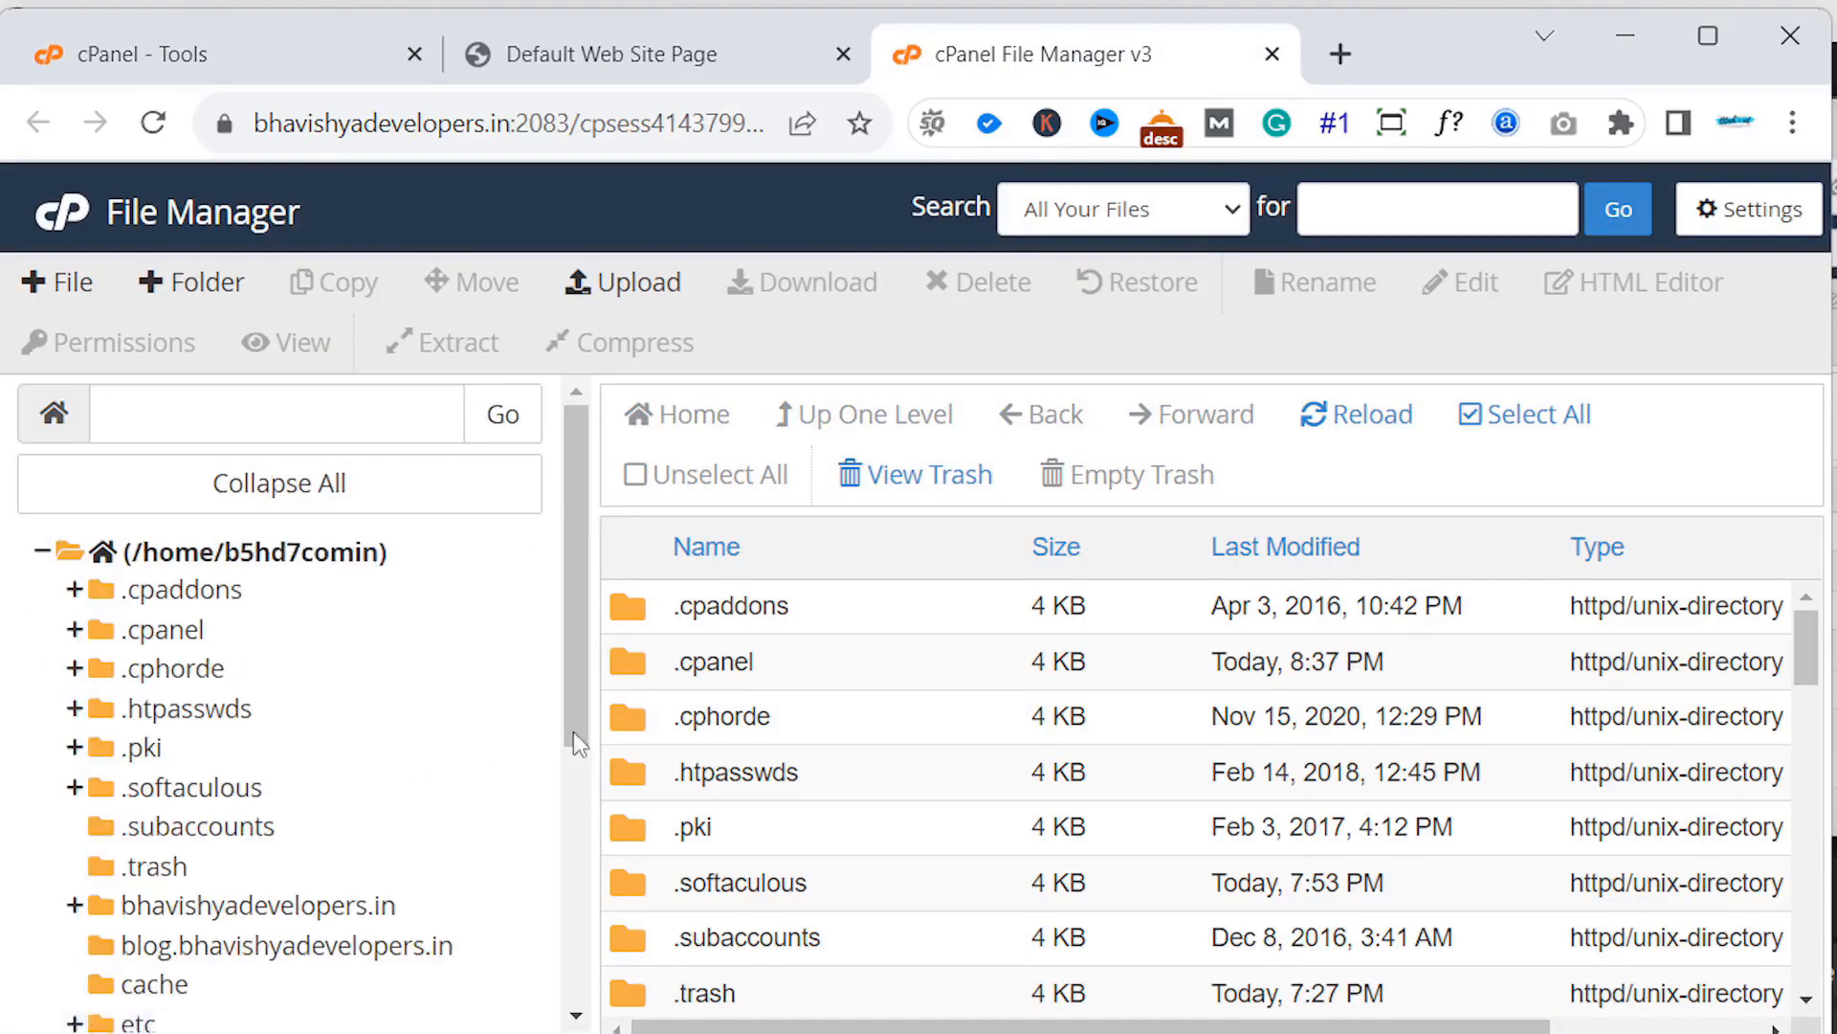
# - Upload index.html into the blog.bhavishyadevelopers.in folder, then close the upload tab and return to the subdomain
pyautogui.click(275, 948)
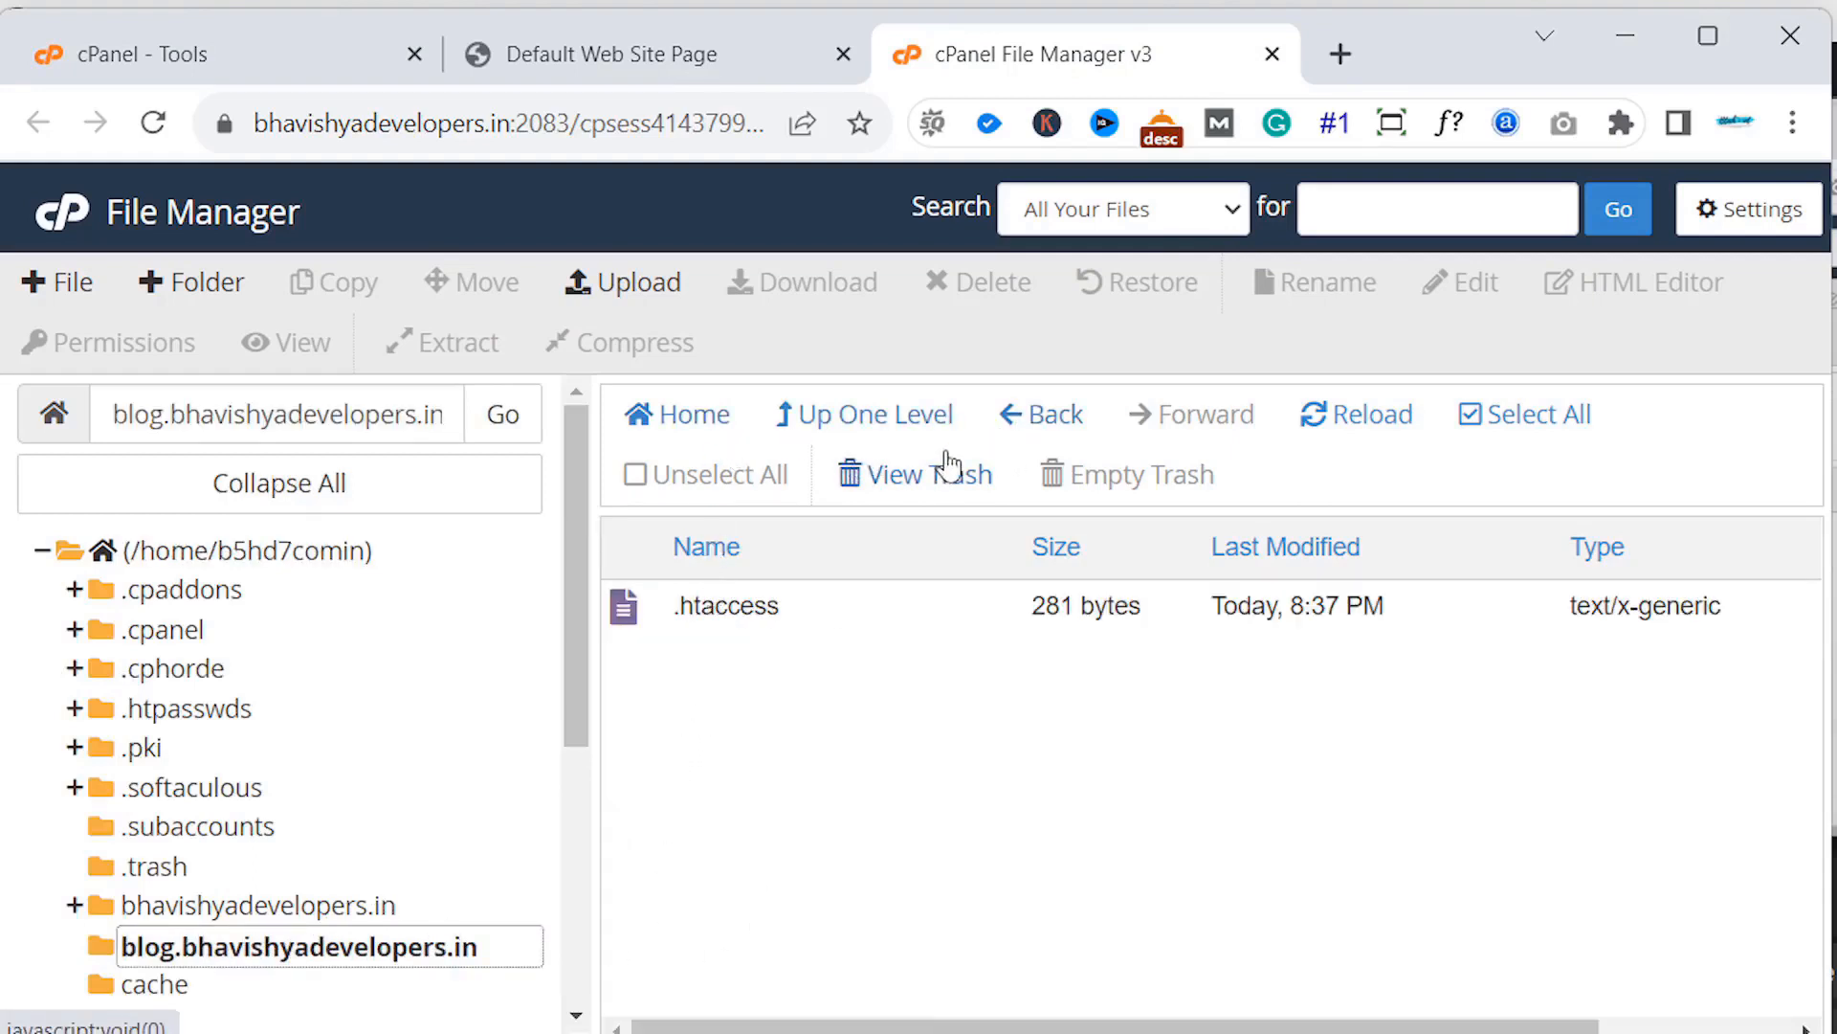
pyautogui.click(661, 306)
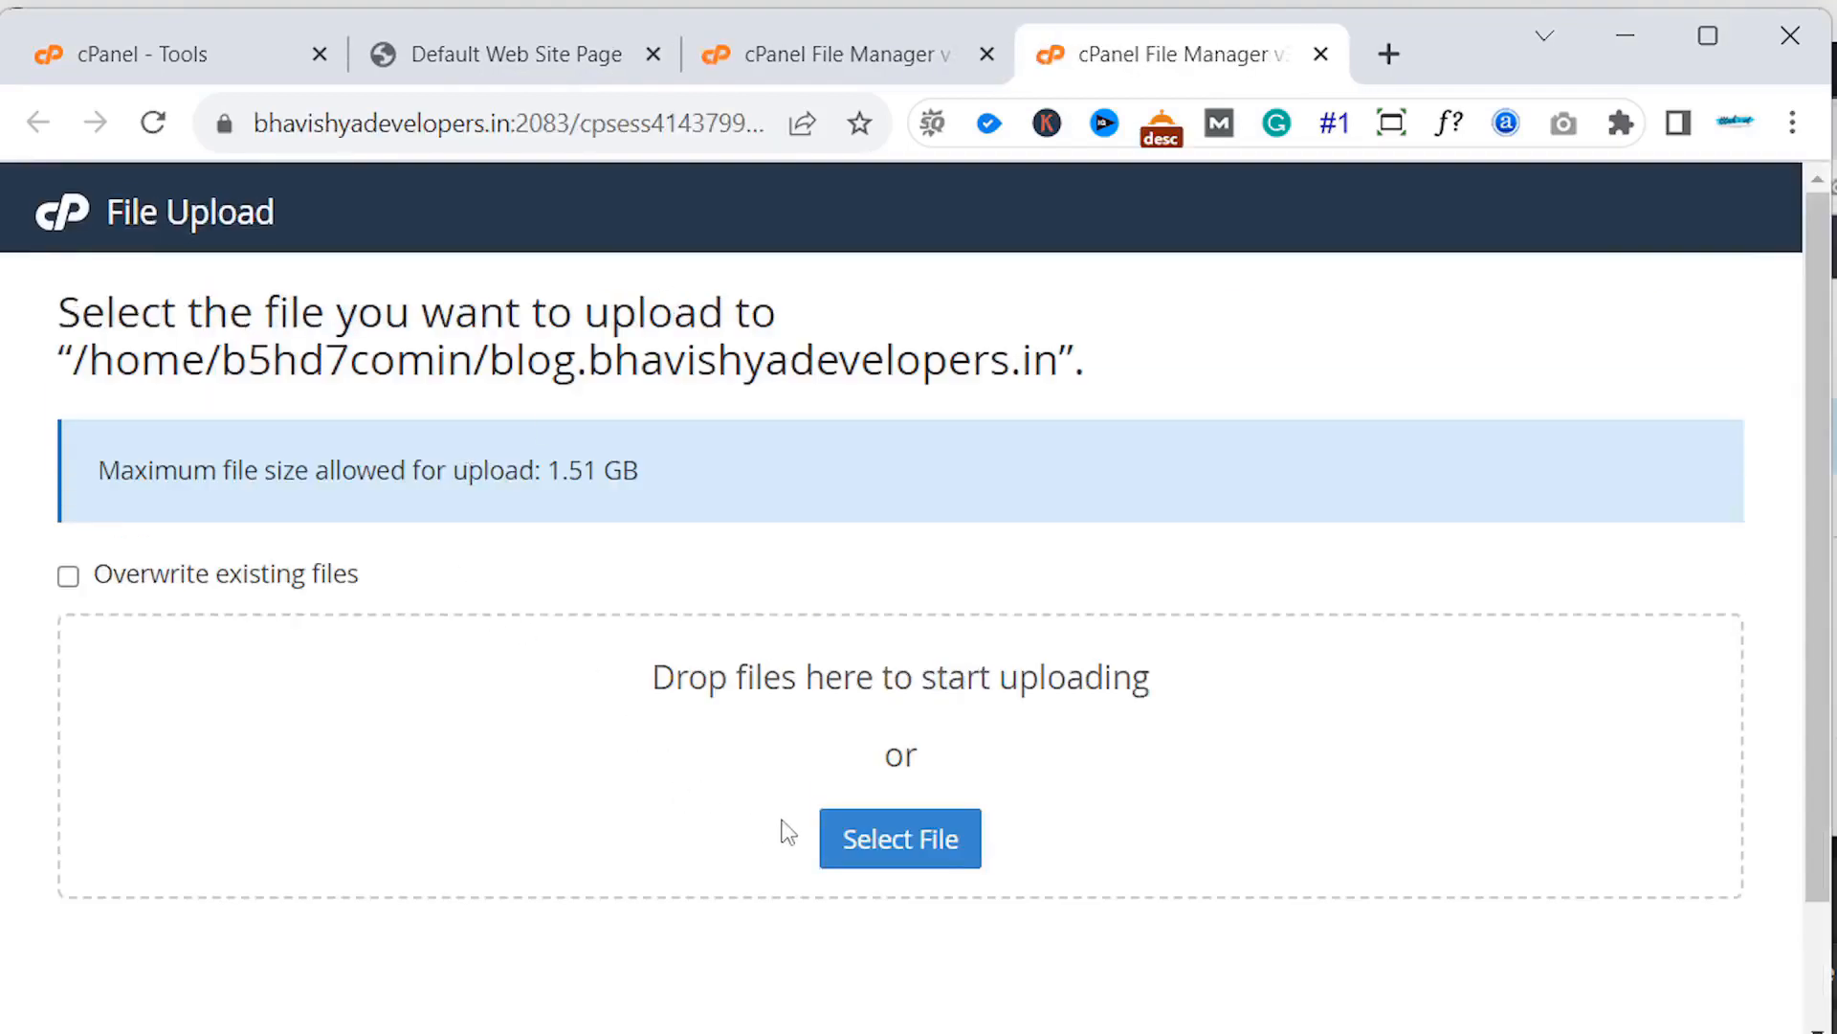
pyautogui.click(851, 847)
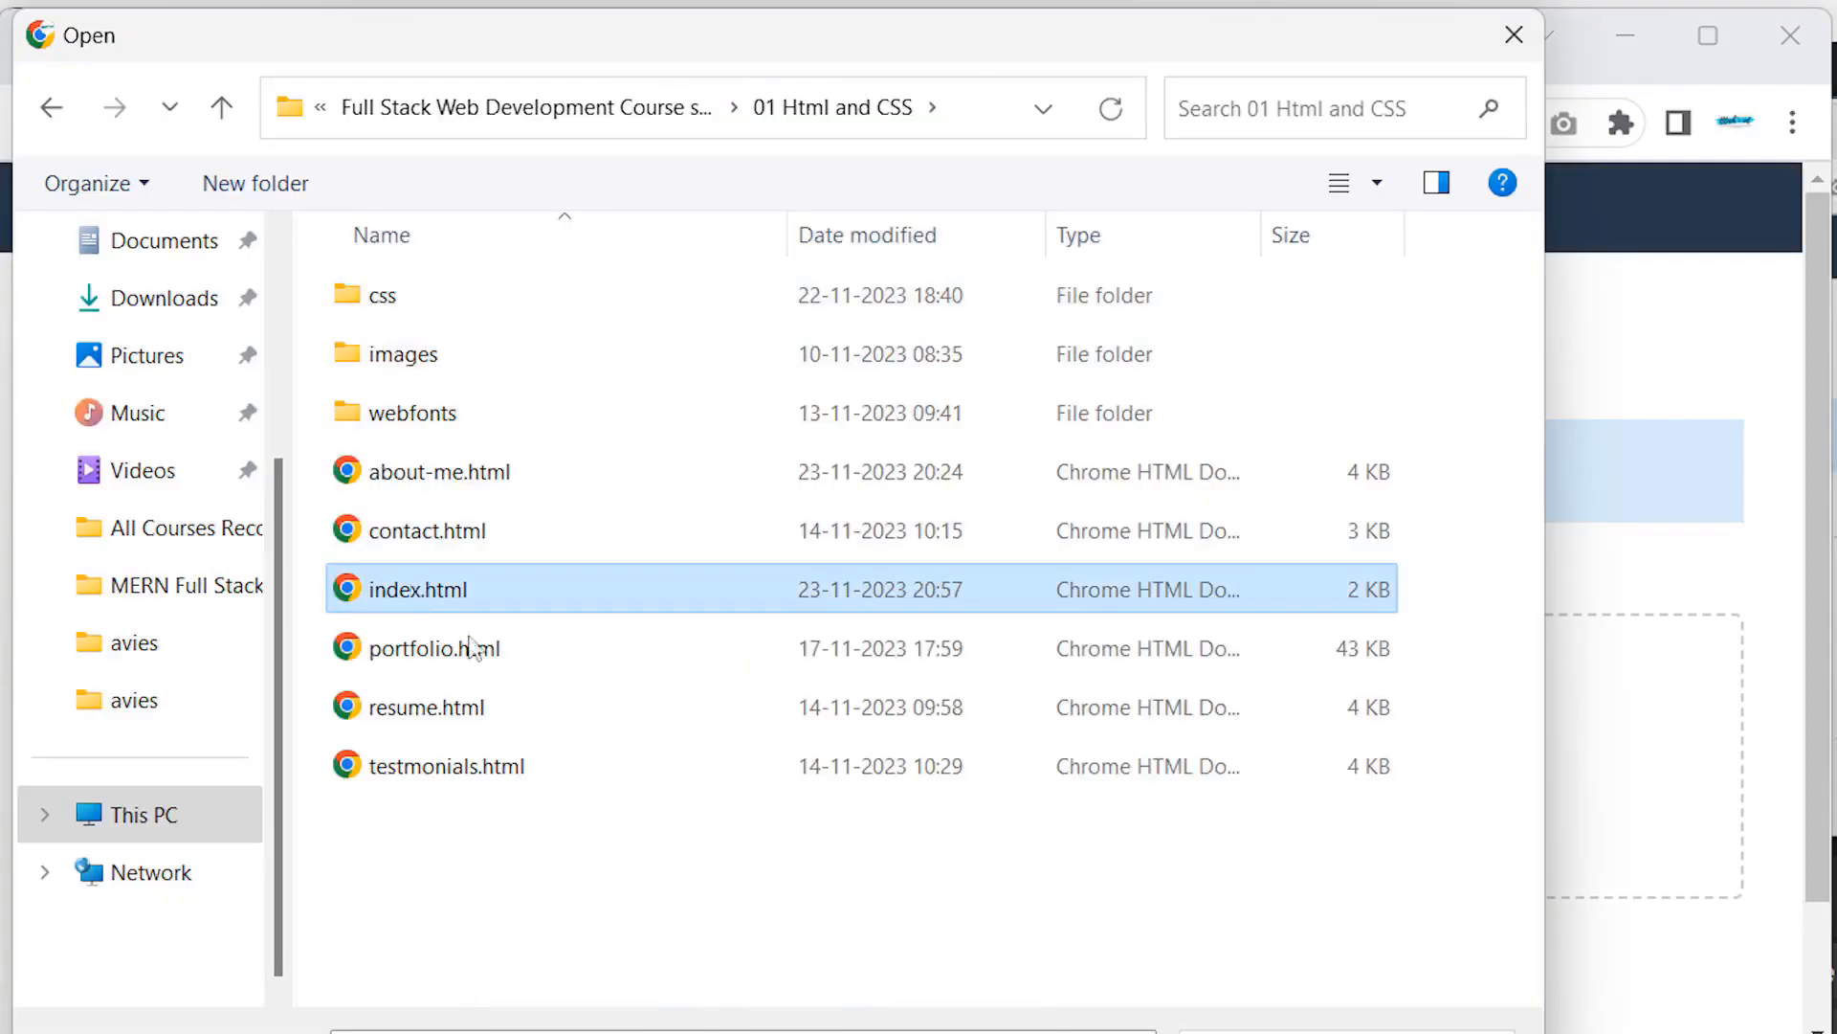
pyautogui.doubleClick(418, 589)
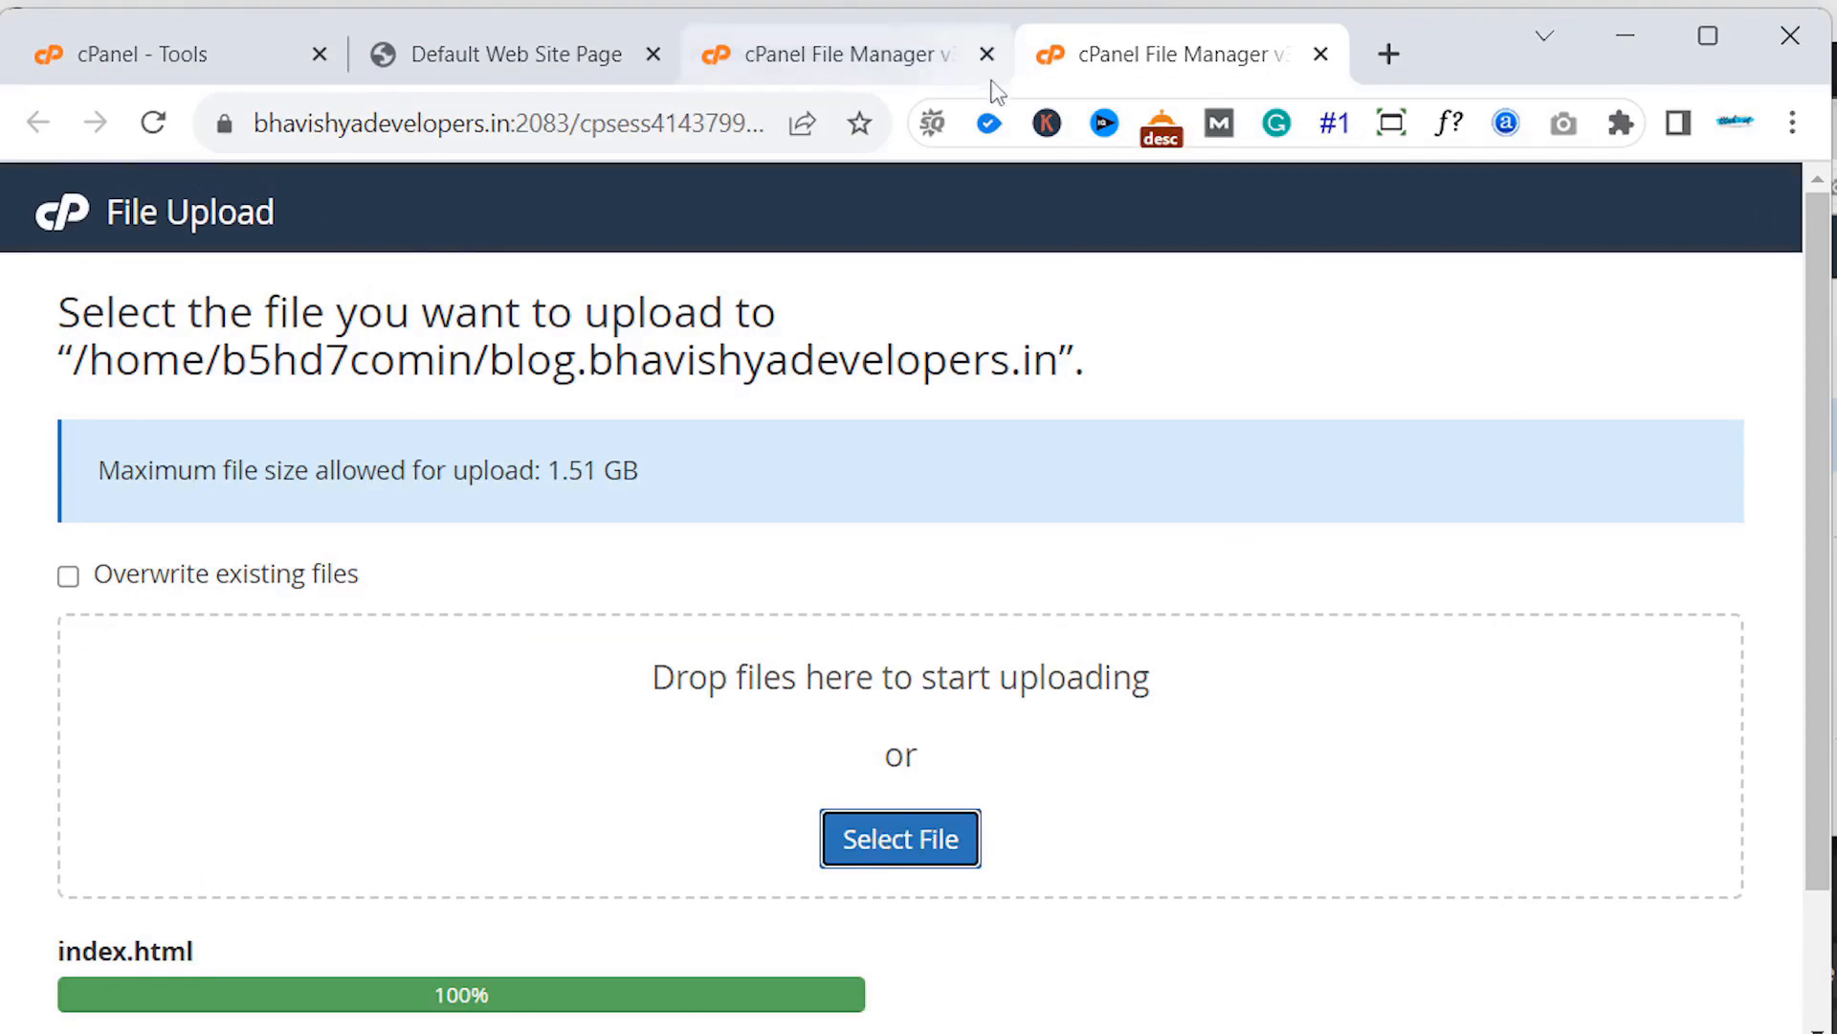
pyautogui.click(1321, 54)
pyautogui.click(703, 60)
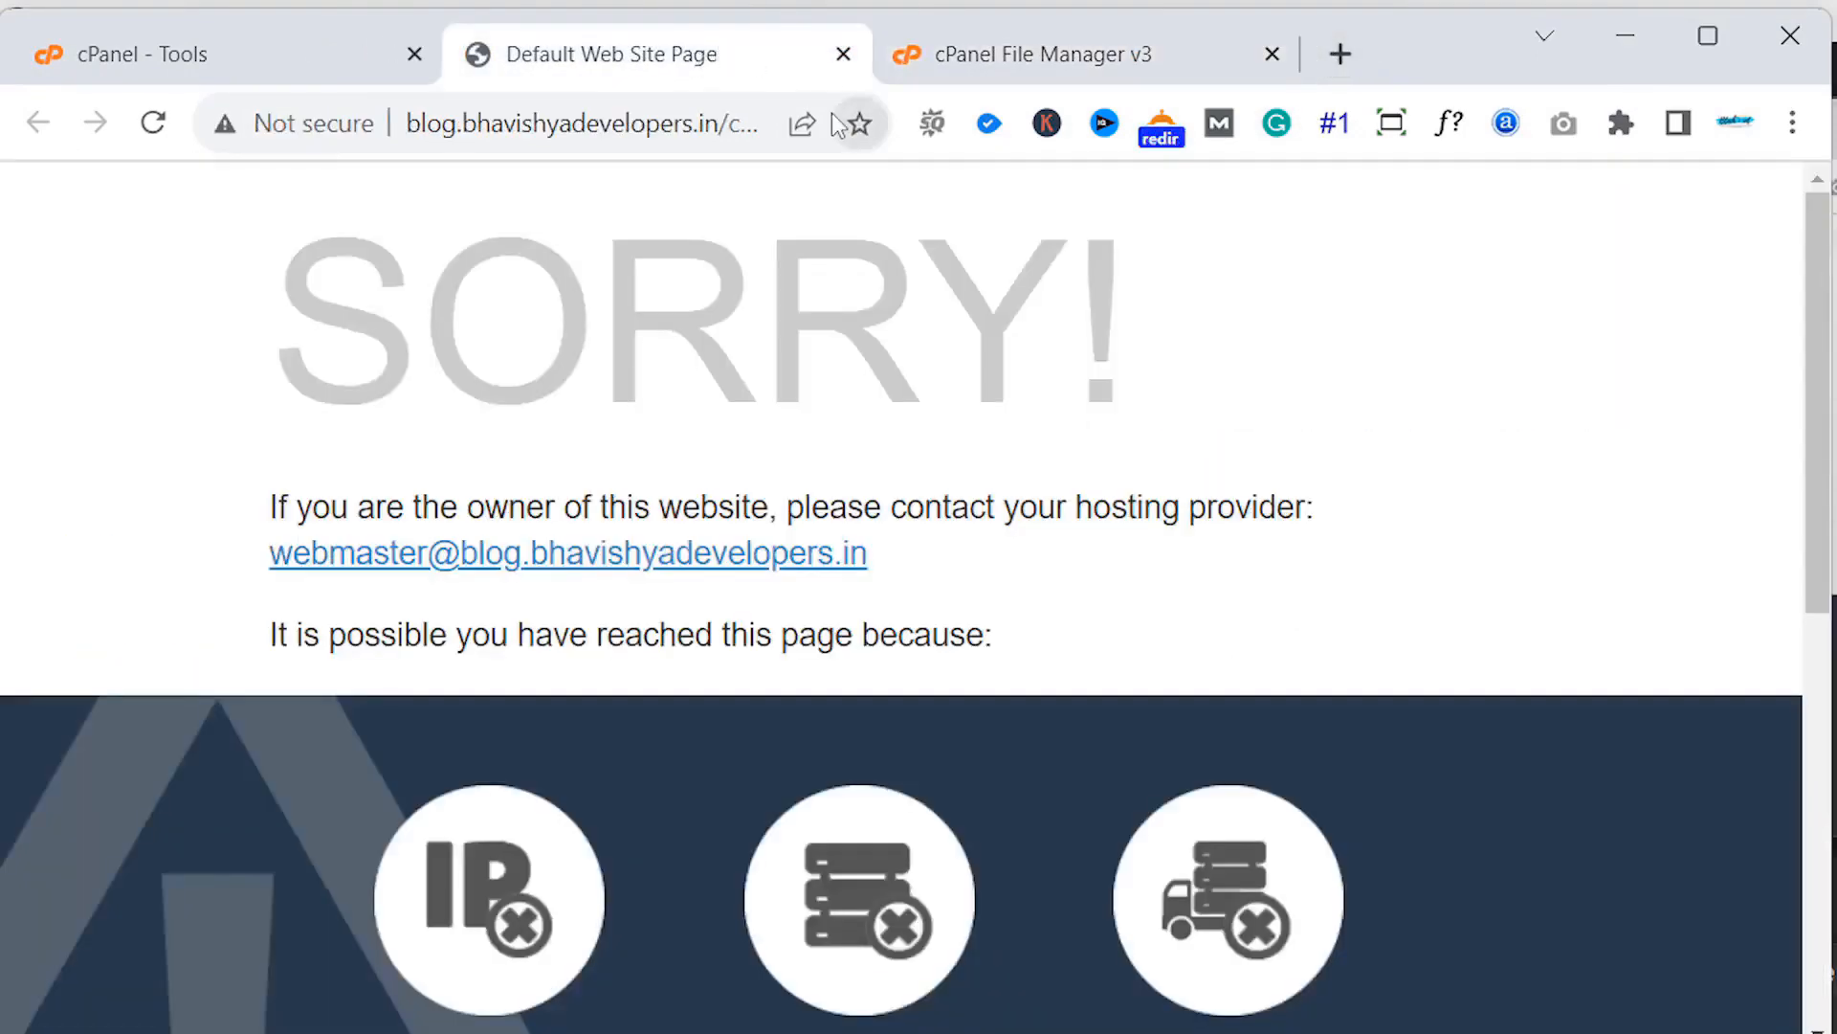
# - Reload the blog page and refresh the File Manager listing so index.html shows
pyautogui.click(156, 123)
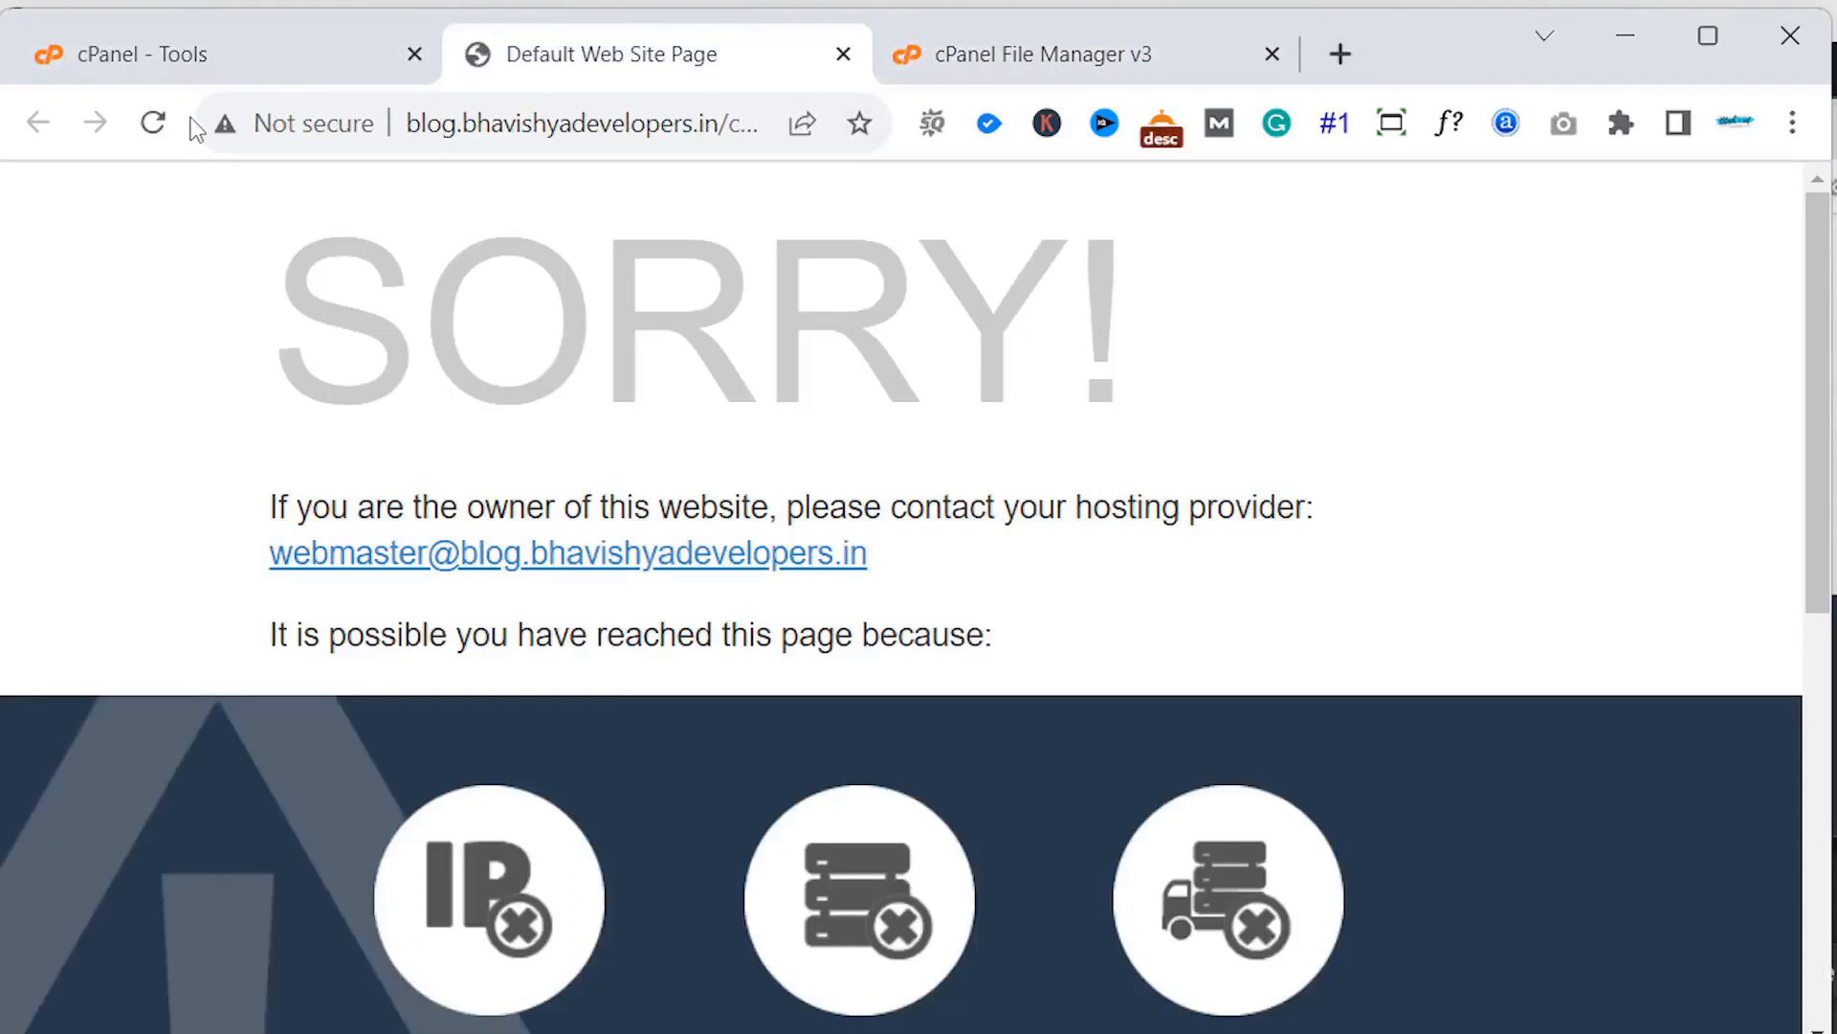
pyautogui.click(1127, 39)
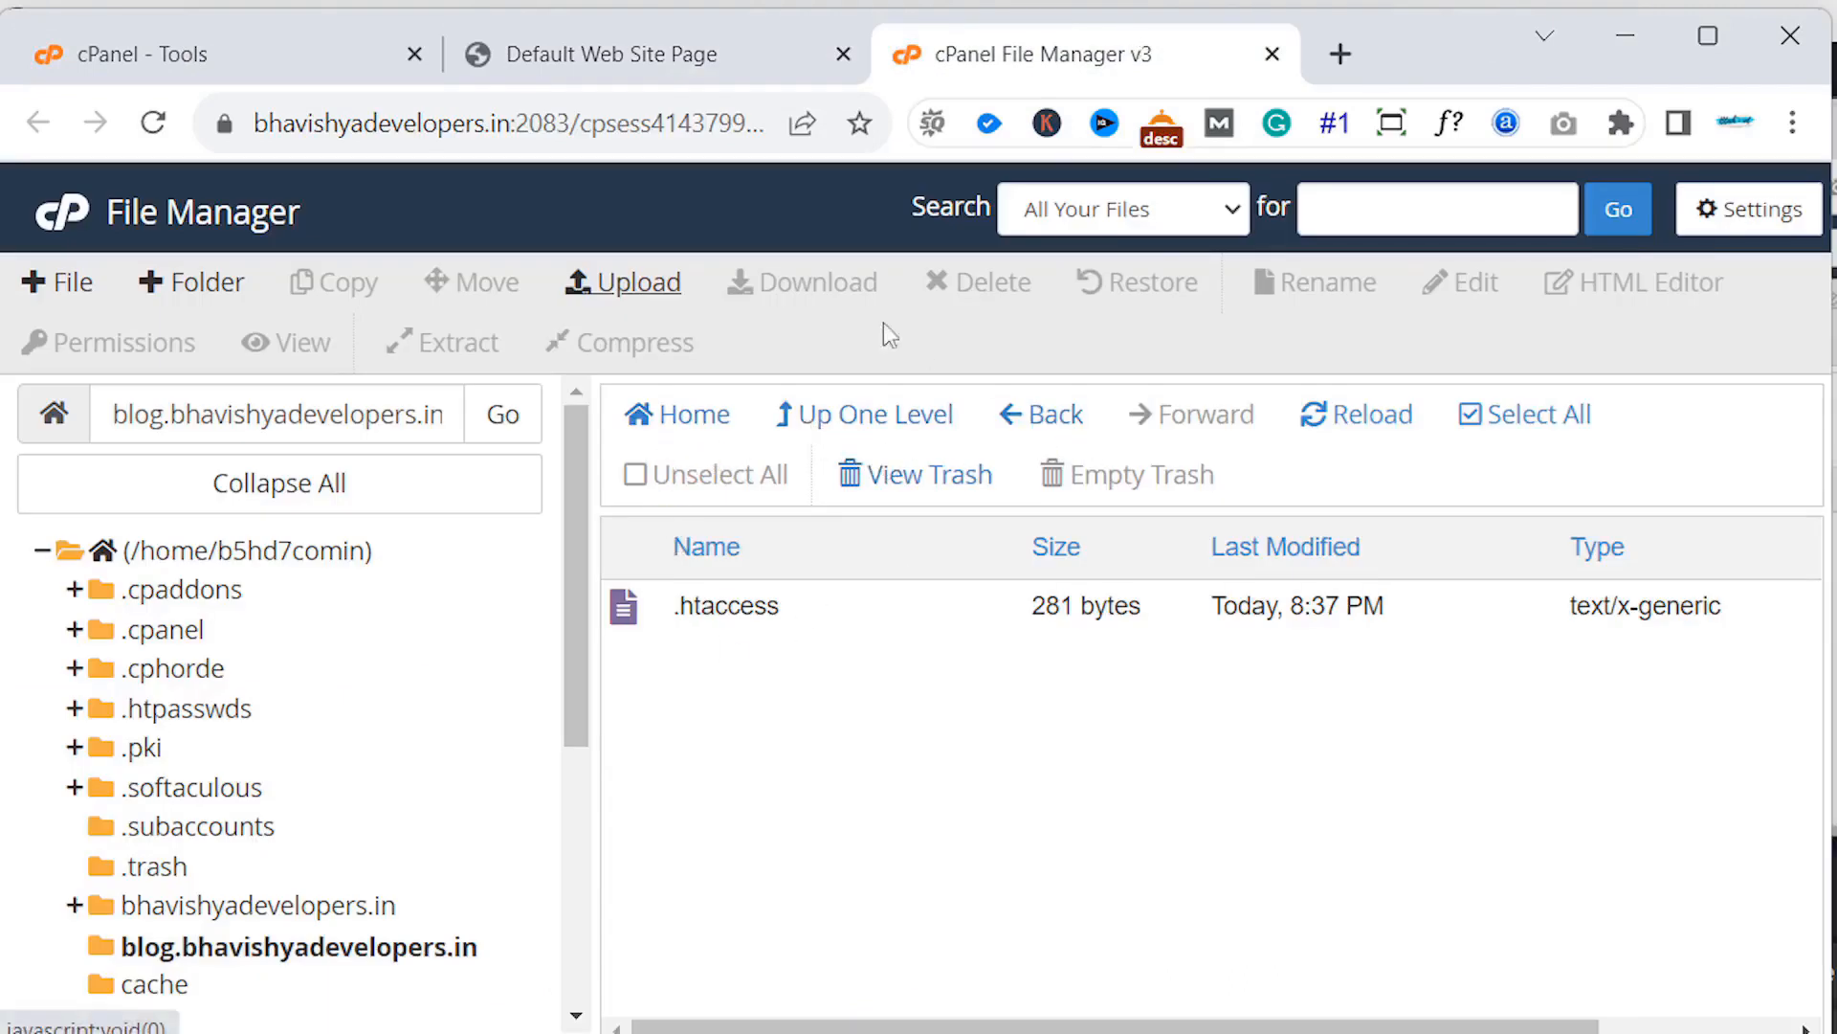
pyautogui.click(1301, 423)
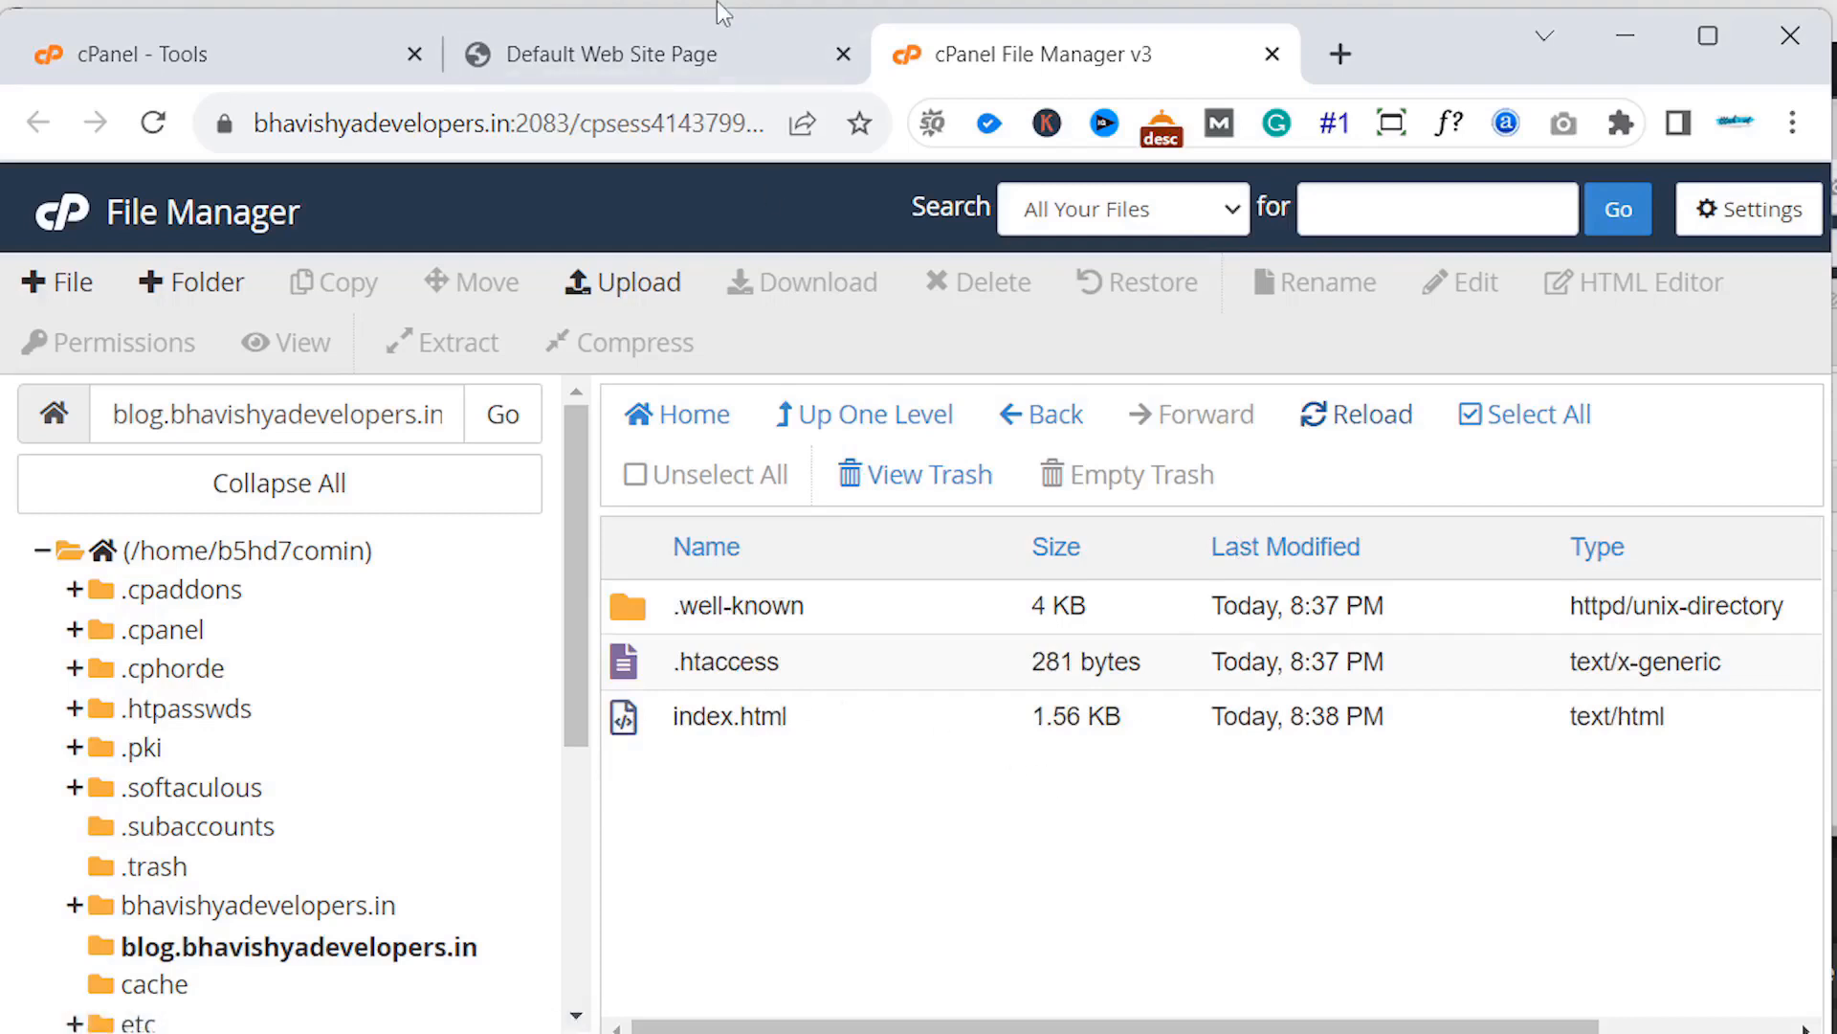
# - Remove /cgi-sys/defaultwebpage.cgi from the blog address so blog.bhavishyadevelopers.in loads the portfolio page
pyautogui.click(540, 72)
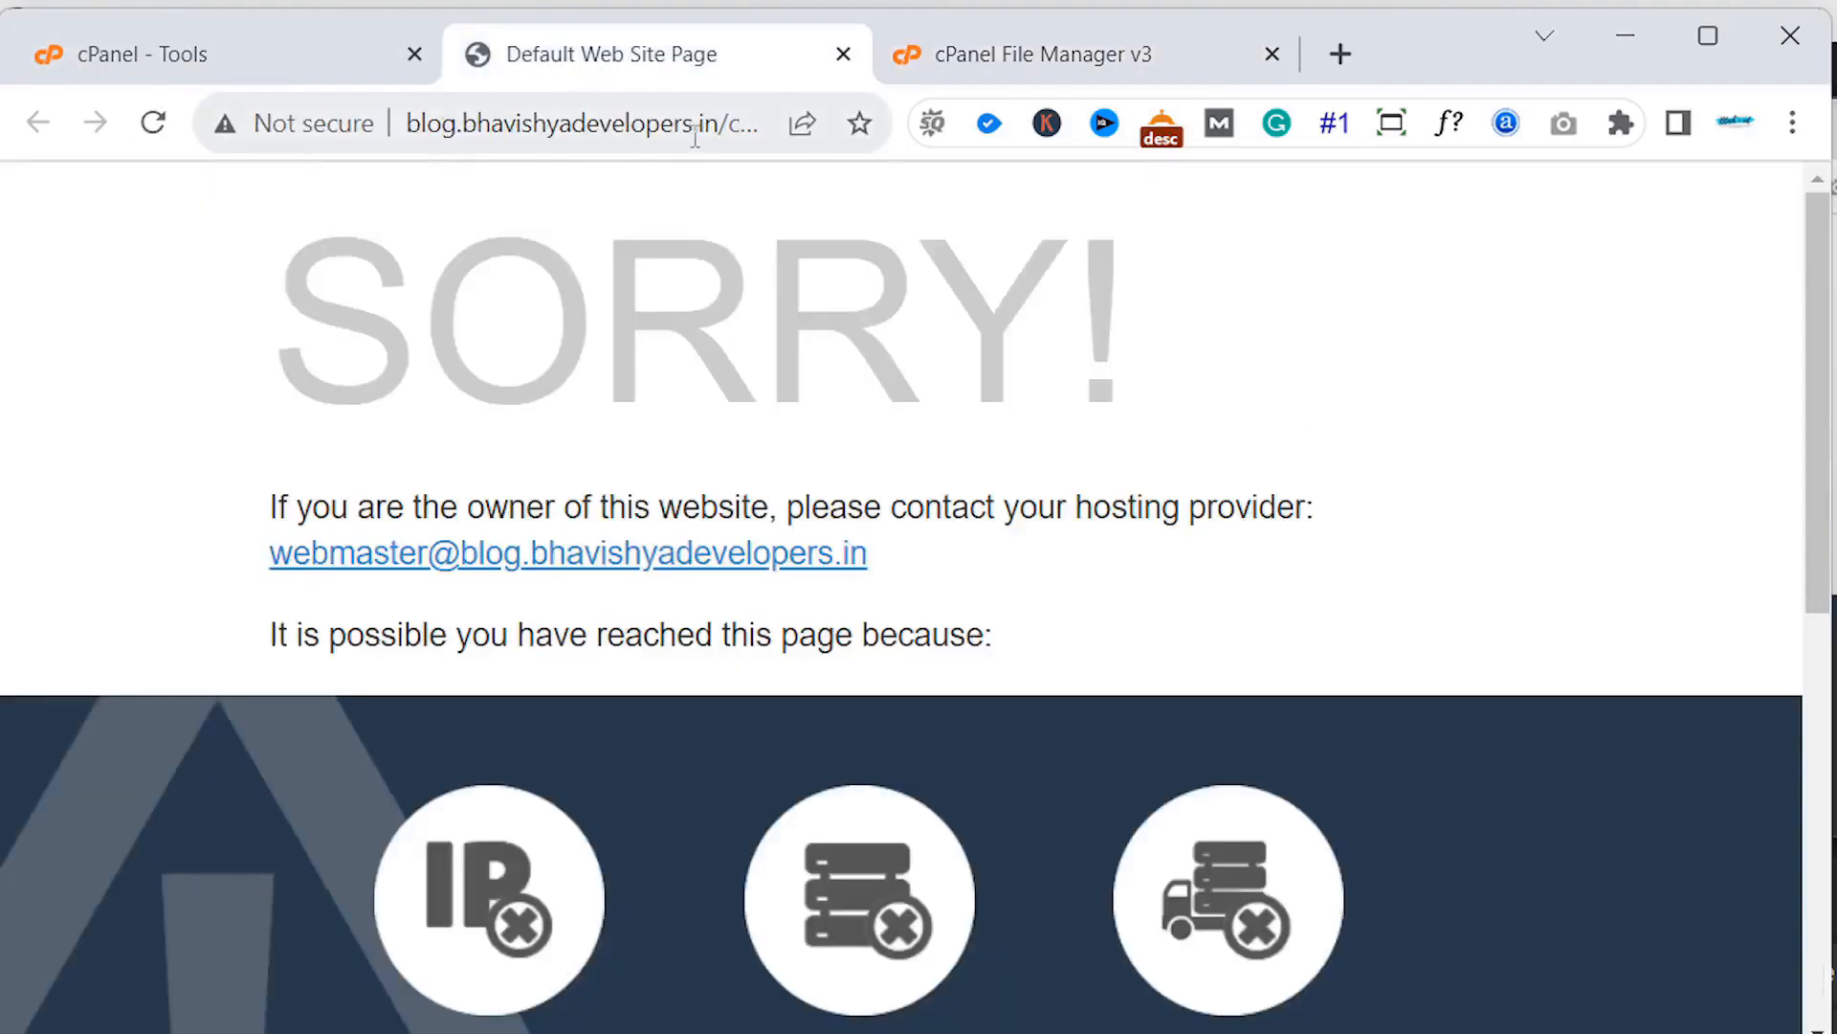
pyautogui.moveTo(717, 125)
pyautogui.mouseDown()
pyautogui.moveTo(872, 314)
pyautogui.moveTo(817, 156)
pyautogui.moveTo(731, 103)
pyautogui.mouseUp()
pyautogui.click(881, 332)
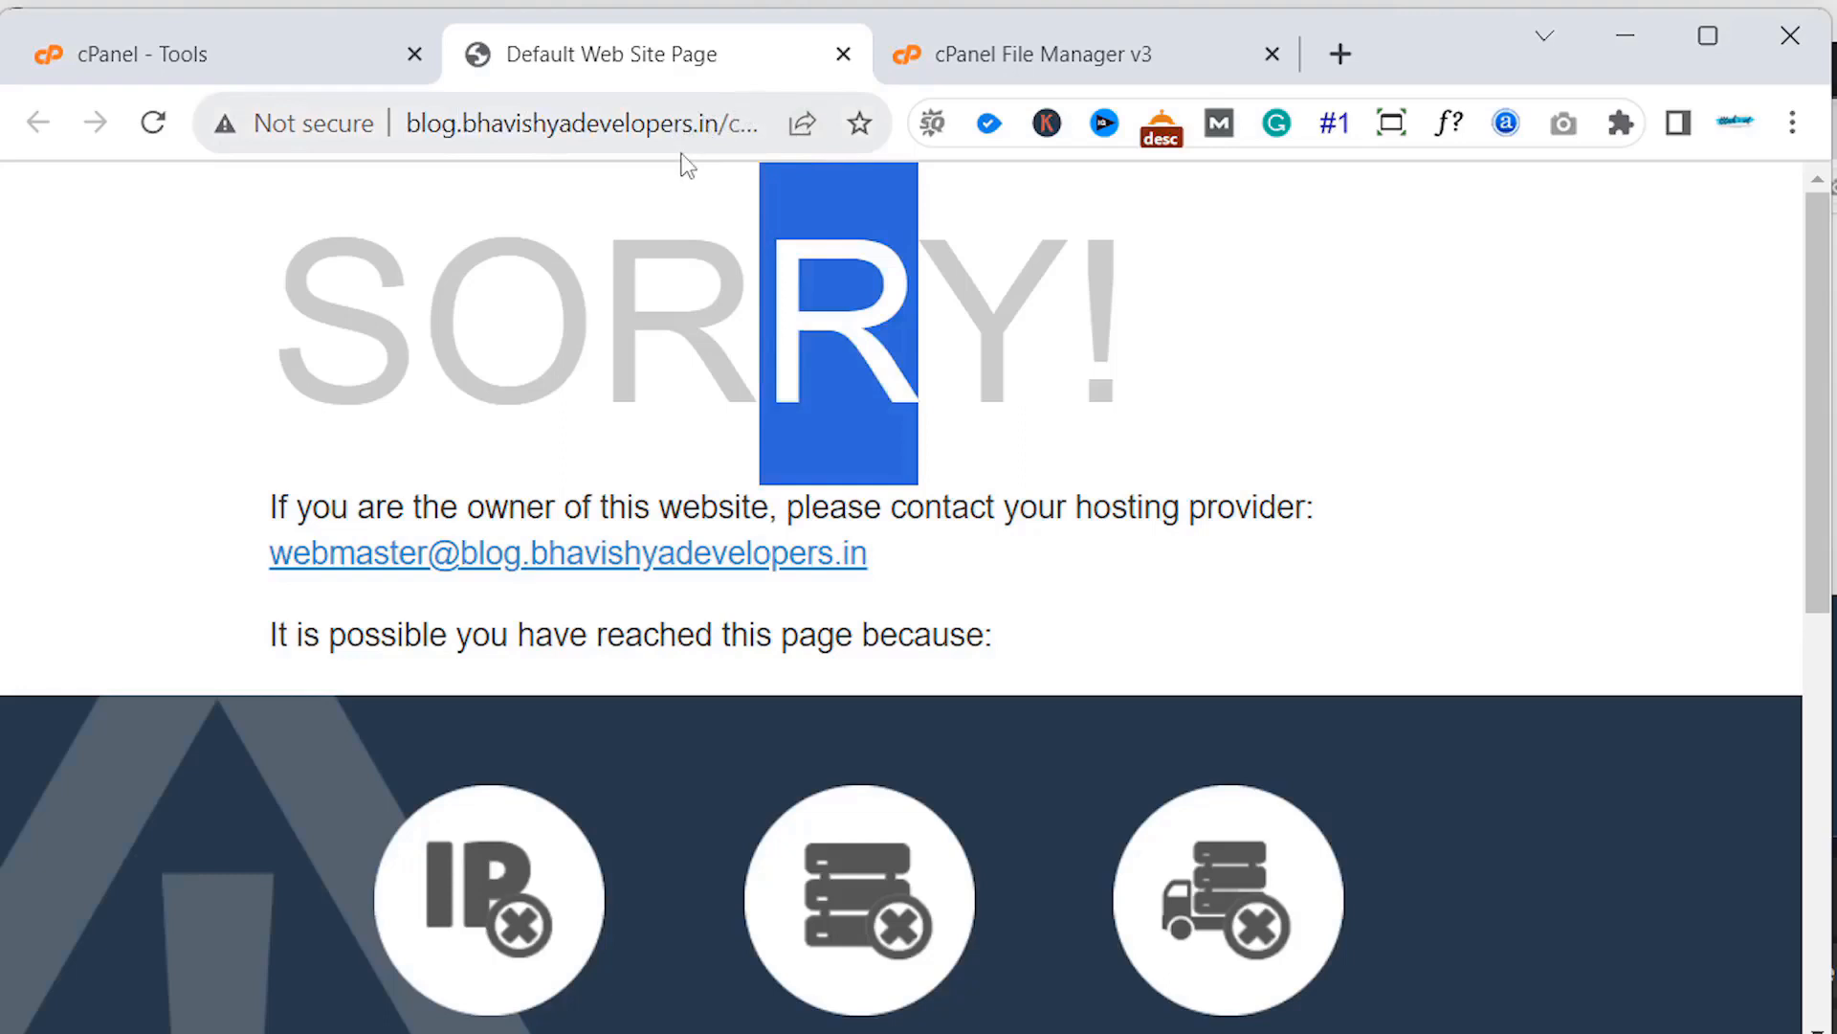
pyautogui.moveTo(726, 138); pyautogui.dragTo(882, 594)
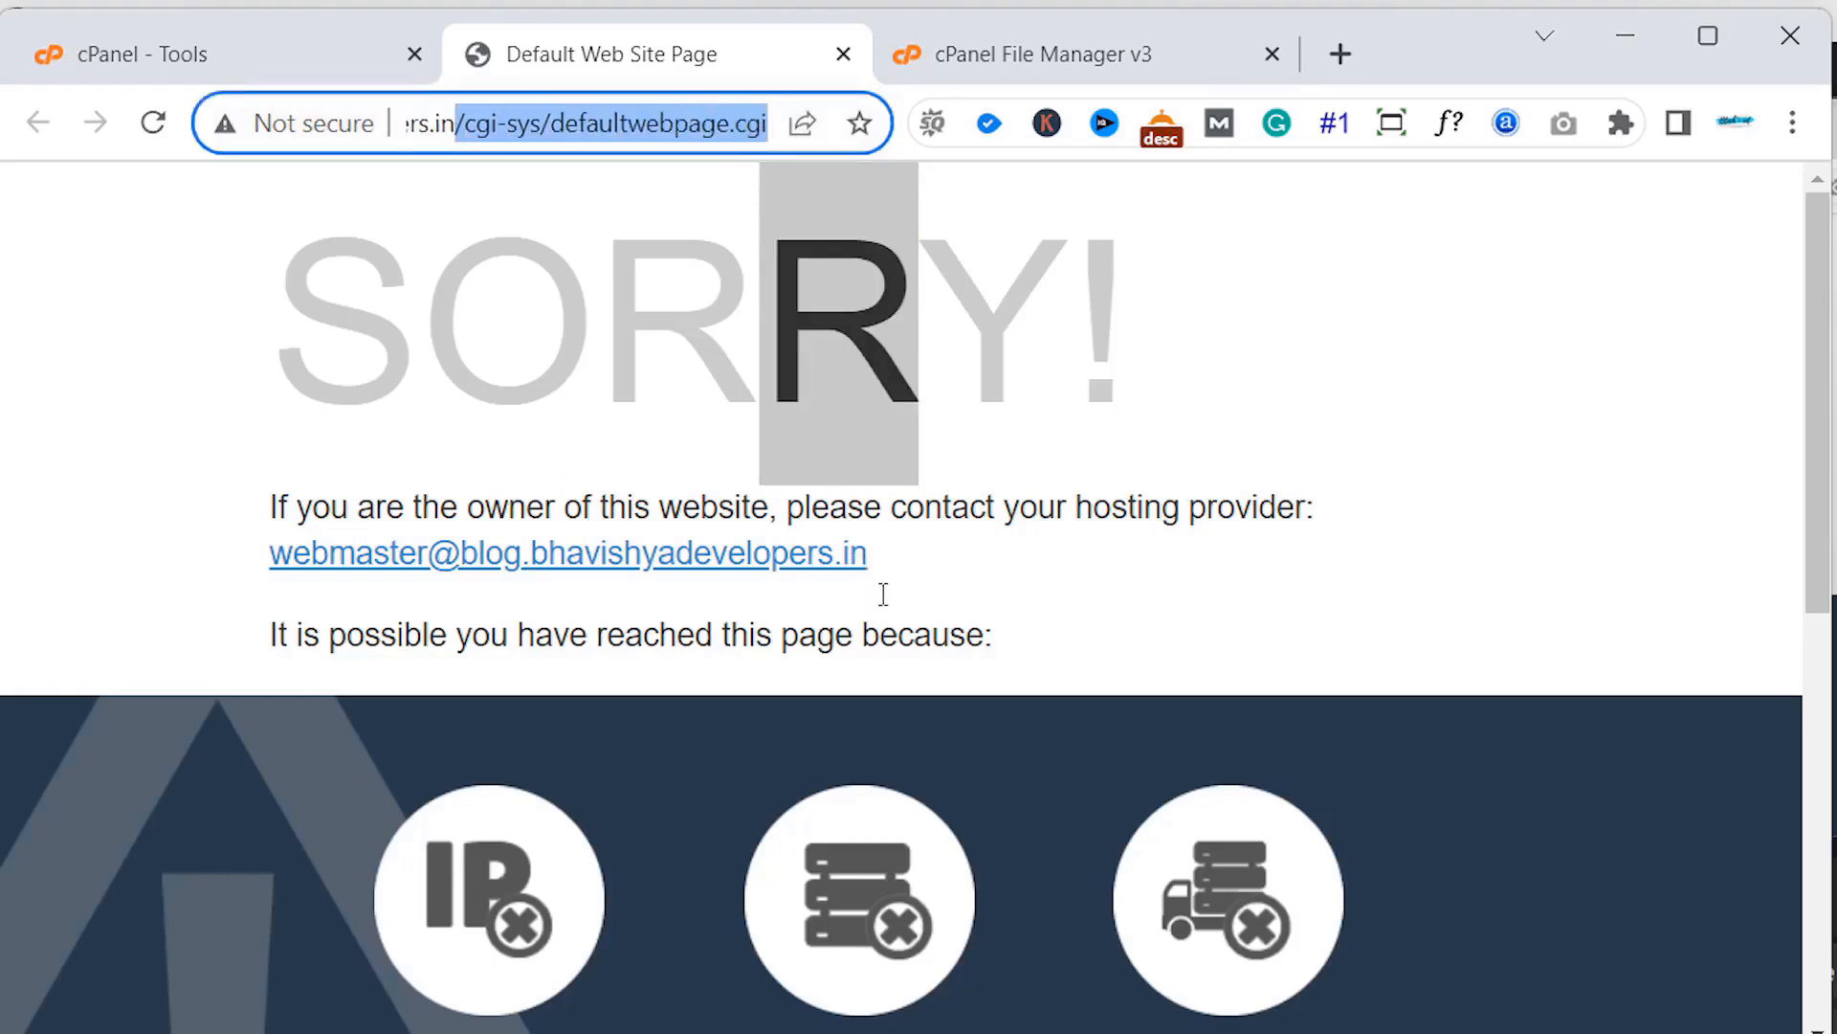
pyautogui.press('BackSpace')
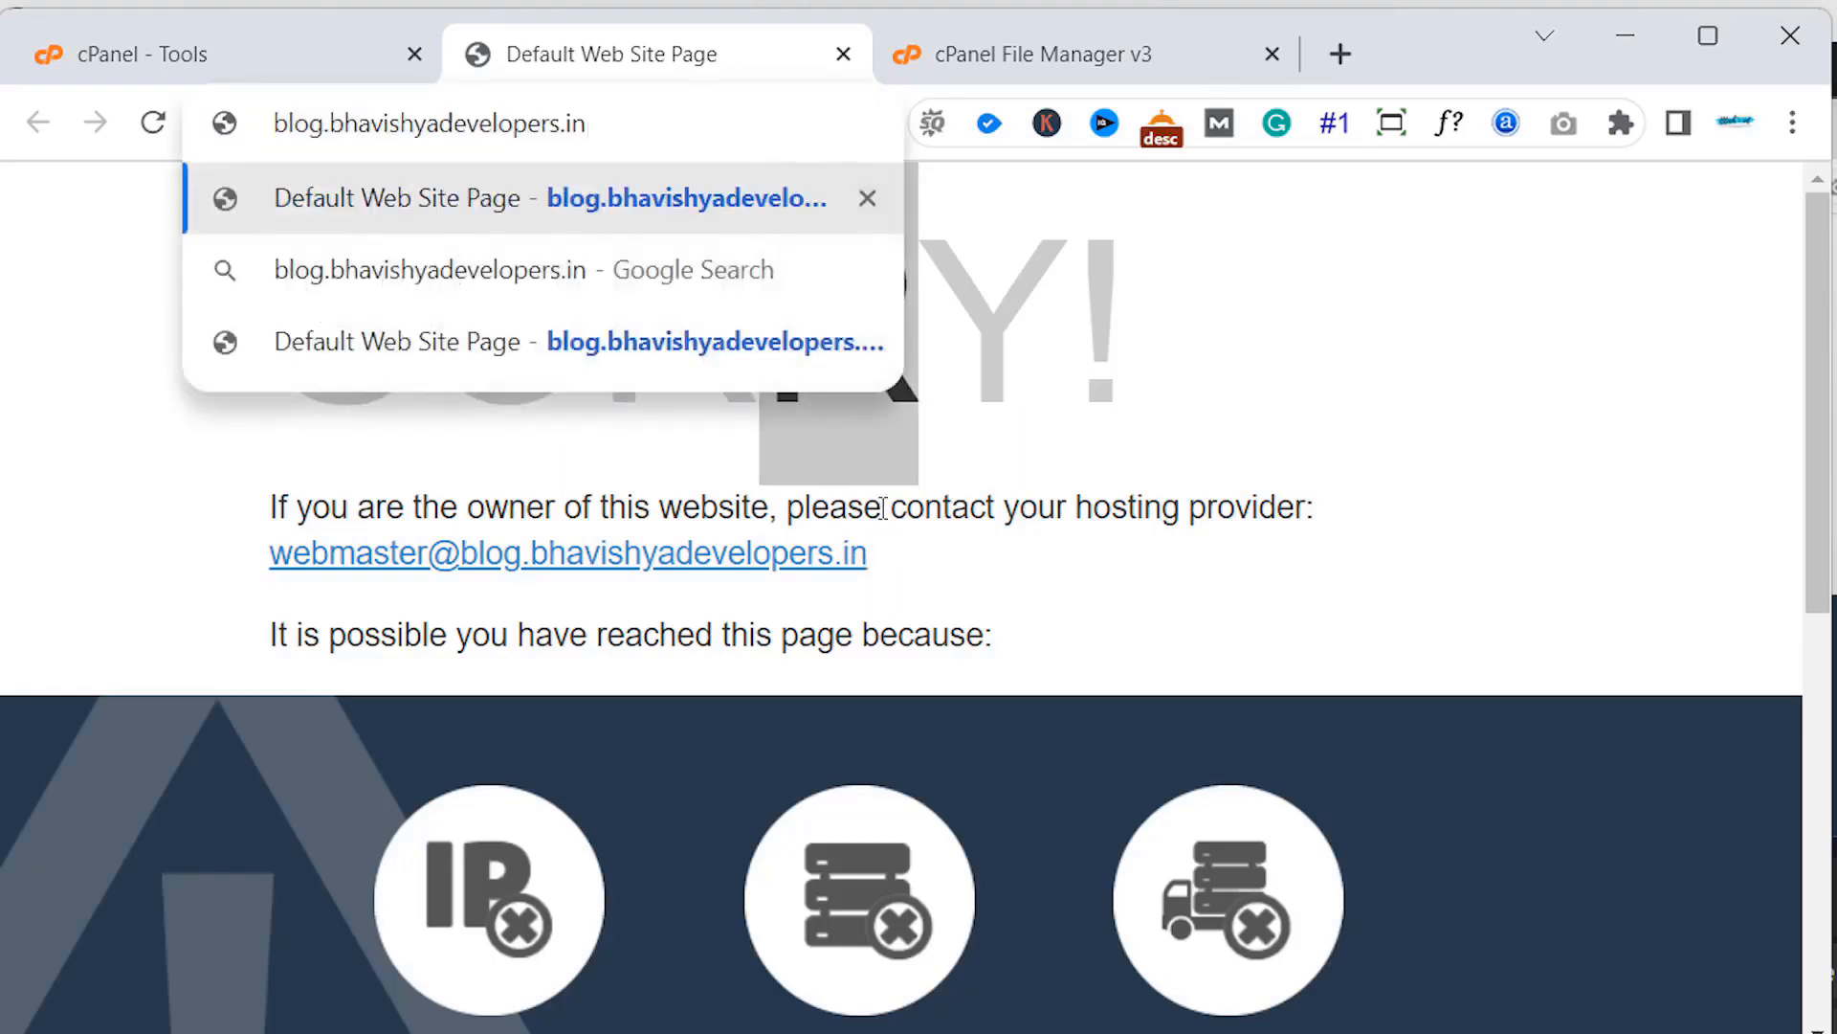
pyautogui.press('Return')
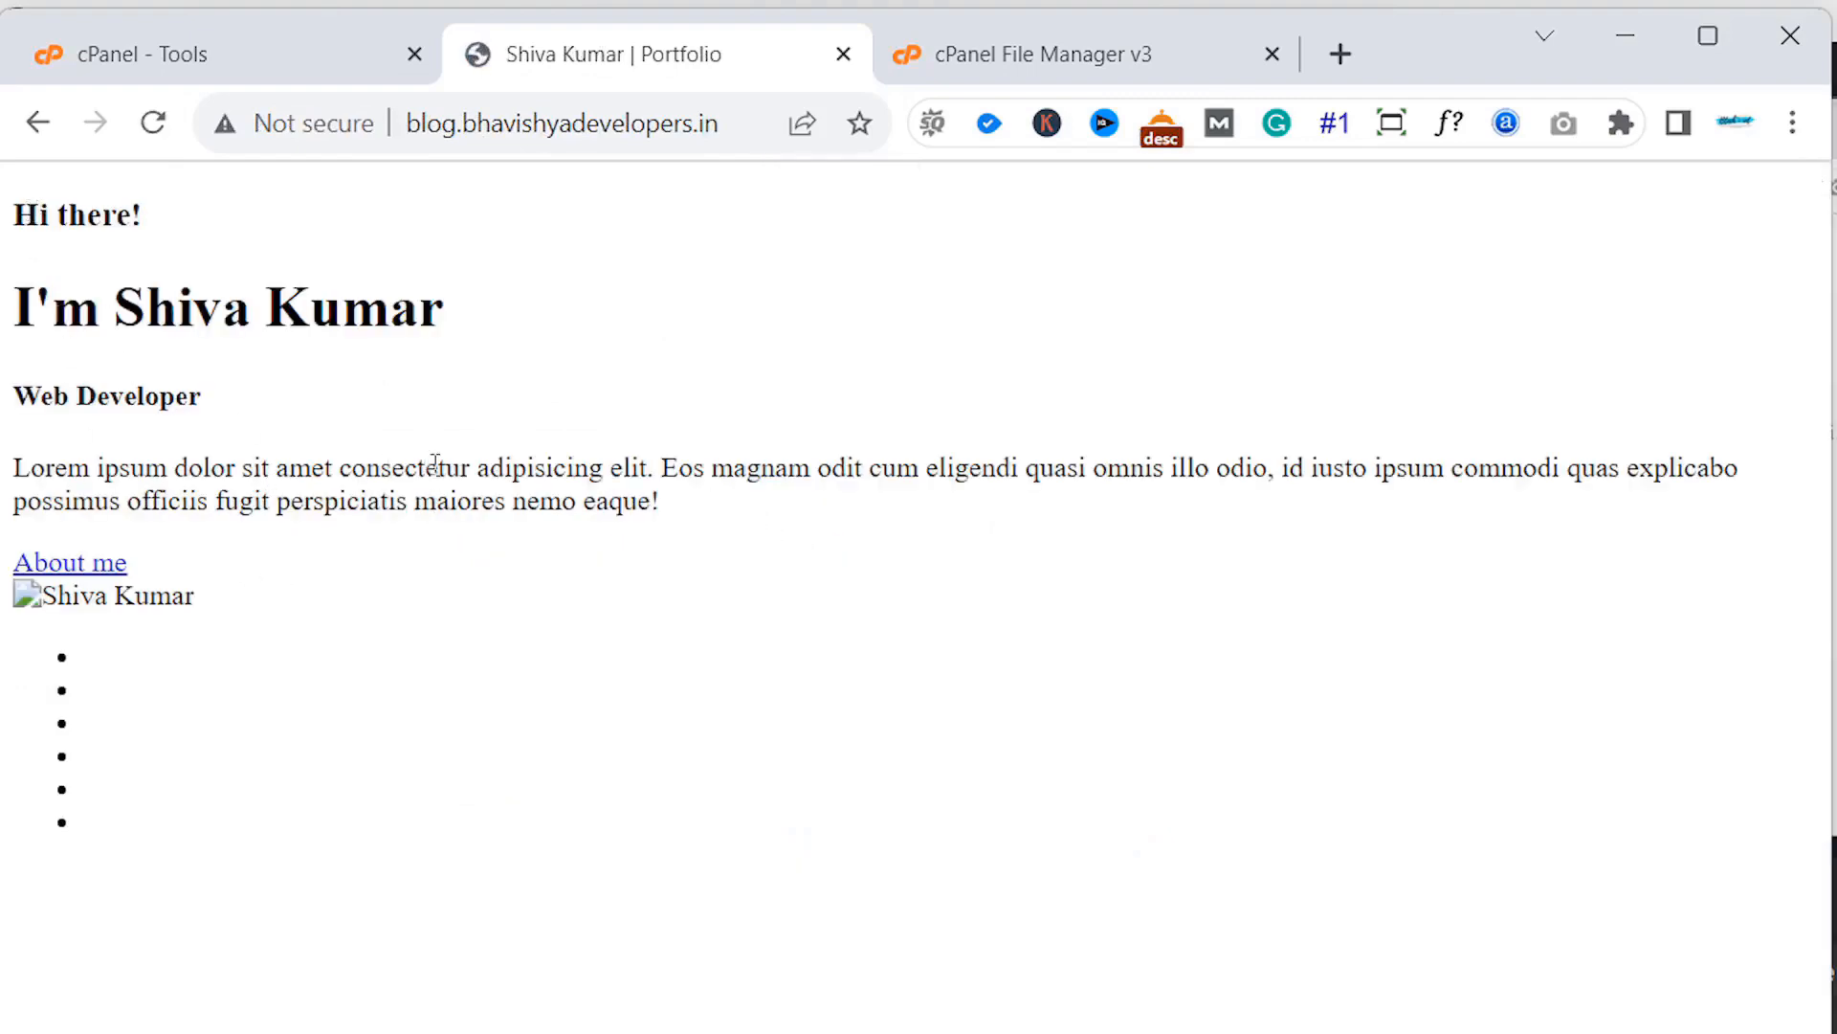
pyautogui.click(967, 55)
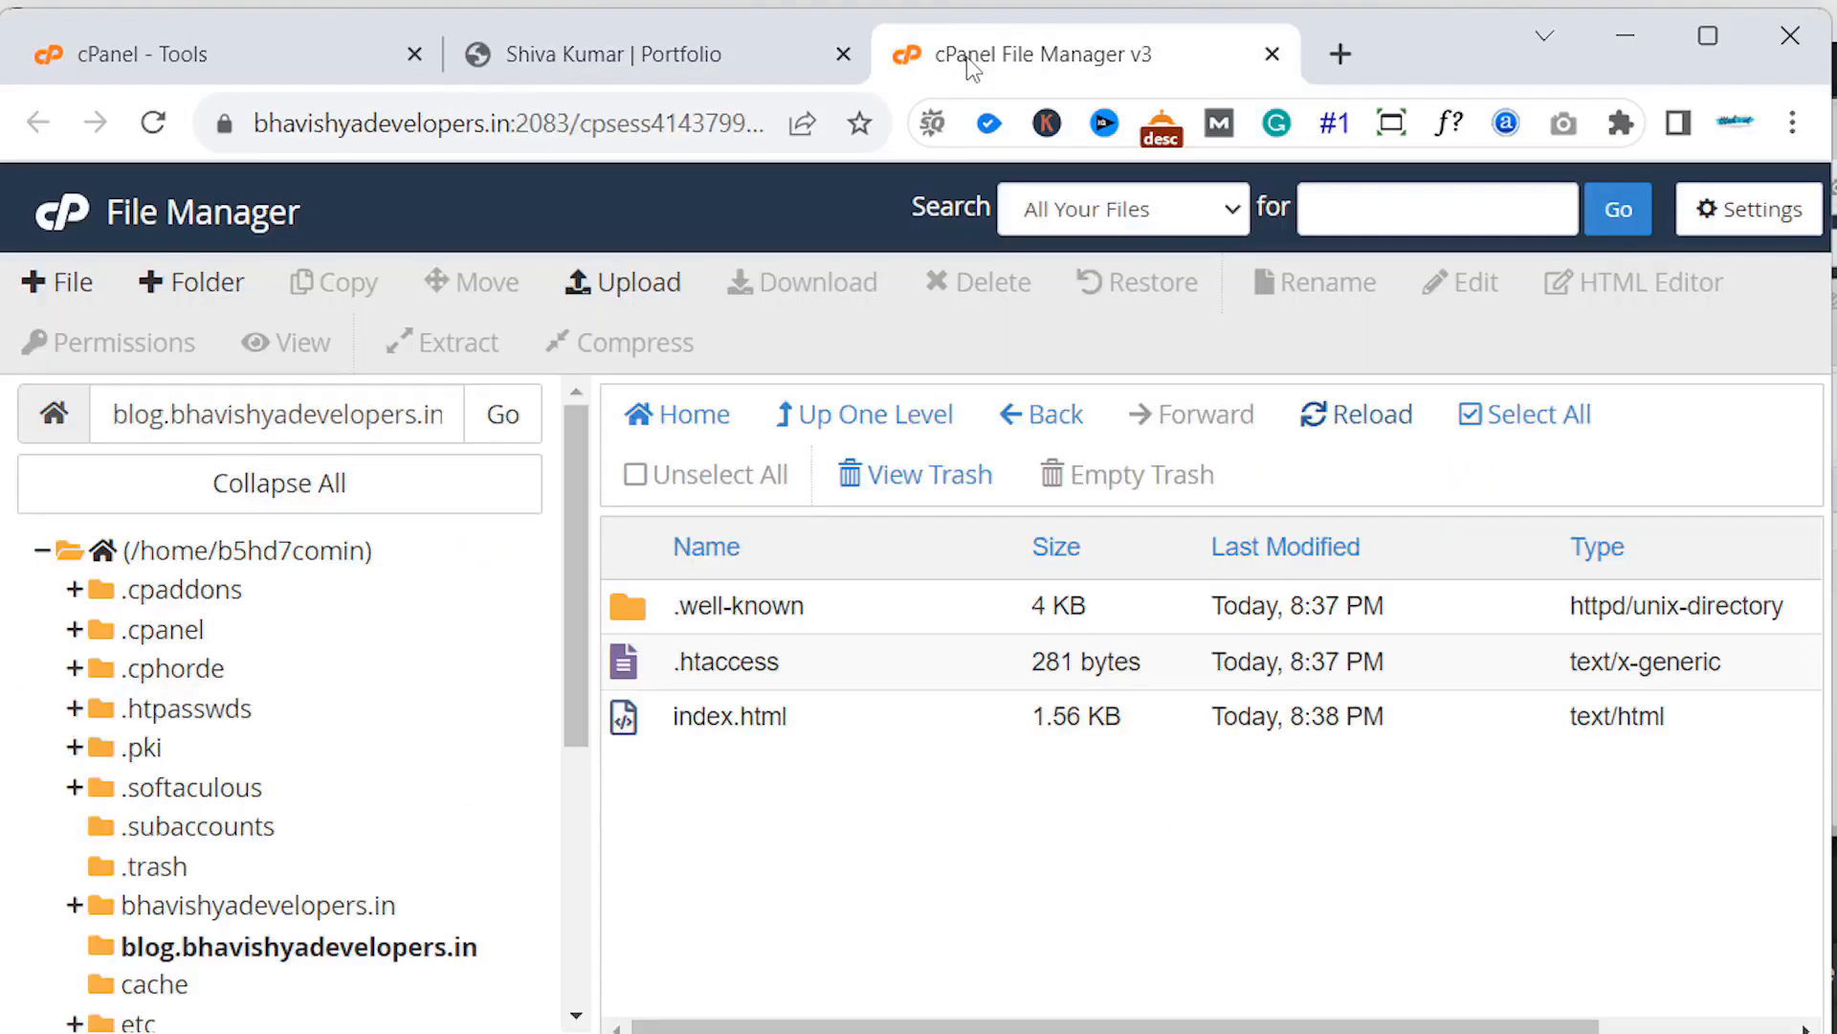
# - Scroll the cPanel tools page down to Software and launch WordPress Manager by TUXG Hosting
pyautogui.click(570, 56)
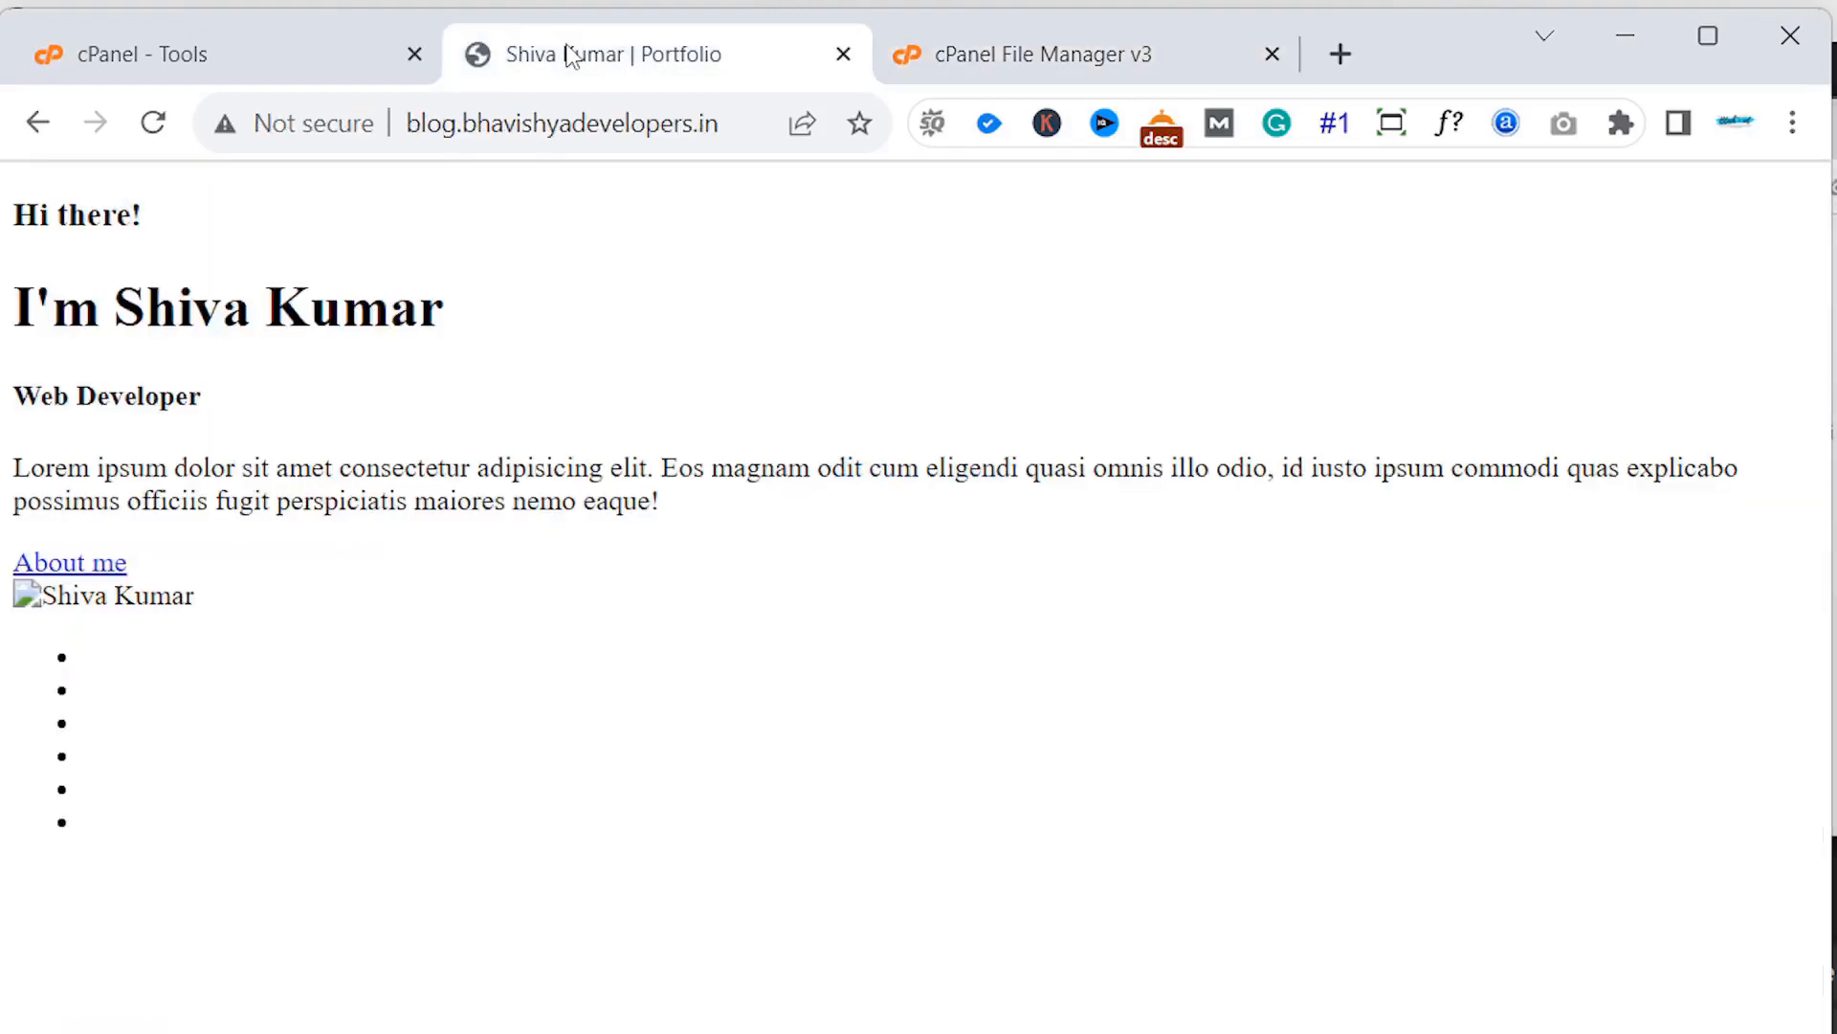
pyautogui.click(277, 48)
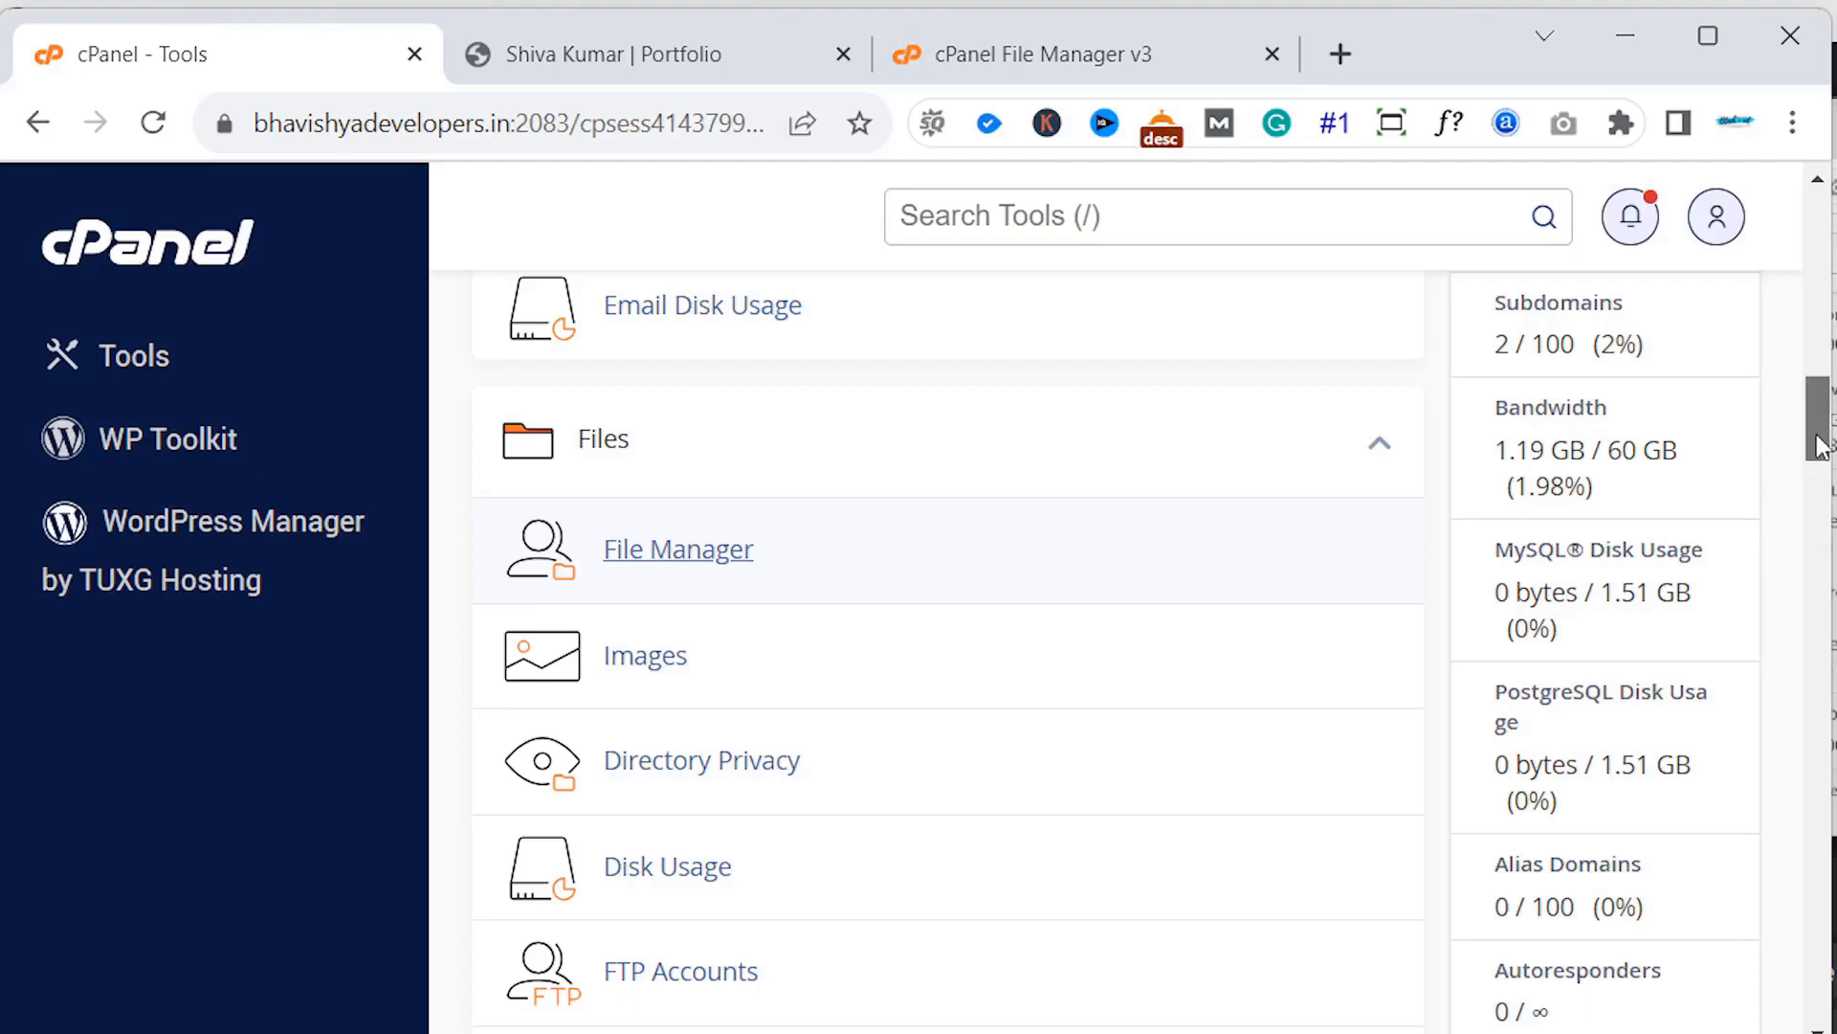
pyautogui.moveTo(1818, 448); pyautogui.dragTo(1821, 525)
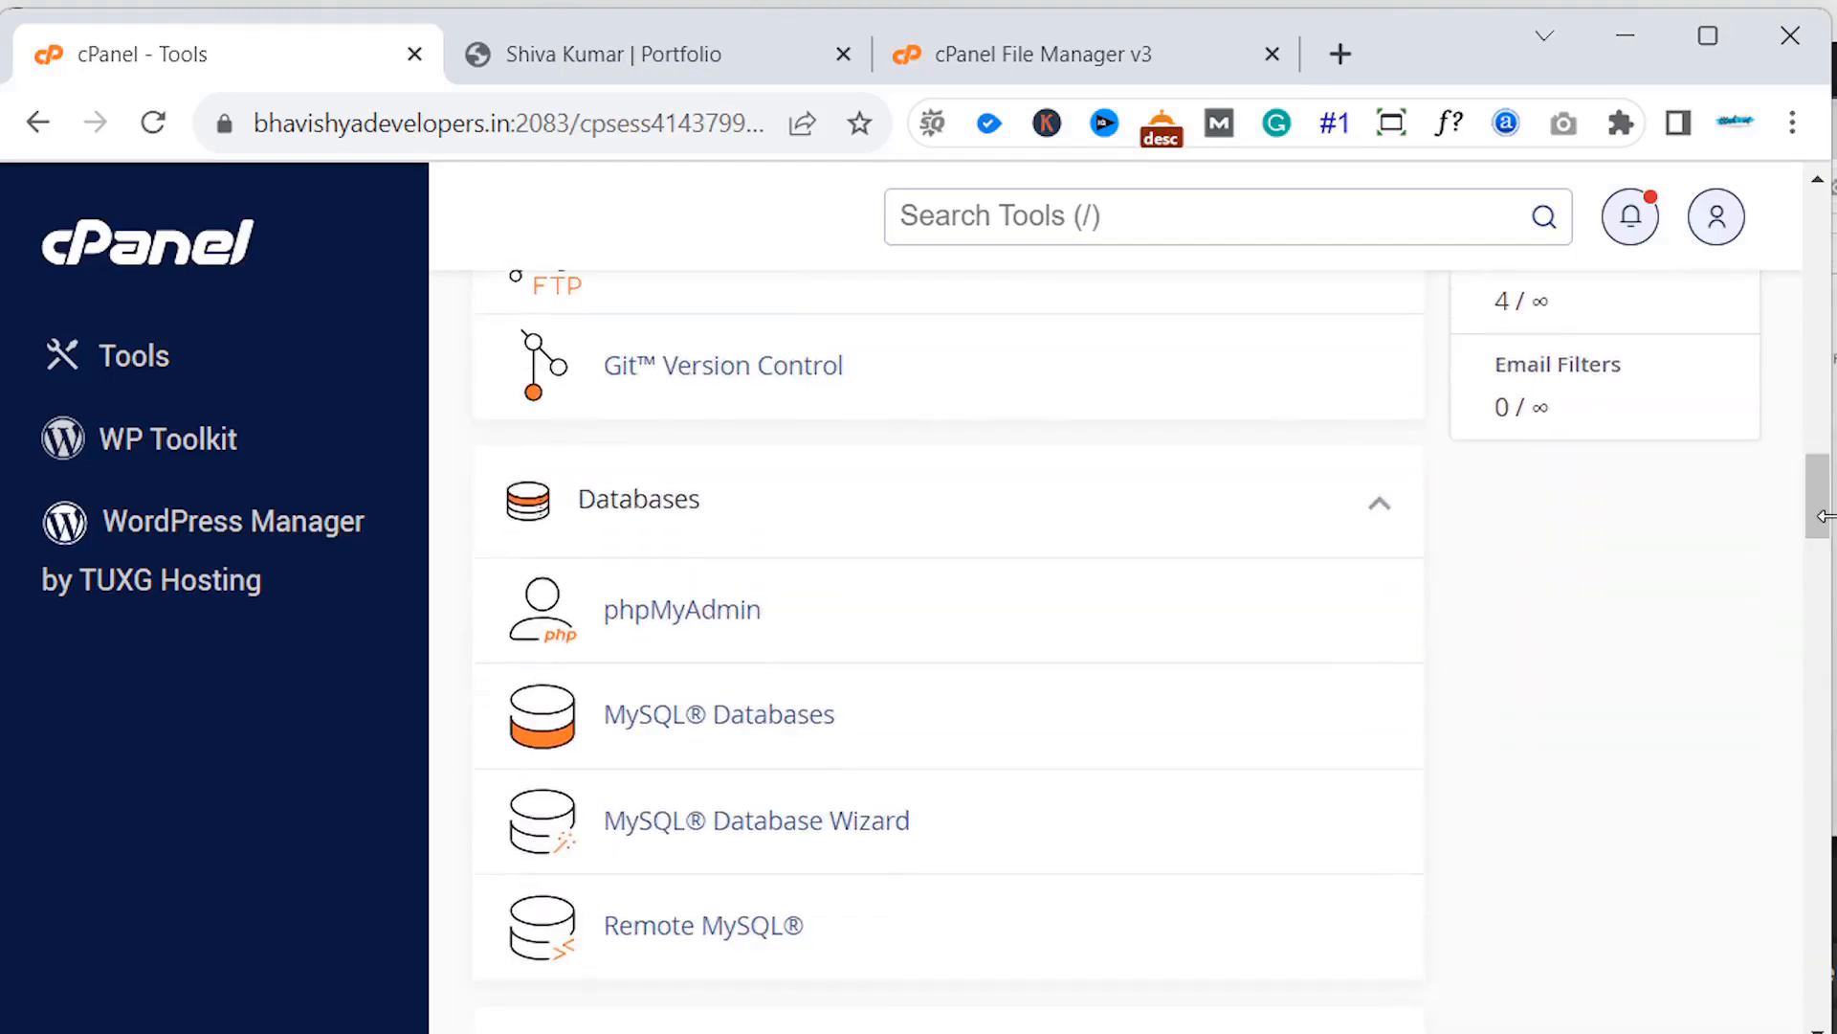
pyautogui.moveTo(1832, 622); pyautogui.dragTo(1831, 708)
pyautogui.scroll(-5, 1831, 545)
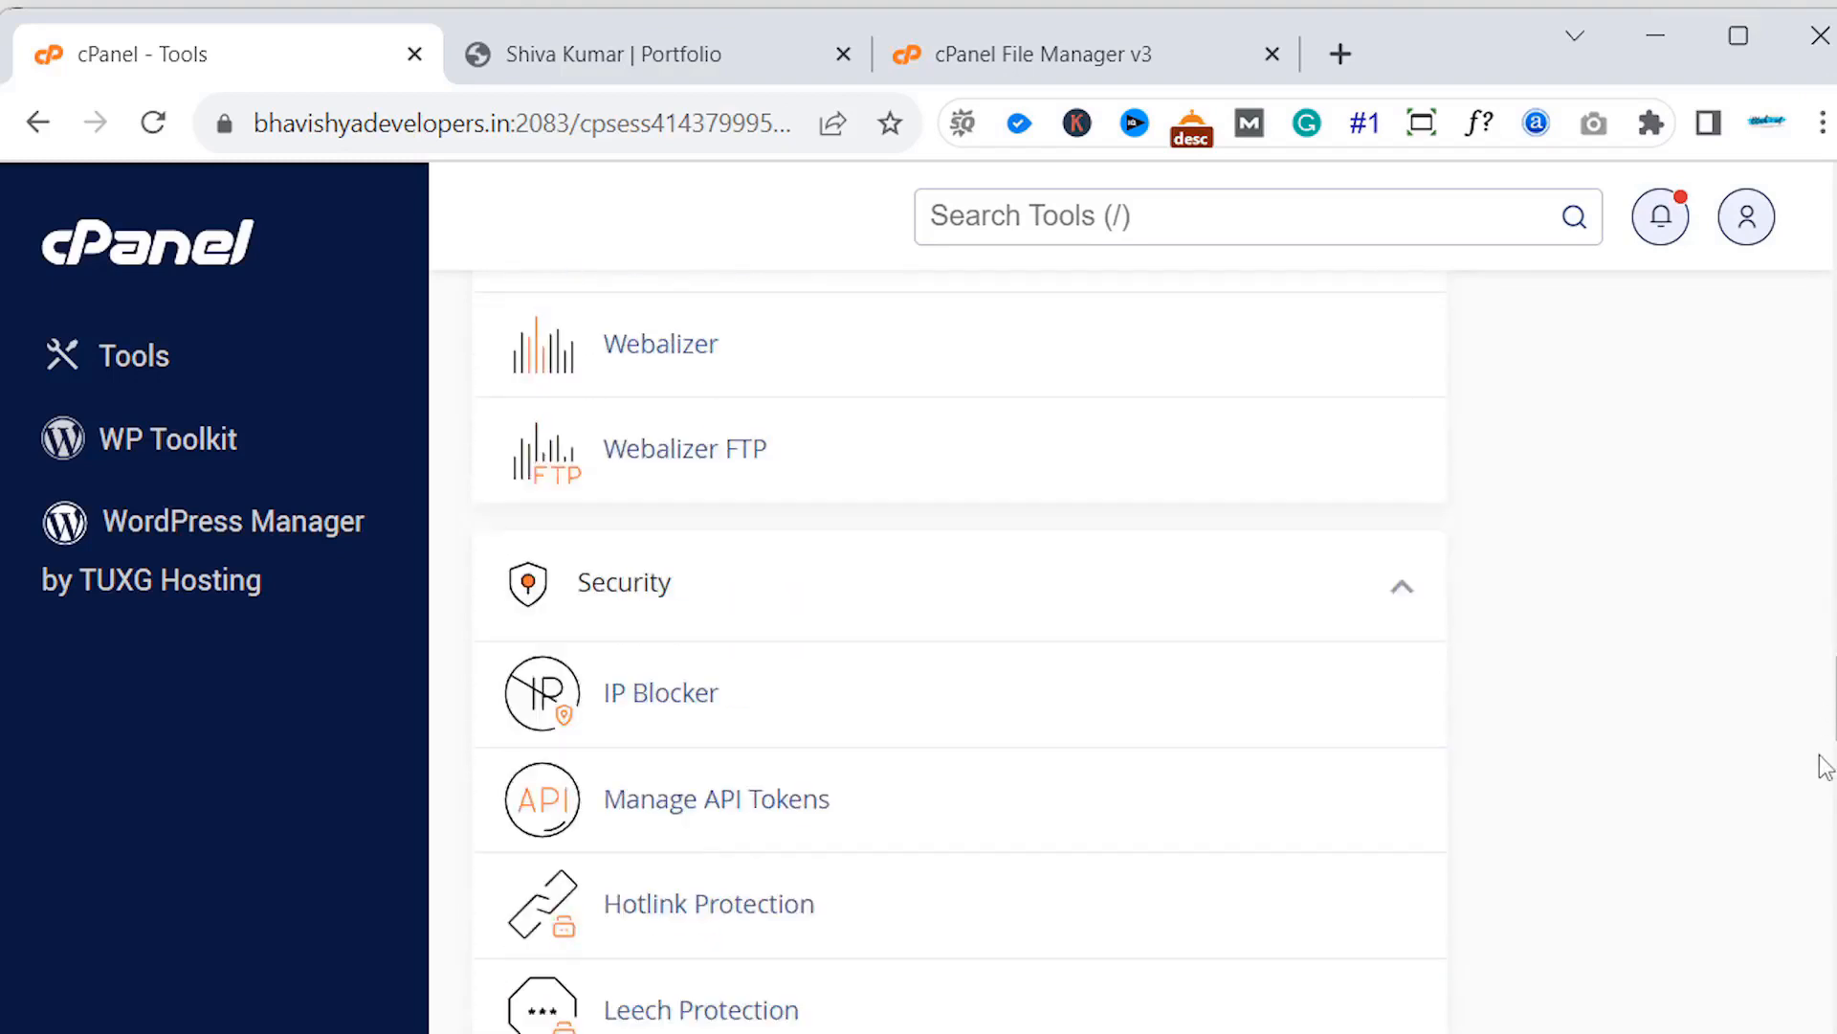
pyautogui.scroll(6, 960, 651)
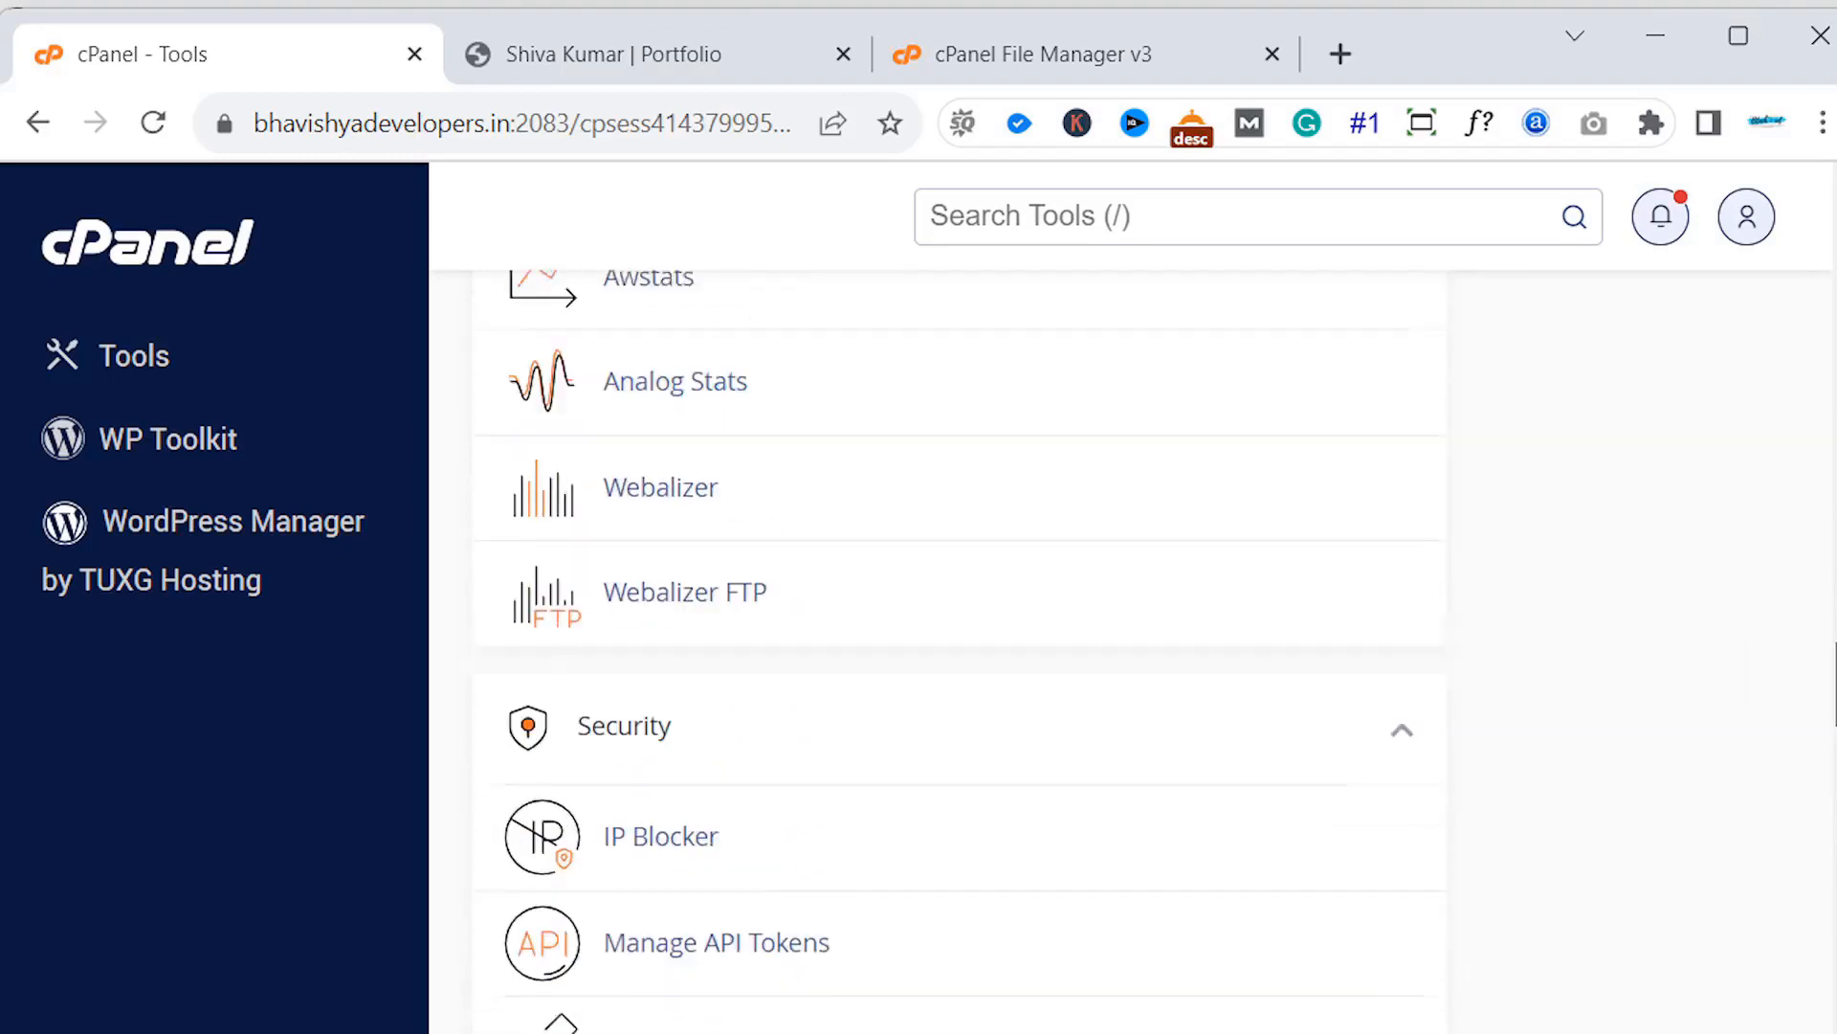
pyautogui.scroll(3, 960, 651)
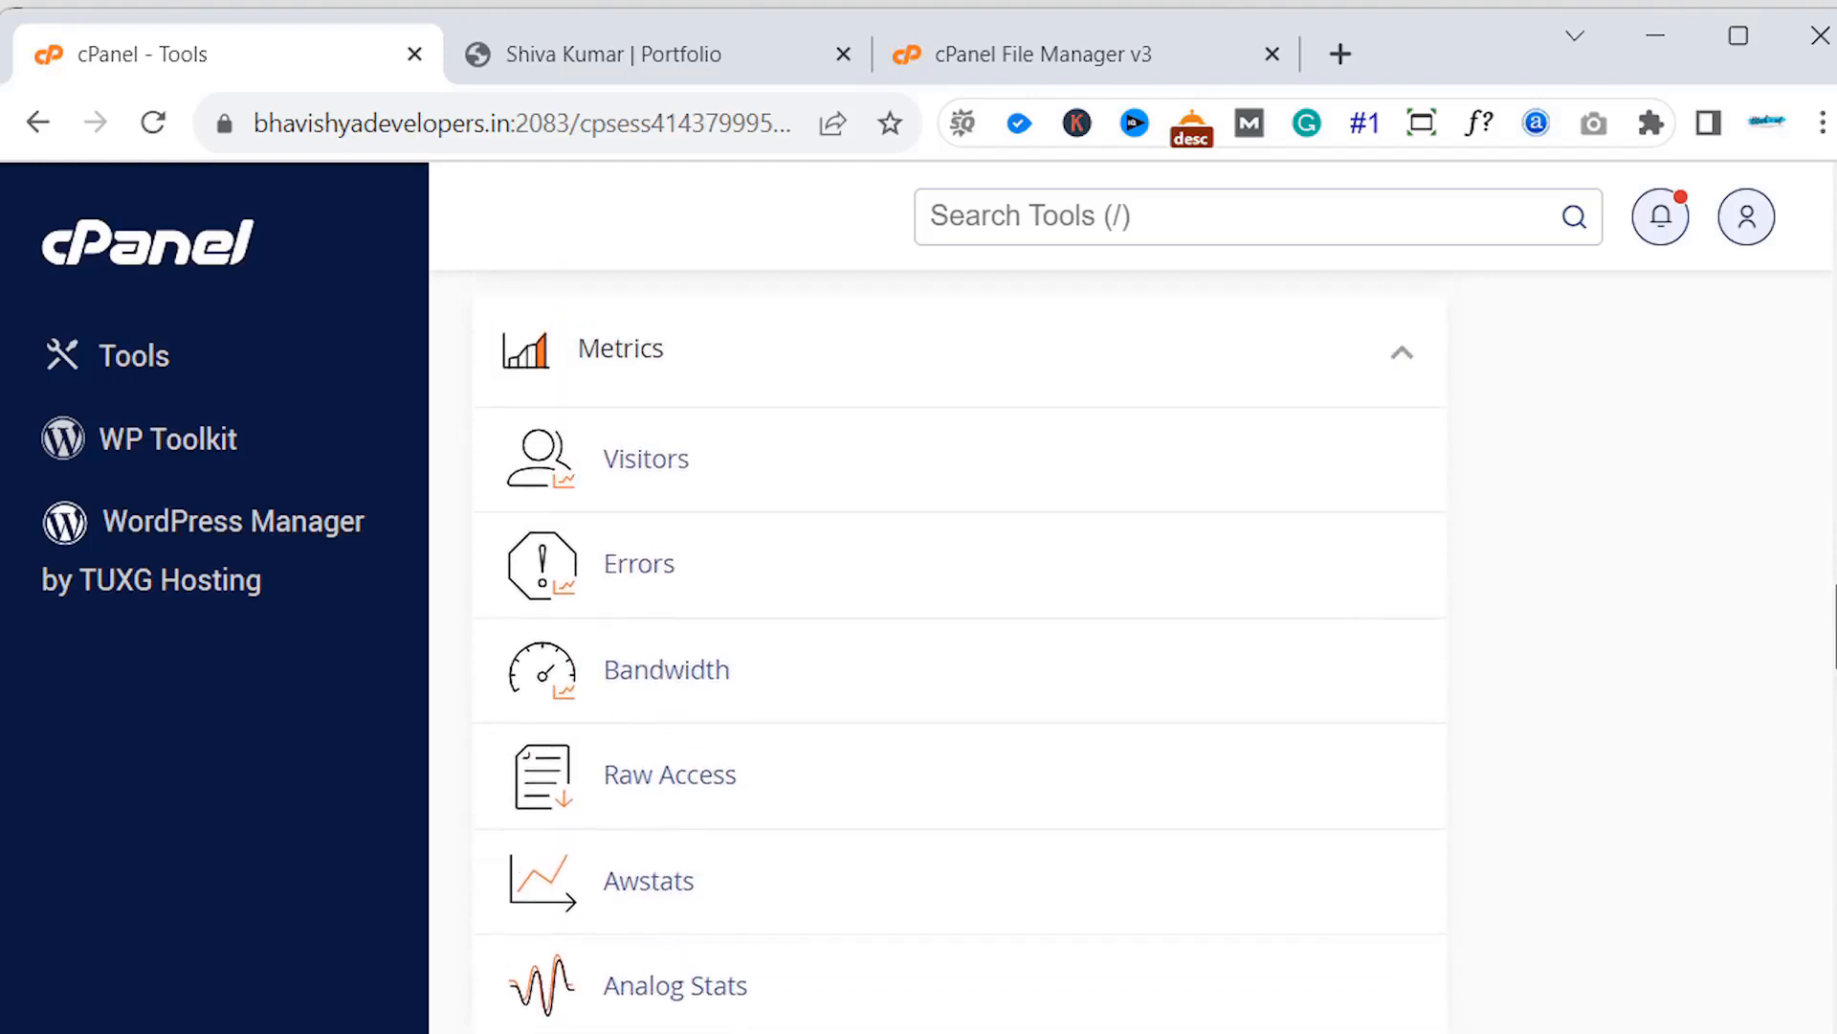
pyautogui.scroll(-1, 960, 651)
pyautogui.scroll(-6, 1821, 664)
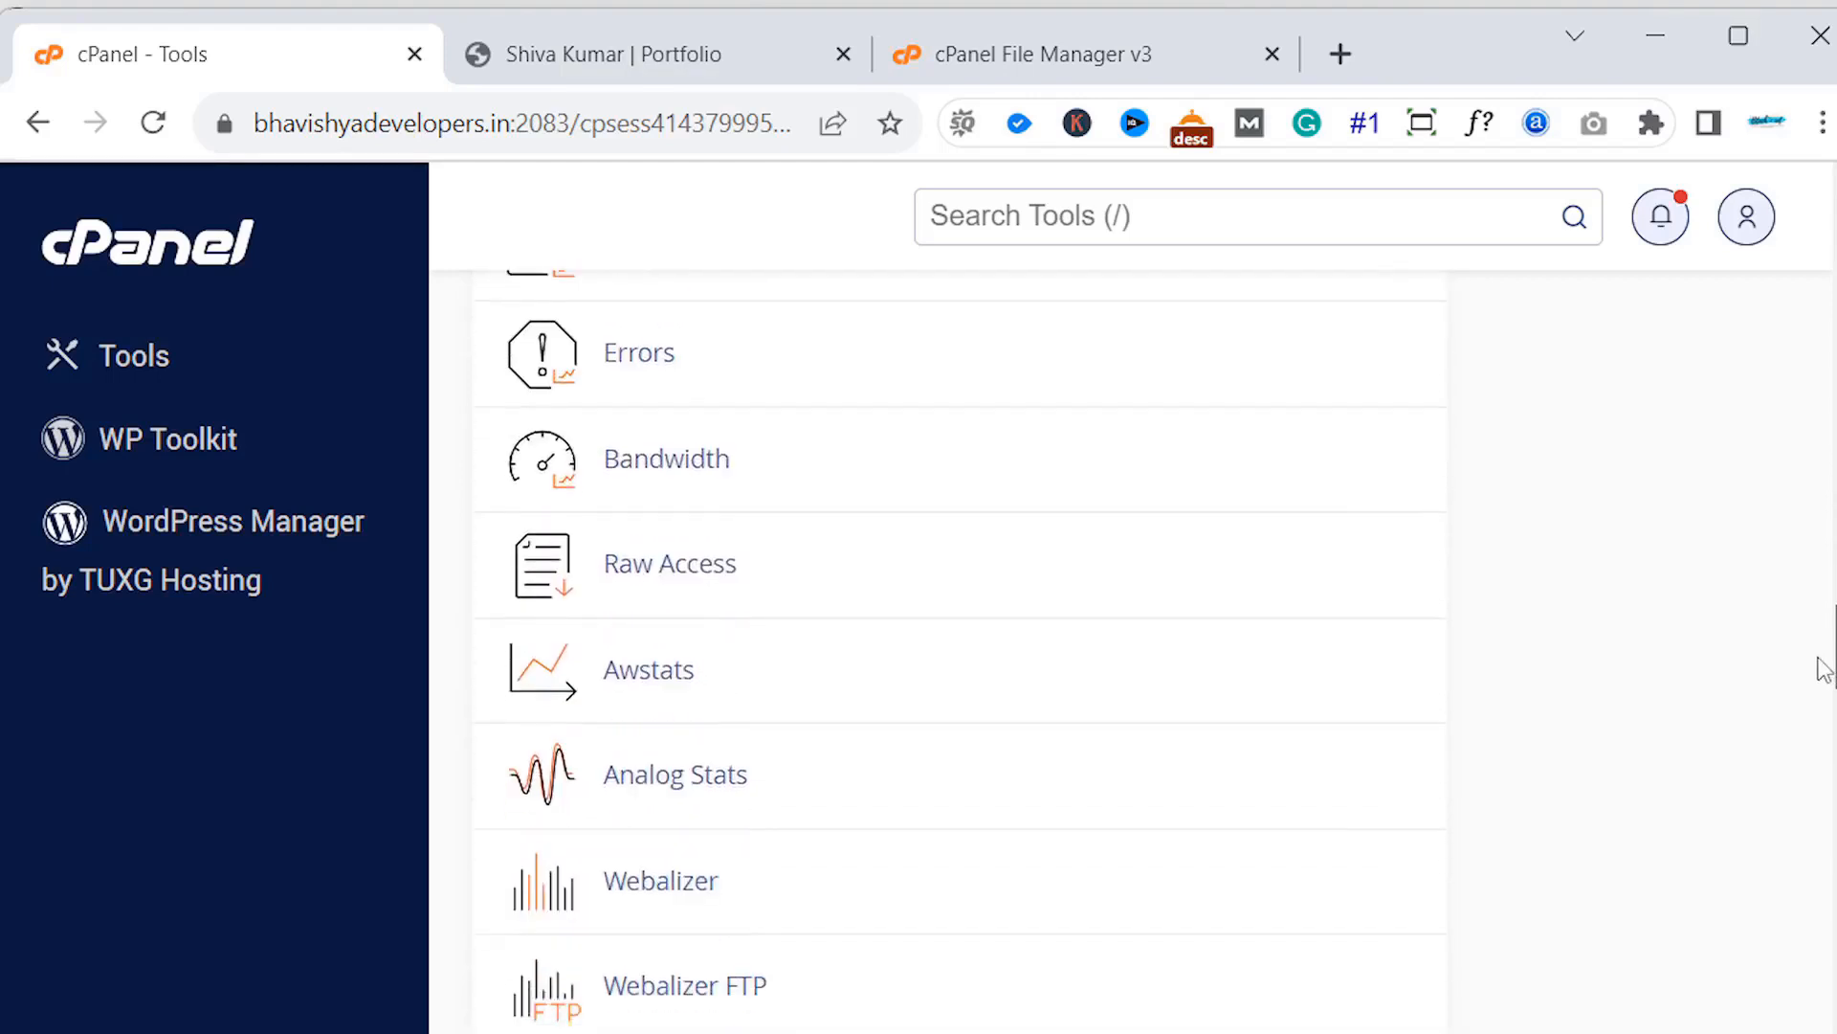
pyautogui.scroll(-3, 1802, 720)
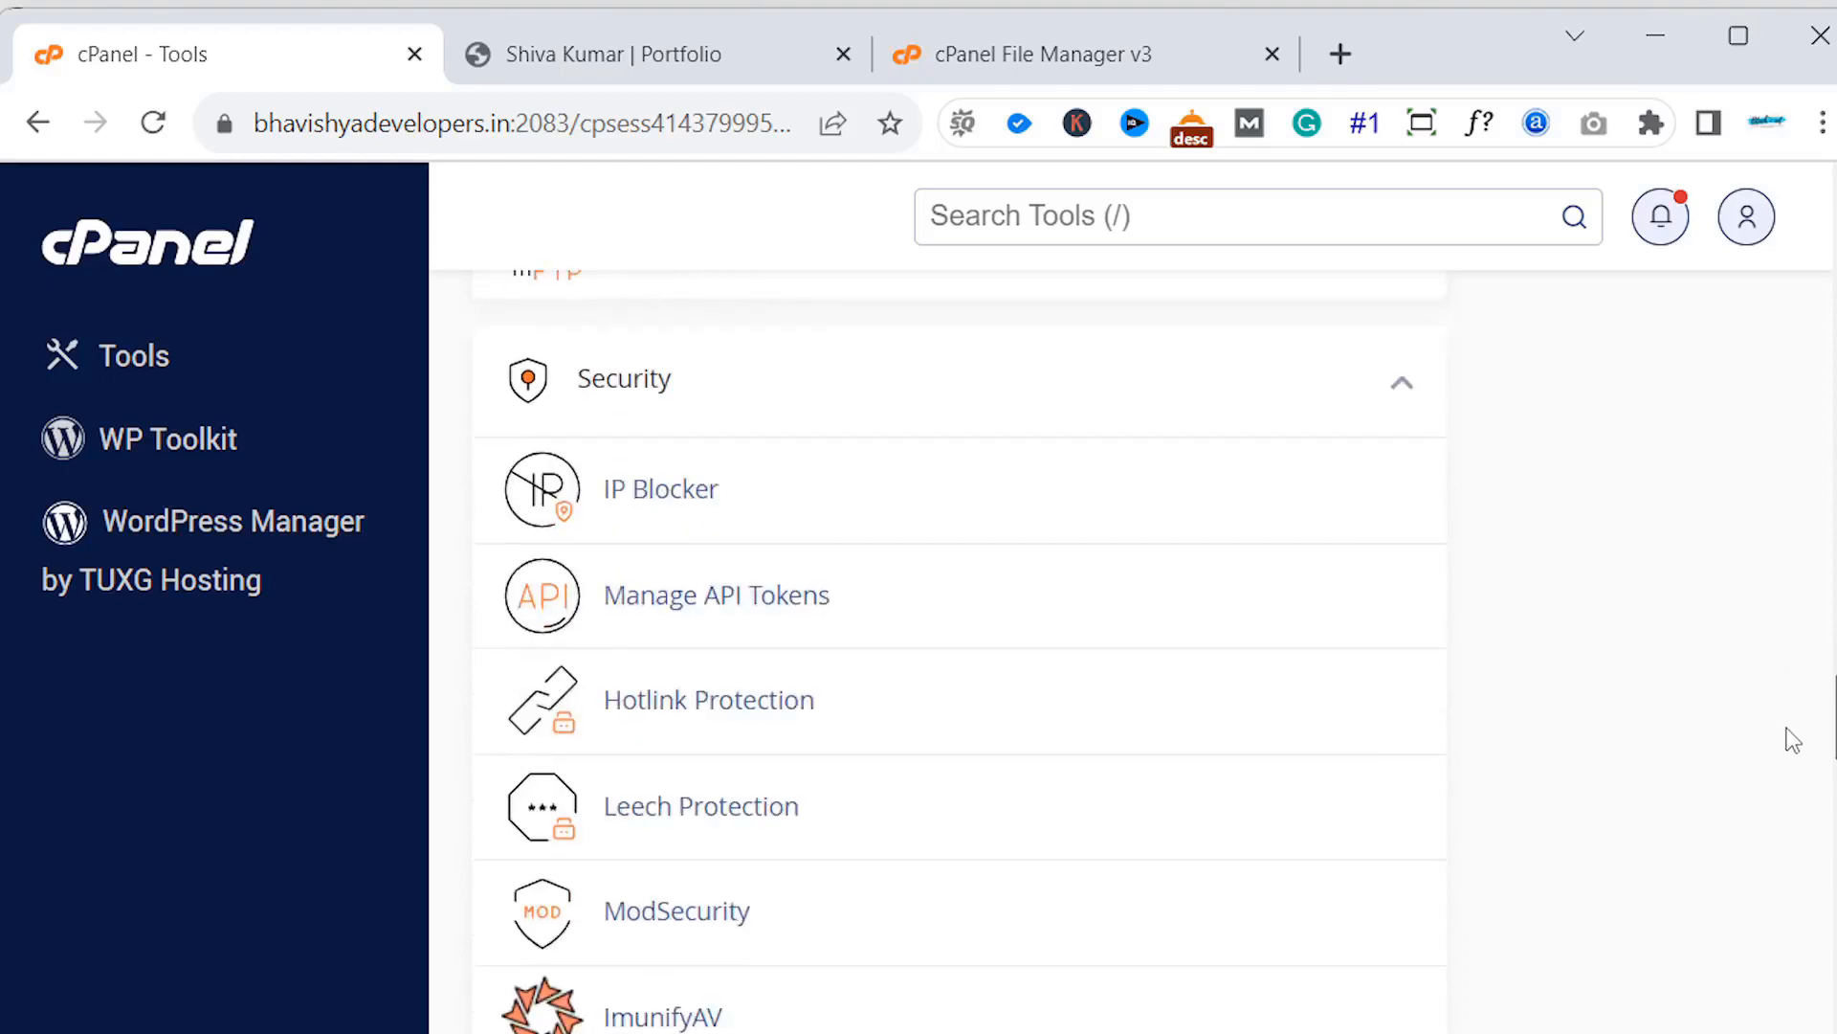
pyautogui.scroll(-4, 1778, 737)
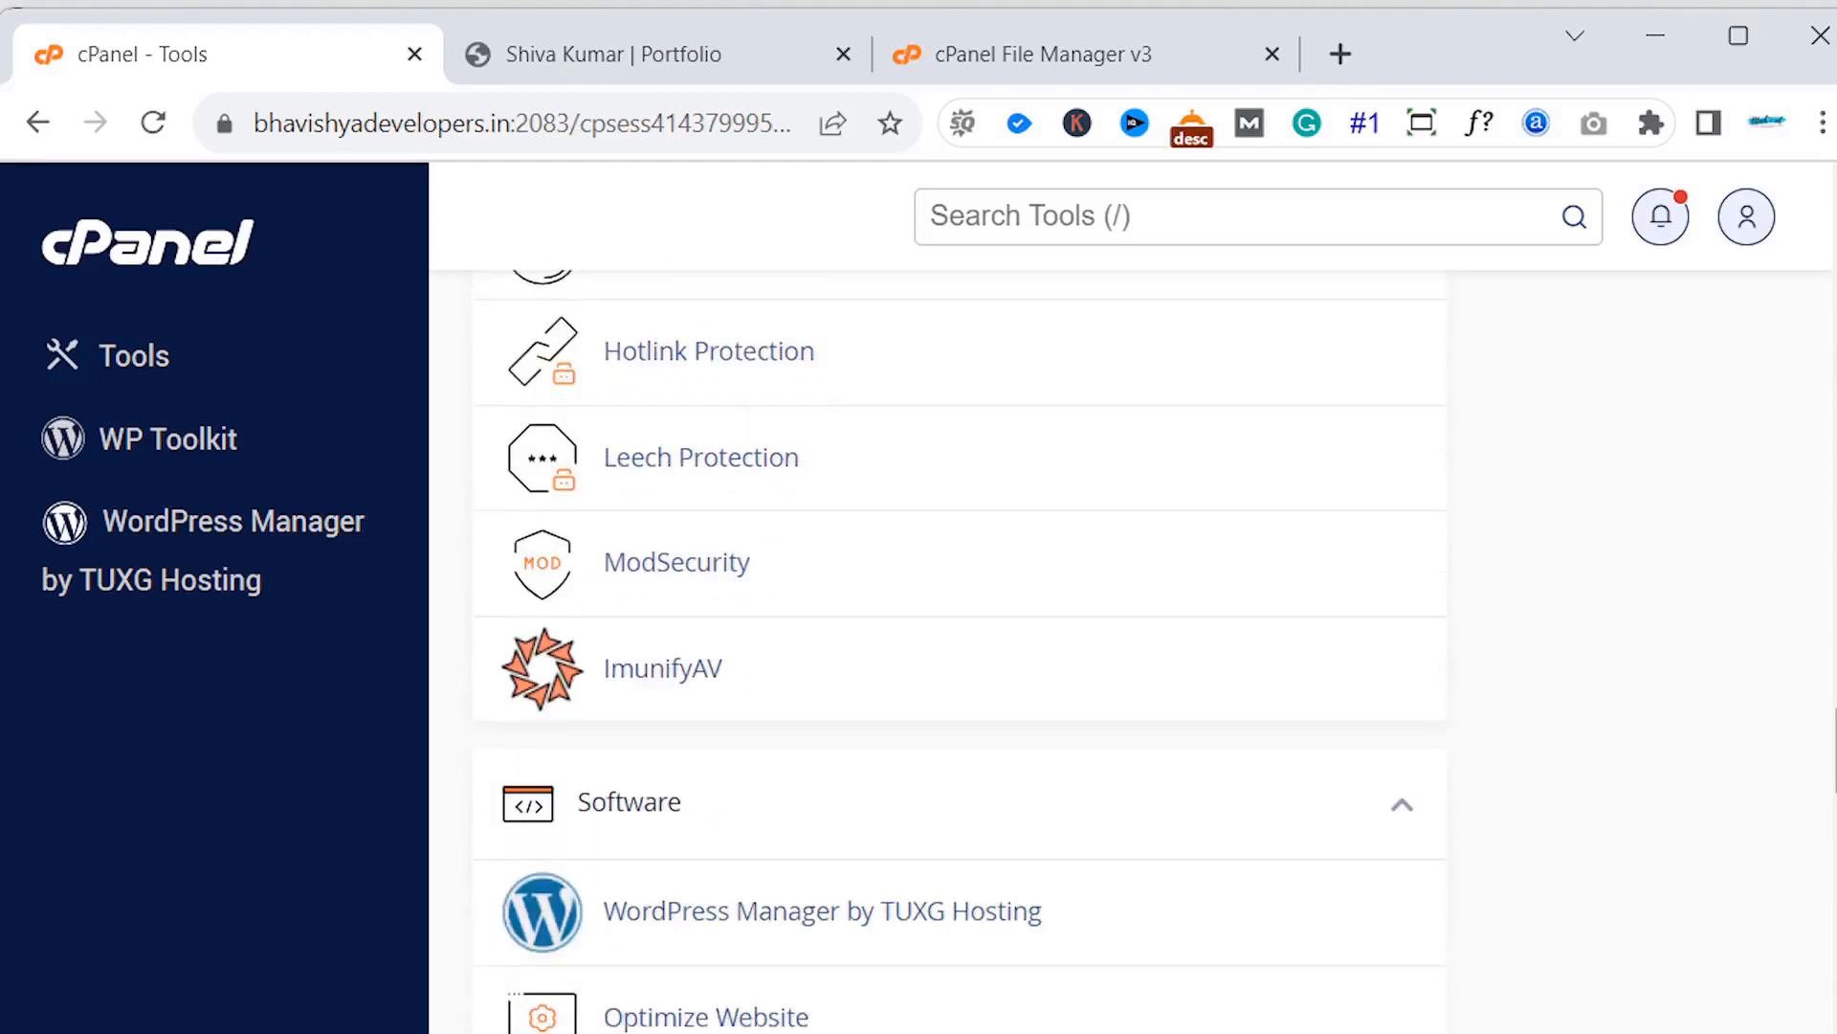
pyautogui.scroll(-4, 1828, 791)
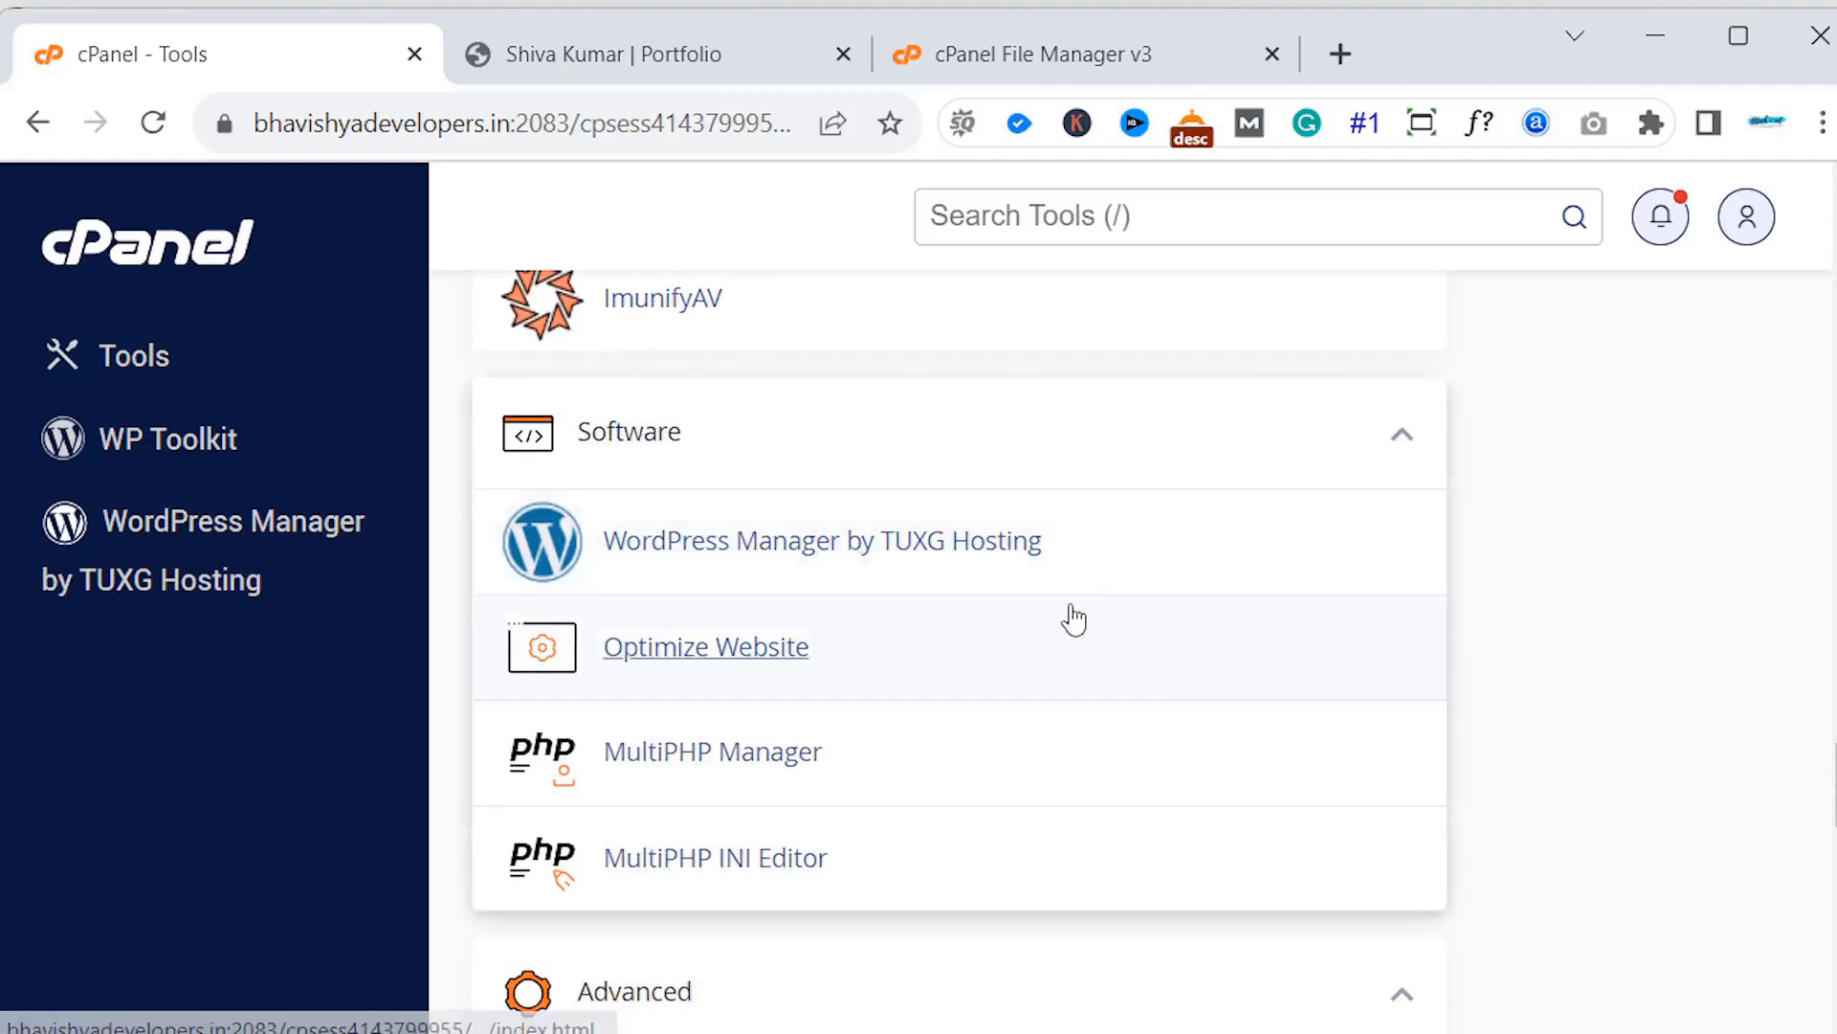
pyautogui.click(778, 547)
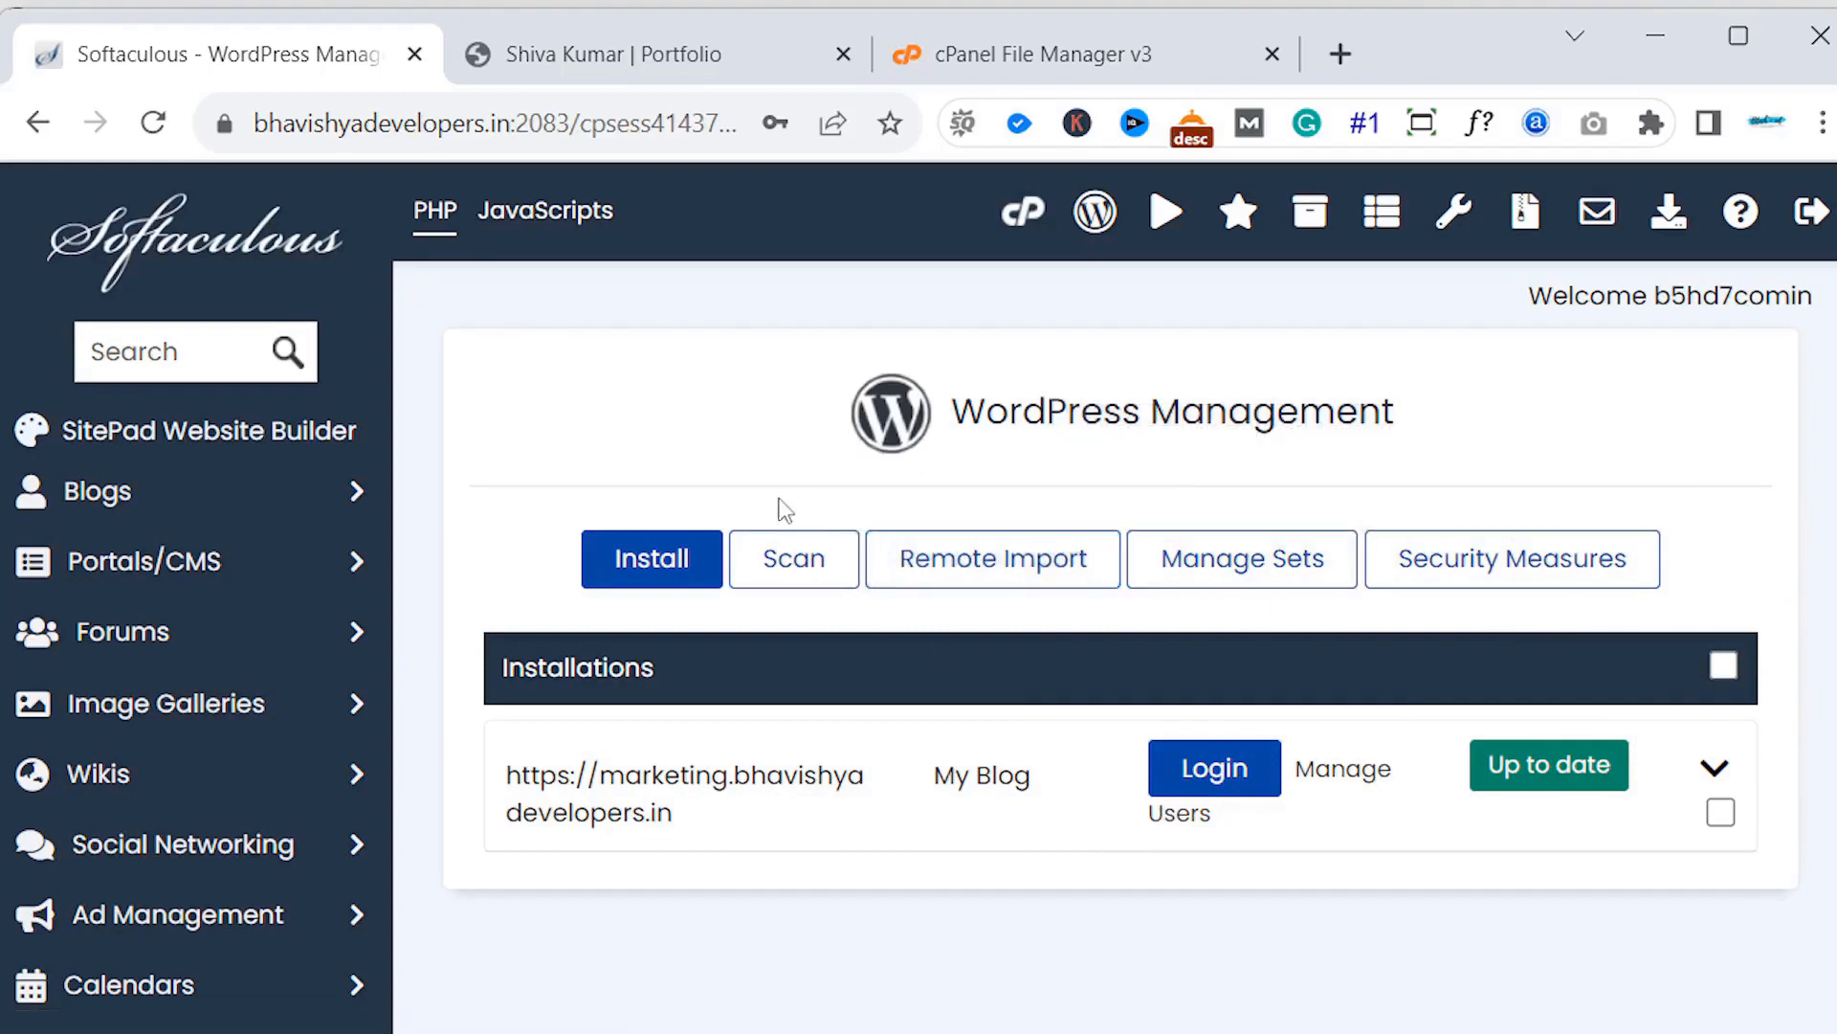
# - Begin a new WordPress installation from the WordPress Management page
pyautogui.click(679, 565)
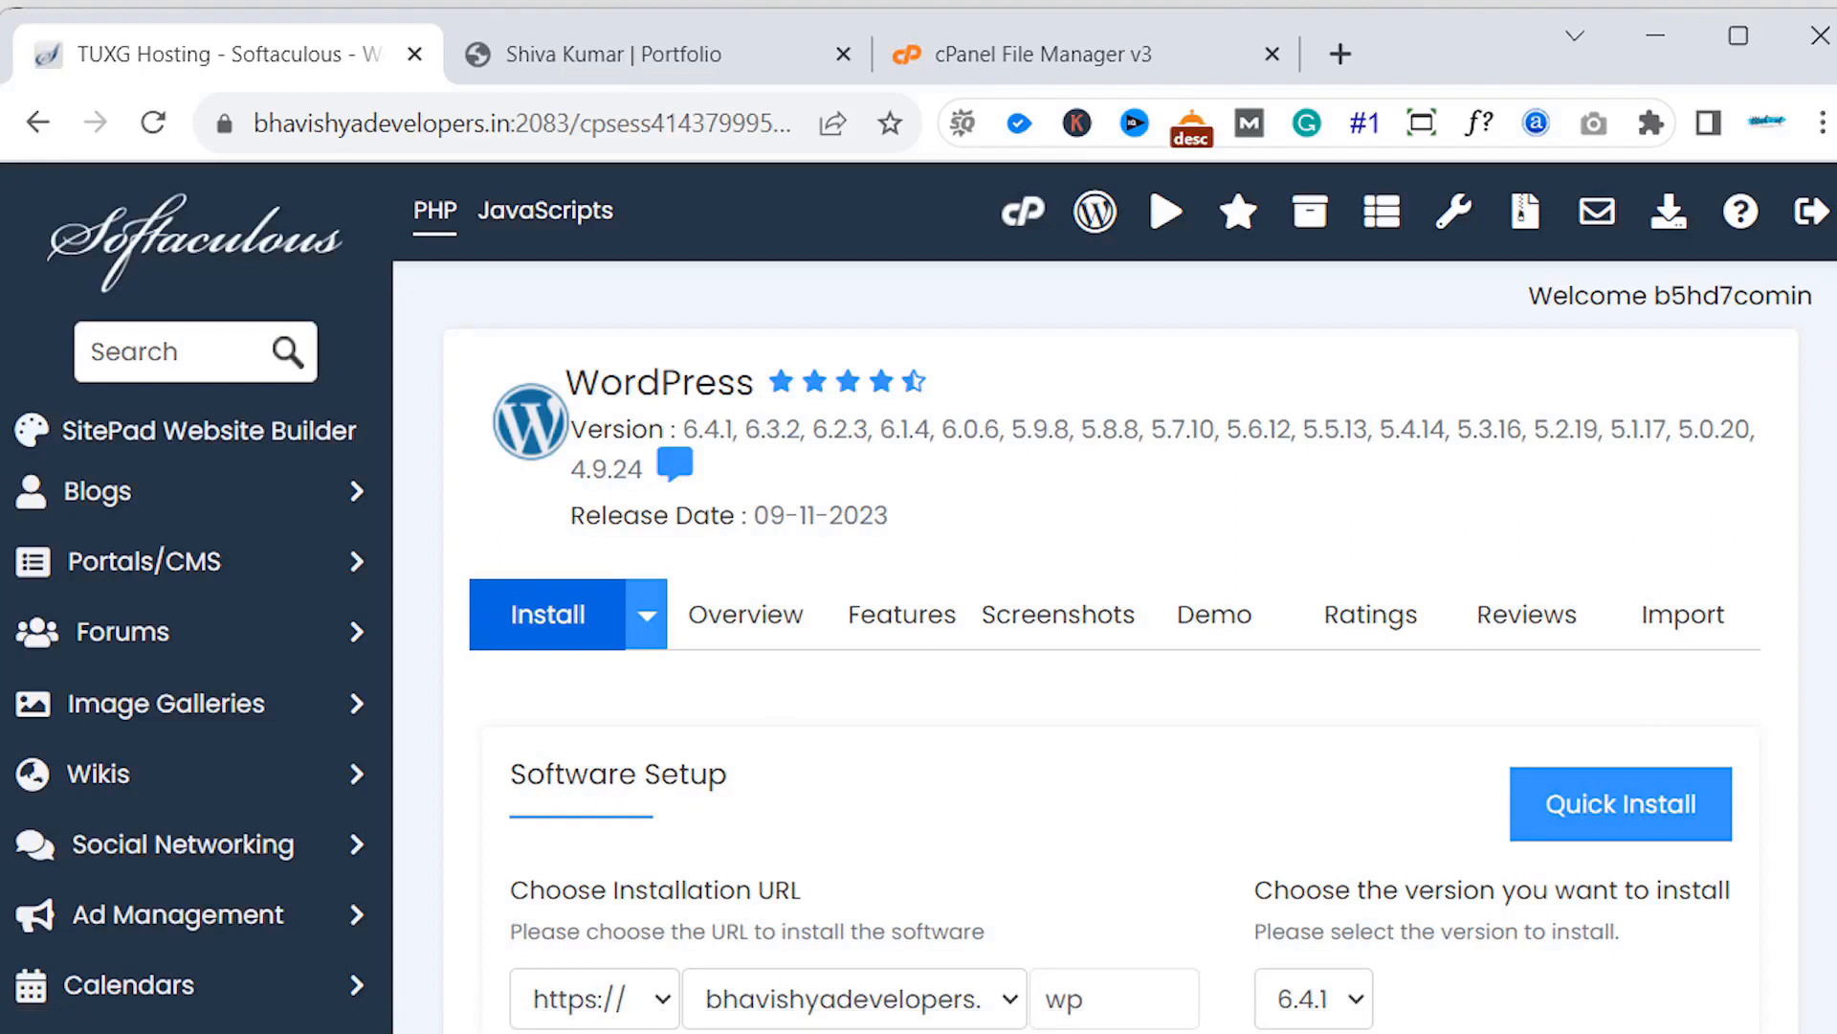
# - Choose blog.bhavishyadevelopers.in as the install domain and clear the default 'wp' directory
pyautogui.scroll(-4, 1115, 597)
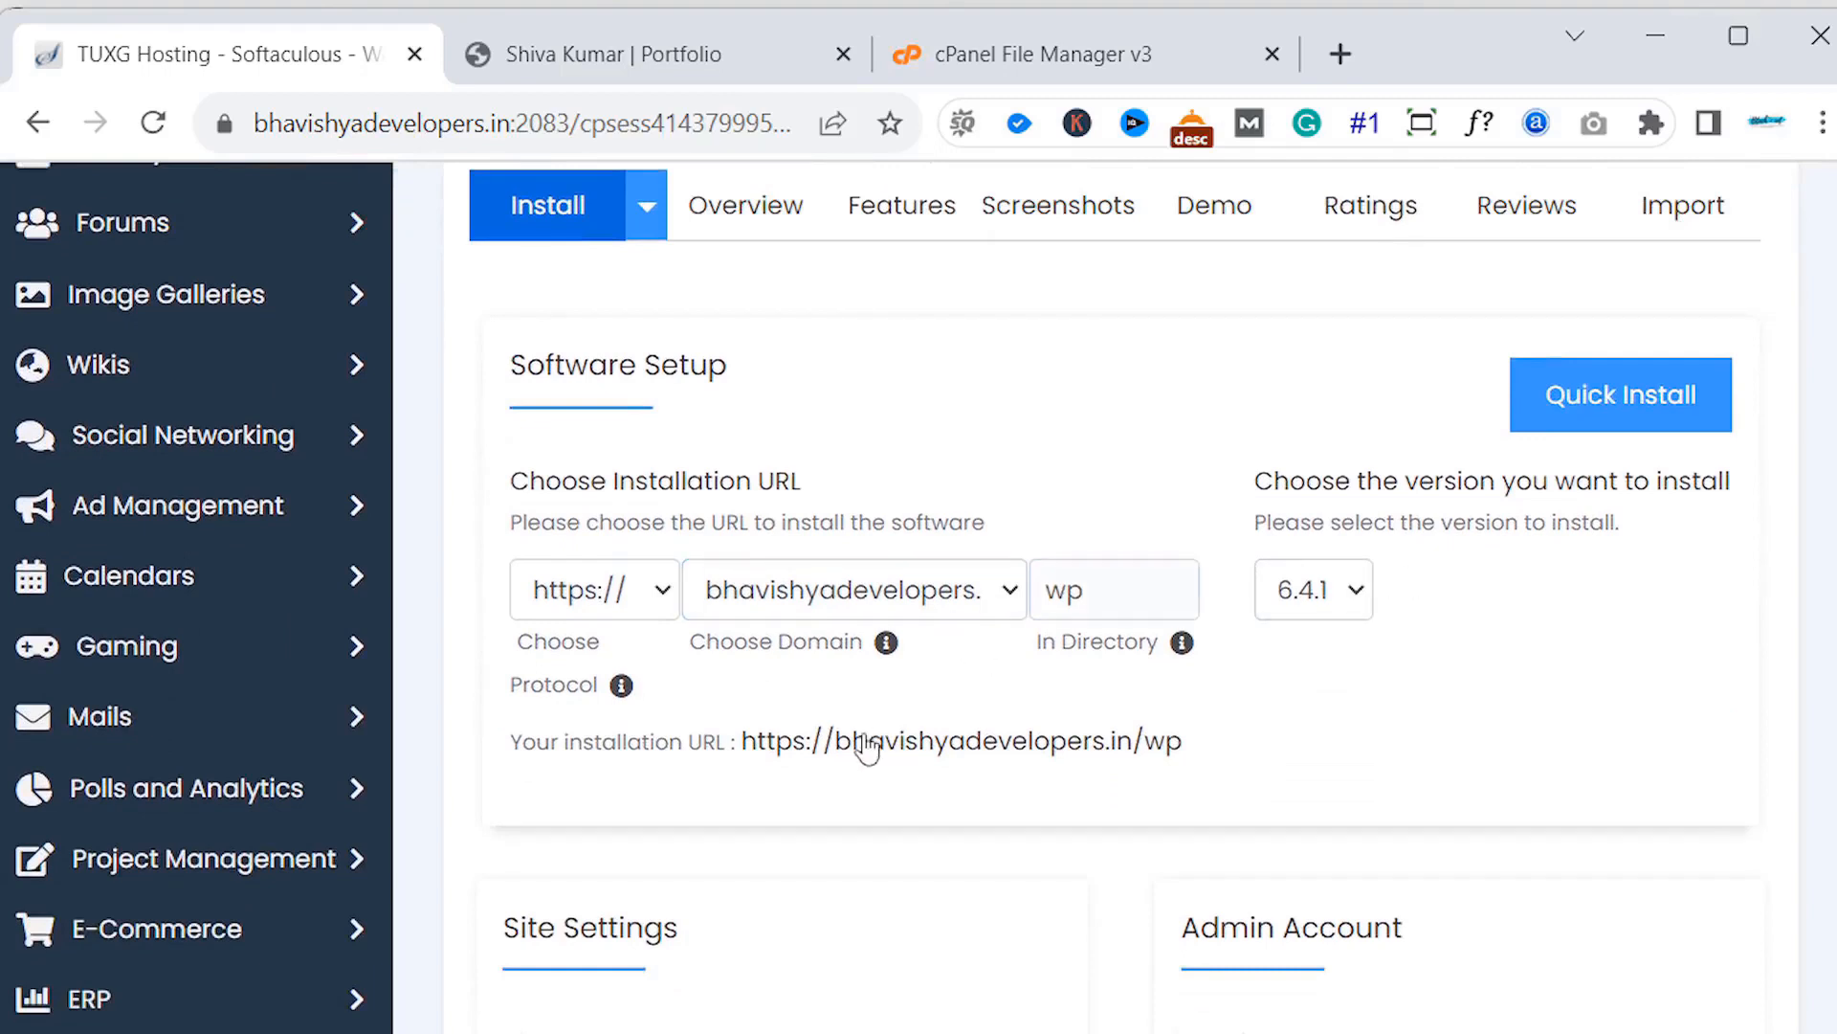
pyautogui.click(996, 593)
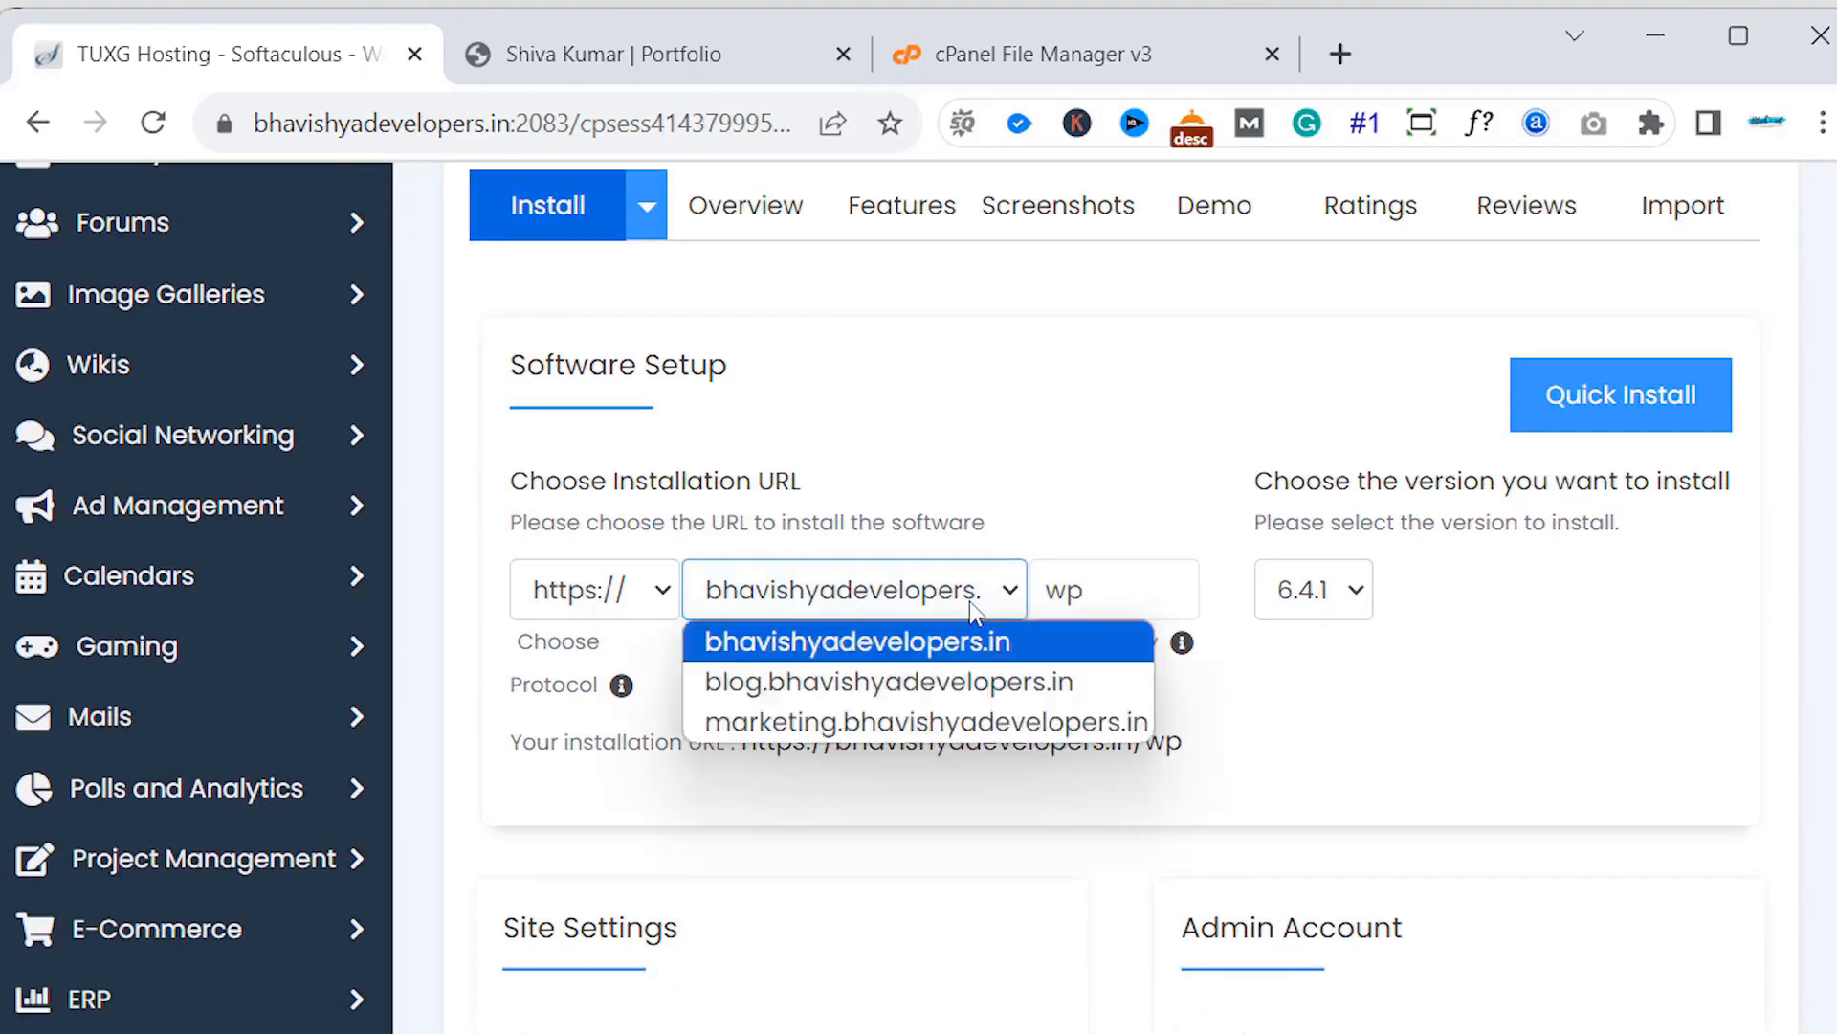
pyautogui.click(961, 685)
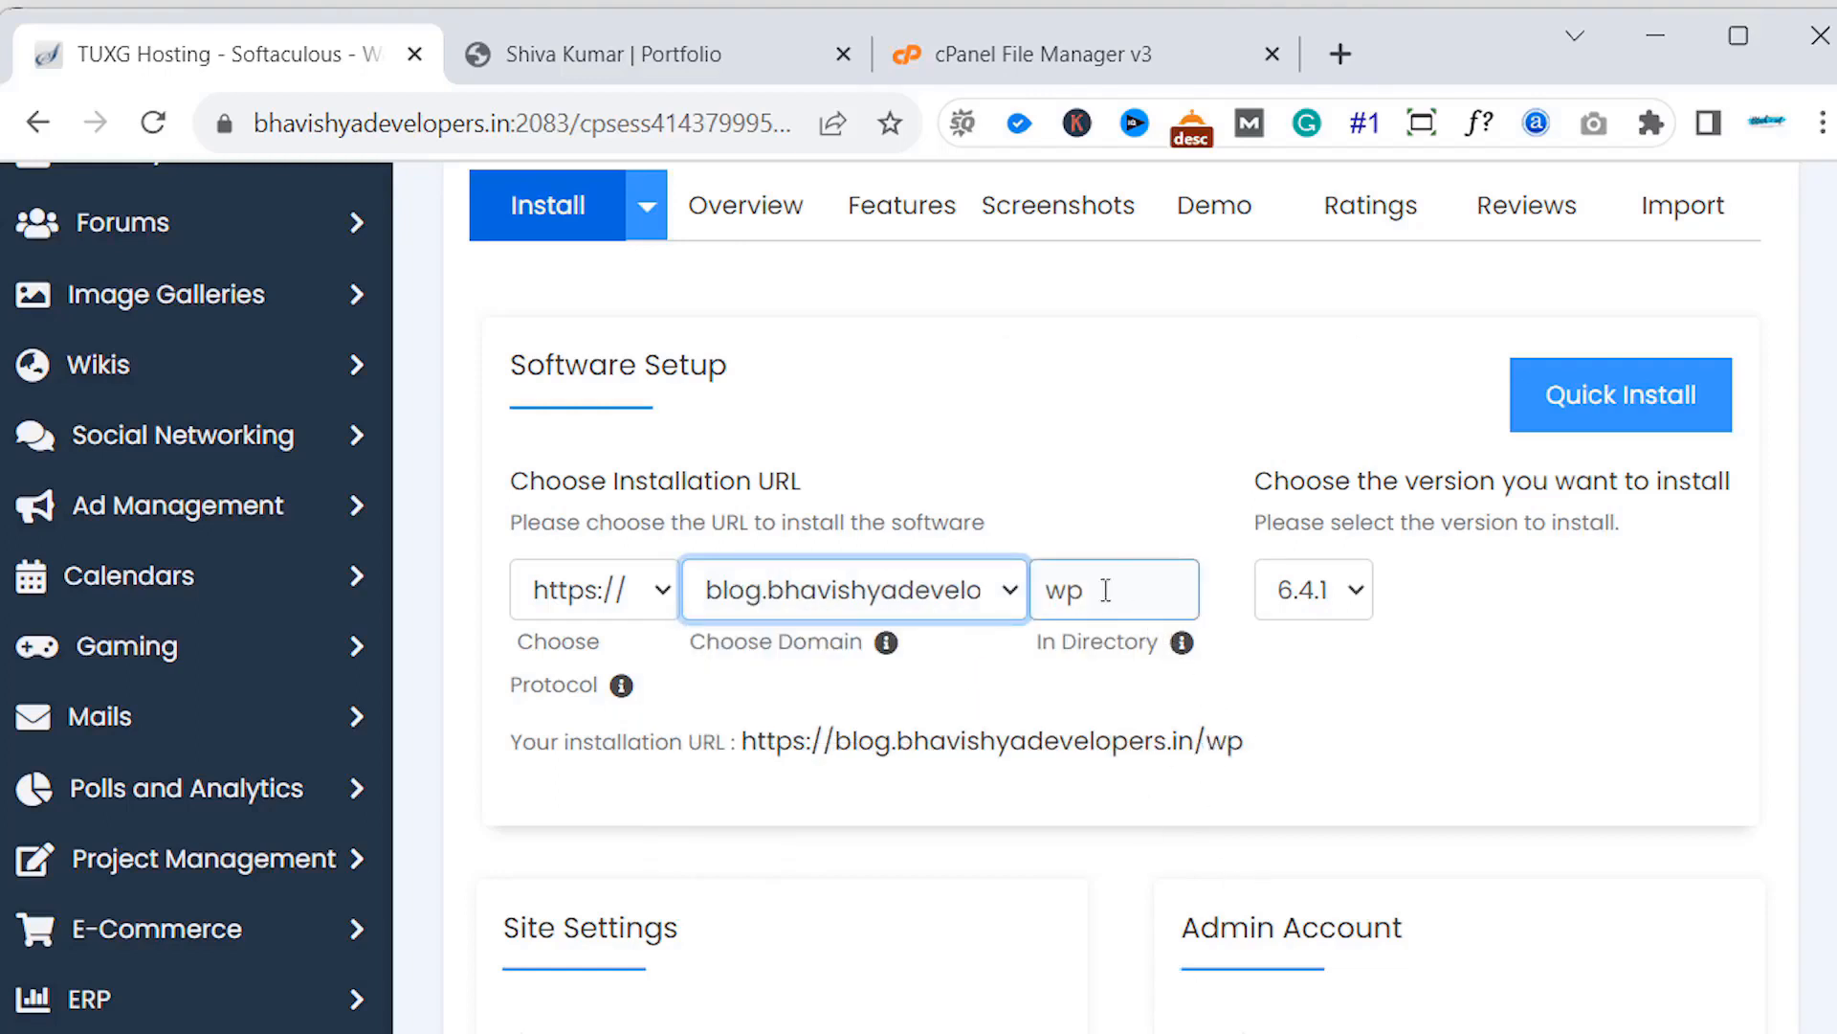
pyautogui.doubleClick(1055, 589)
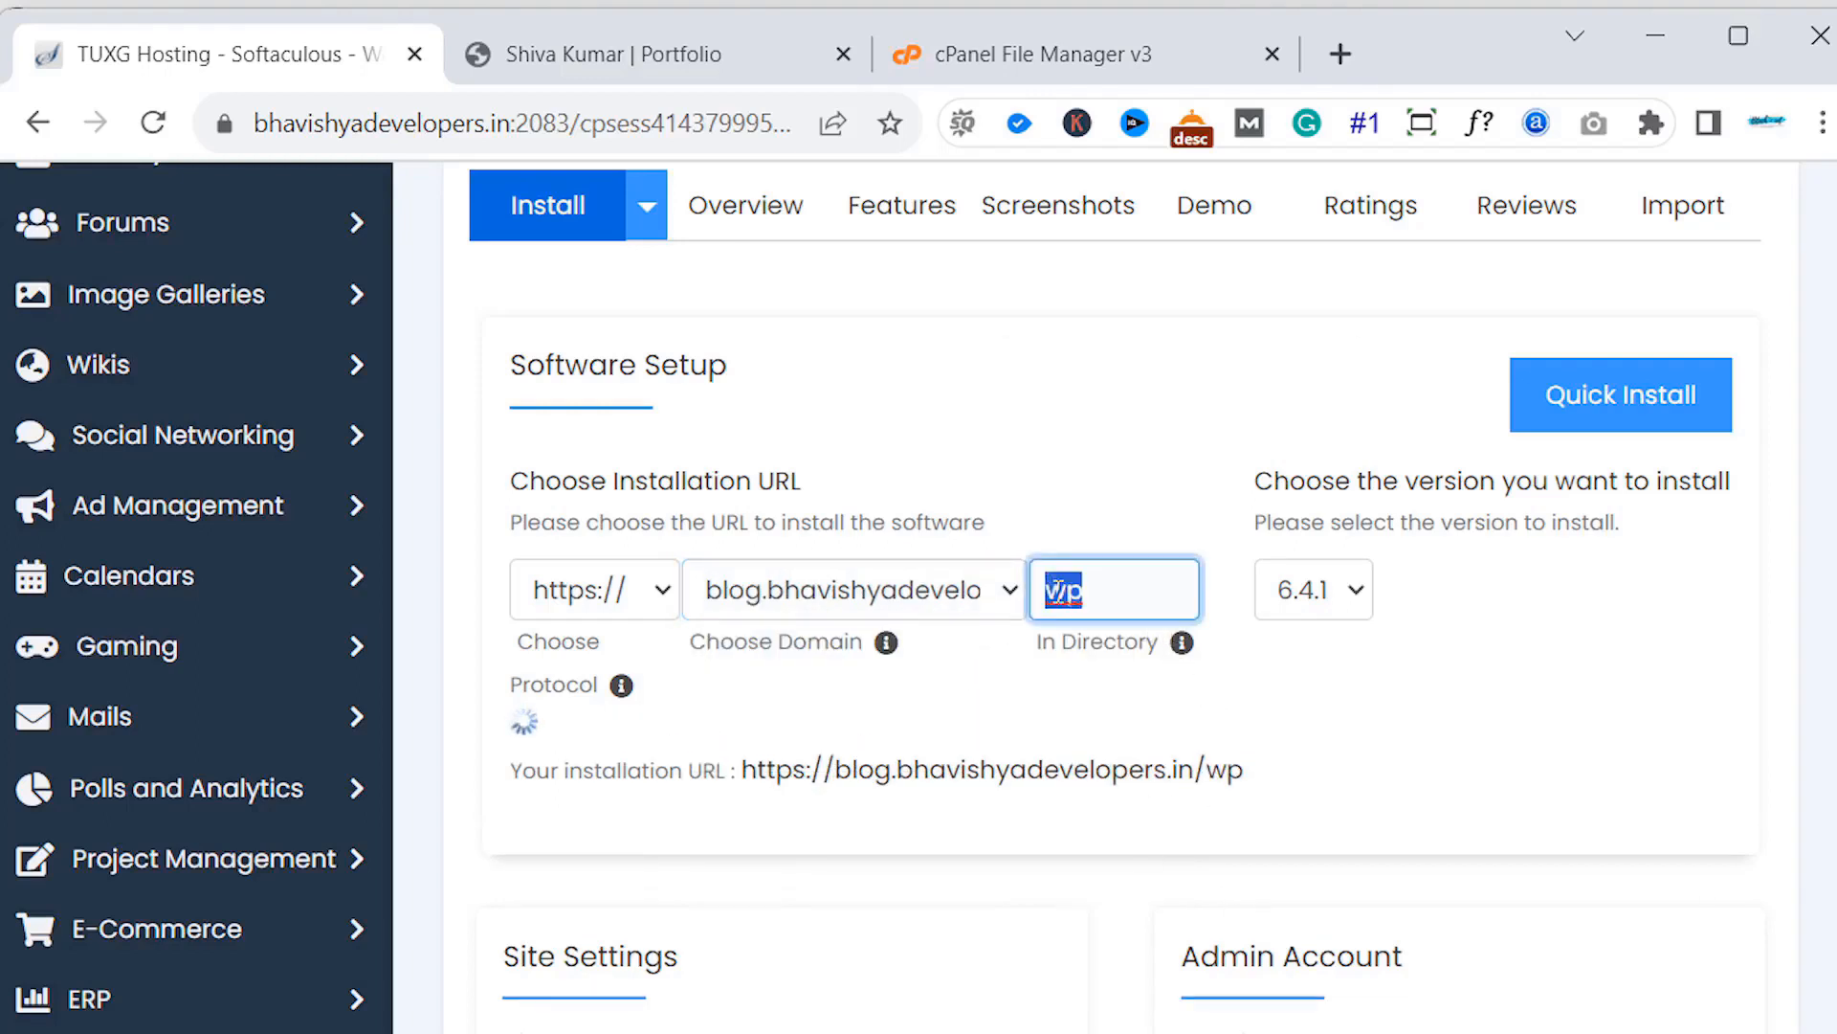
pyautogui.press('BackSpace')
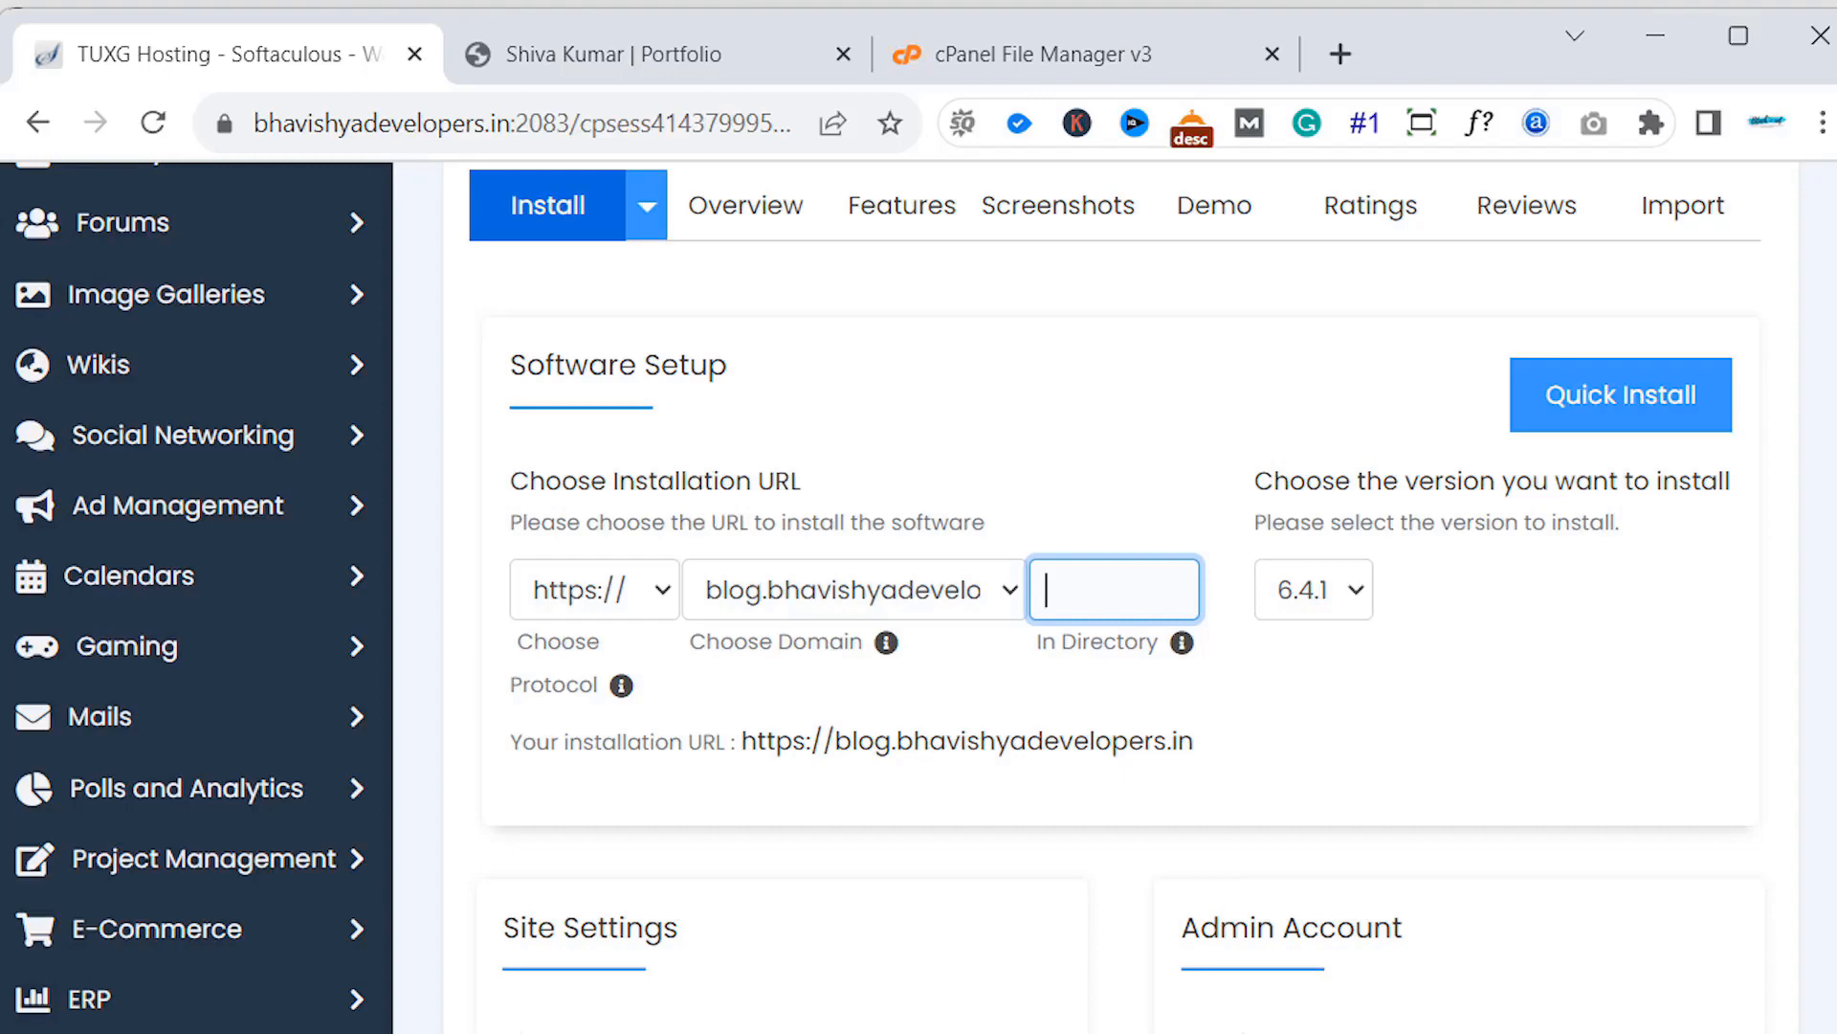
# - Lengthen the admin account password with extra characters
pyautogui.scroll(-5, 919, 594)
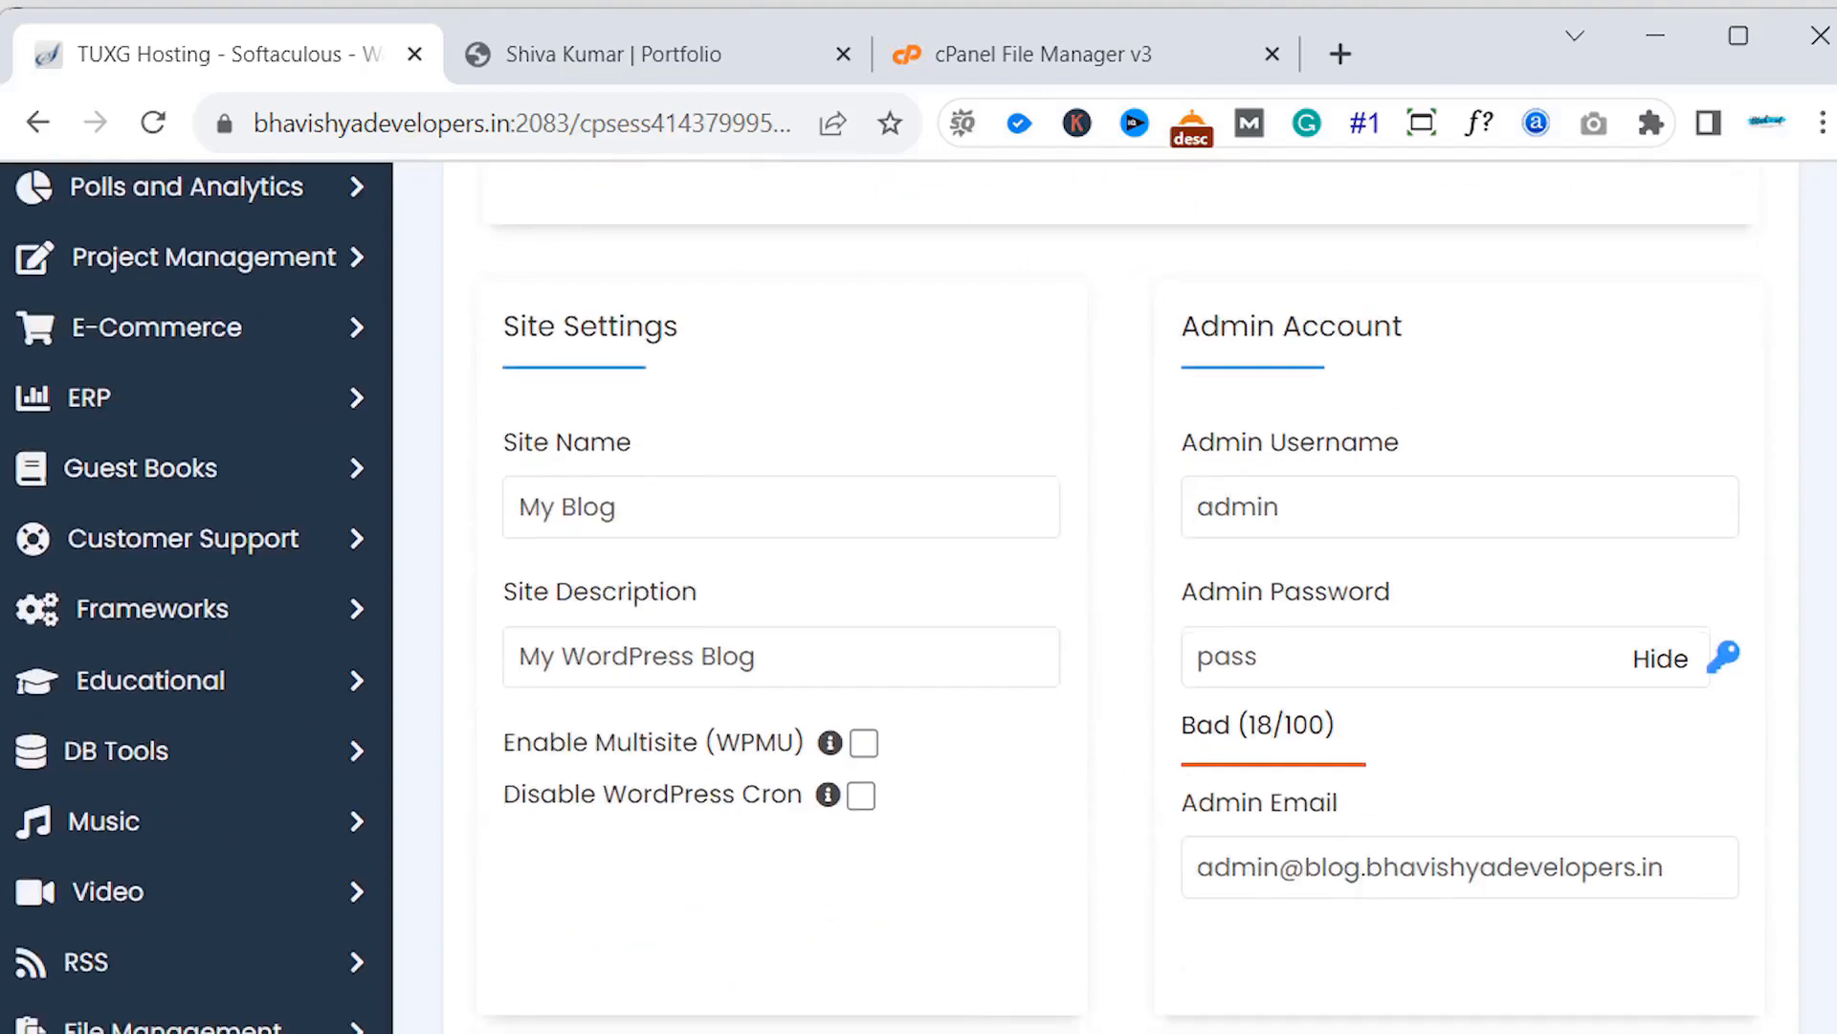
pyautogui.click(1458, 650)
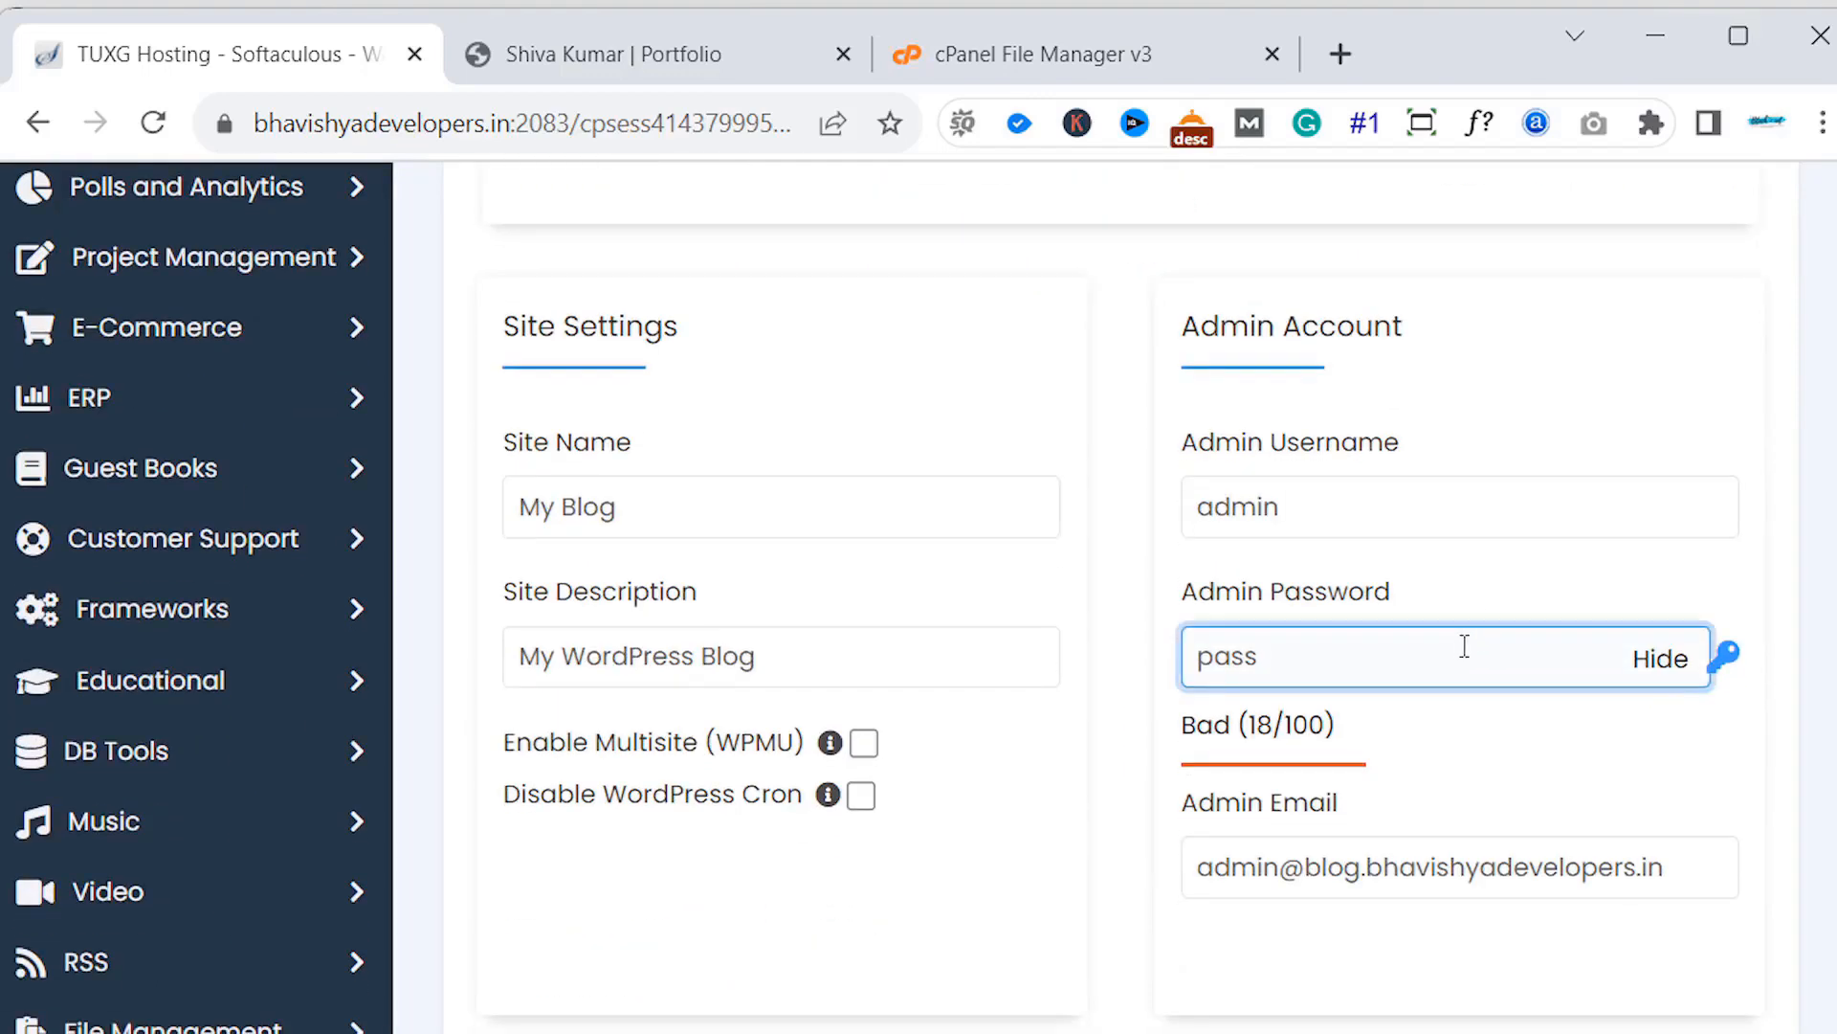
pyautogui.write('word')
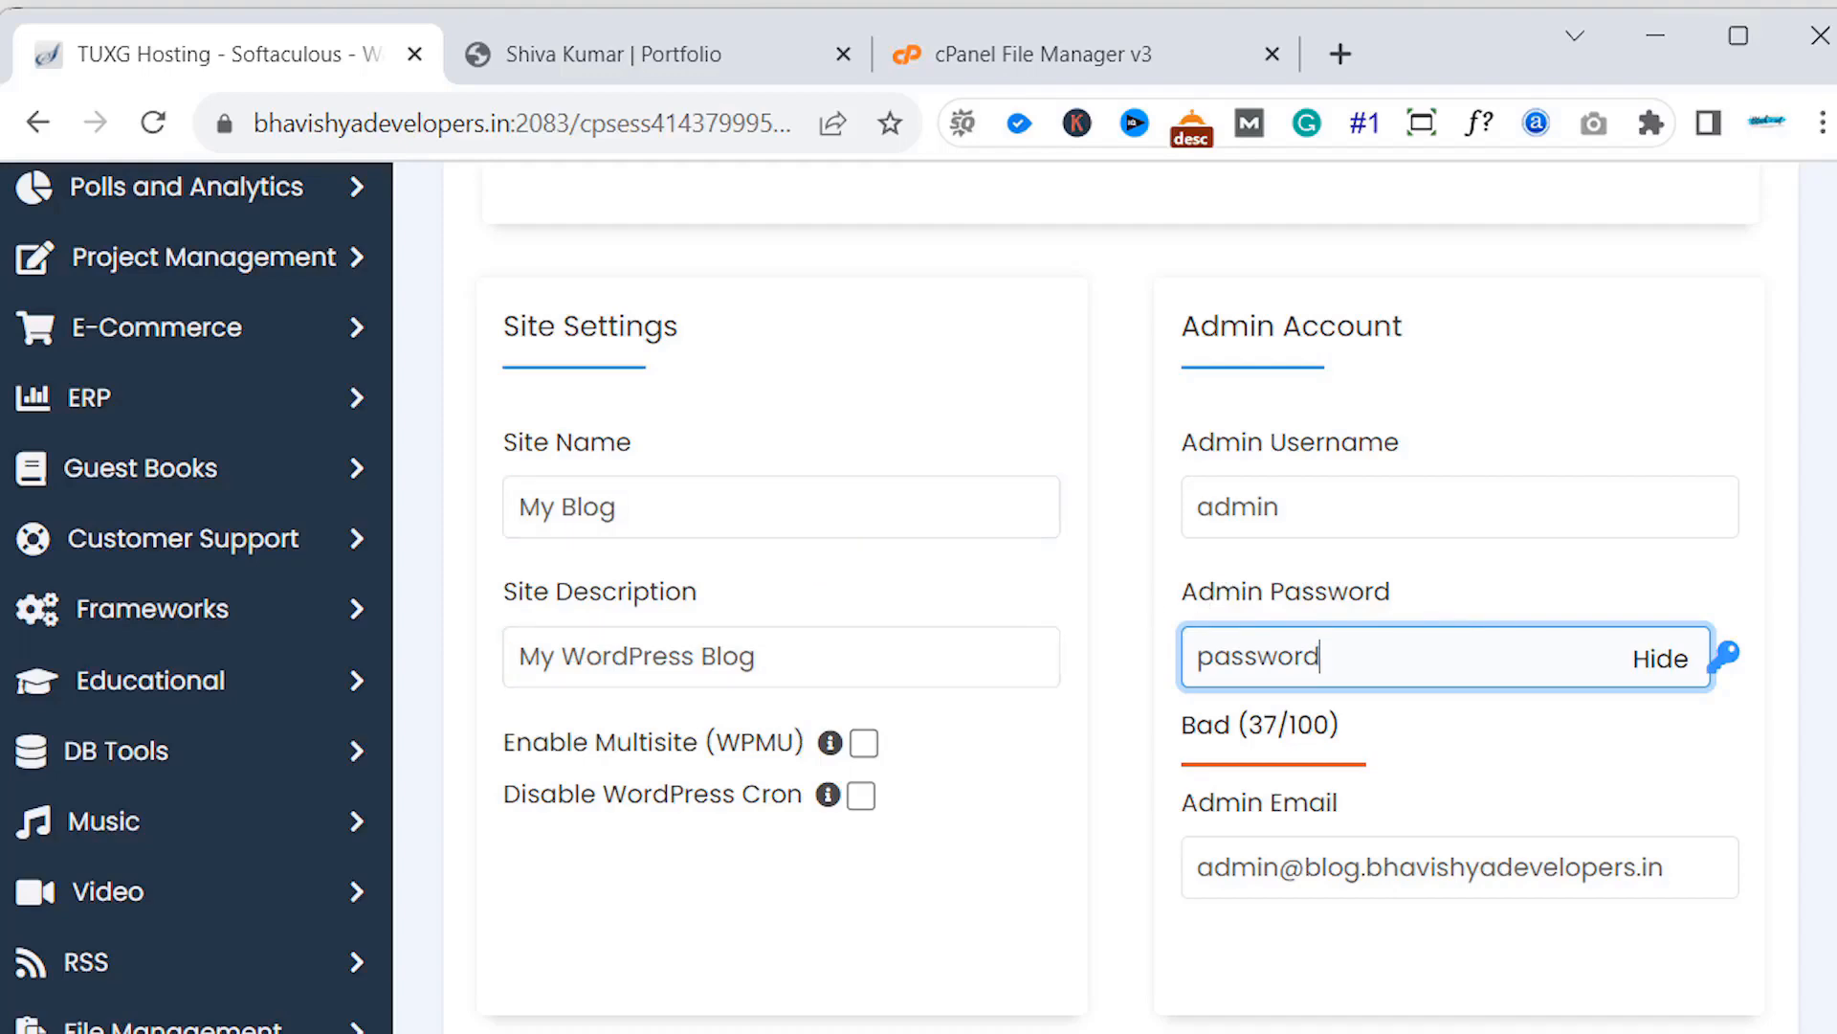
# - Expand the advanced options and keep the generated database name wp692
pyautogui.scroll(-7, 1101, 593)
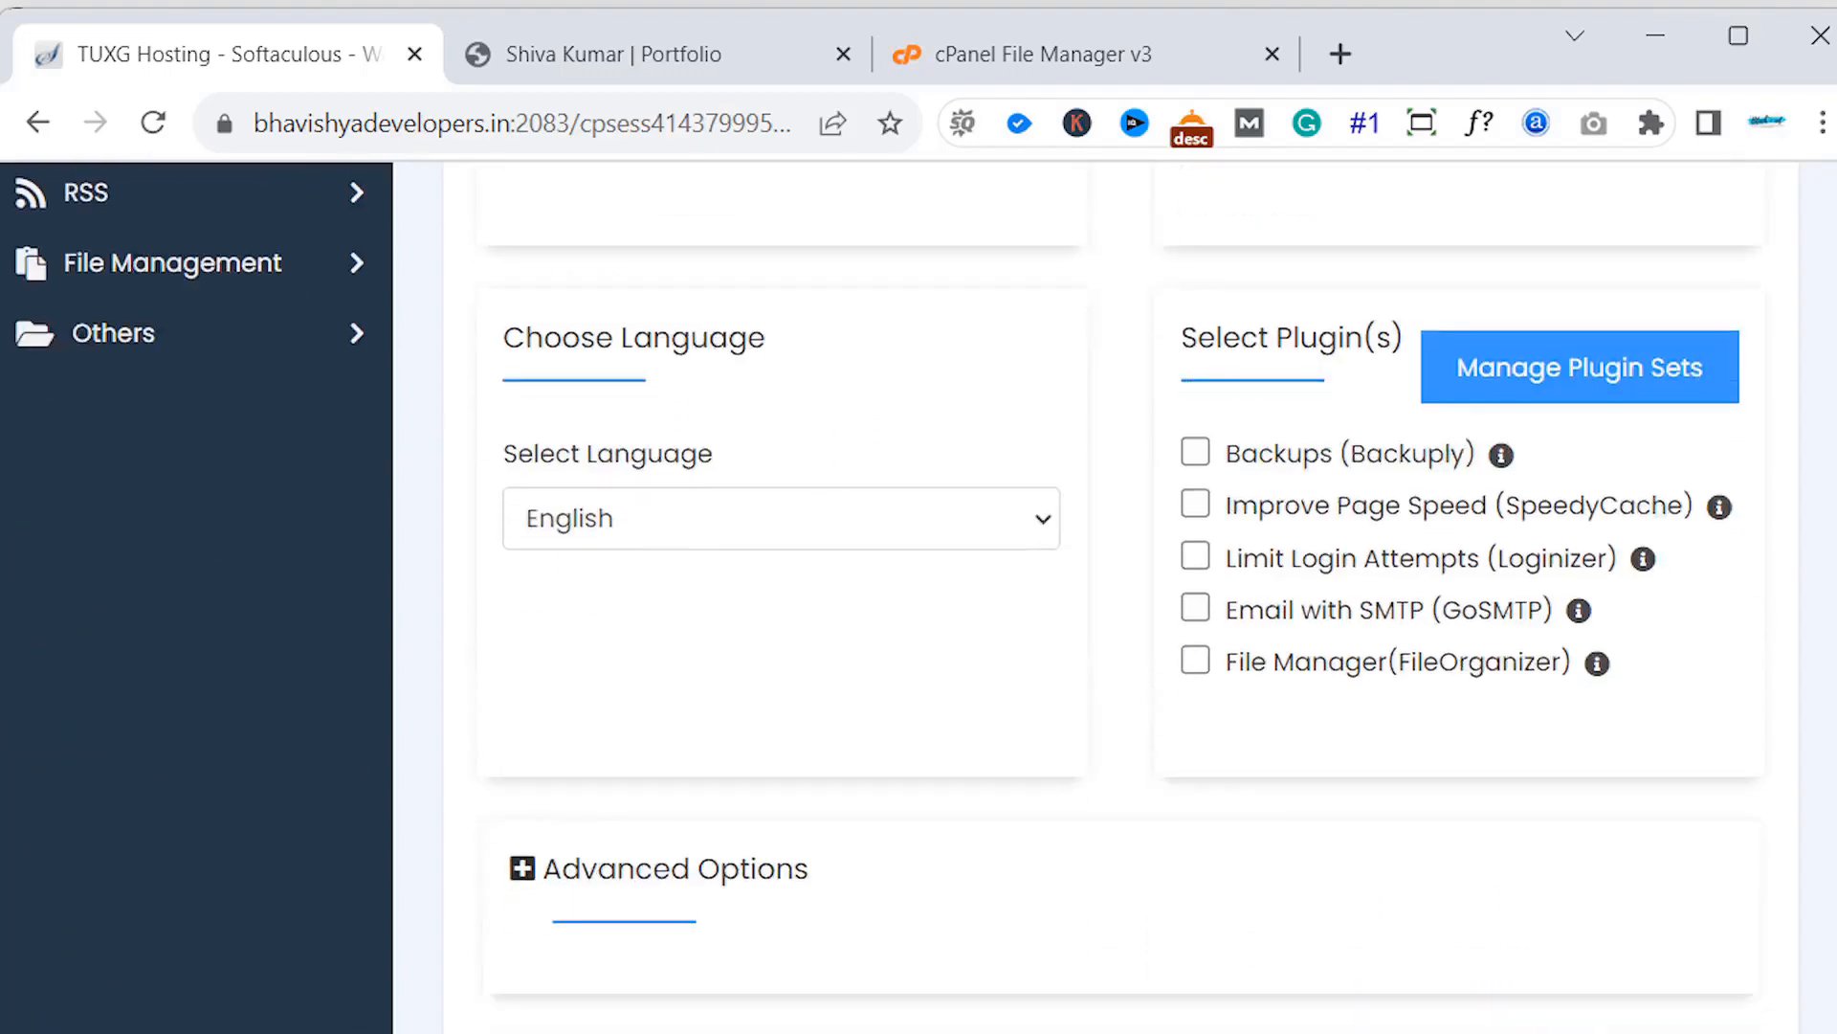
pyautogui.scroll(-2, 722, 651)
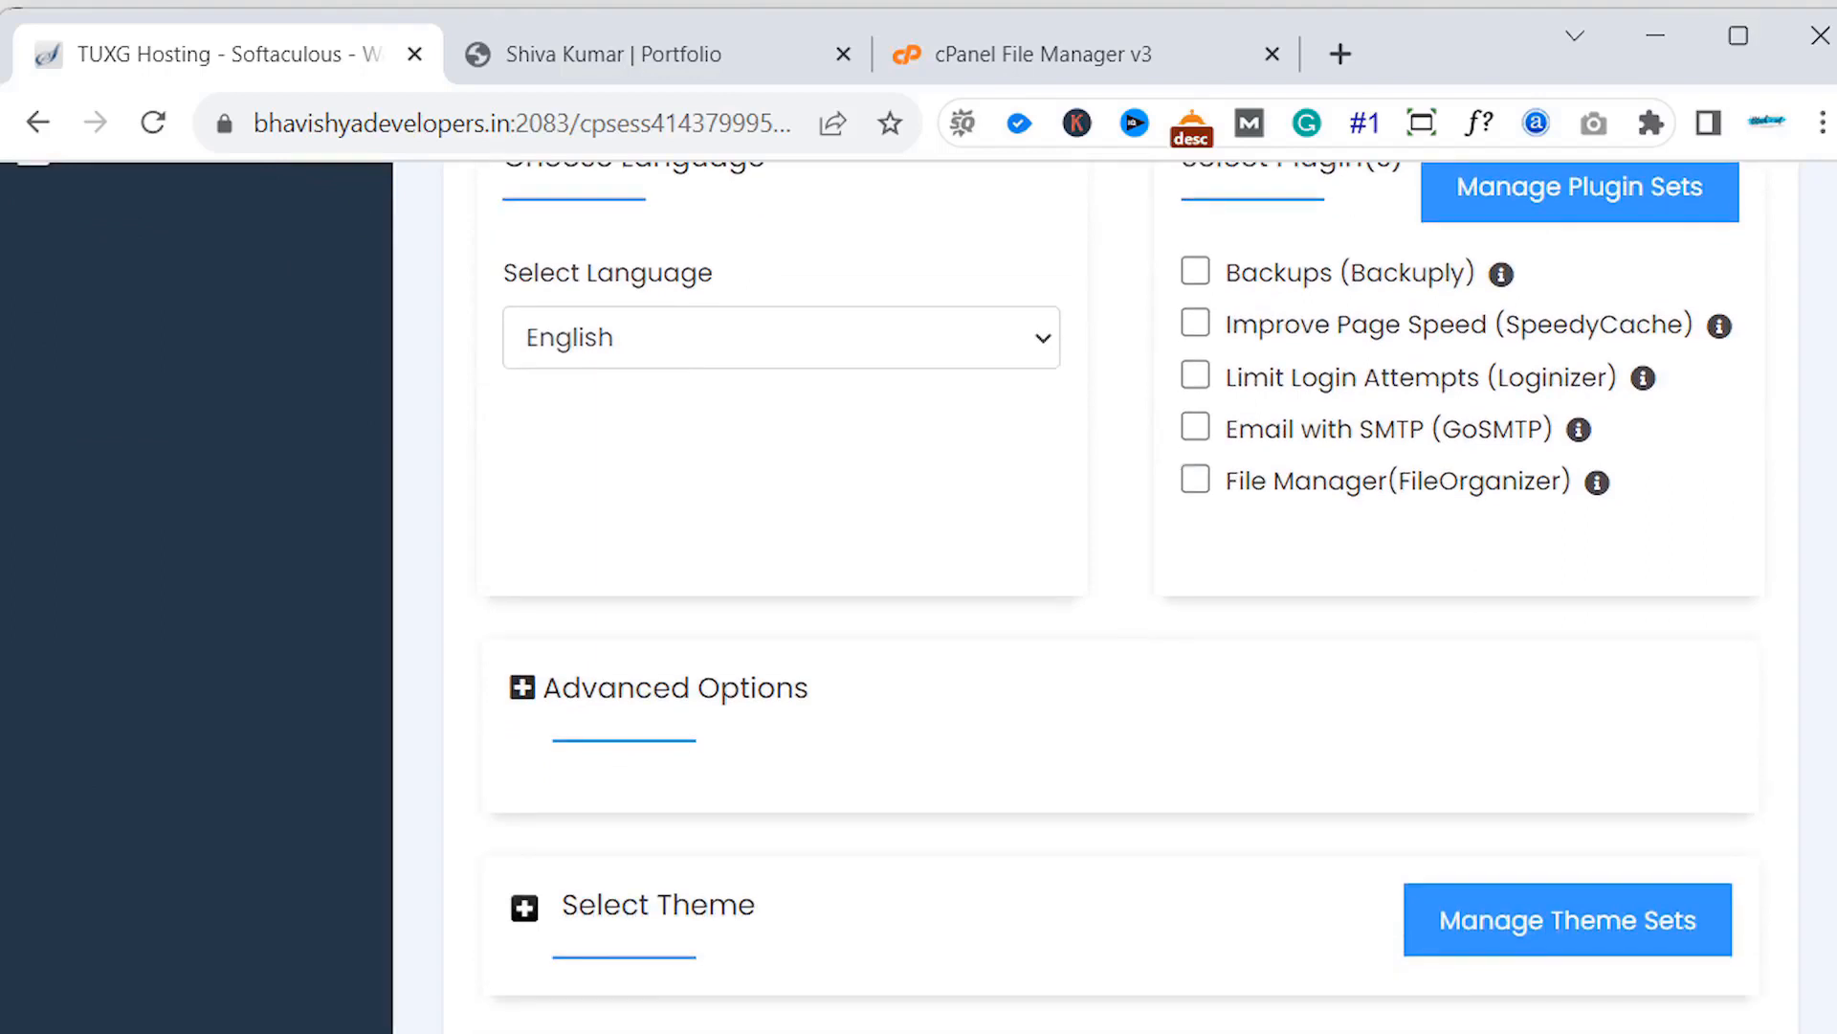
pyautogui.click(526, 696)
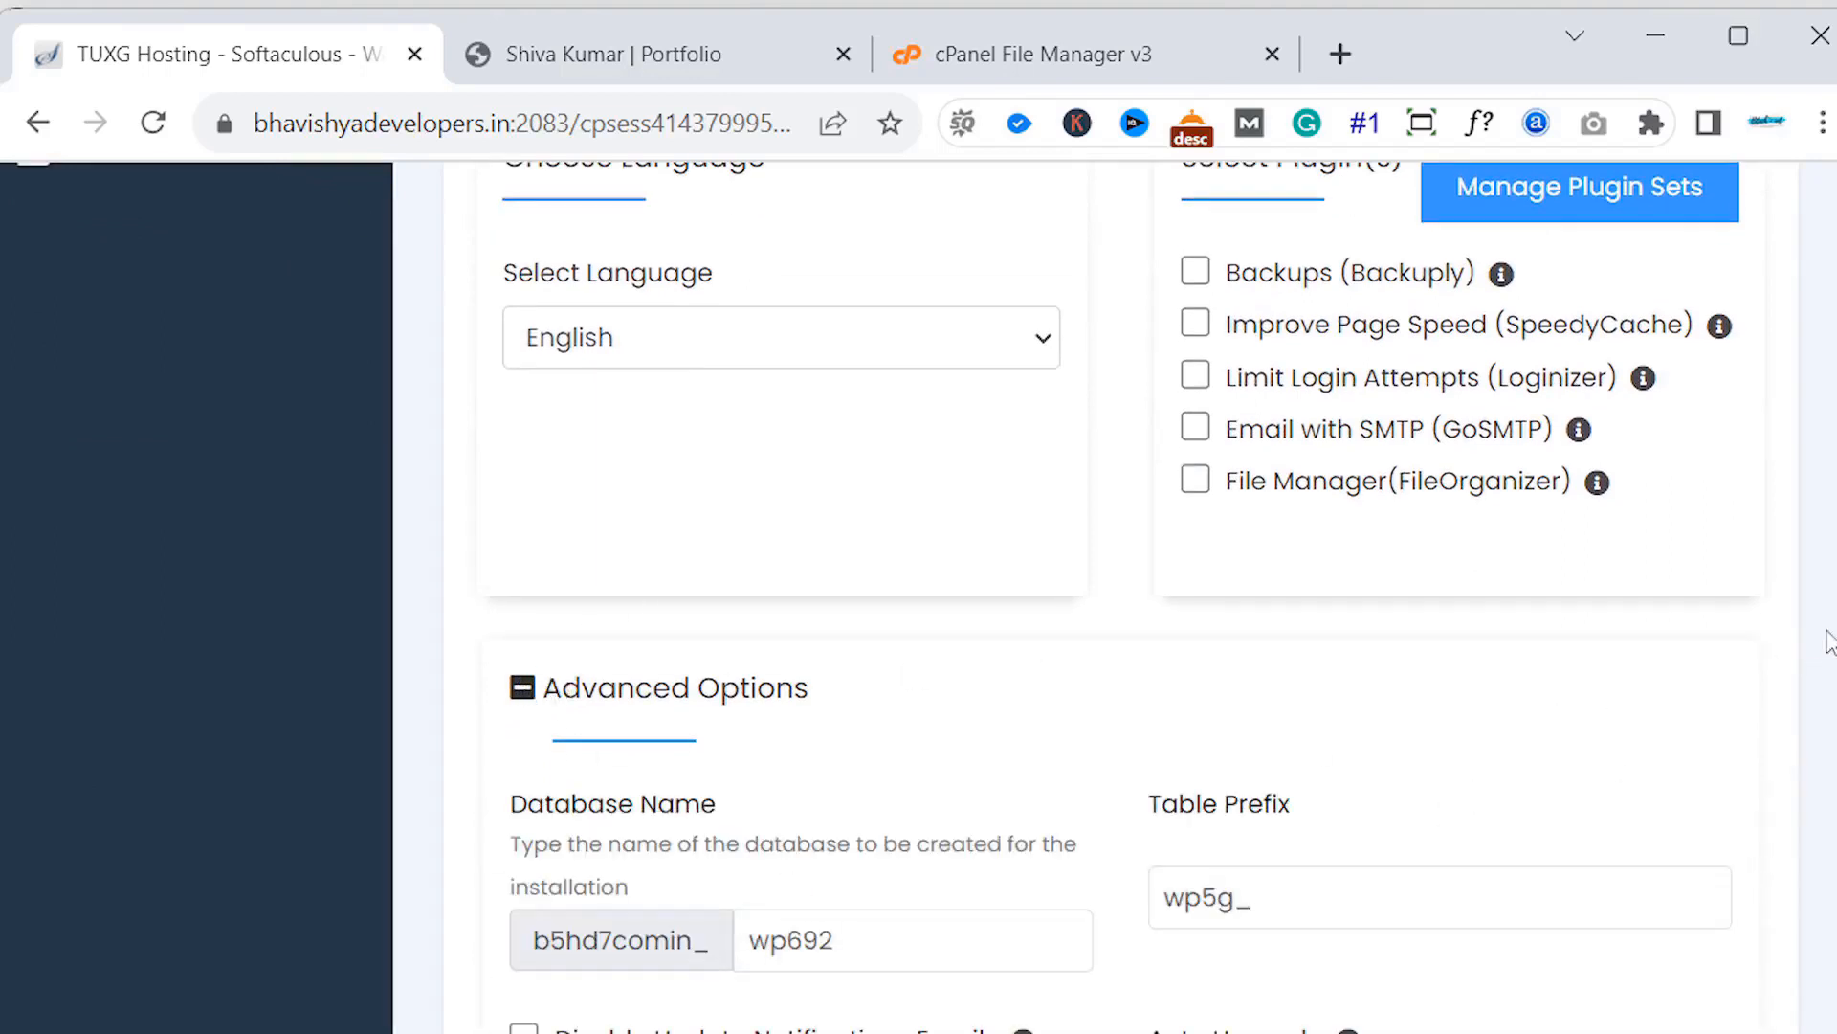
pyautogui.scroll(-3, 1101, 593)
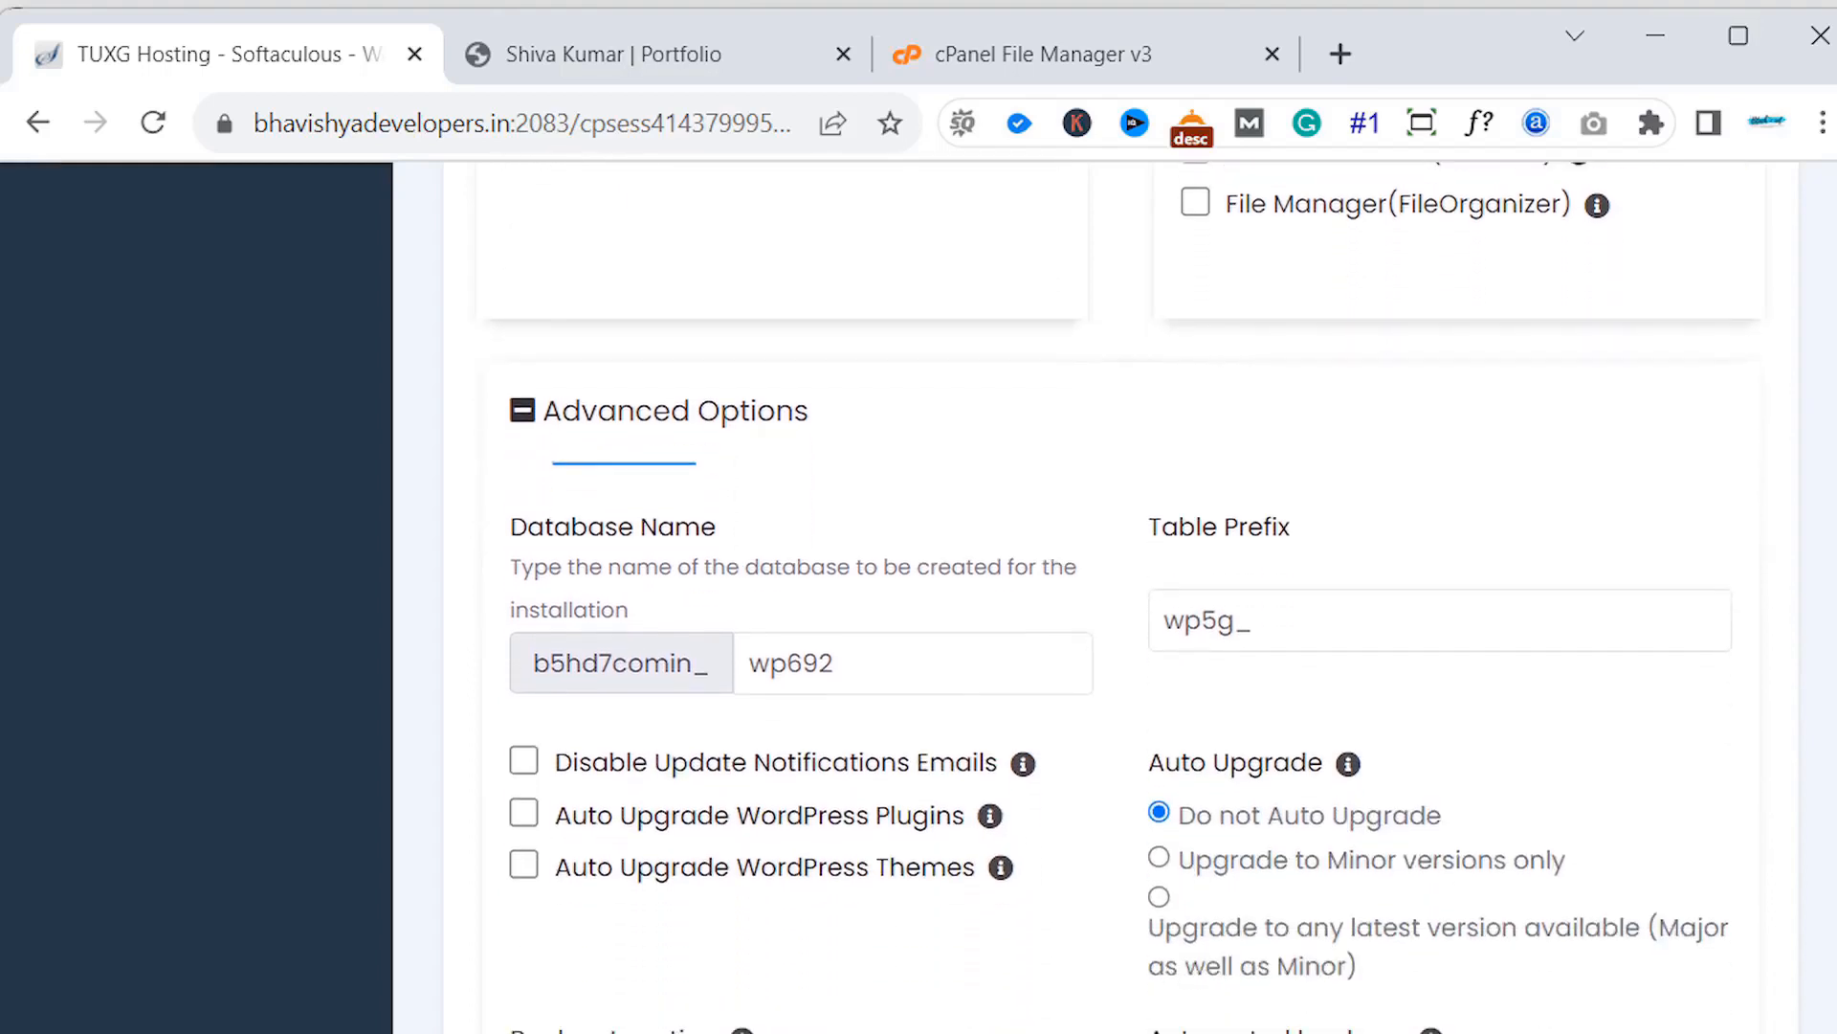
pyautogui.click(806, 643)
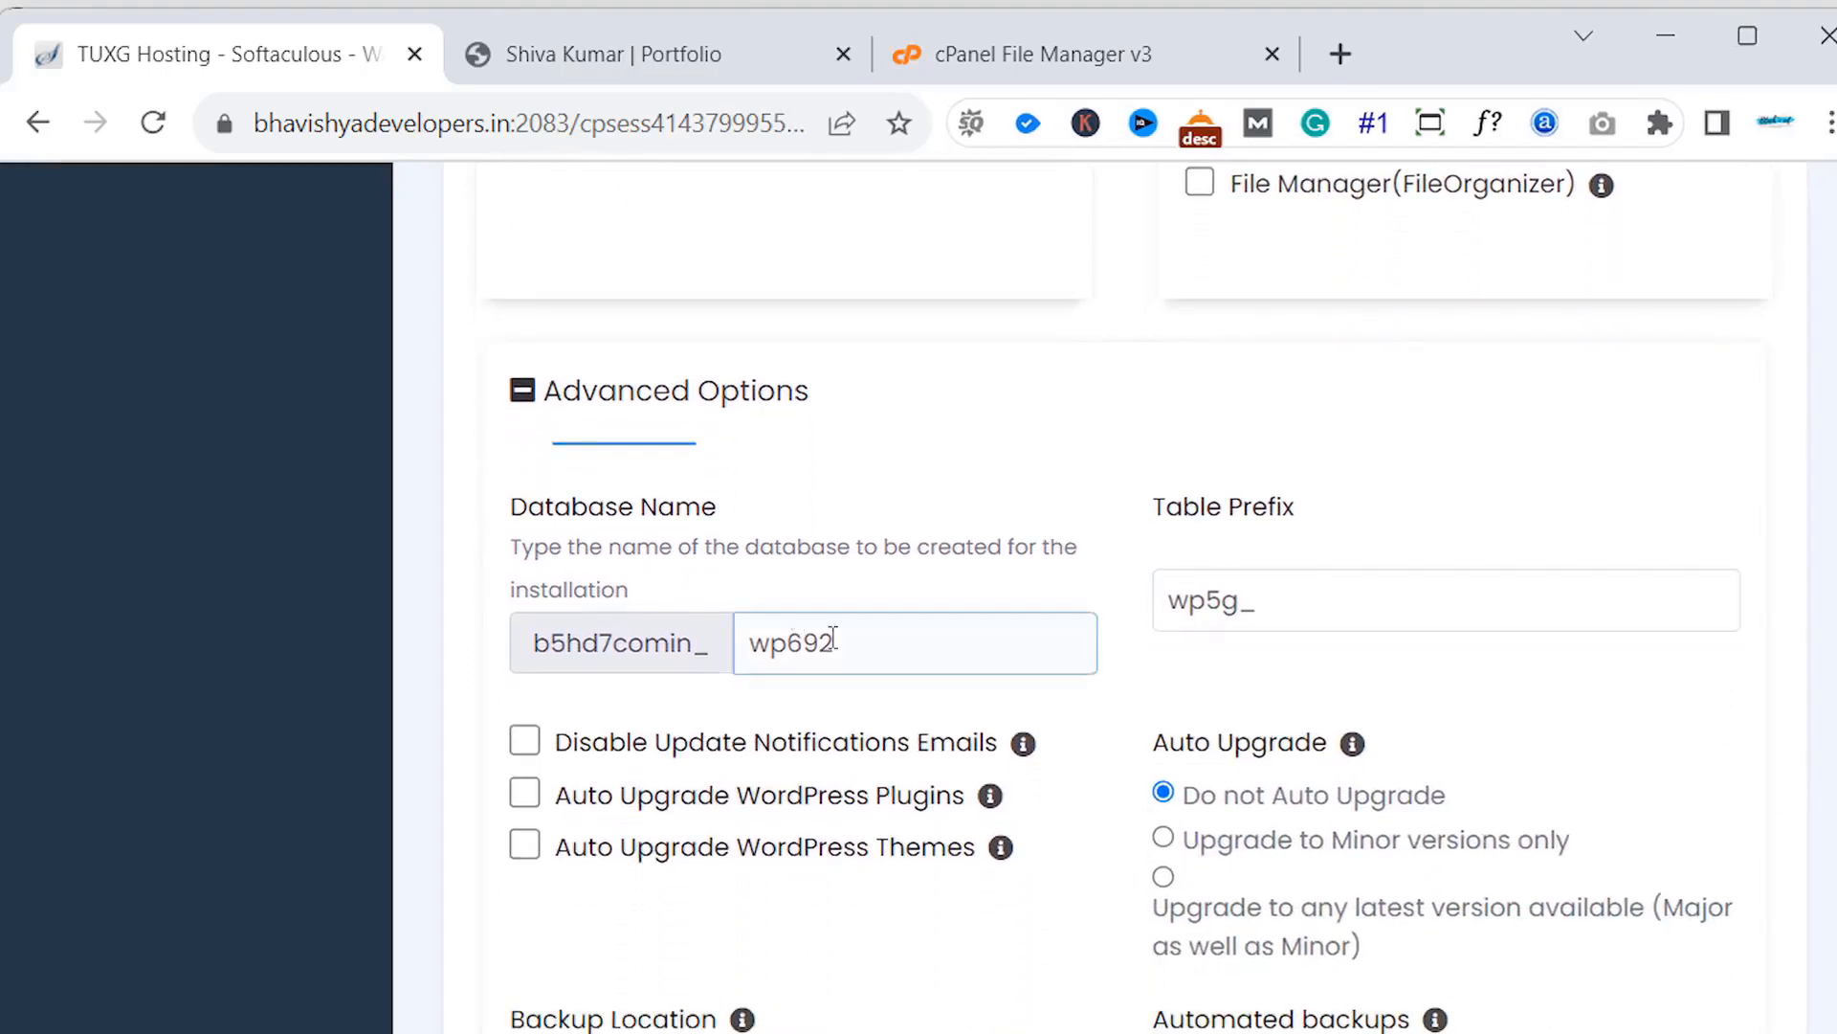
pyautogui.click(1772, 754)
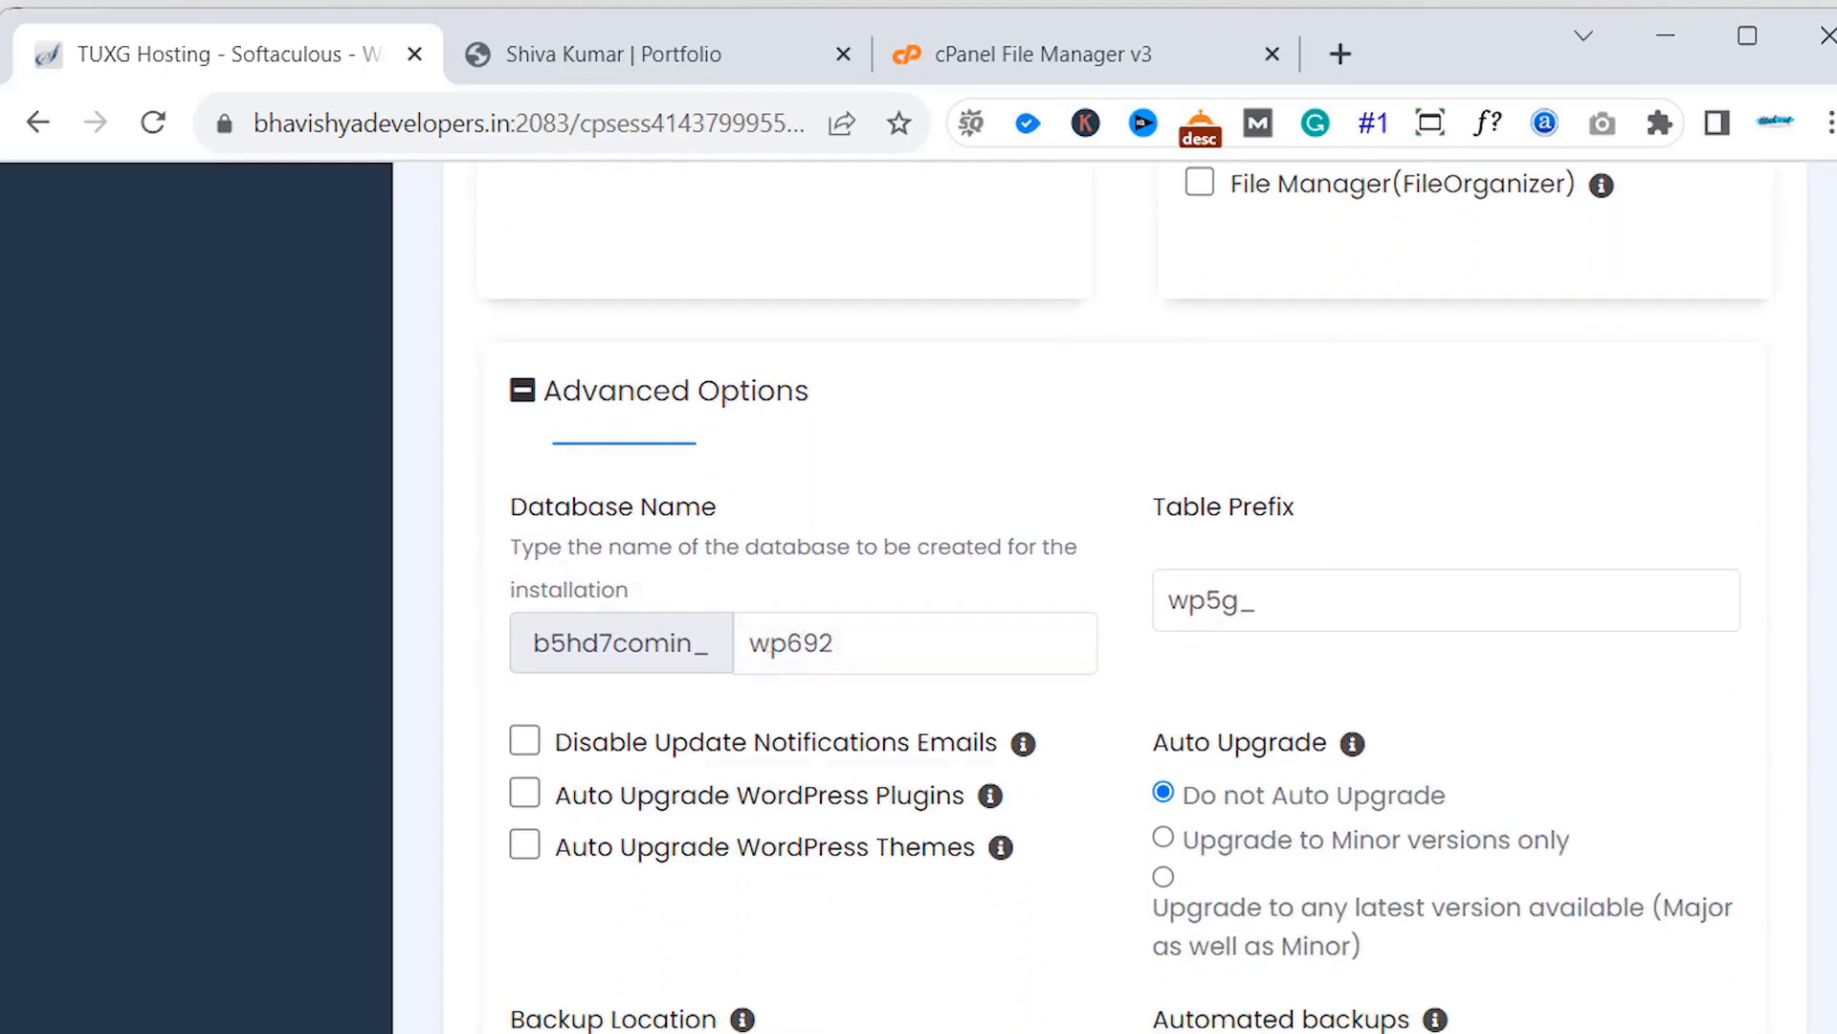
pyautogui.scroll(-8, 1125, 600)
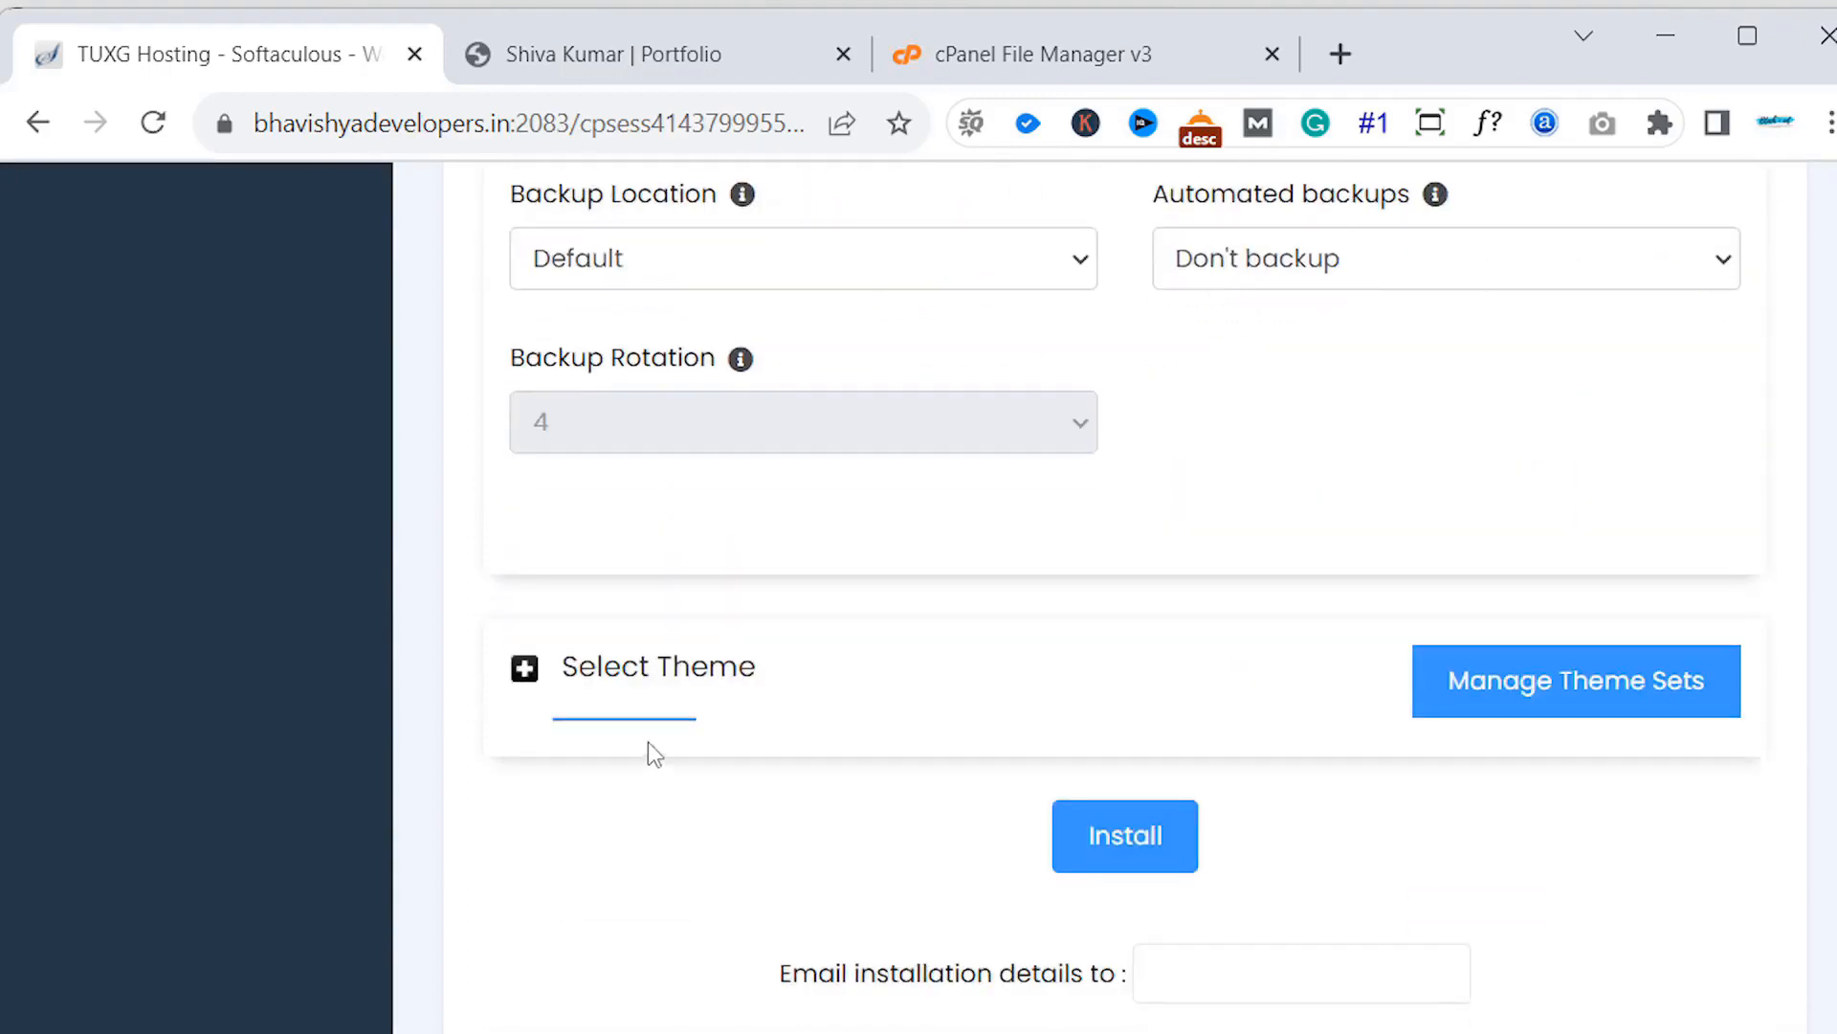
# - Enter the e-mail address that should receive the installation details
pyautogui.click(636, 689)
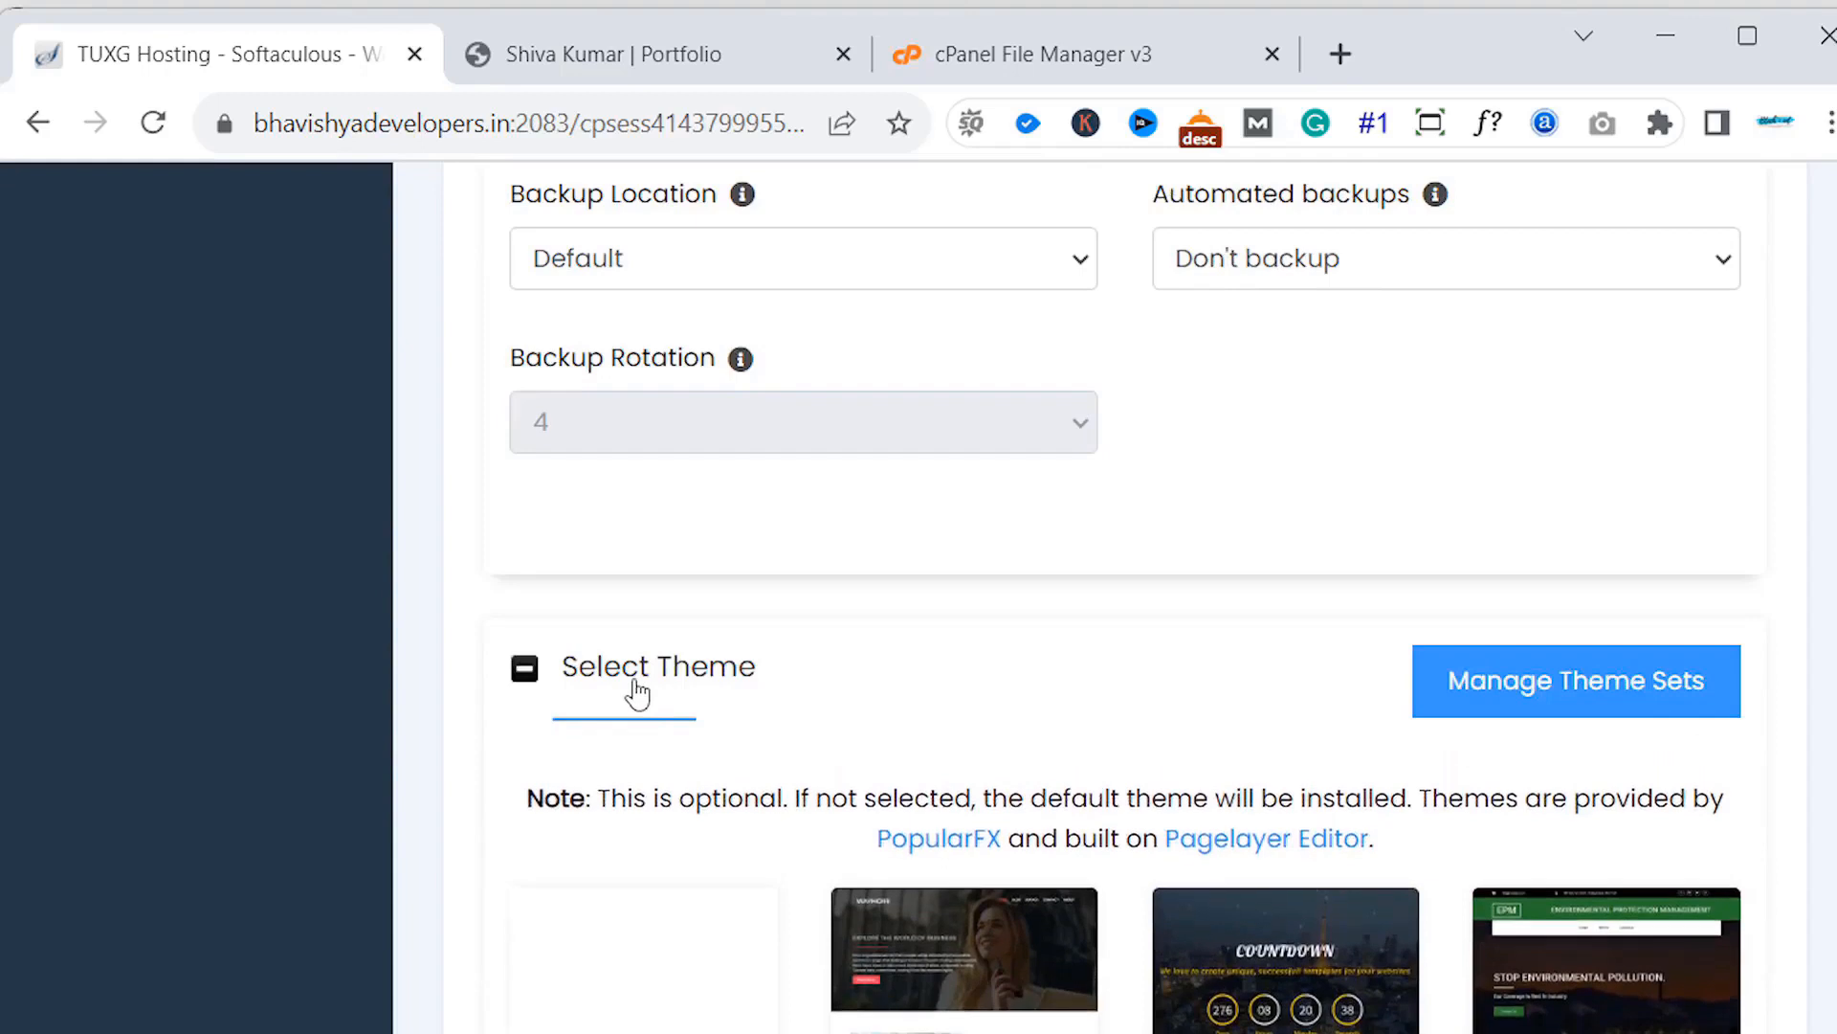
pyautogui.click(637, 689)
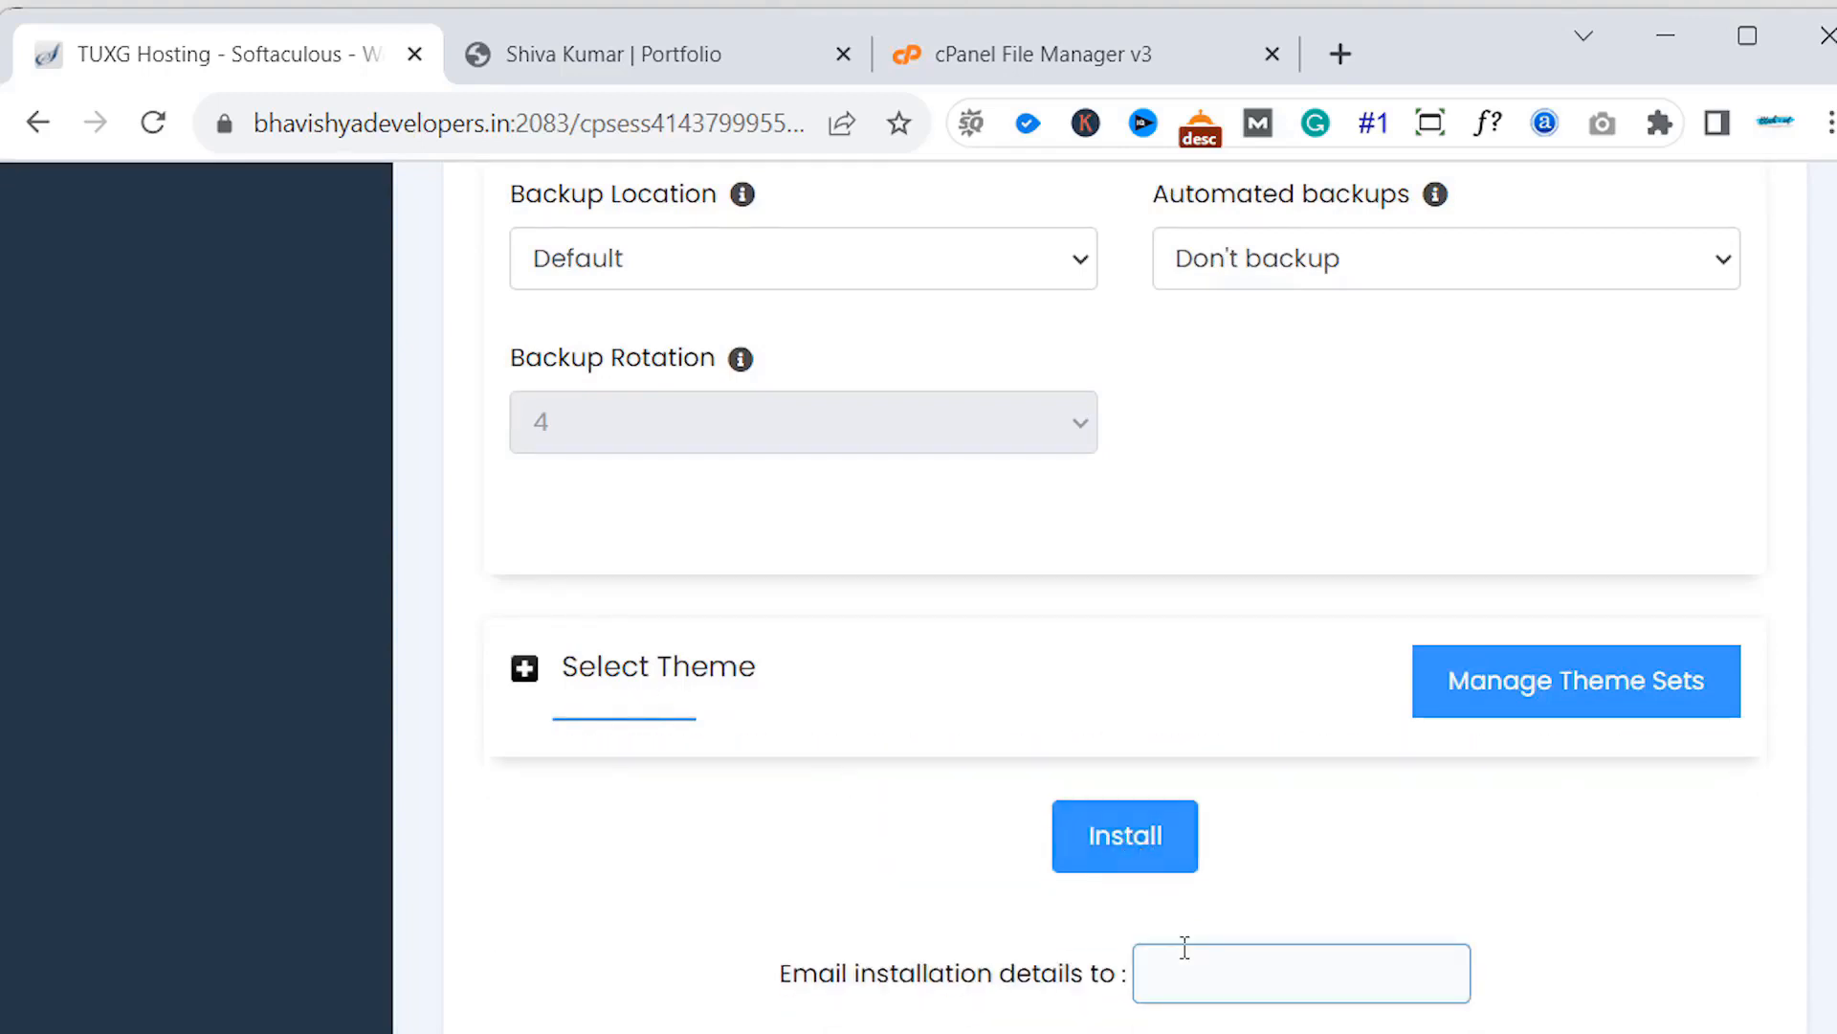
pyautogui.click(1185, 948)
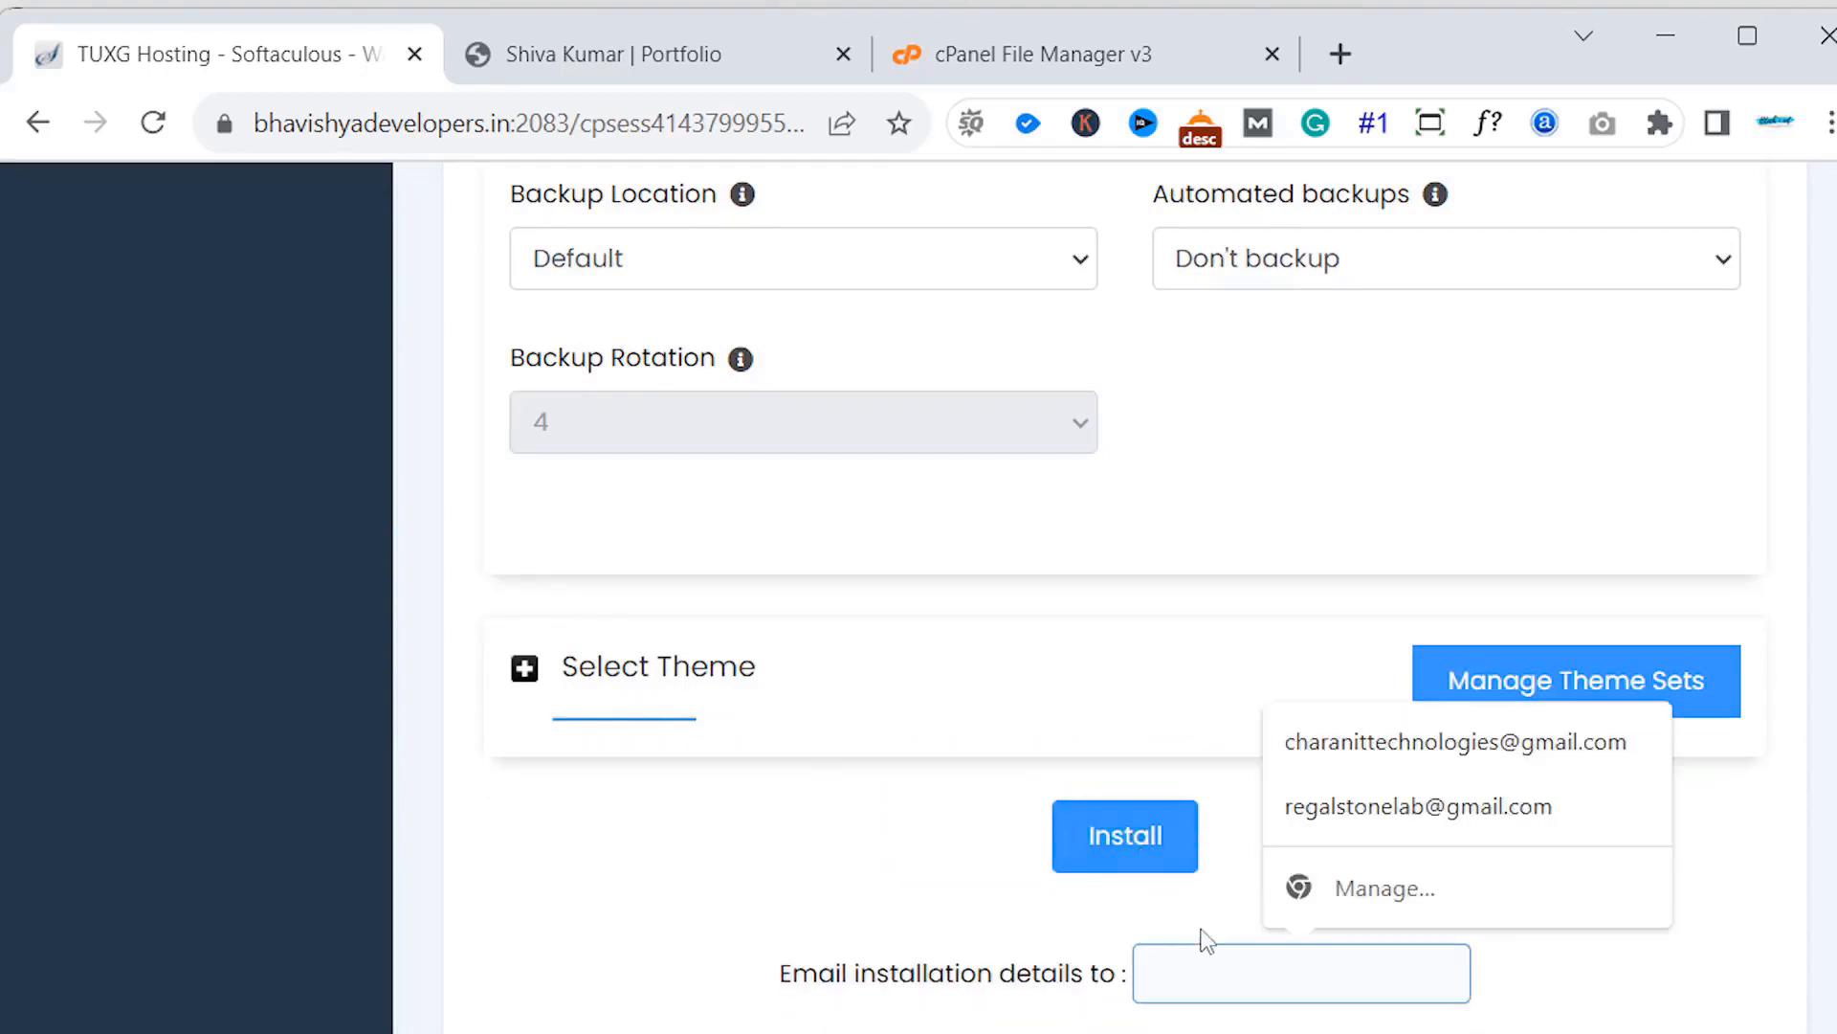
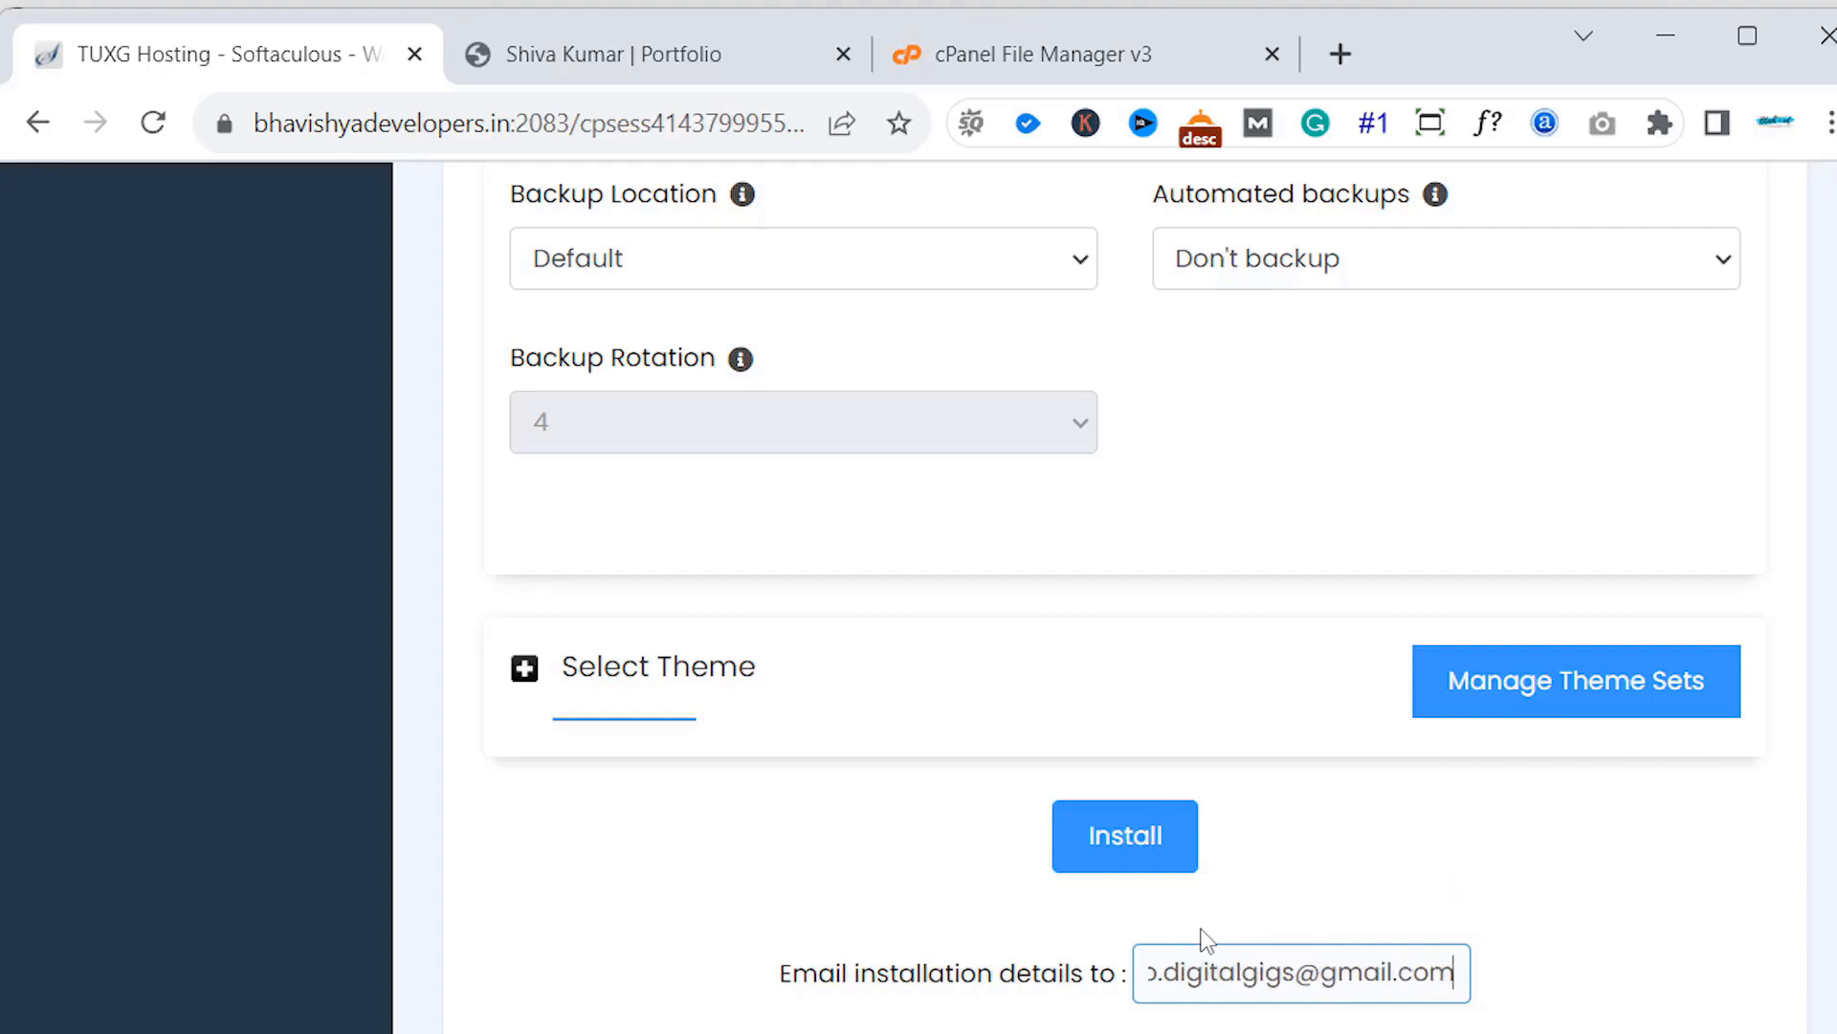
# - Attempt the install and dismiss the weak-password warning
pyautogui.click(1169, 836)
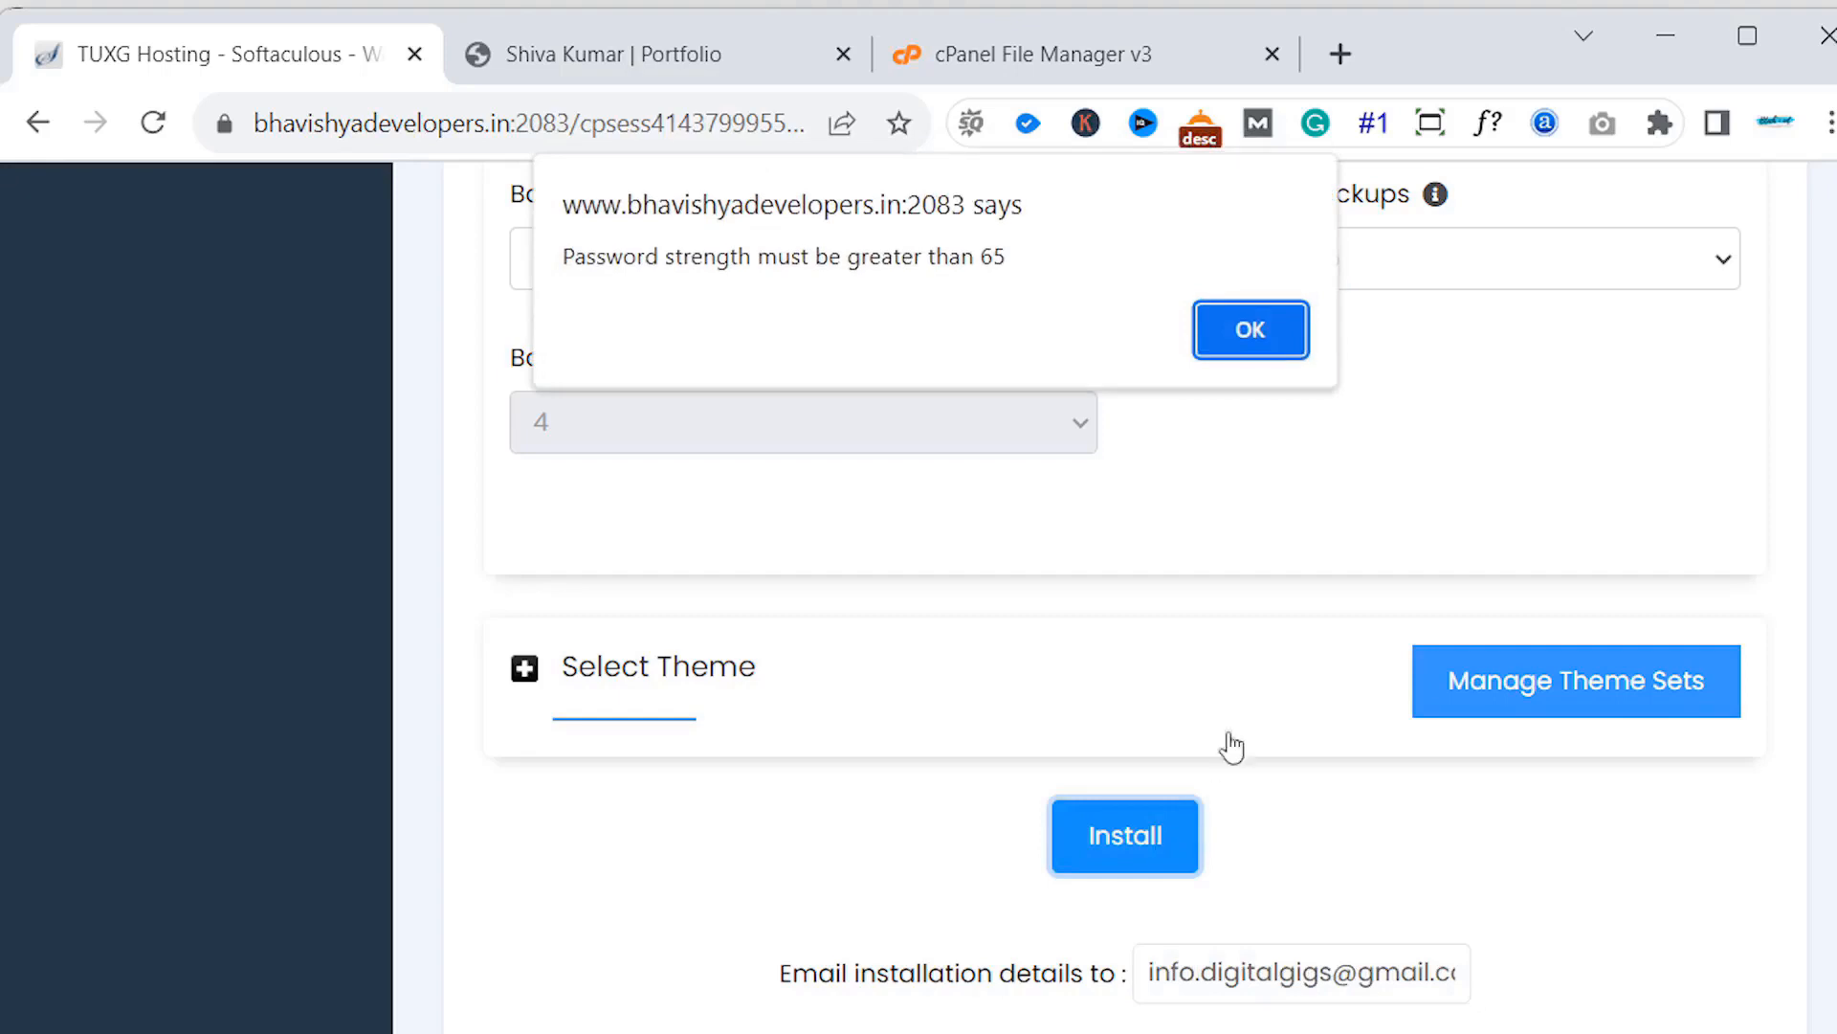
pyautogui.click(1285, 340)
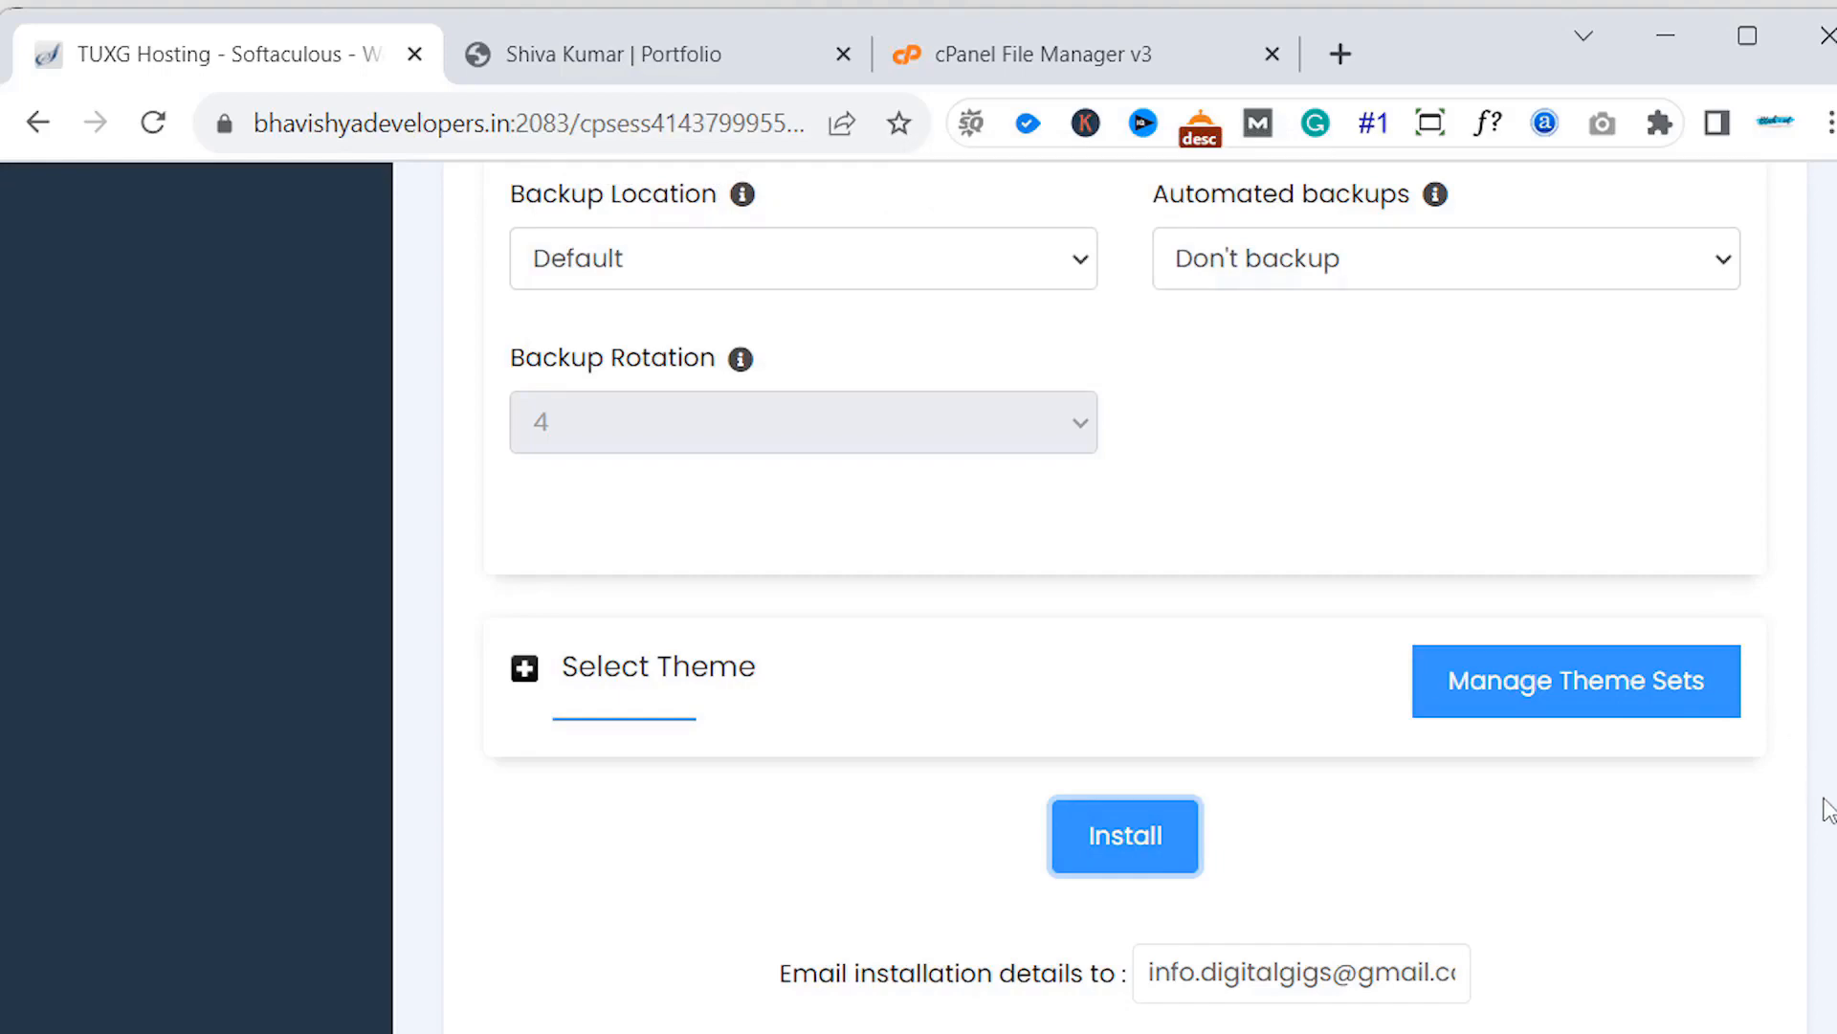
pyautogui.scroll(5, 1809, 622)
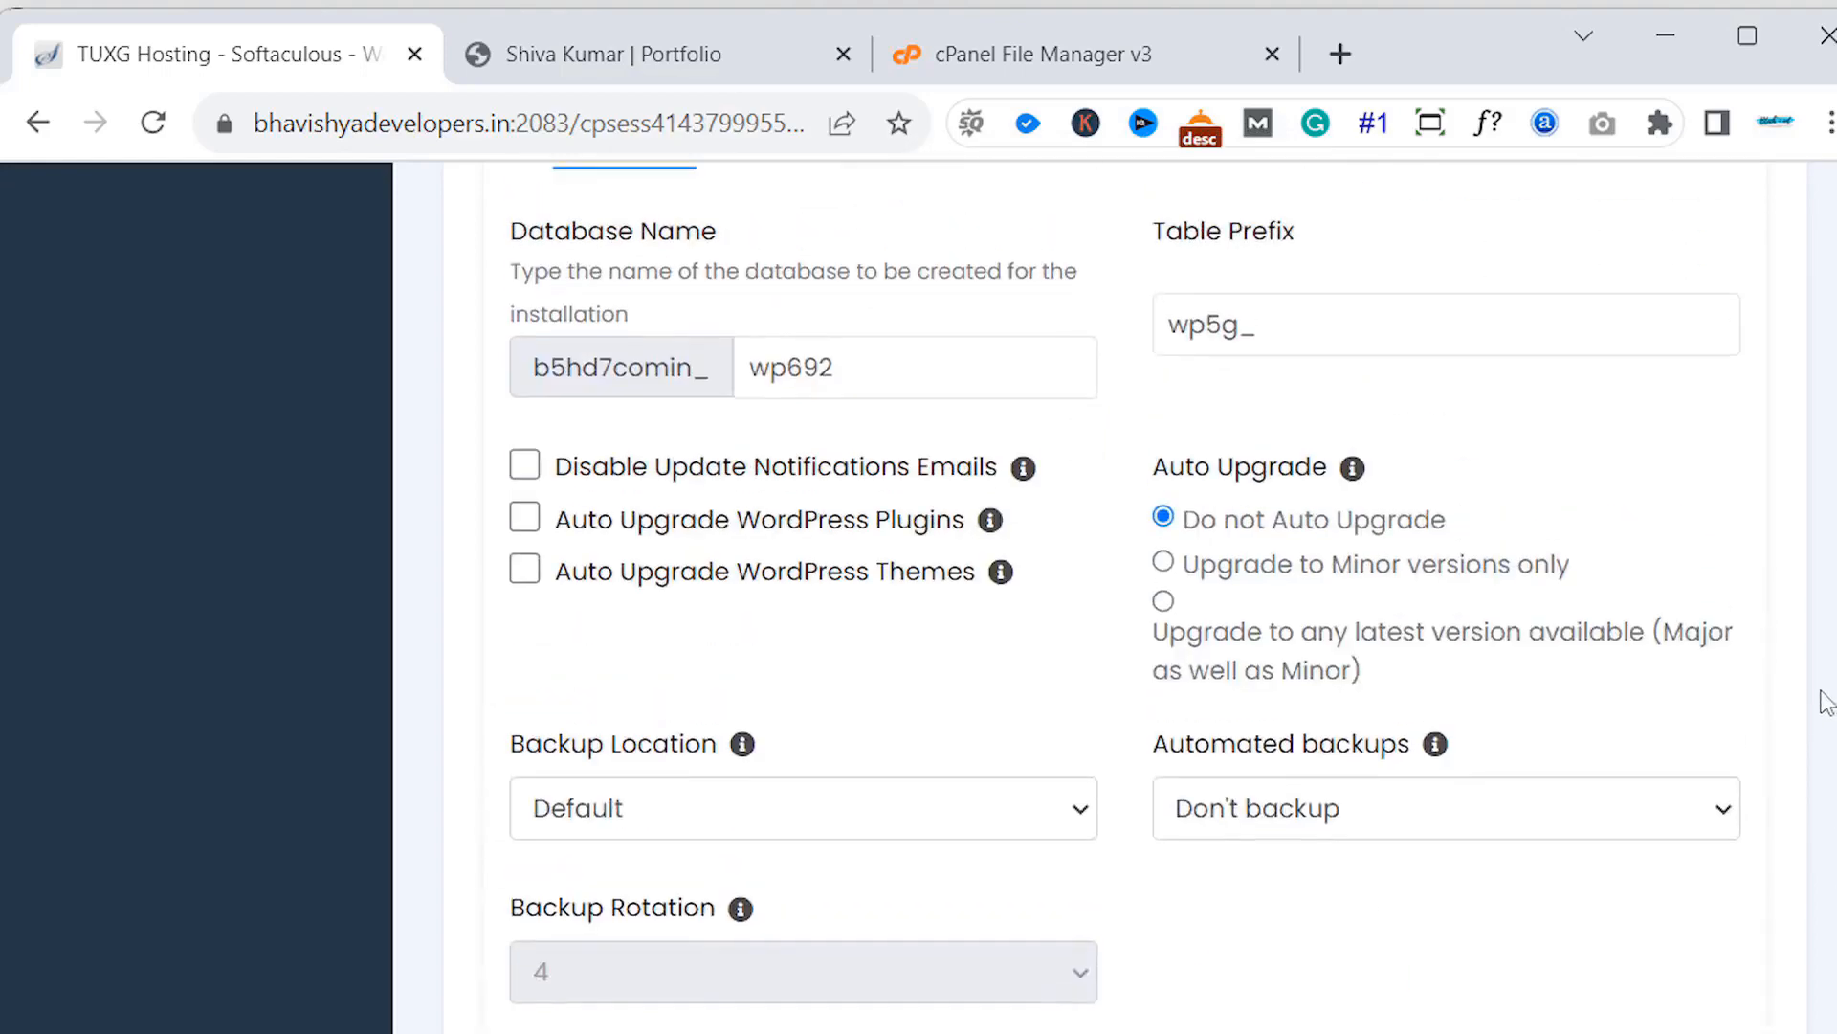
pyautogui.moveTo(1817, 698); pyautogui.dragTo(1797, 594)
pyautogui.click(1806, 577)
# - Generate a strong random admin password and run the WordPress installation
pyautogui.scroll(8, 1819, 560)
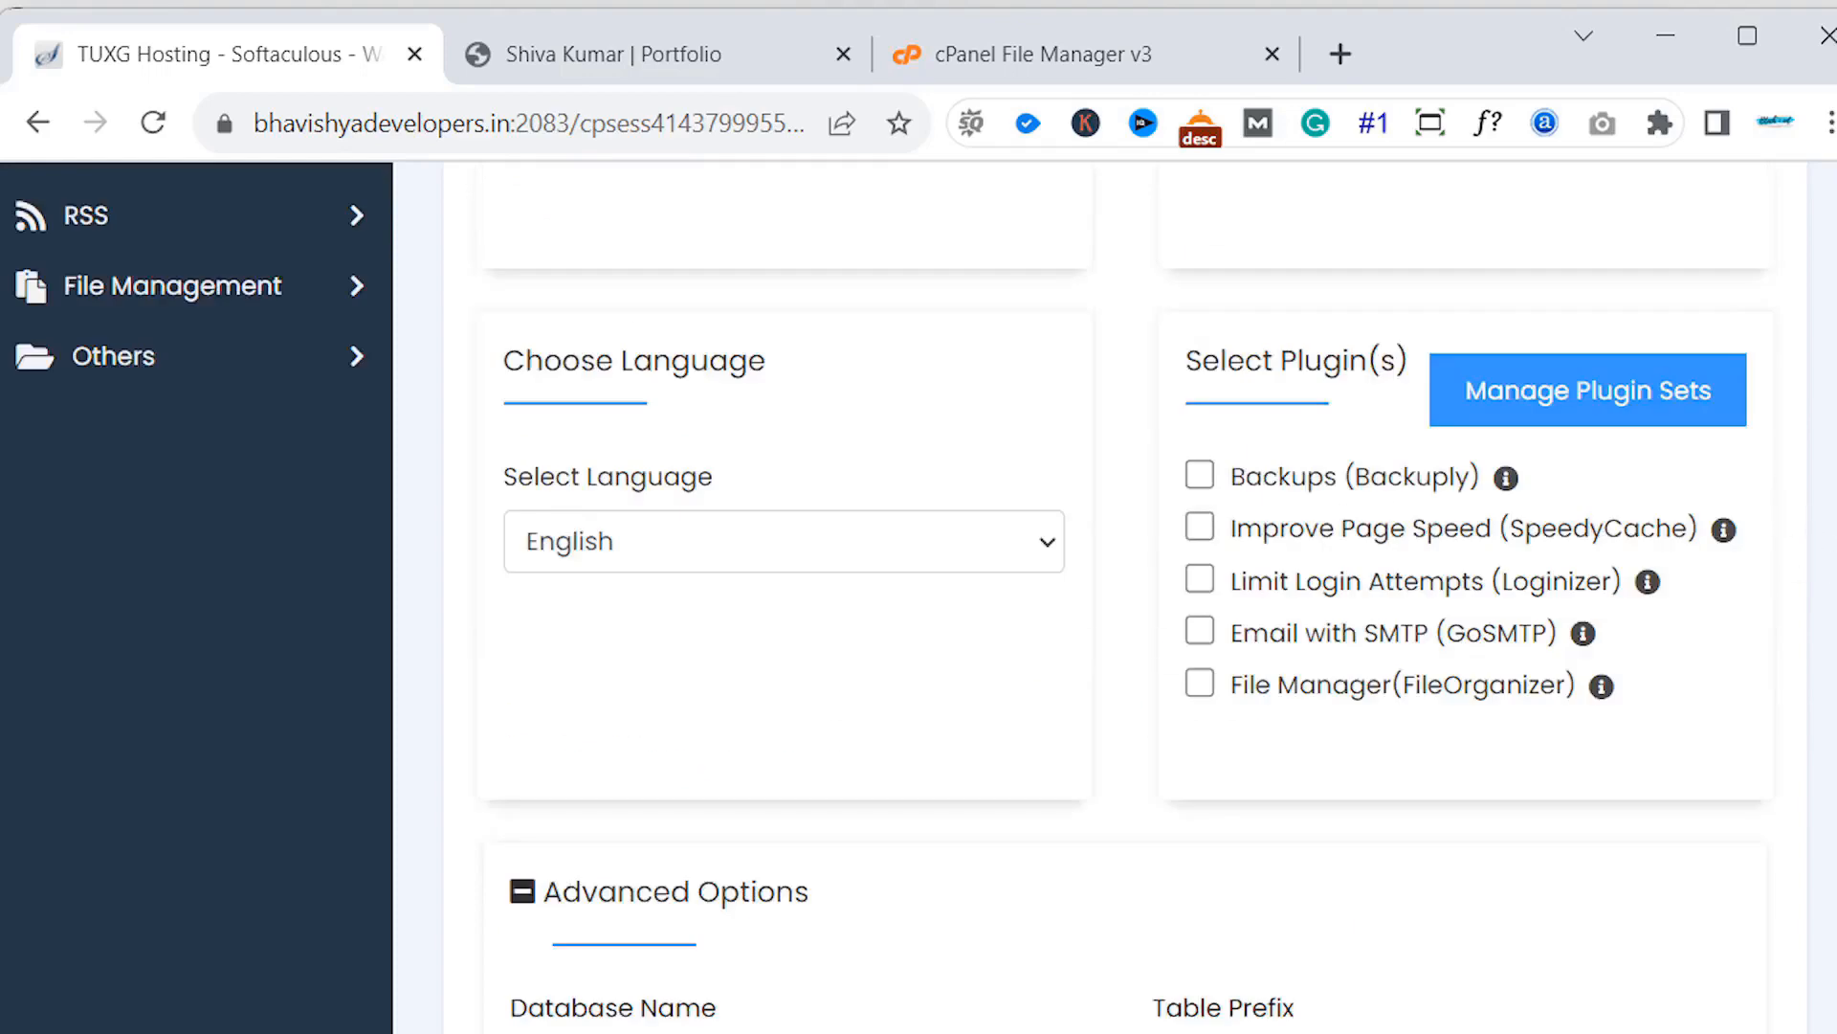
pyautogui.scroll(5, 1644, 392)
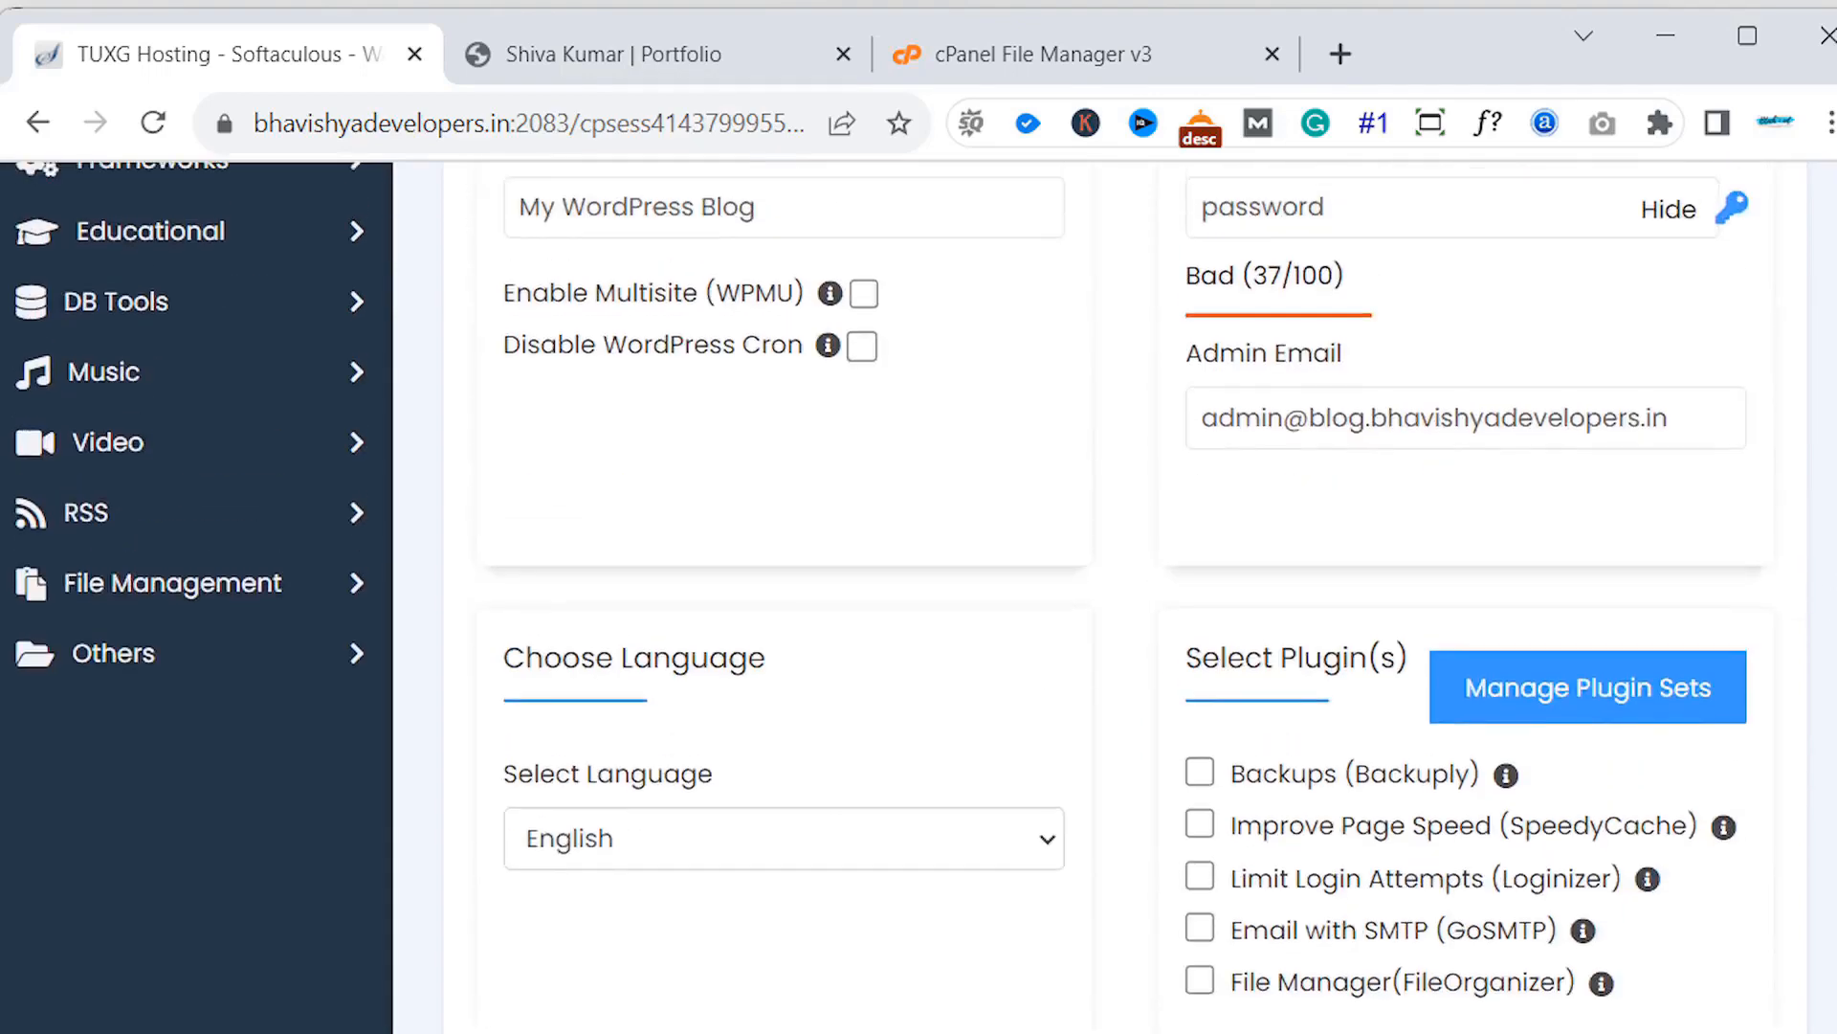
pyautogui.click(1732, 386)
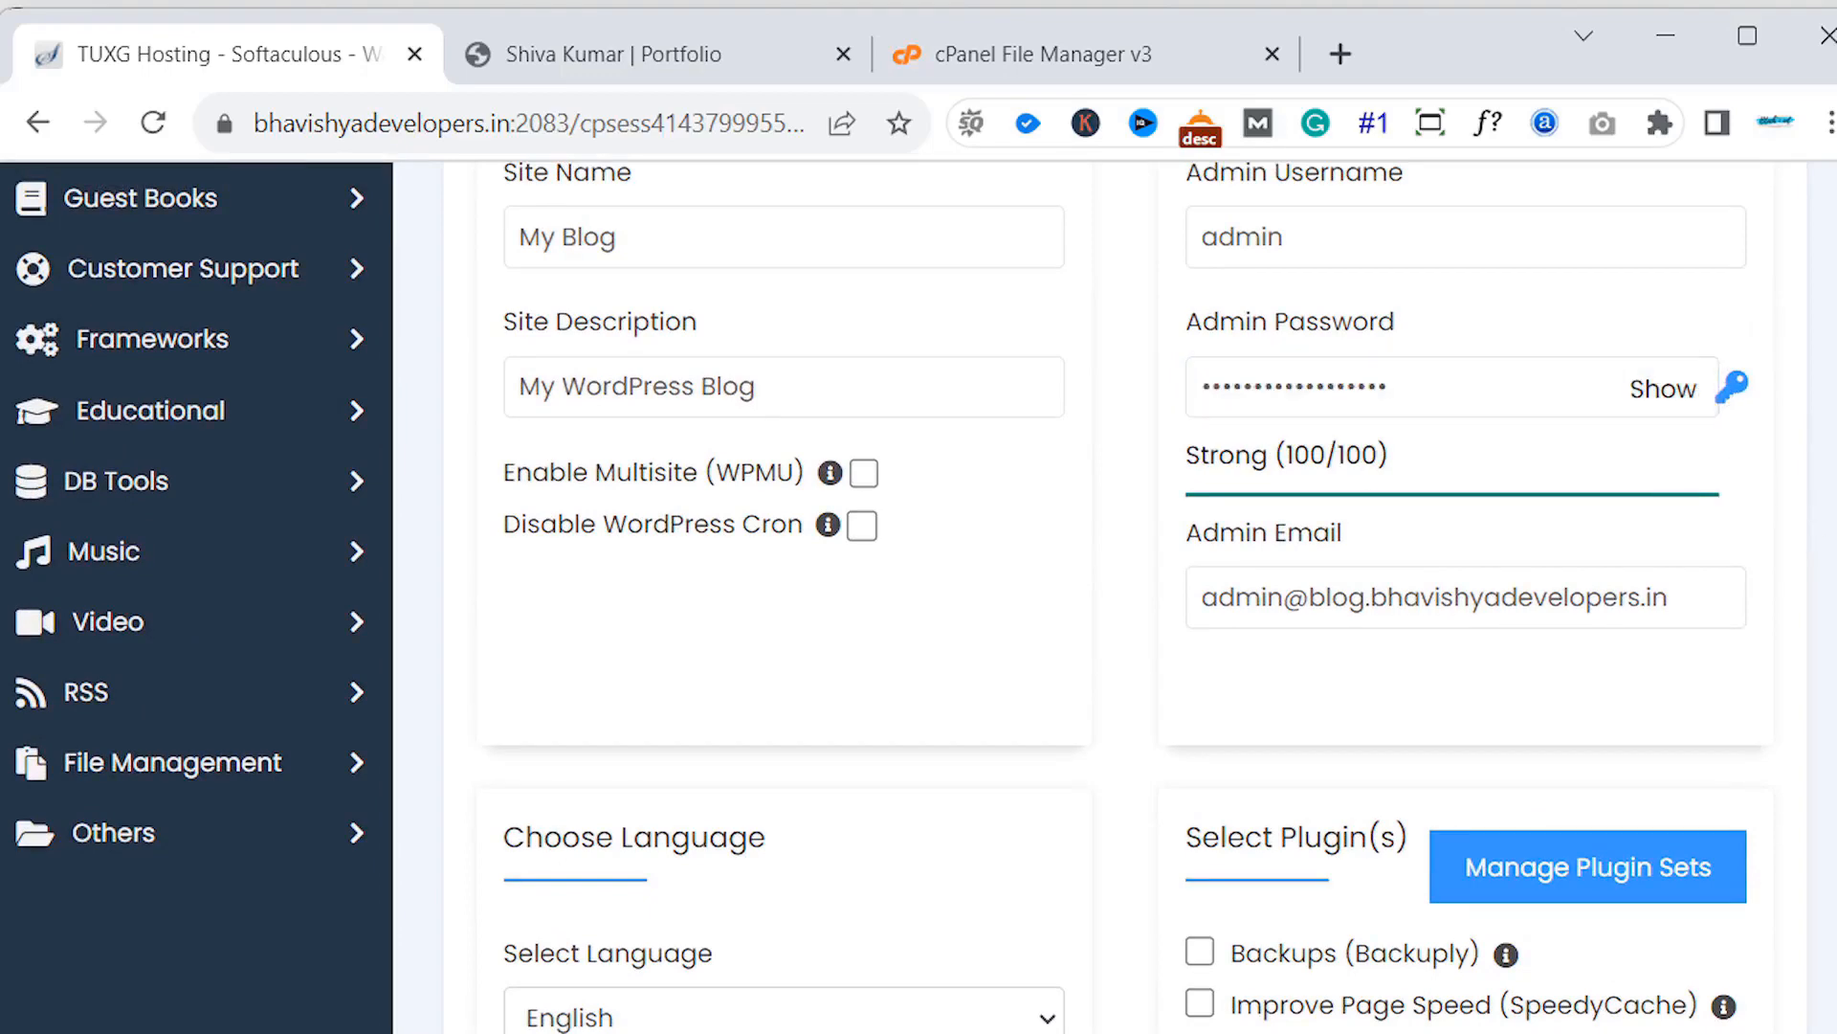
pyautogui.scroll(-20, 1111, 593)
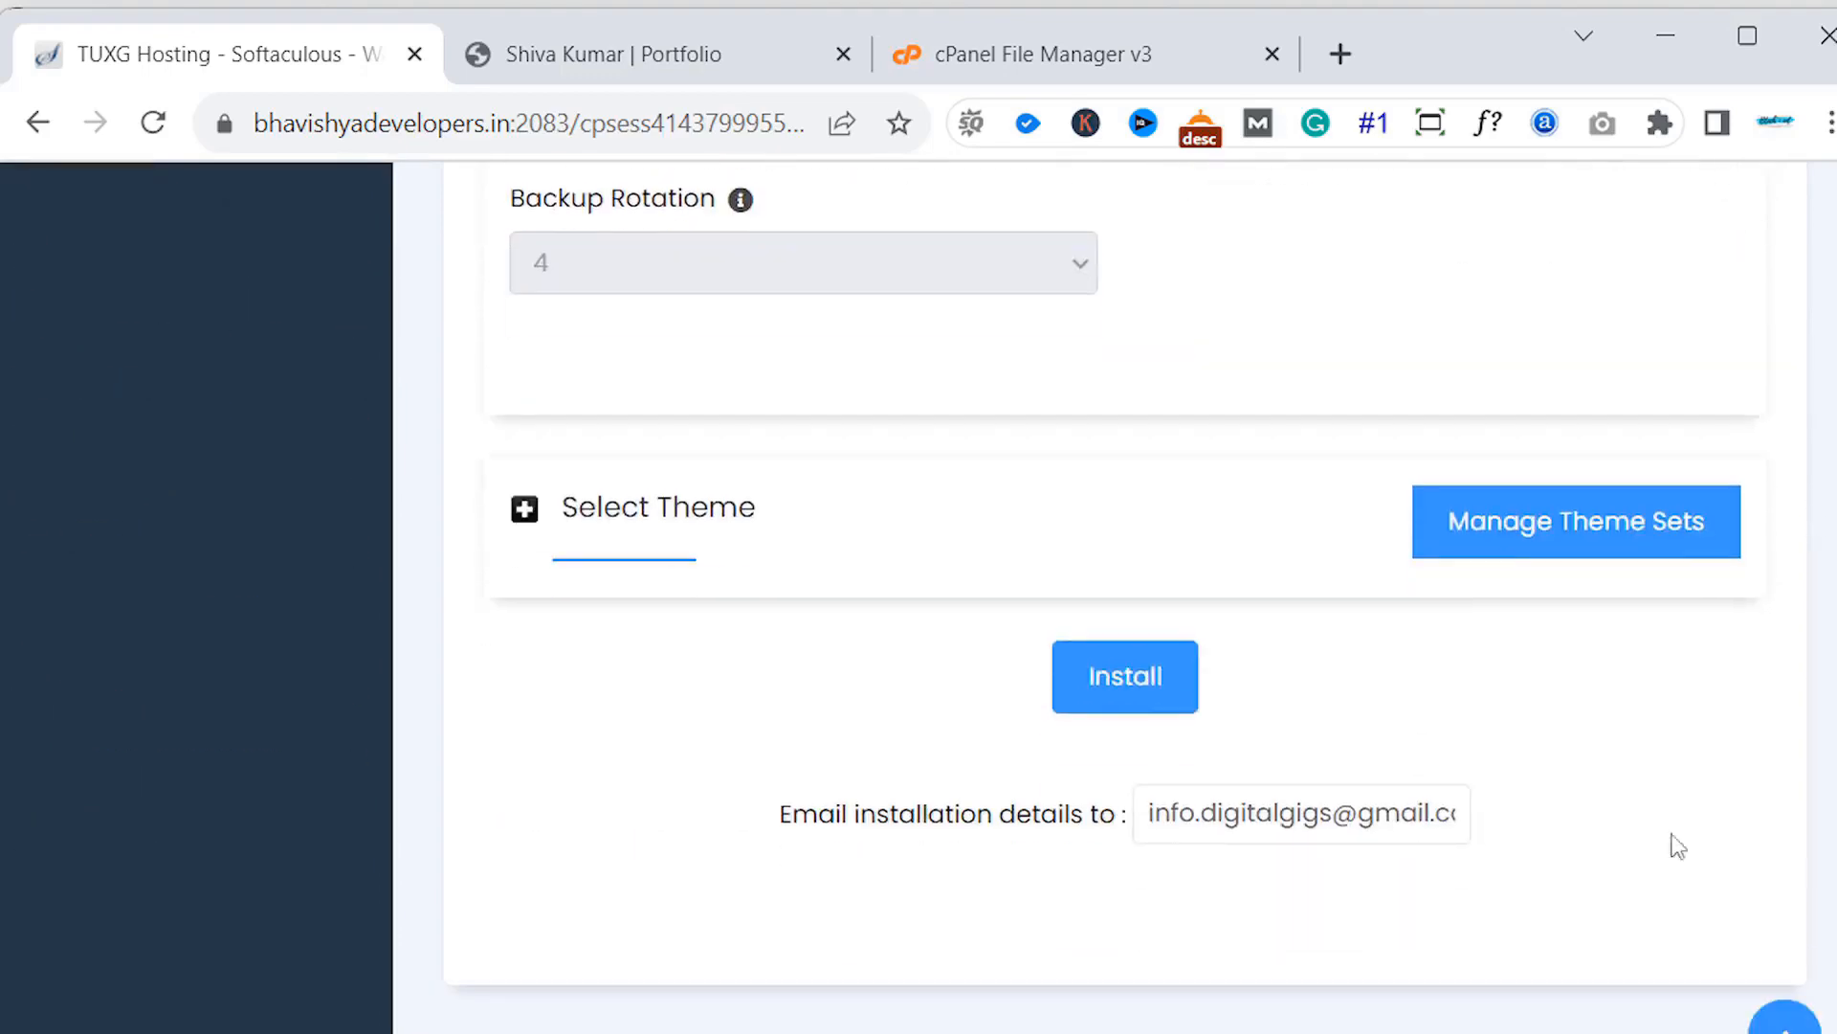
pyautogui.click(1169, 689)
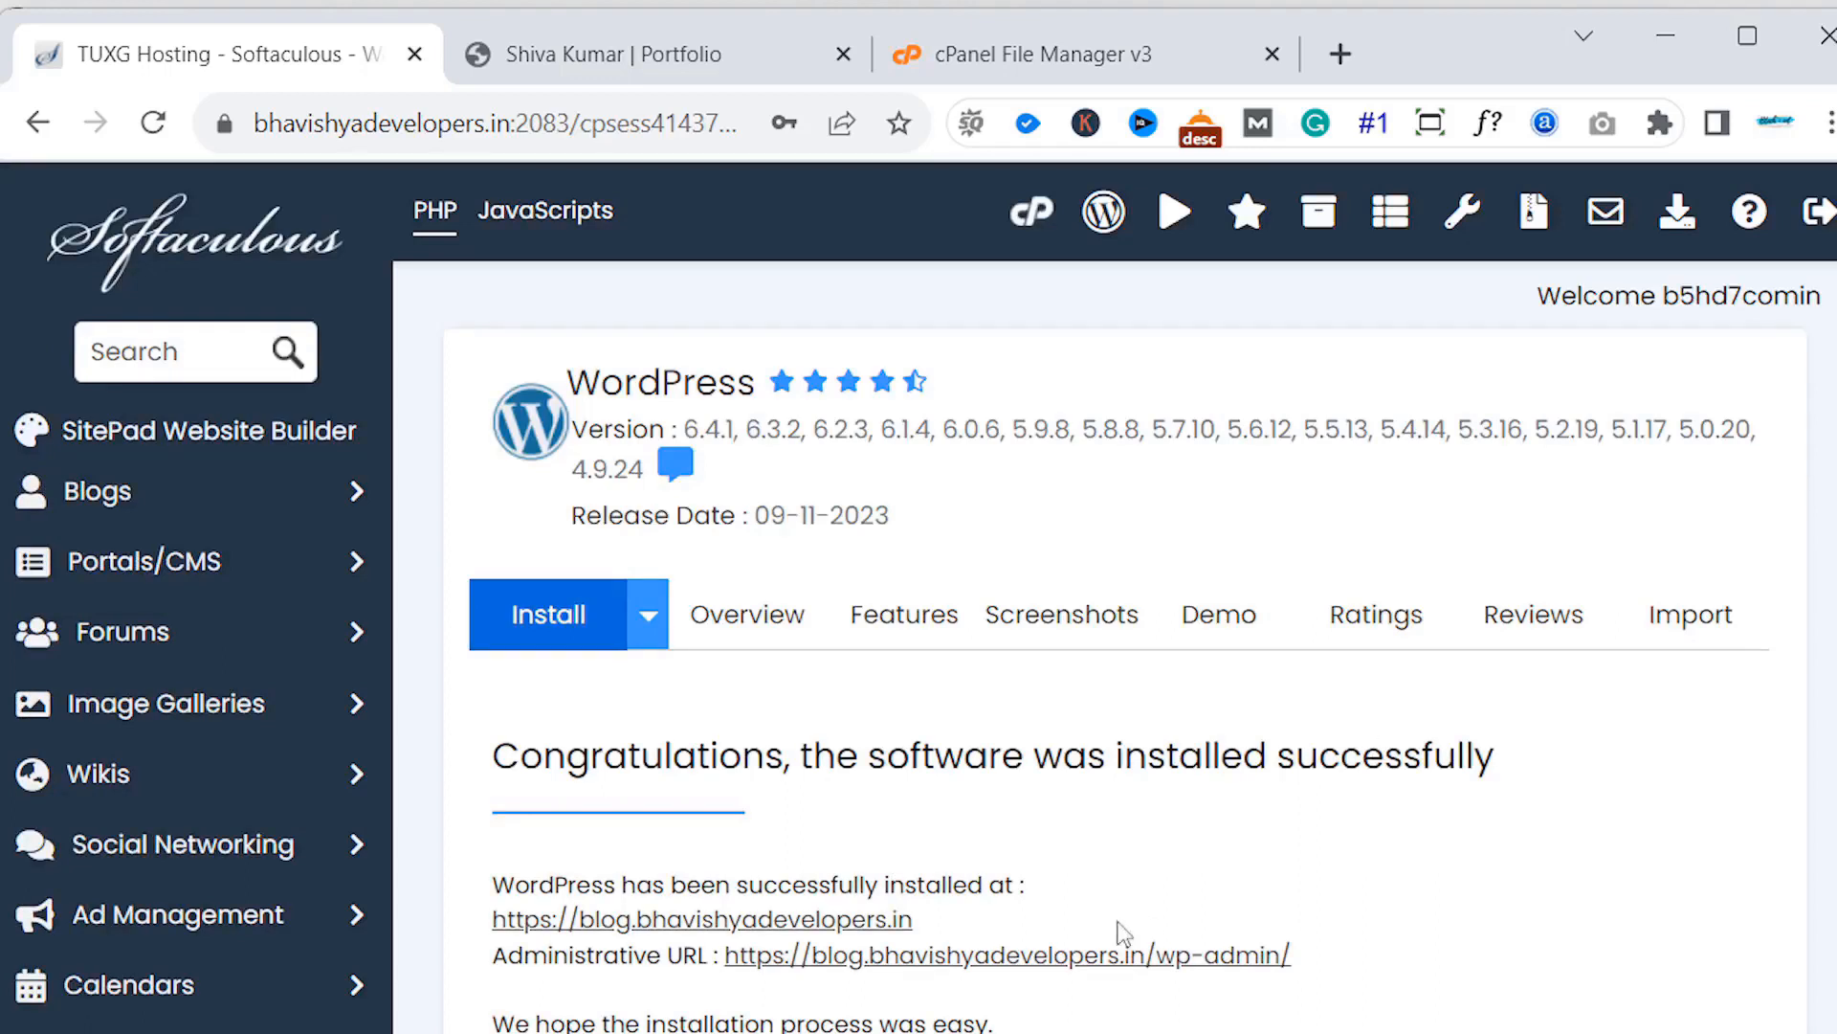
# - Open the installed blog URL in a new browser tab
pyautogui.rightClick(792, 933)
pyautogui.click(842, 951)
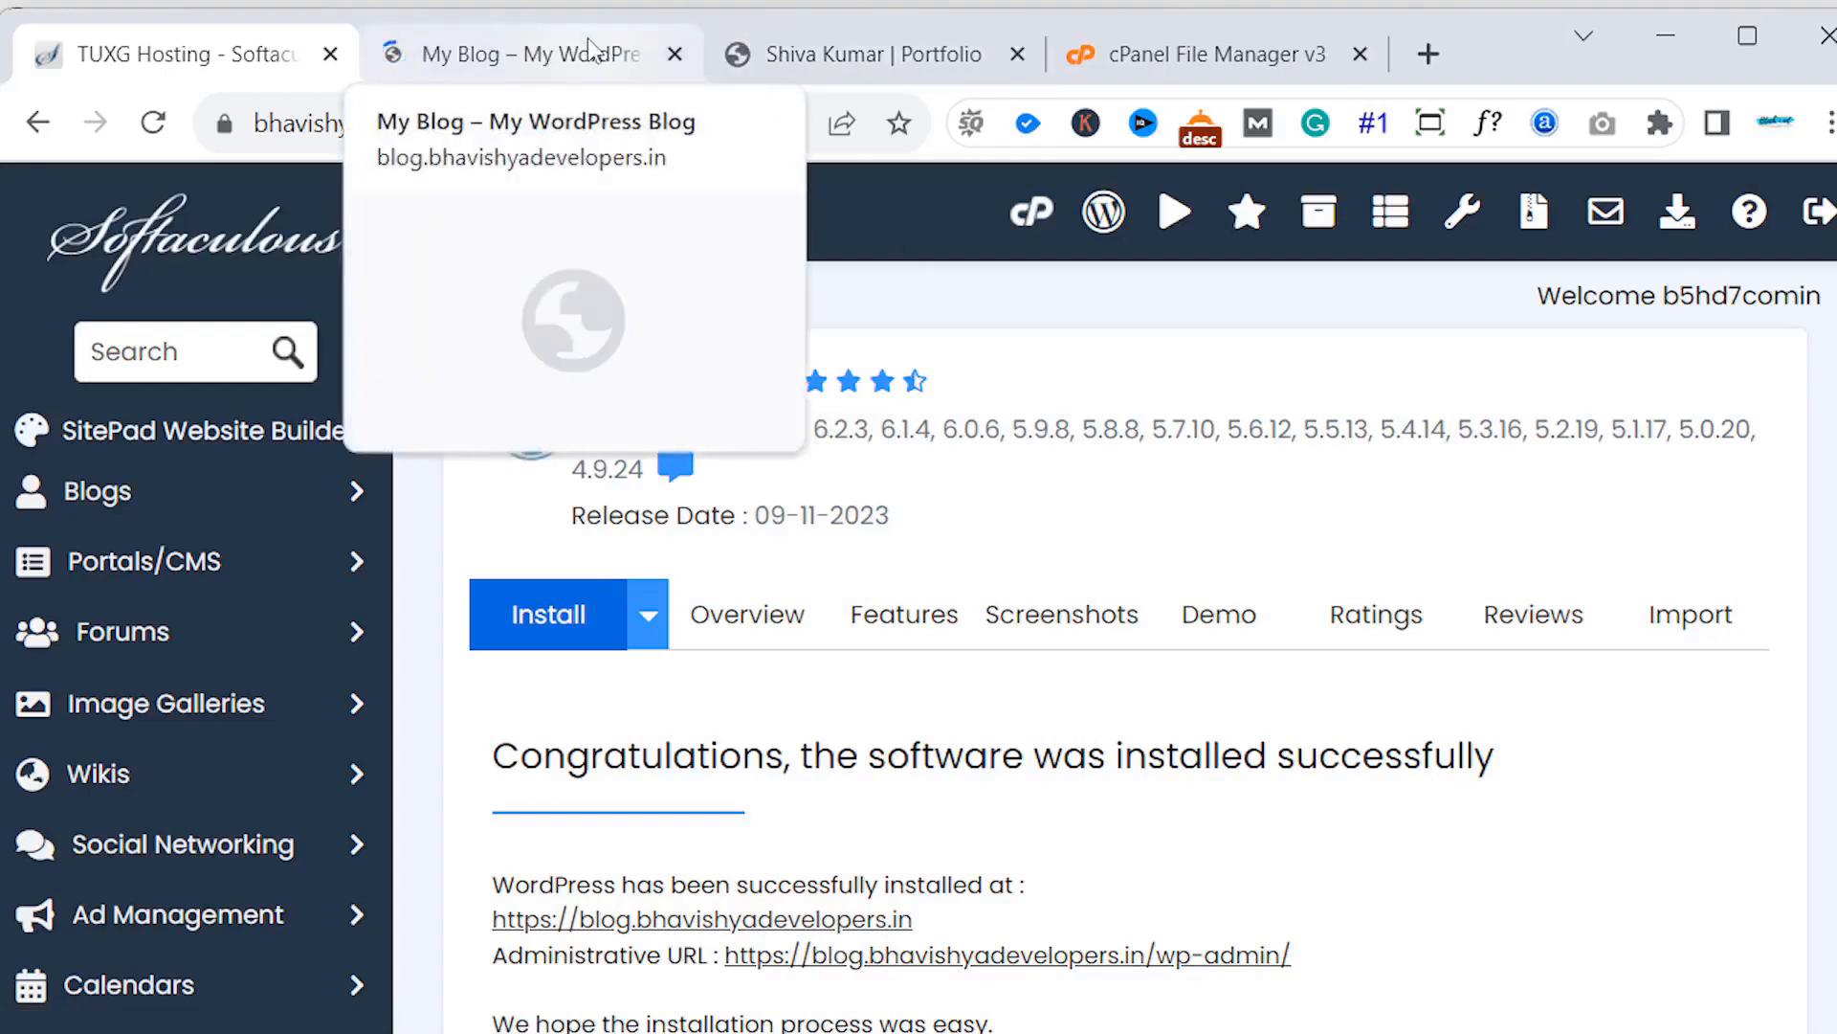
pyautogui.click(591, 49)
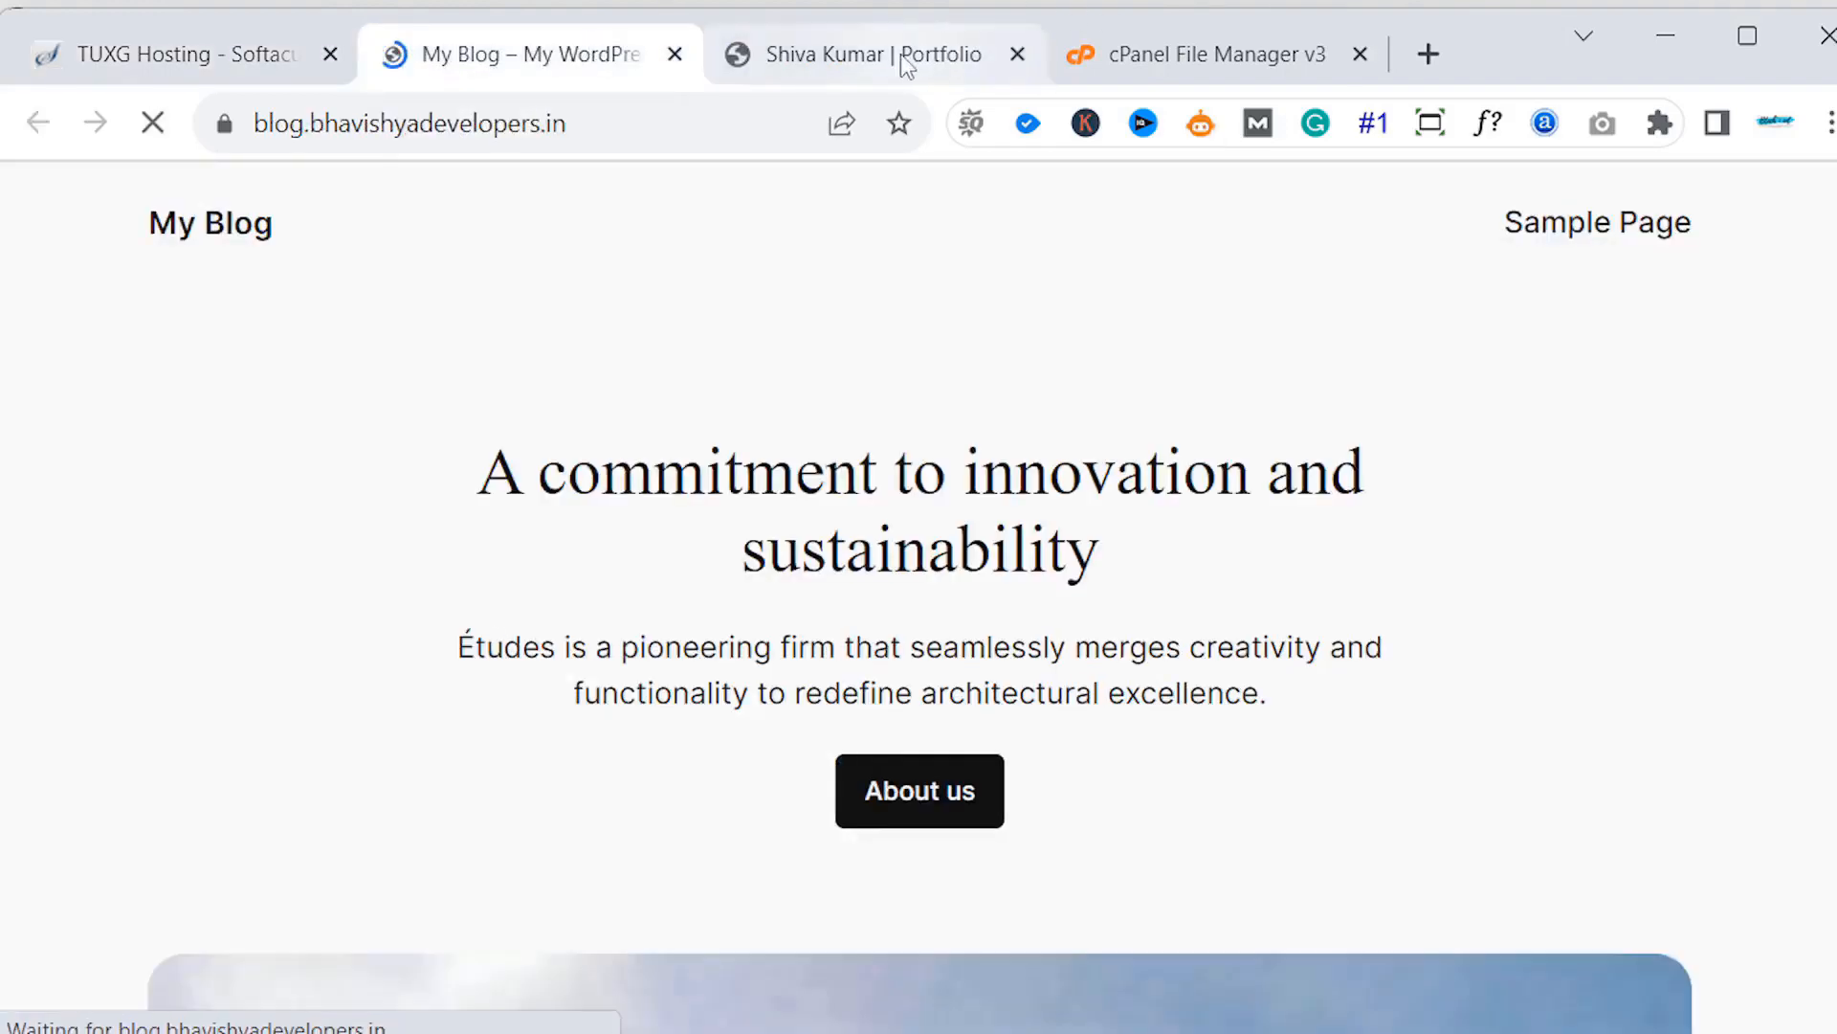
# - Reload the old portfolio tab so it shows My Blog, then close the duplicate tab
pyautogui.click(900, 54)
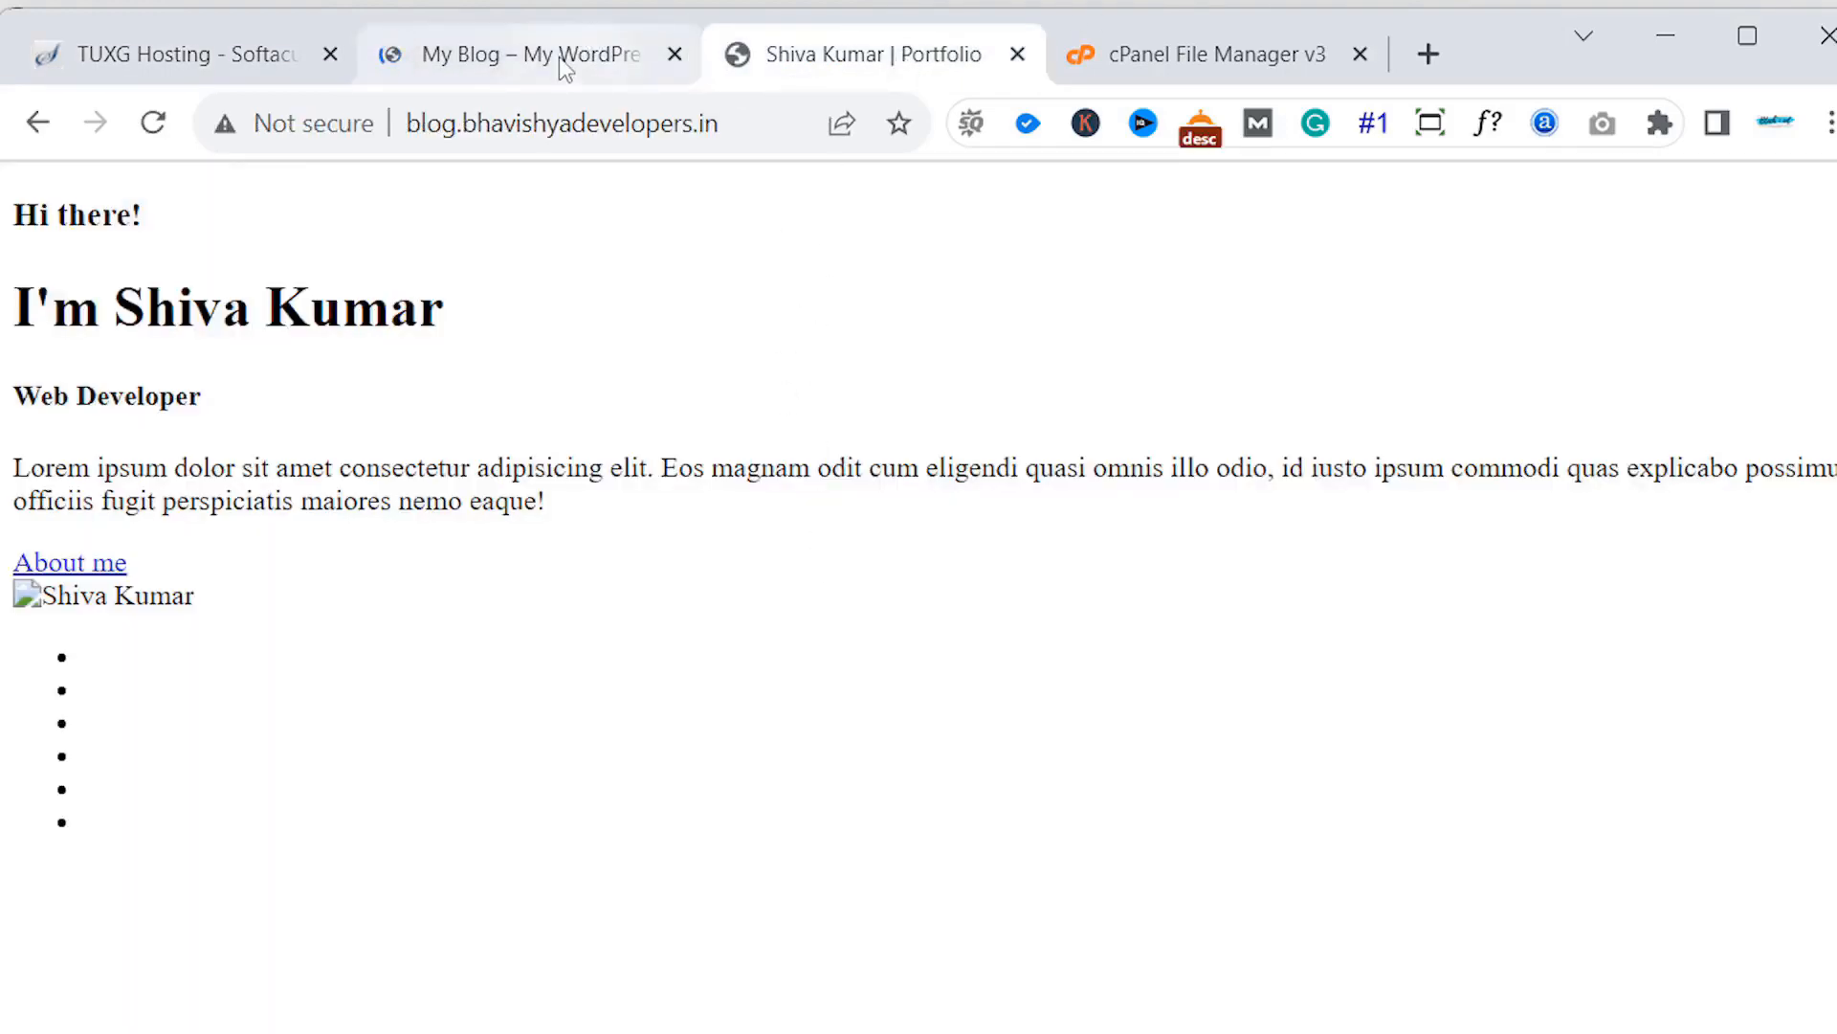
pyautogui.click(559, 55)
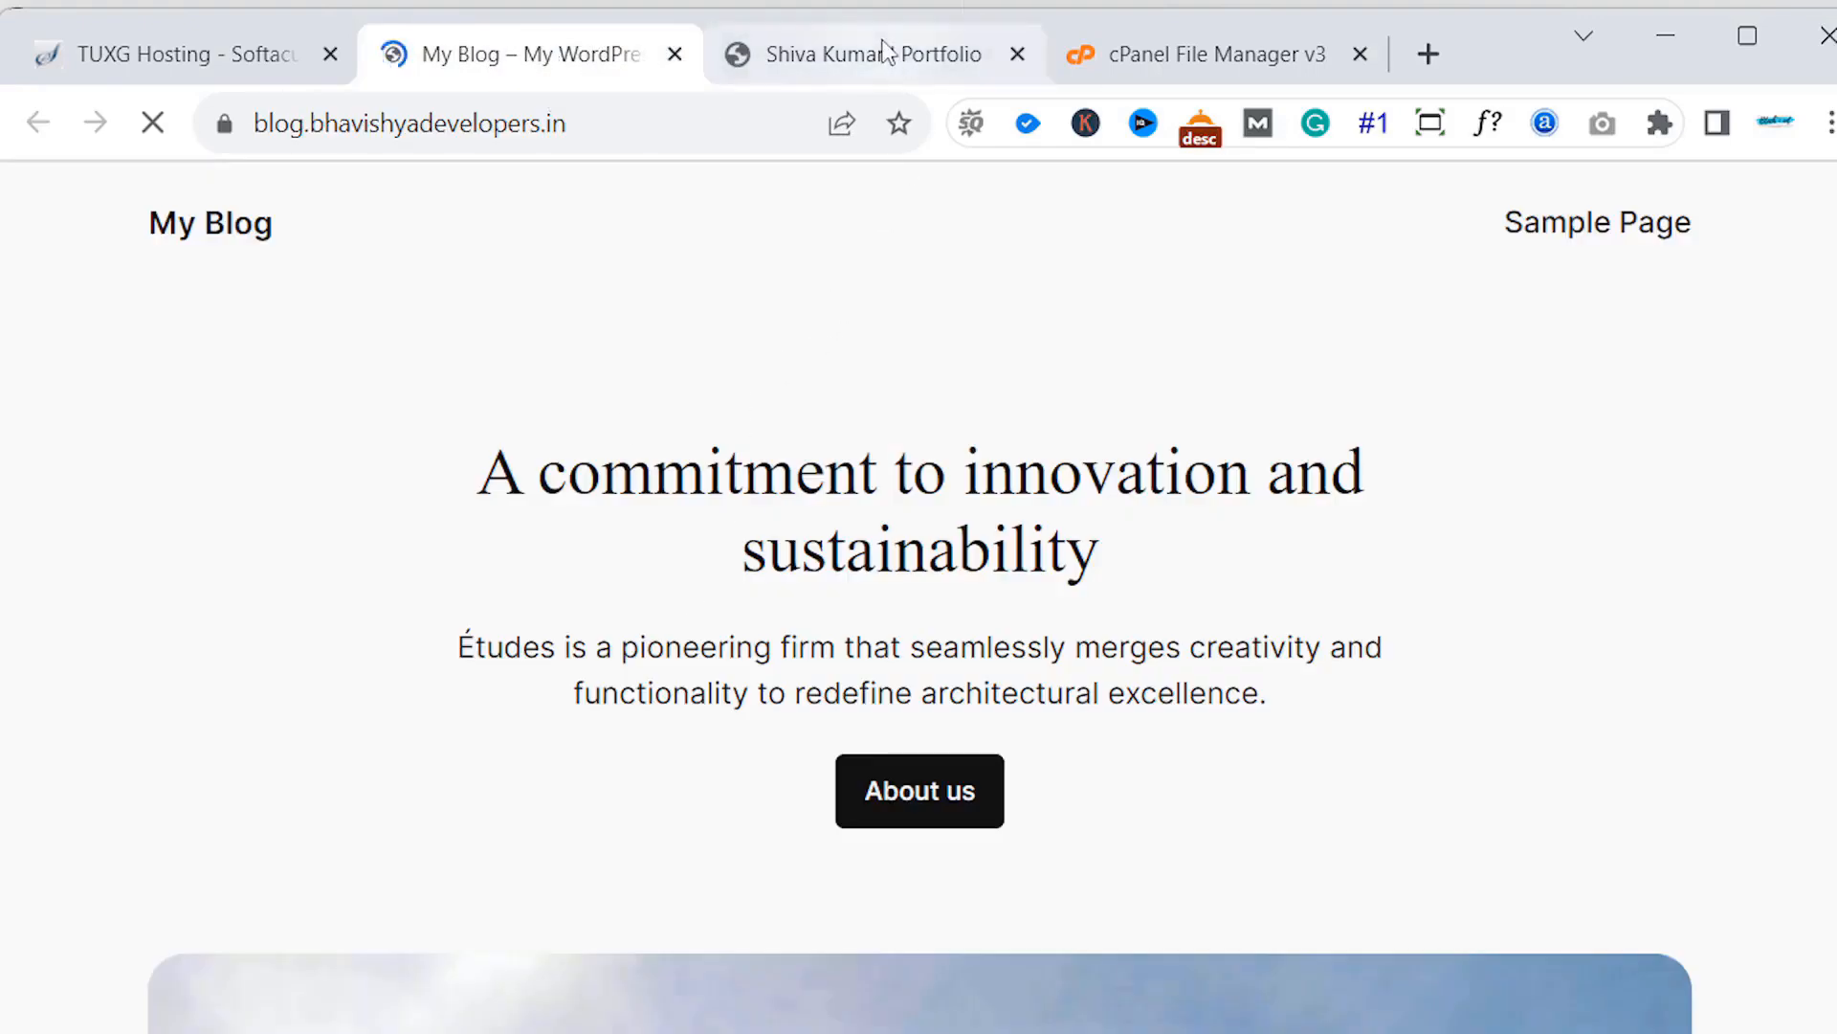
pyautogui.click(882, 53)
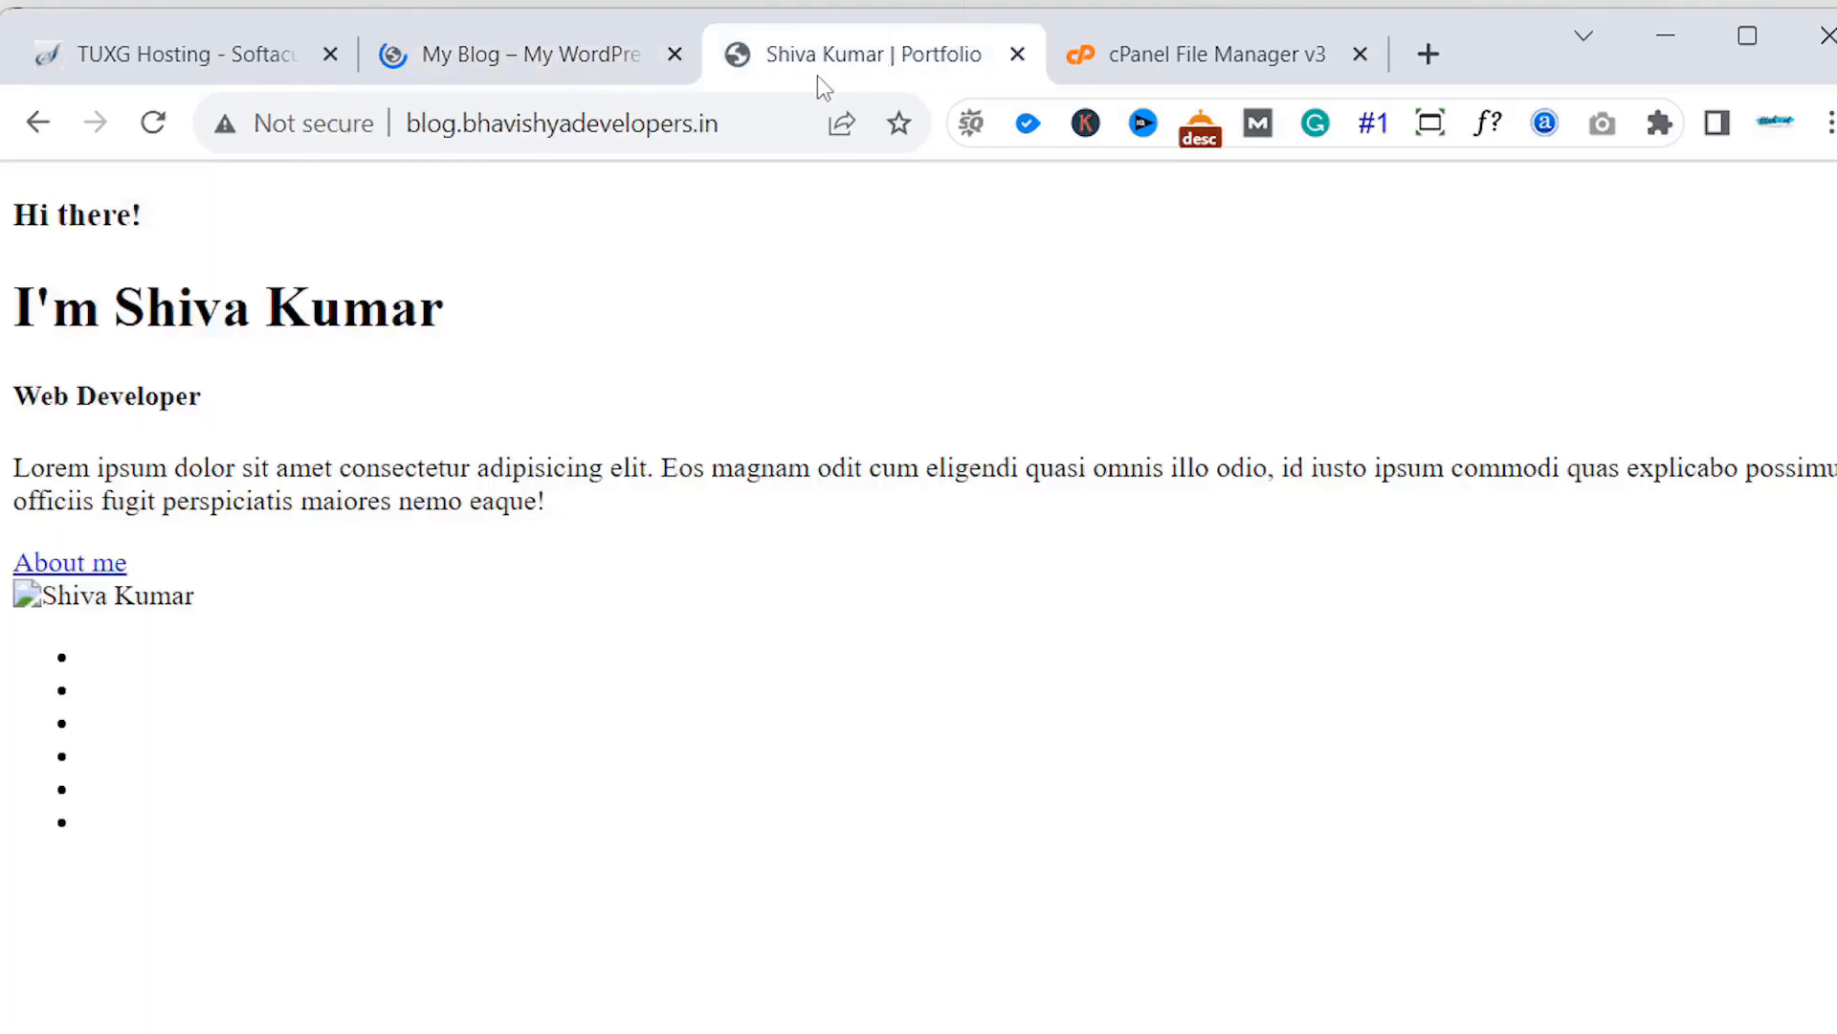
pyautogui.click(136, 126)
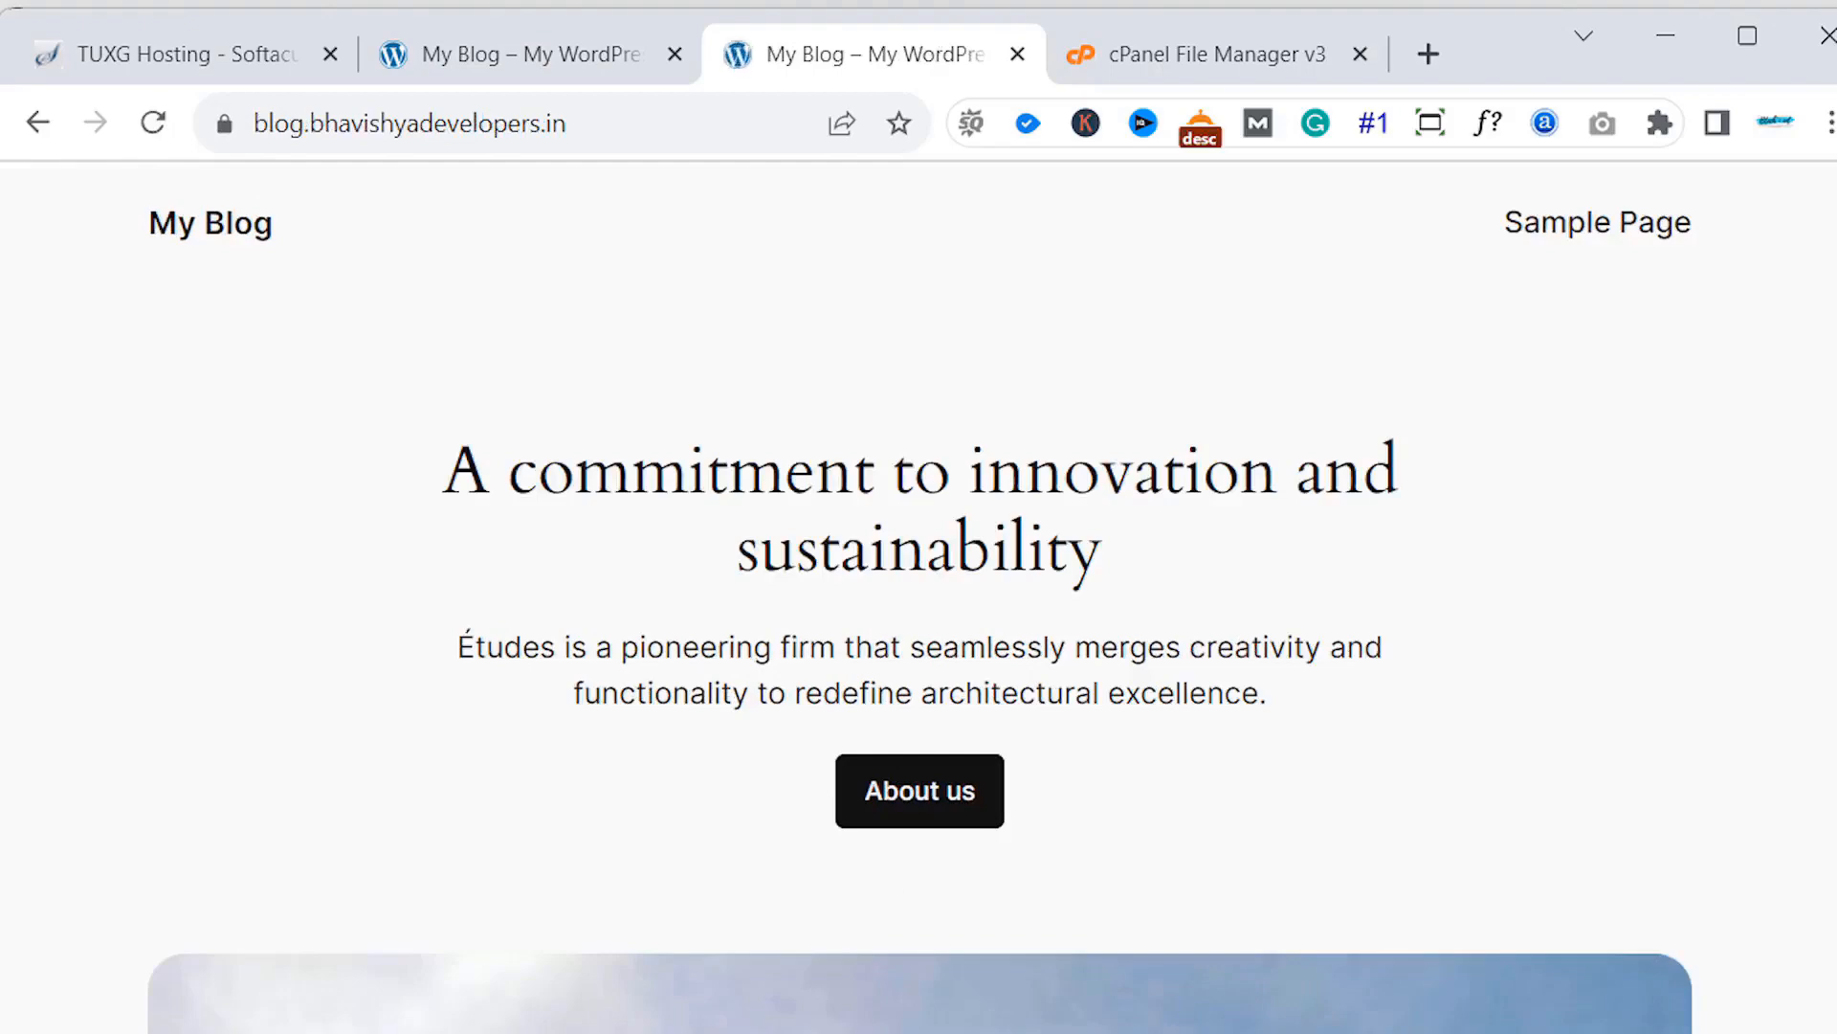
pyautogui.click(1018, 56)
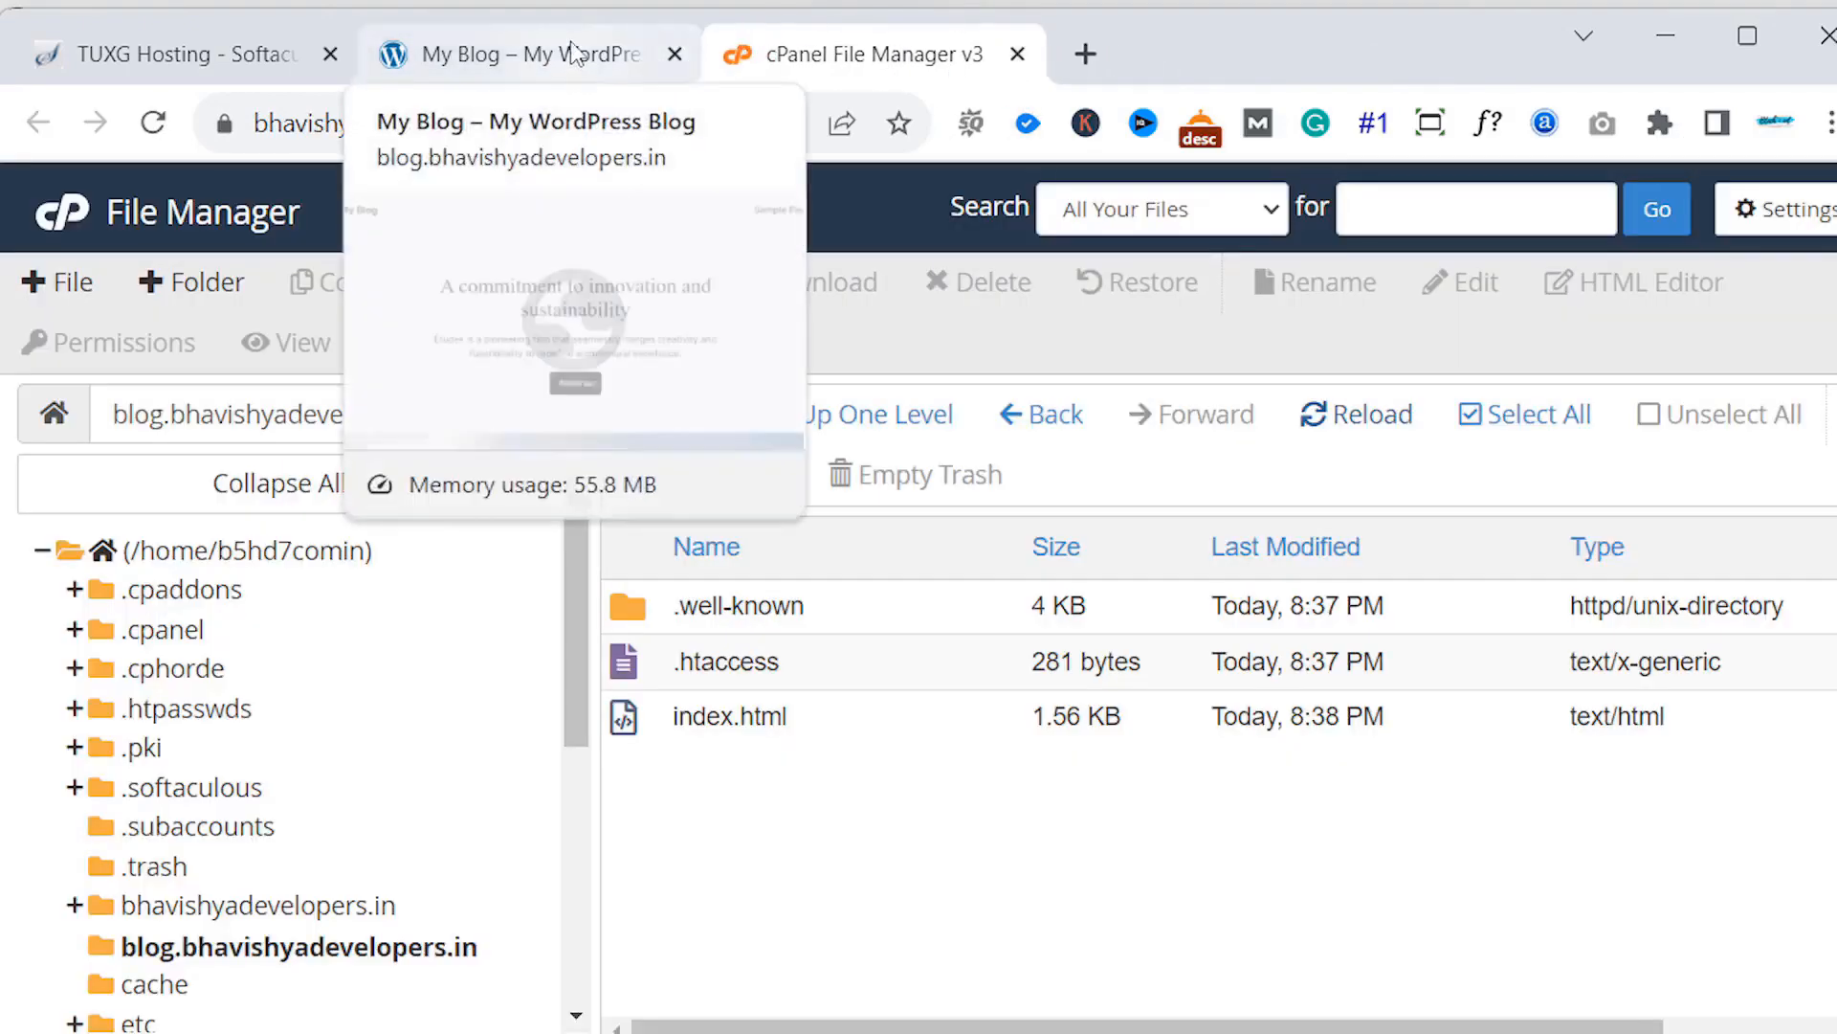
# - Append /wp-admin to the blog address to load the WordPress login page
pyautogui.click(555, 67)
pyautogui.click(196, 58)
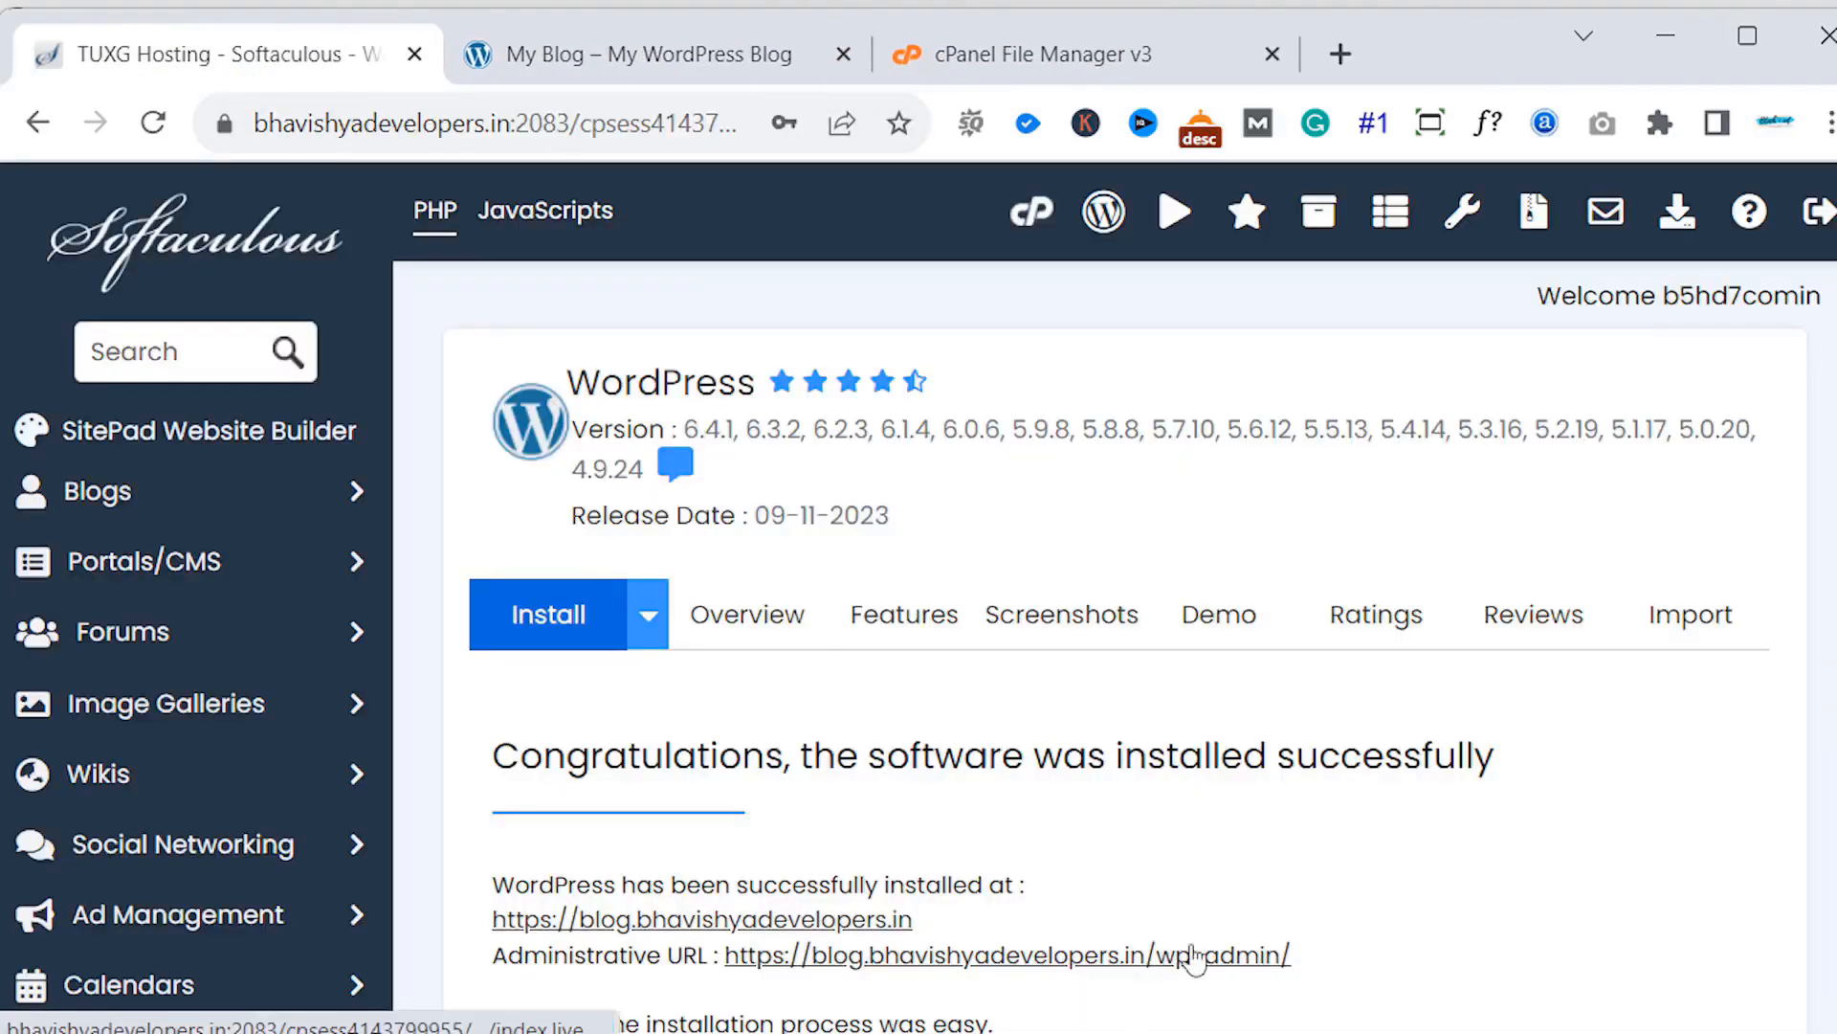
pyautogui.click(810, 62)
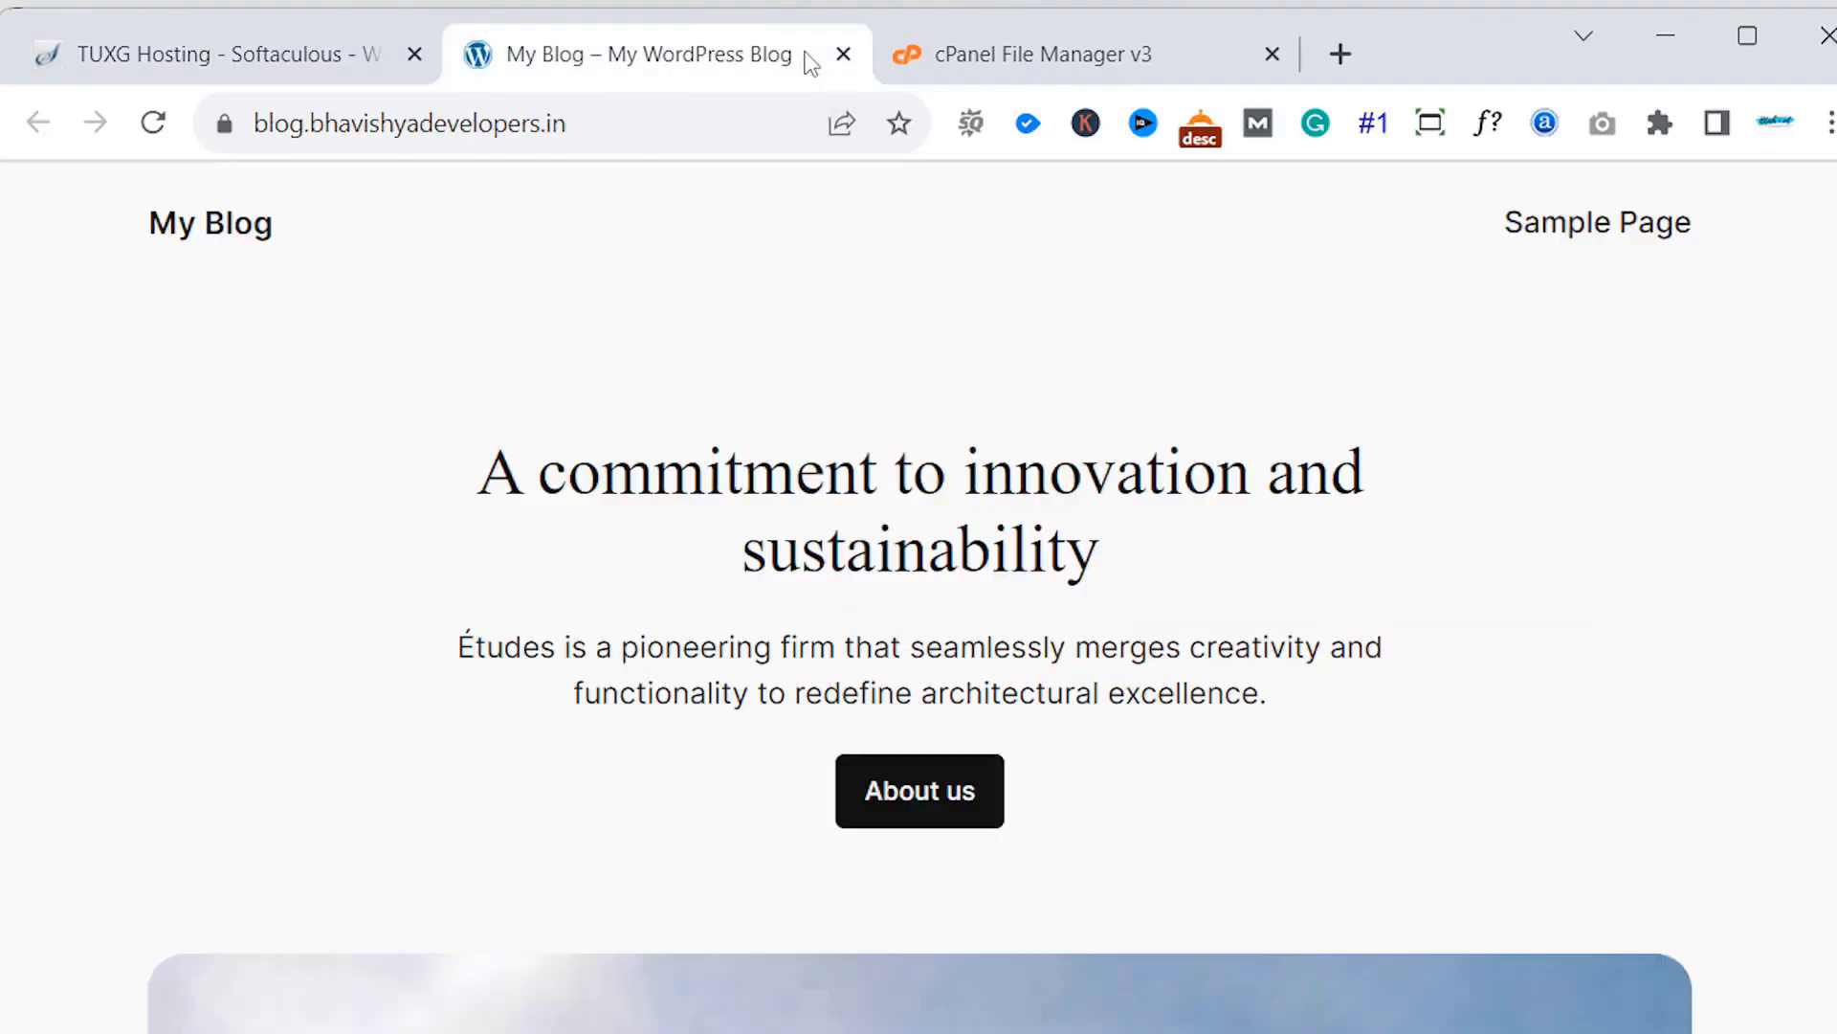
pyautogui.click(779, 135)
pyautogui.click(779, 136)
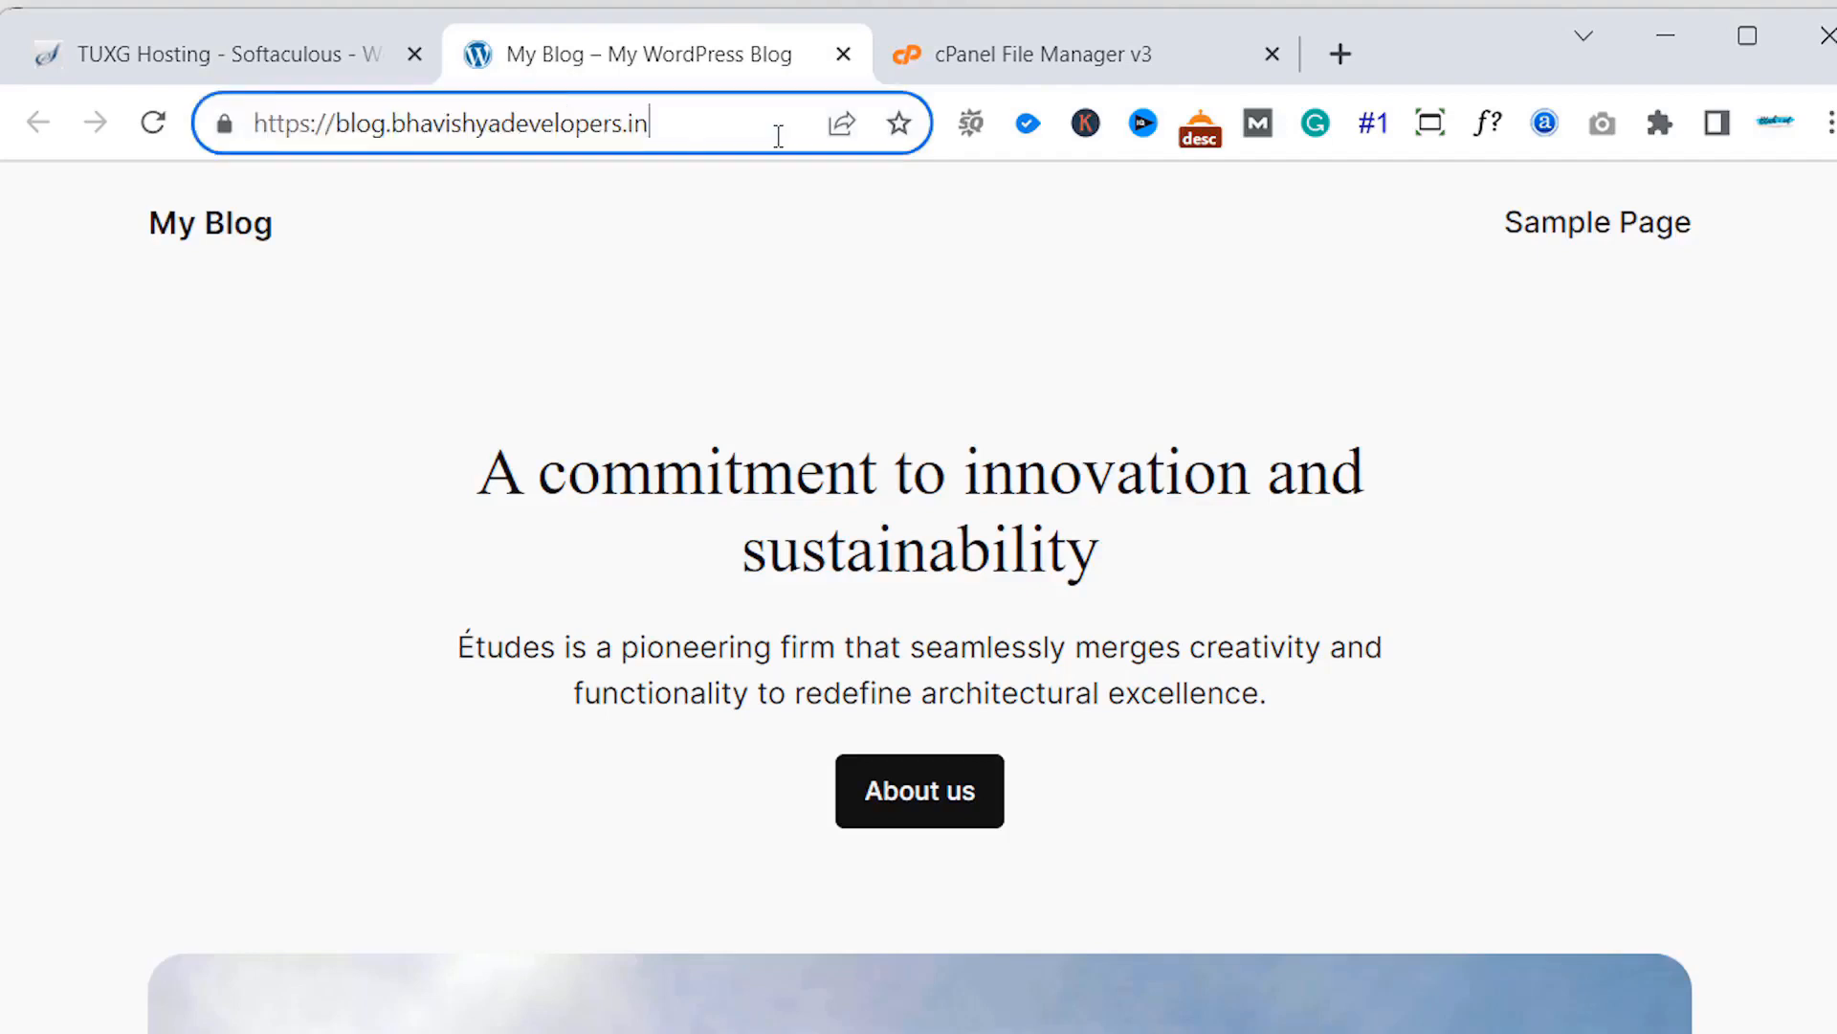
pyautogui.write('/wp-admin')
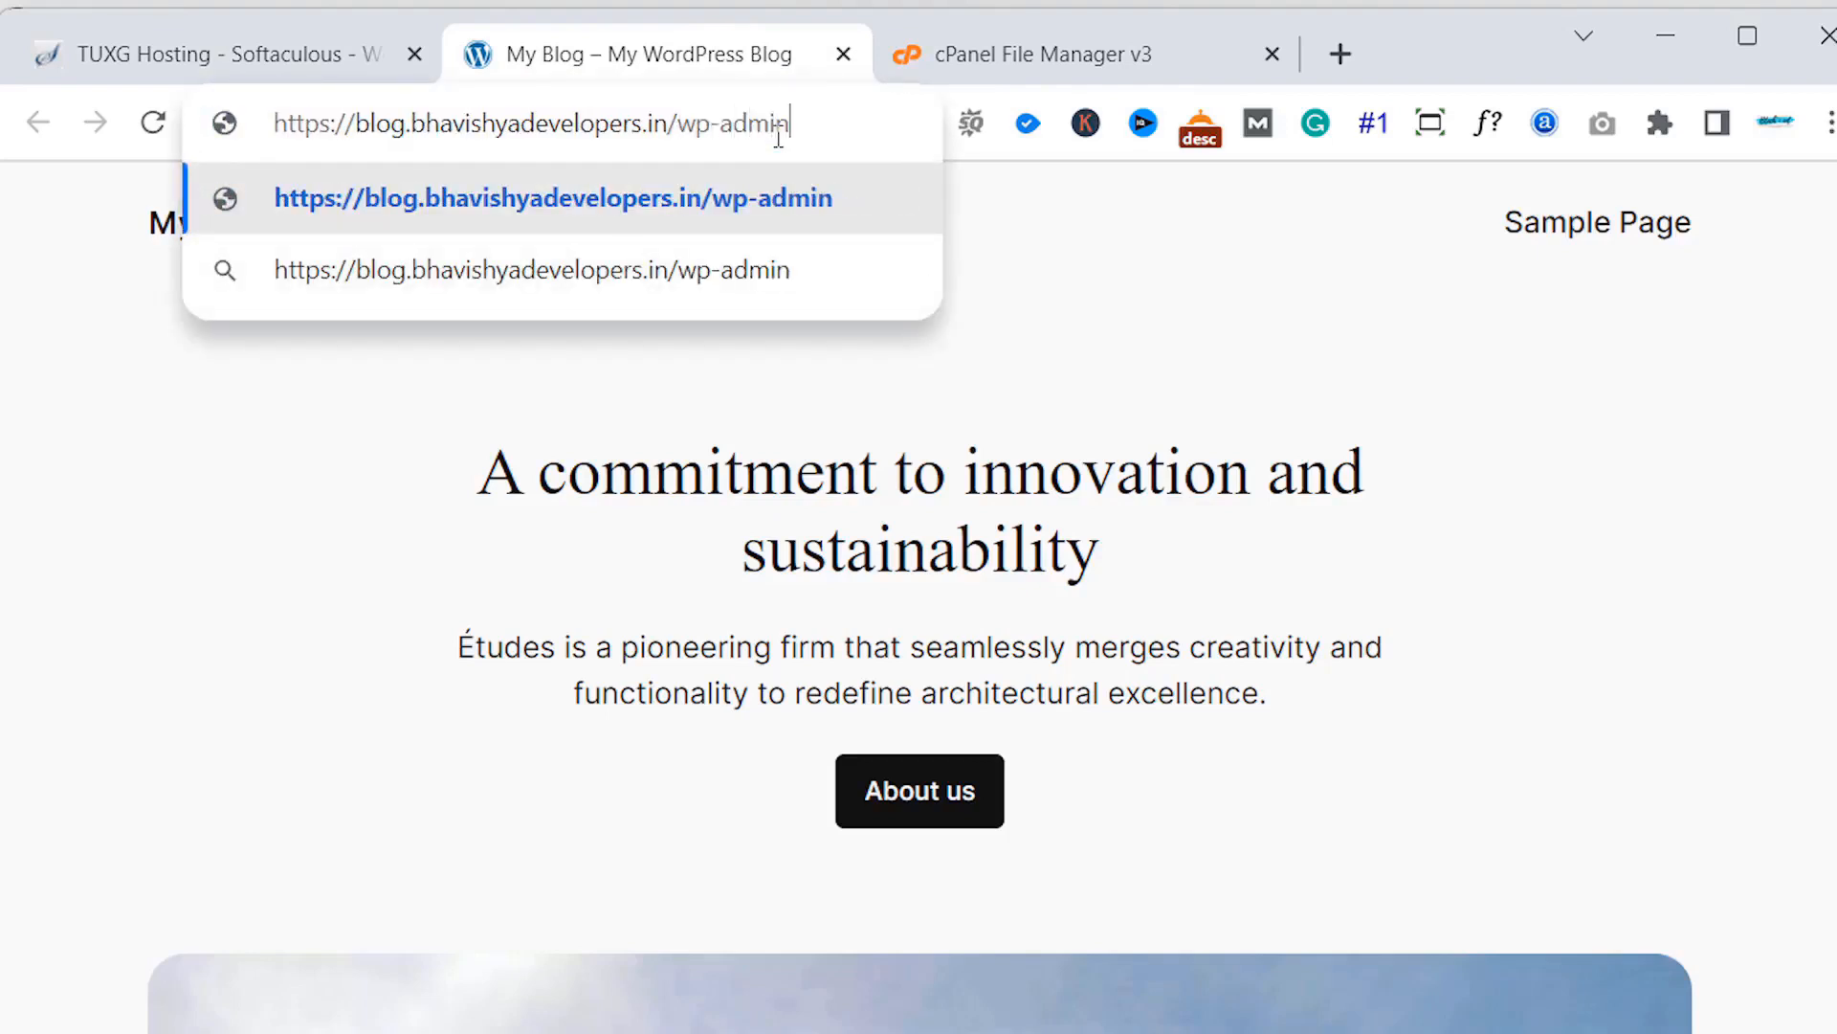
pyautogui.press('Return')
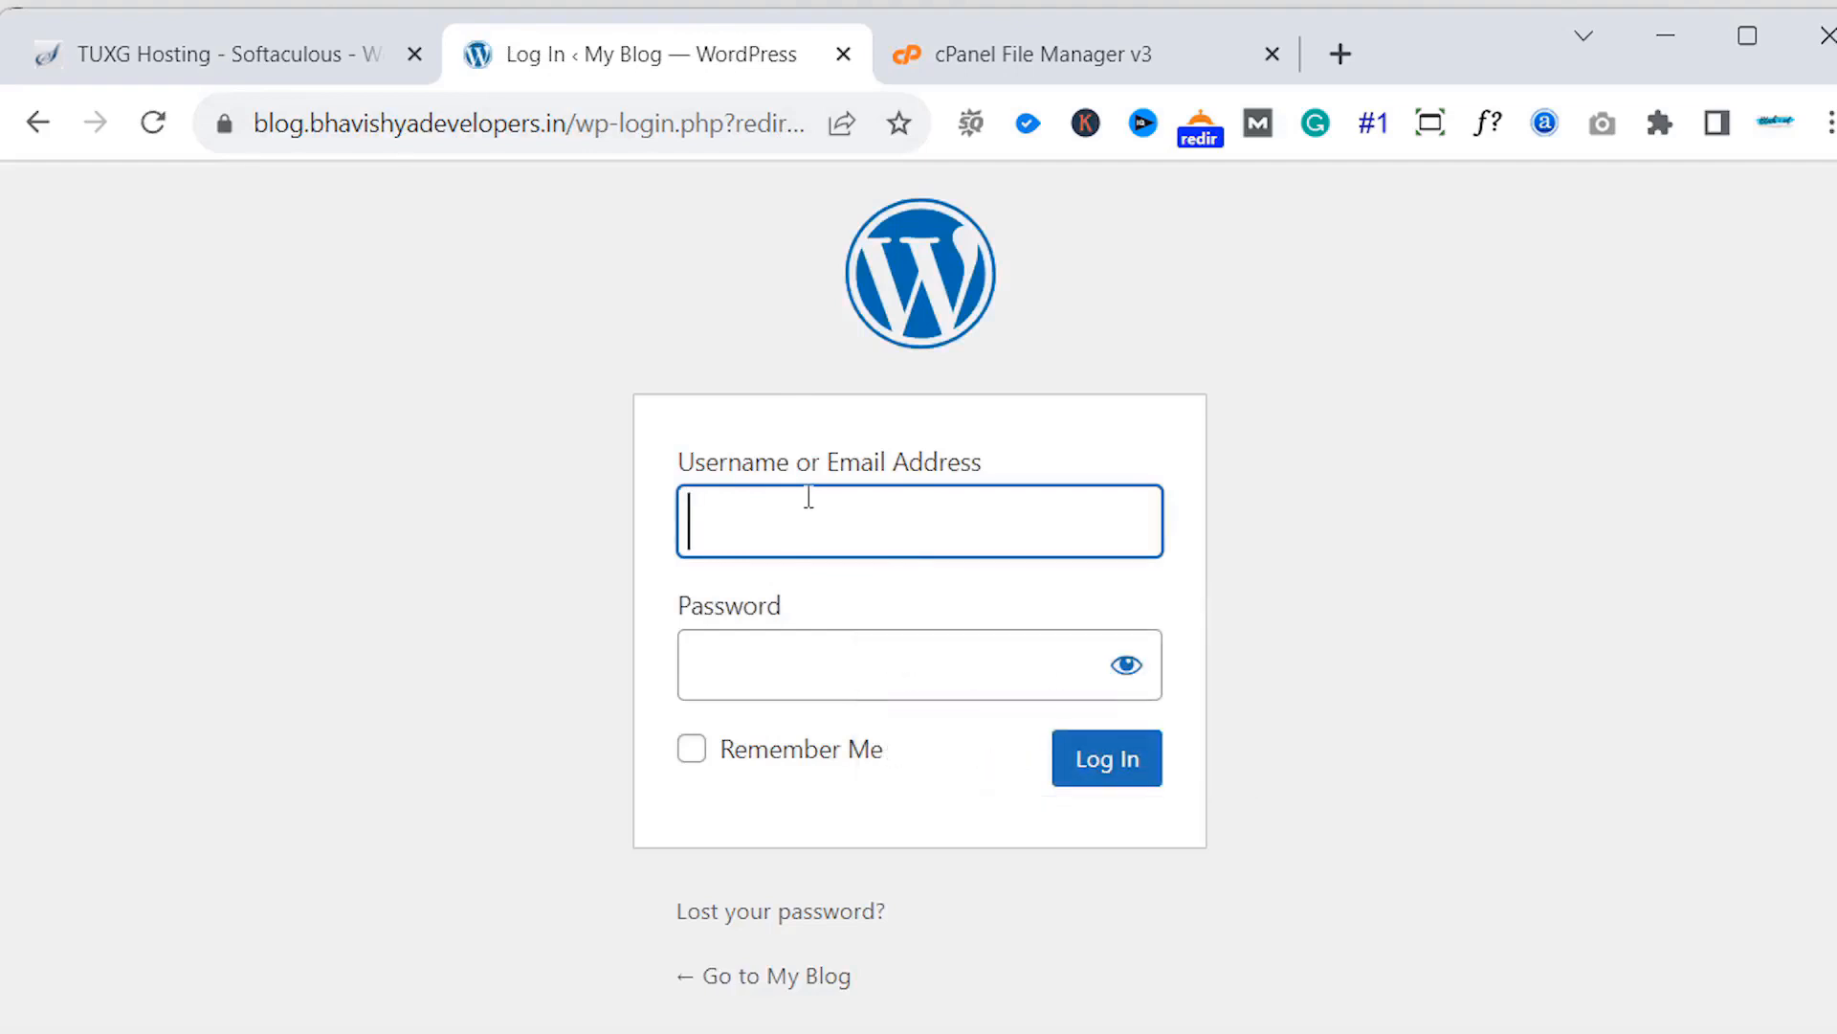
# - Enter username 'admin' and type the admin password
pyautogui.write('admin')
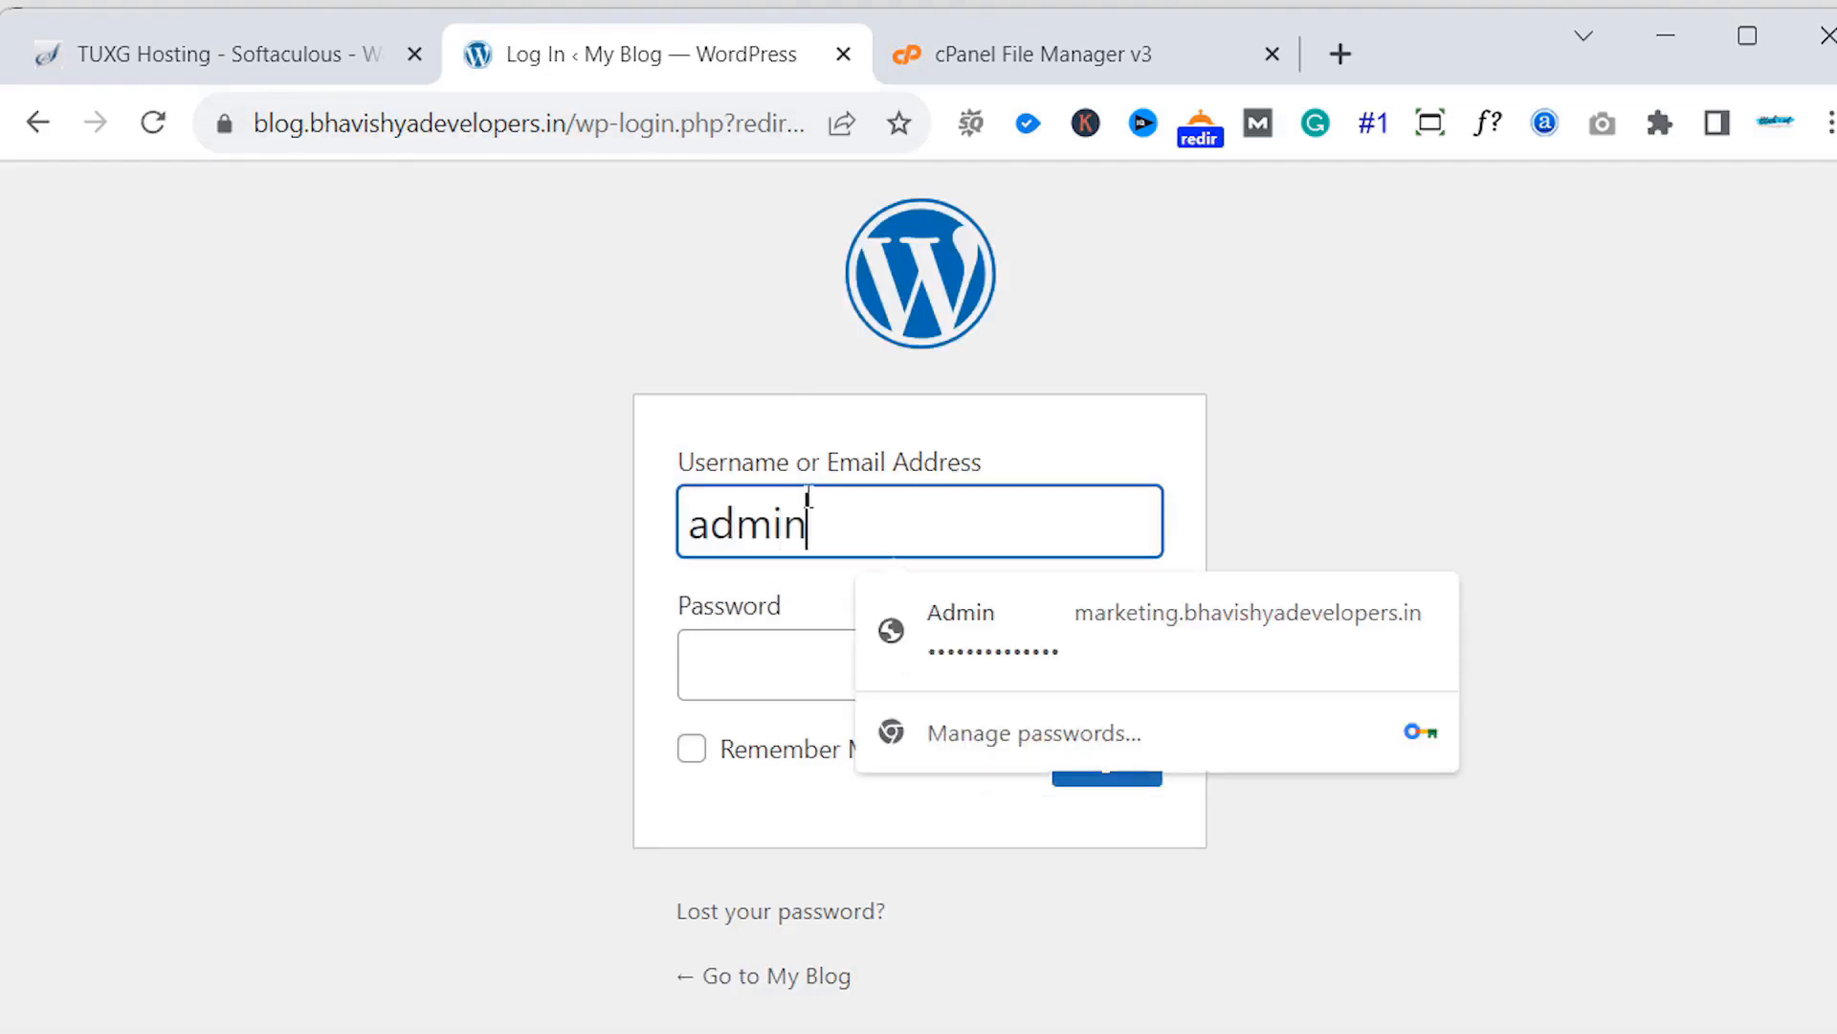
pyautogui.press('Tab')
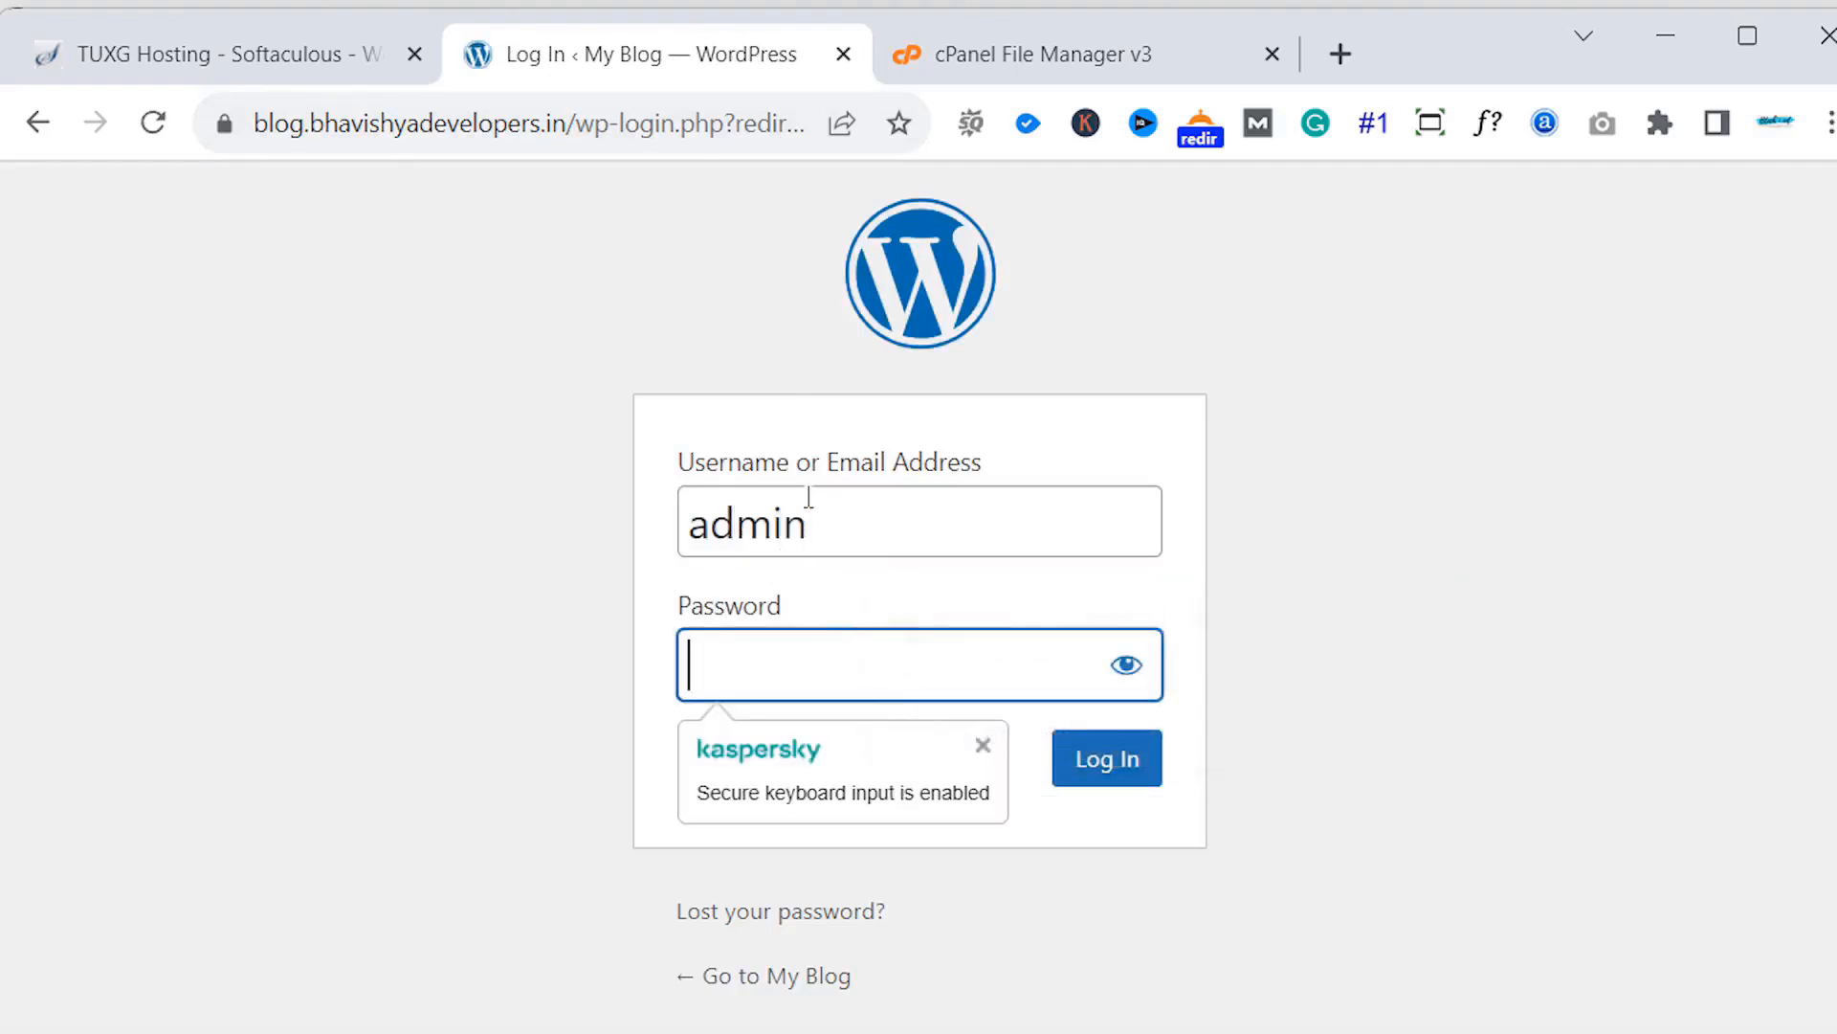
pyautogui.write('••••')
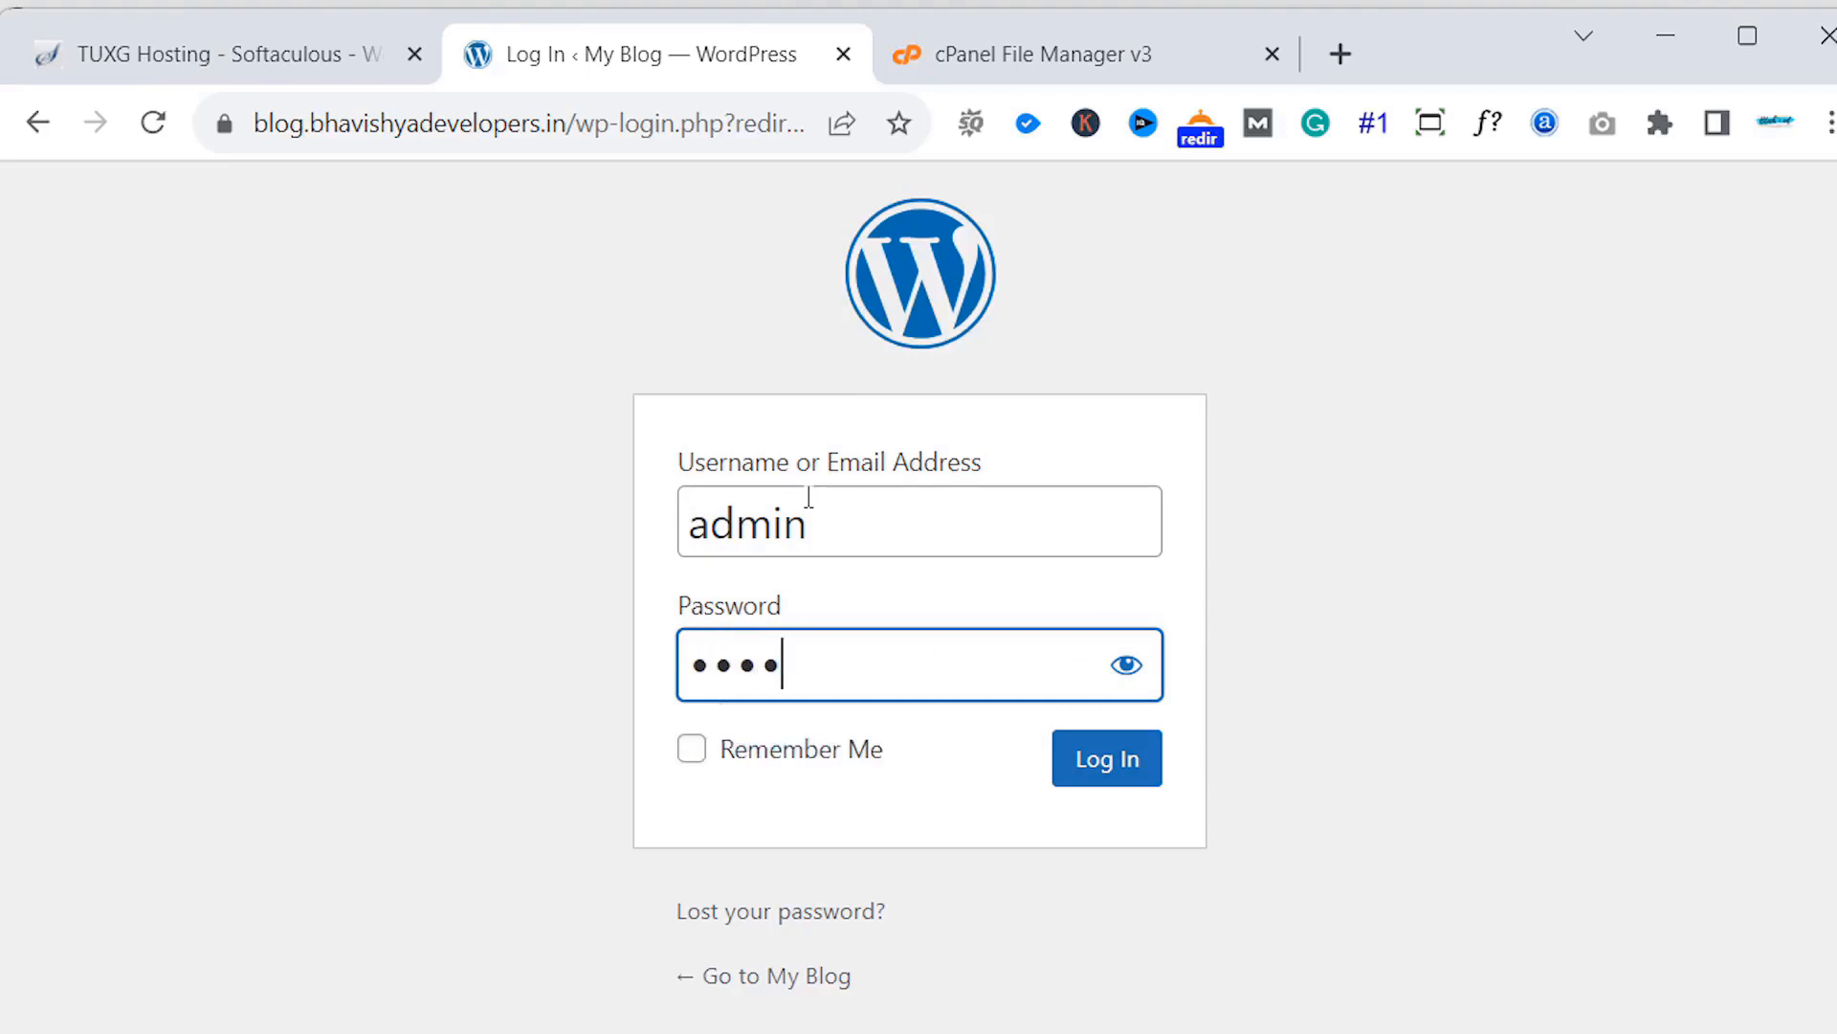
pyautogui.press('BackSpace')
pyautogui.press('BackSpace')
pyautogui.press('BackSpace')
pyautogui.press('BackSpace')
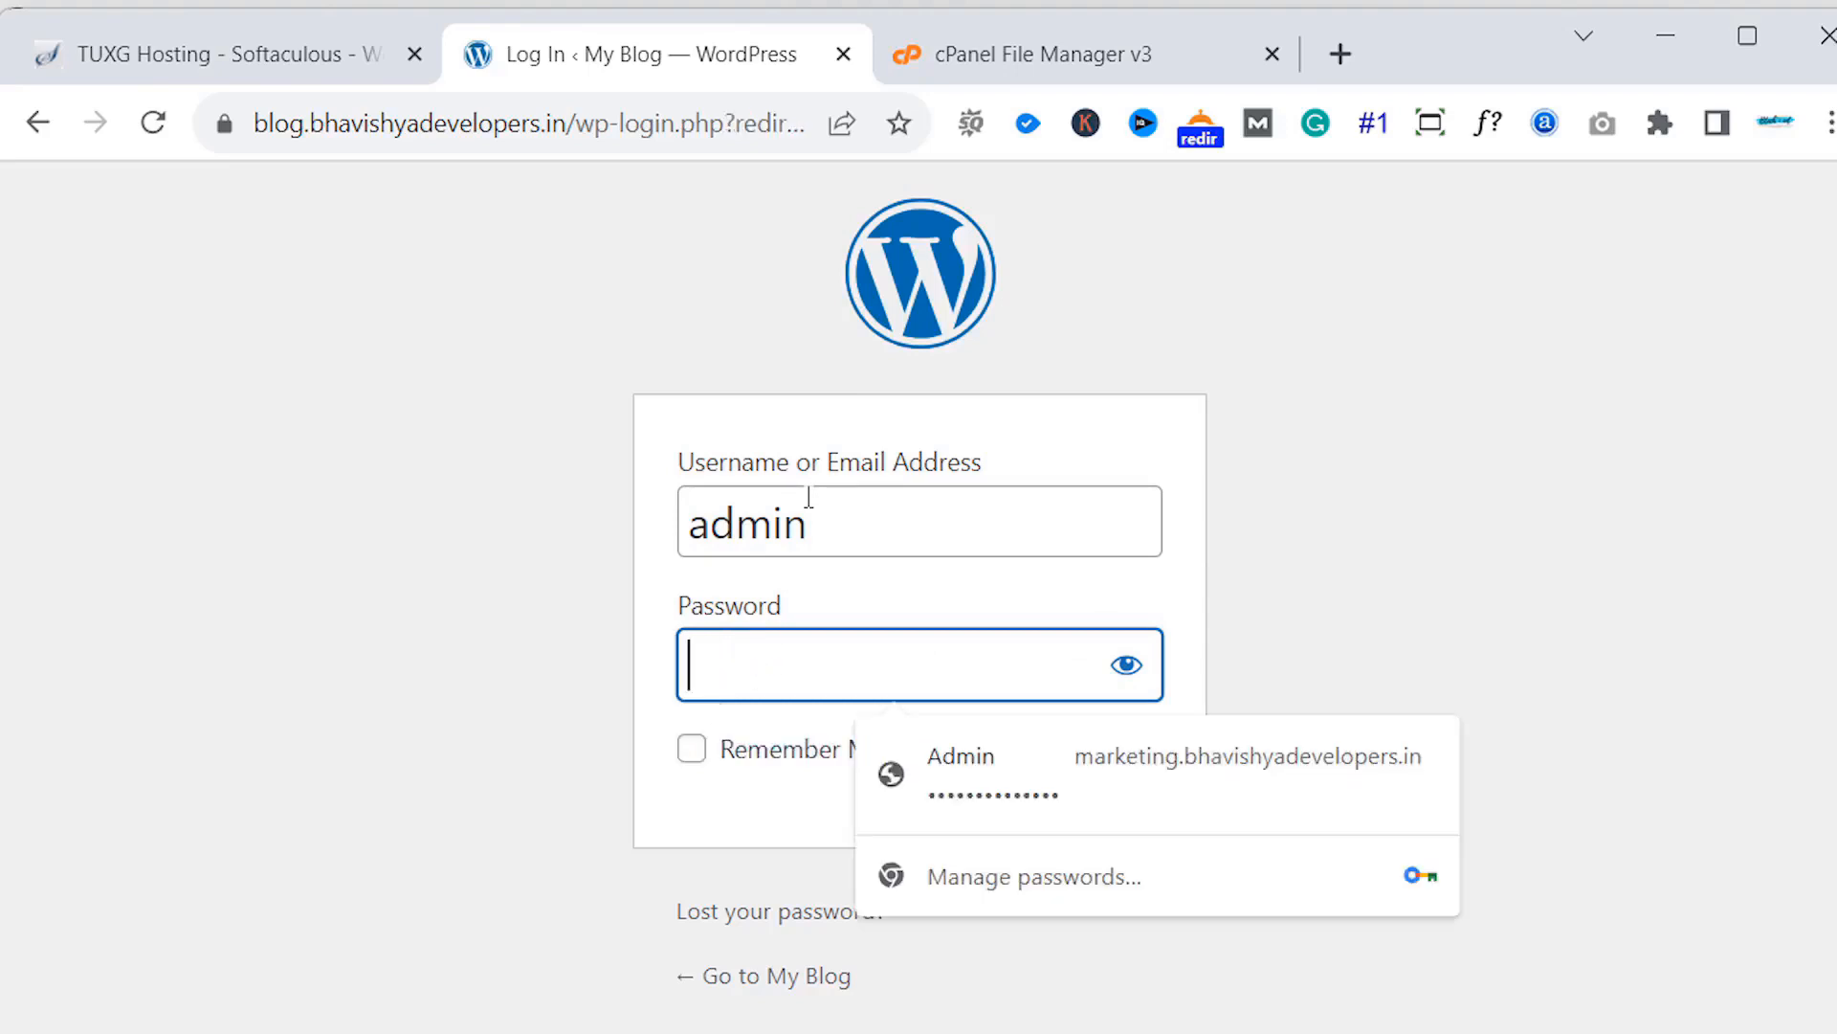
pyautogui.write('•••••••••••••')
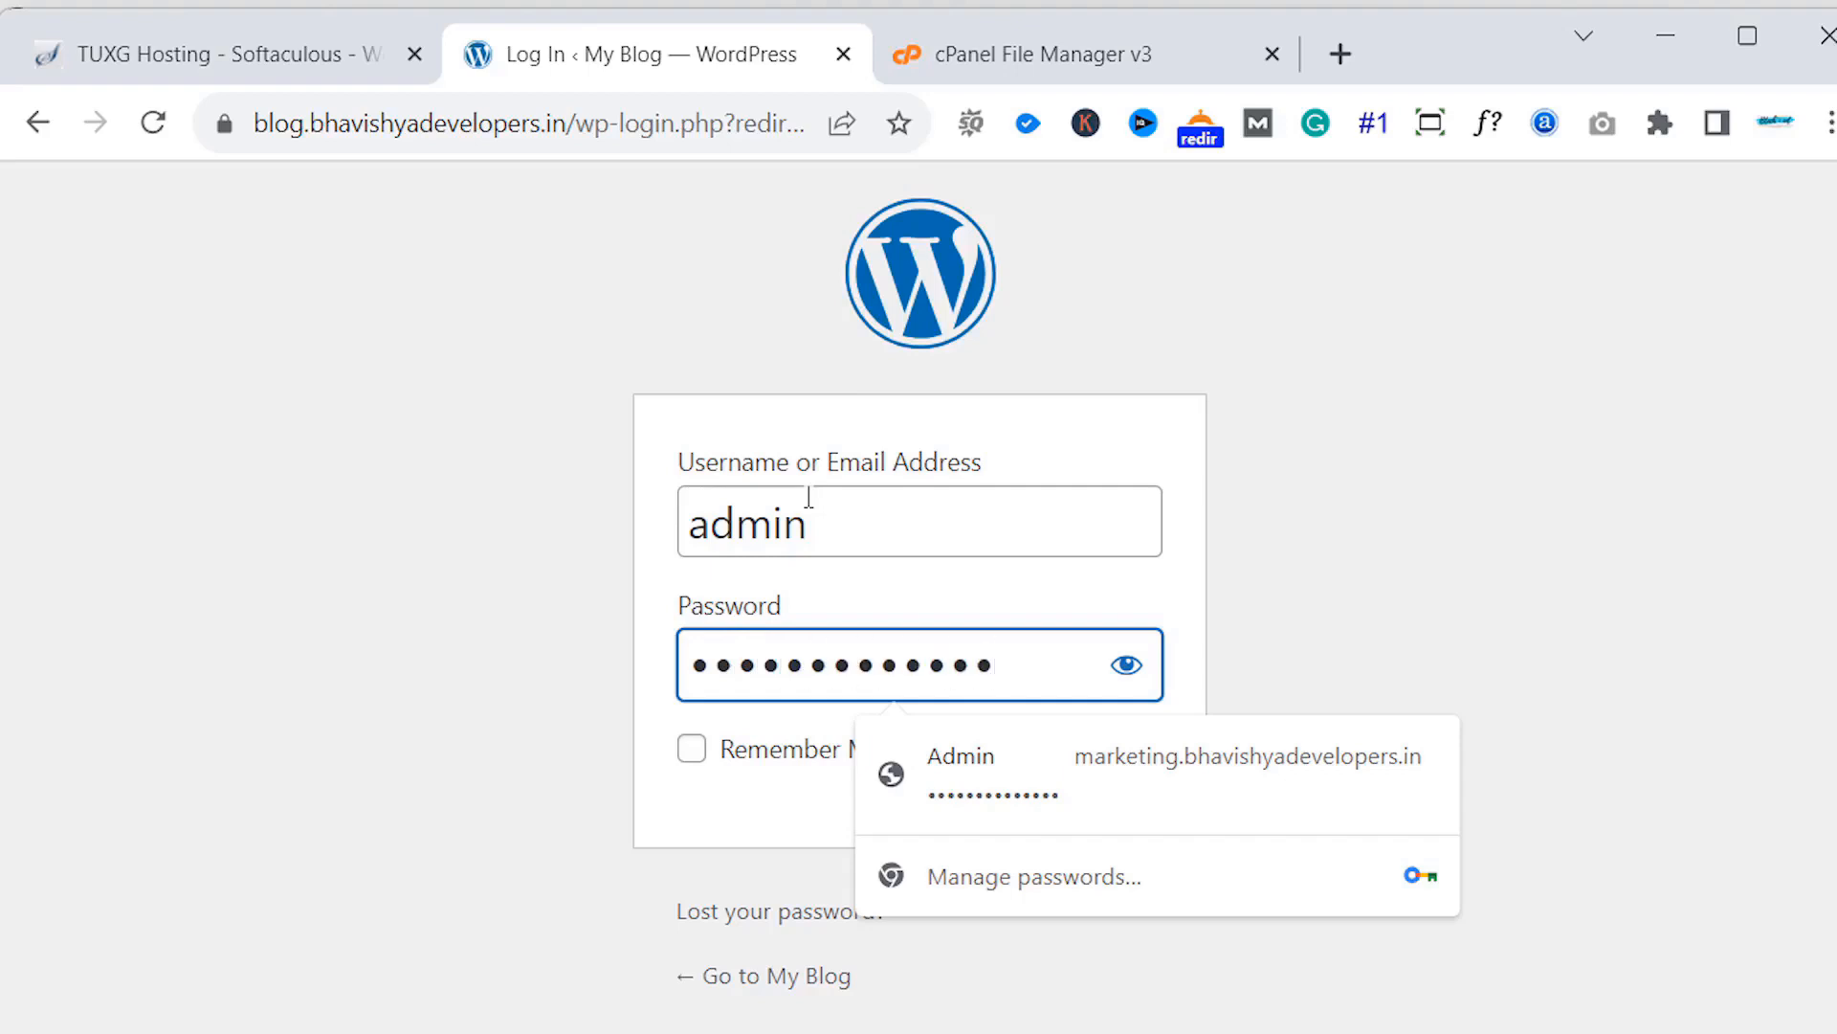
pyautogui.write('••••')
# - Check the password, submit the login, and receive an incorrect-password error
pyautogui.press('shift')
pyautogui.press('shift')
pyautogui.press('shift')
pyautogui.press('shift')
pyautogui.press('shift')
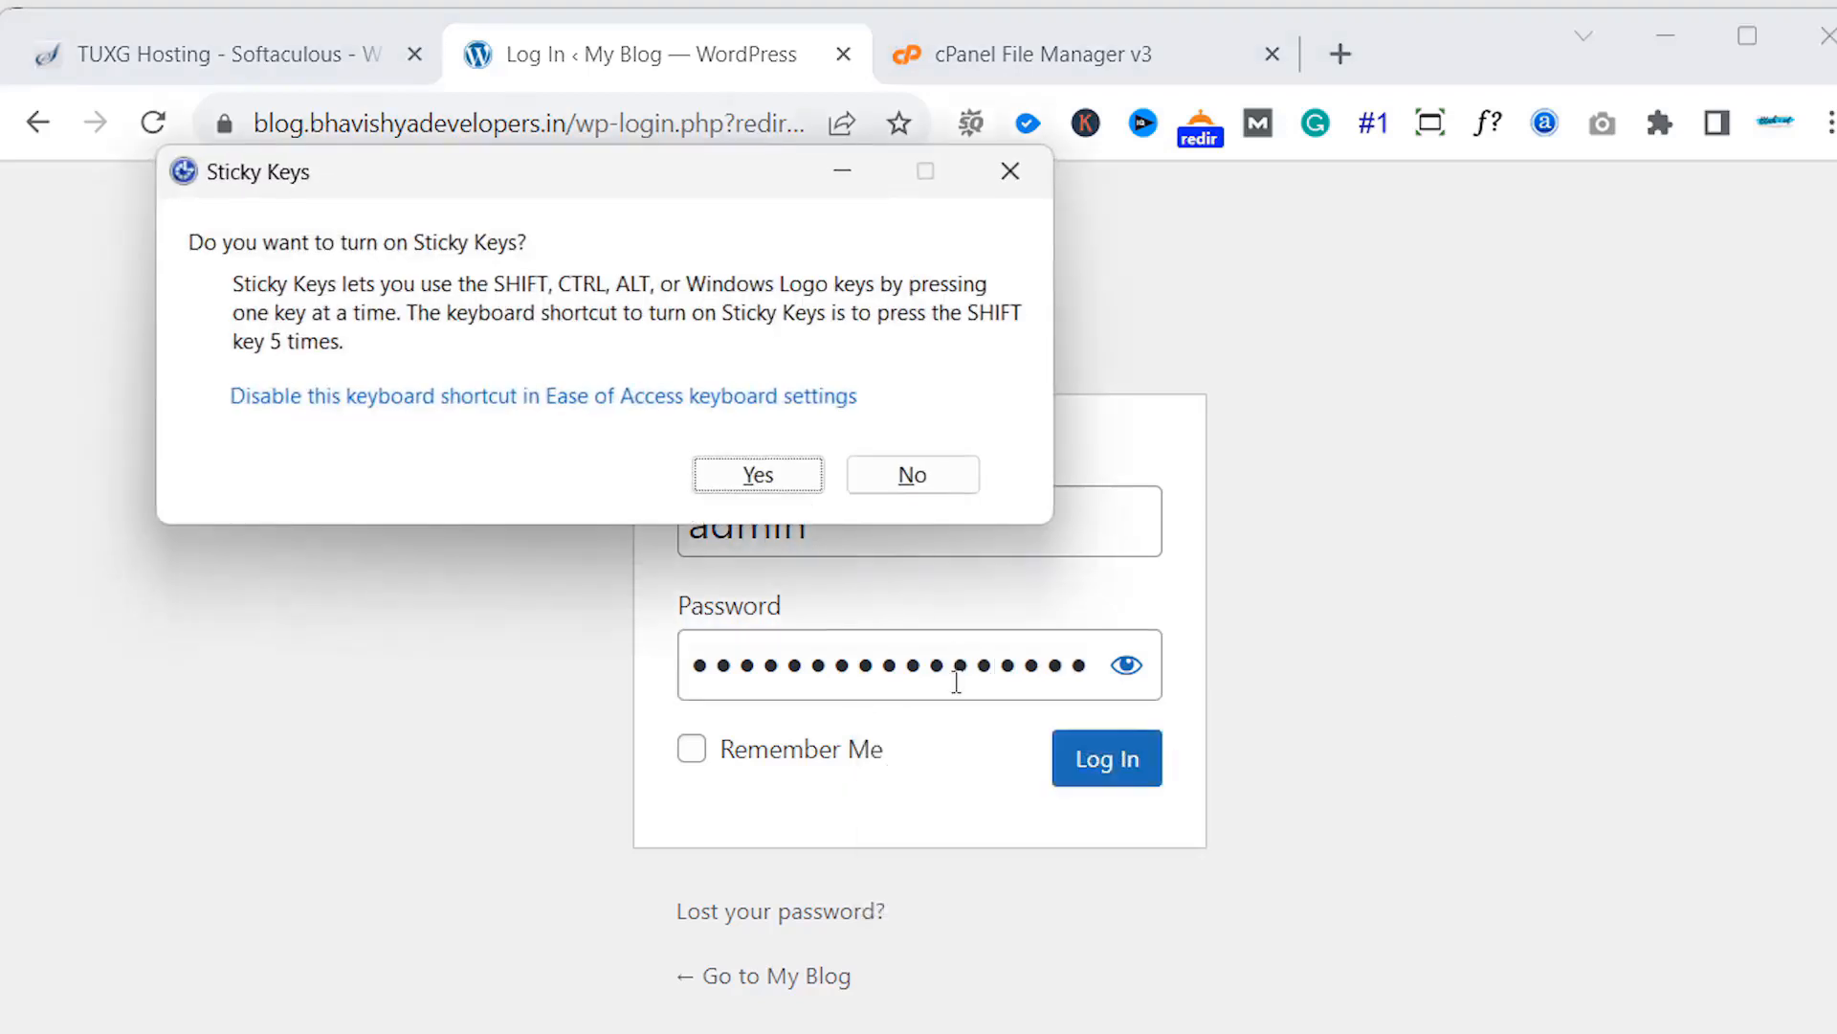
pyautogui.click(1133, 674)
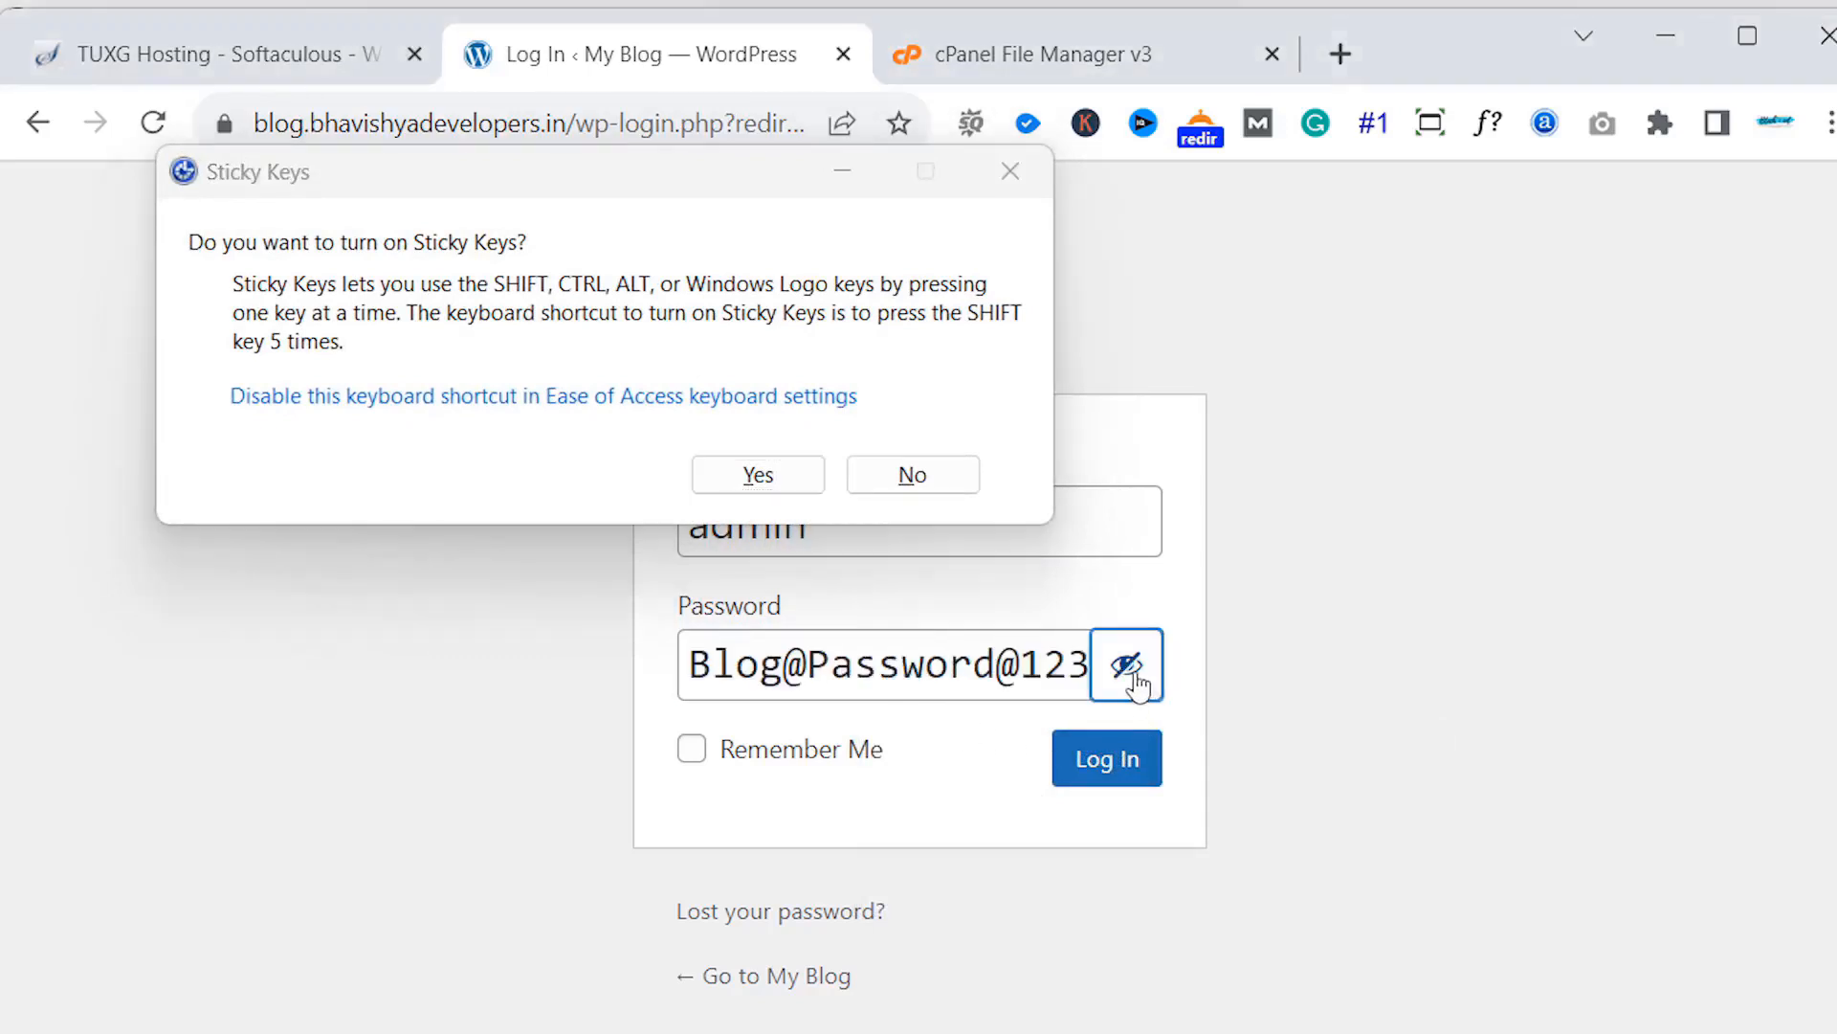
pyautogui.click(1134, 675)
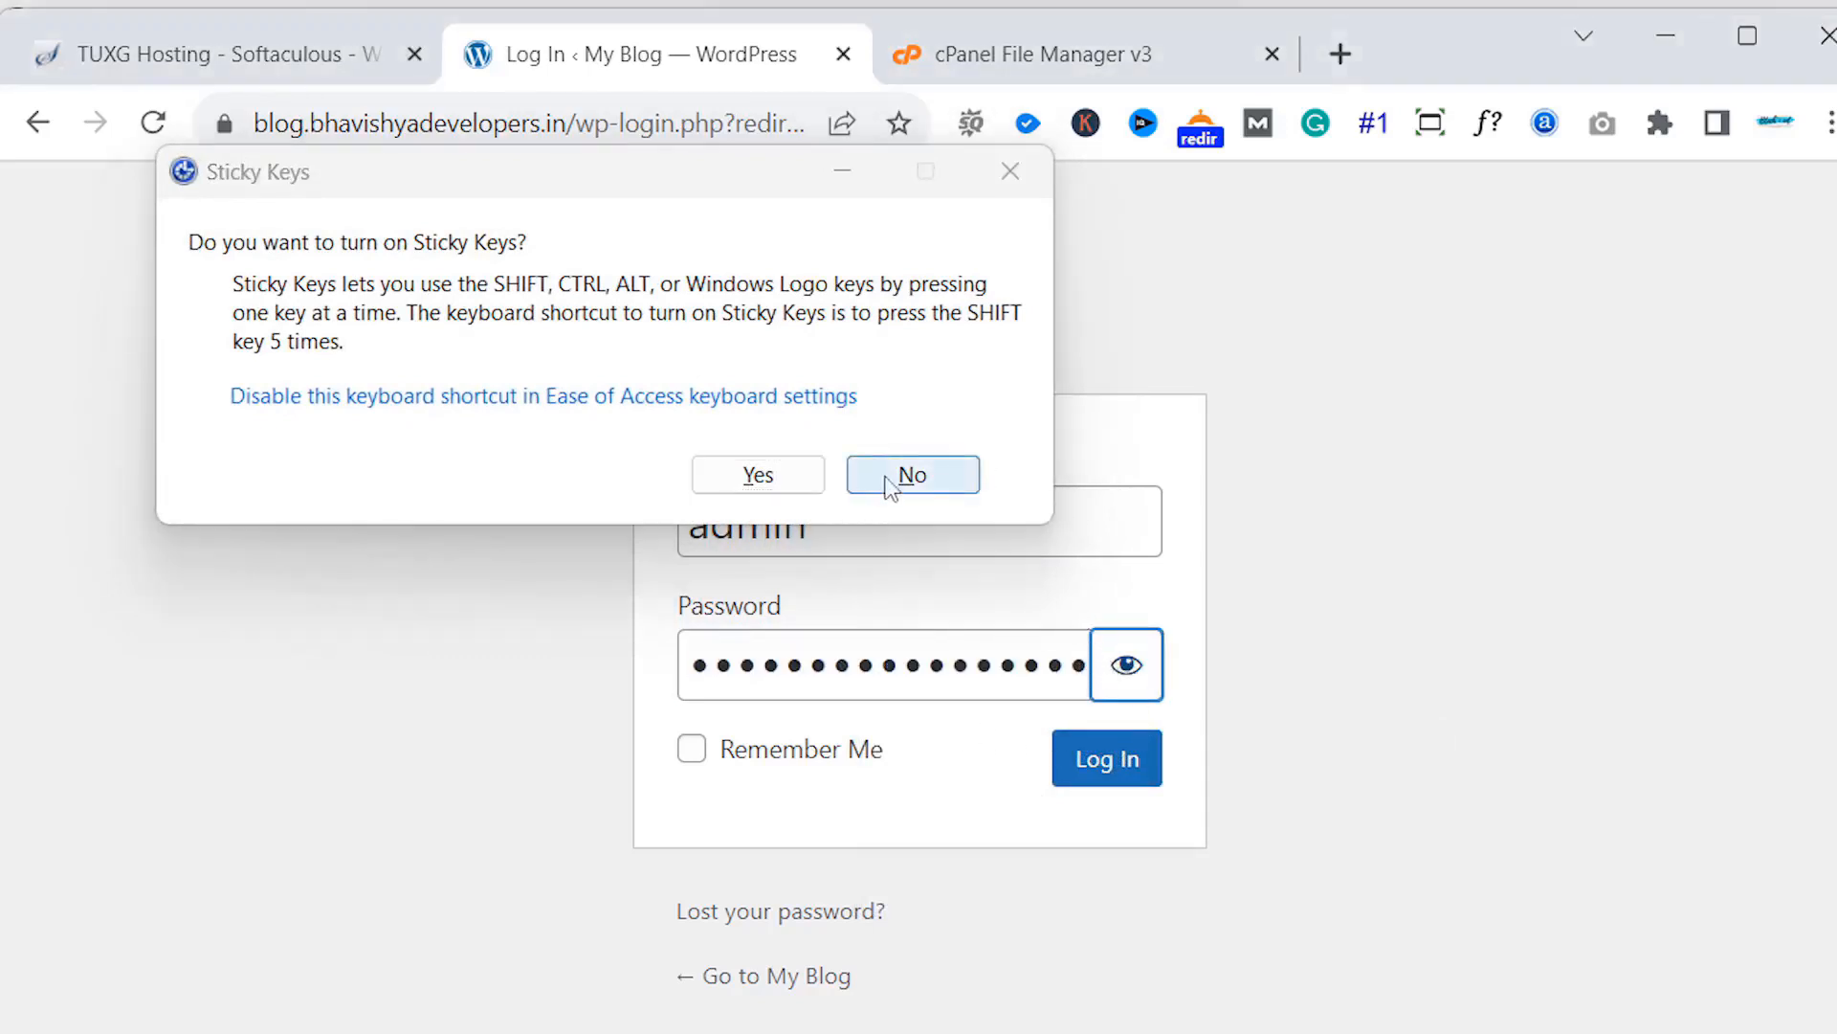
pyautogui.click(912, 474)
pyautogui.moveTo(1045, 664); pyautogui.dragTo(1140, 678)
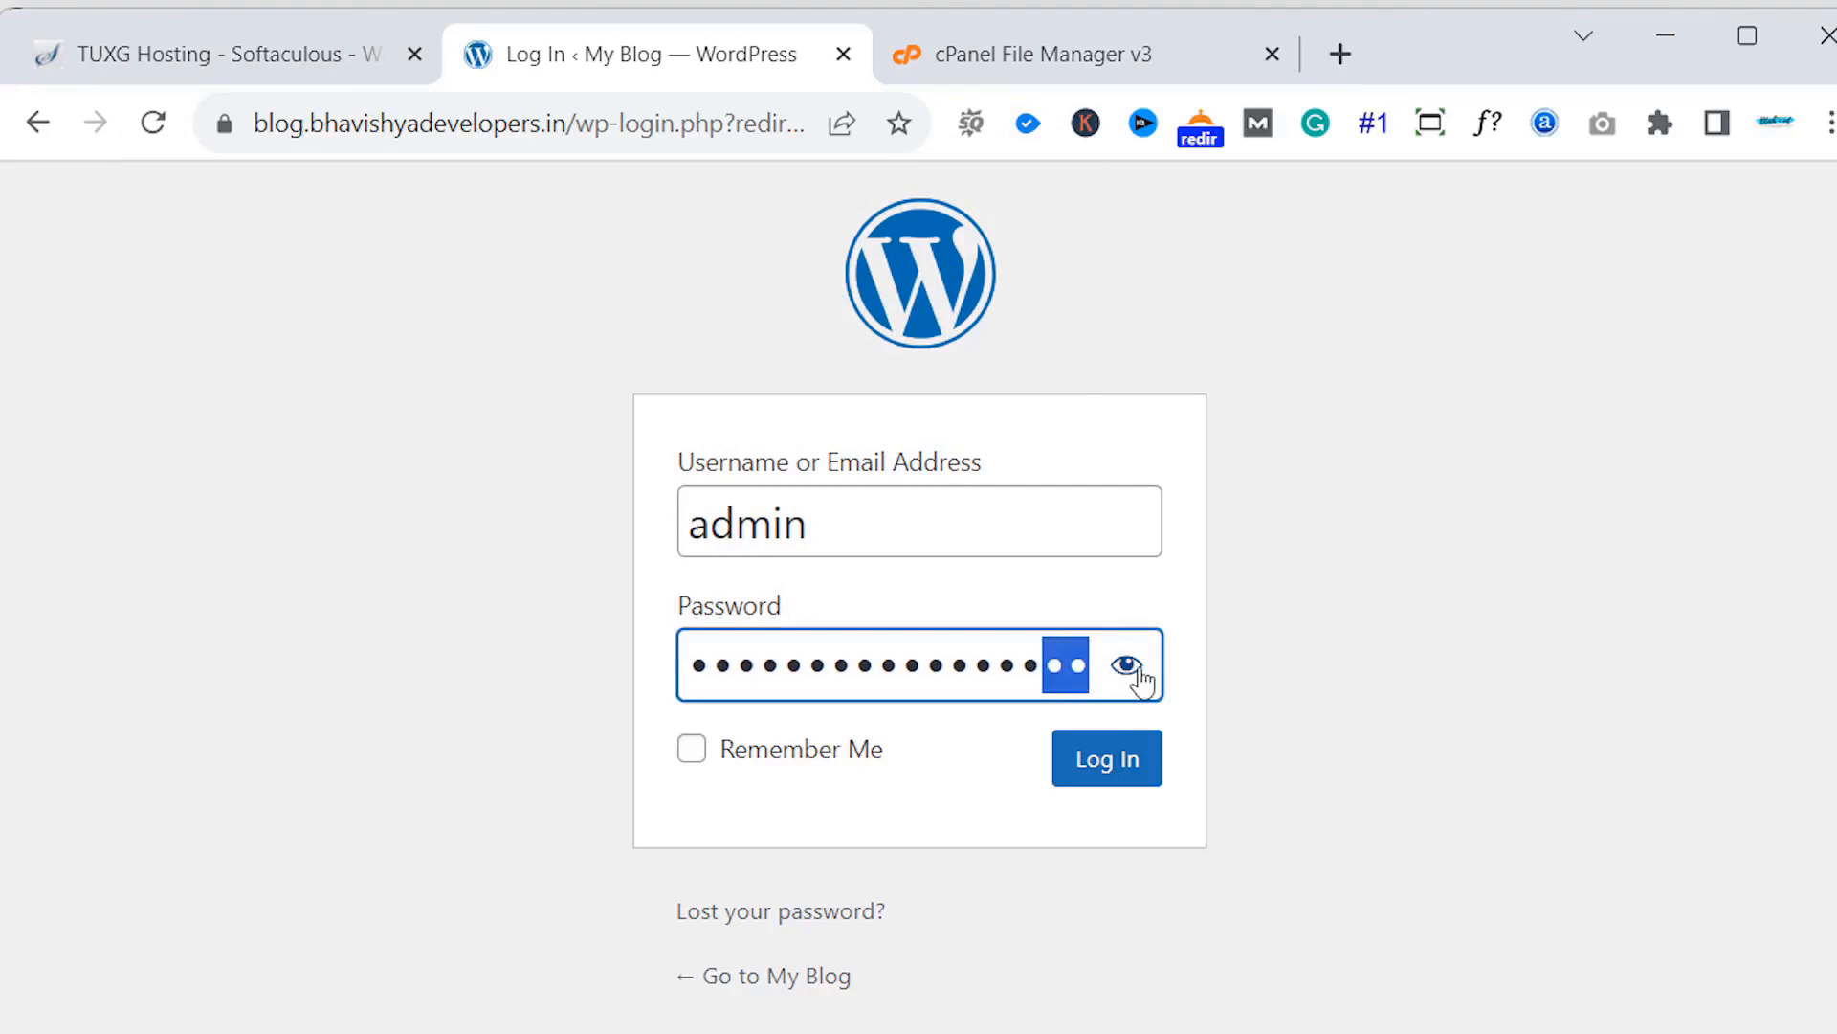
pyautogui.press('Right')
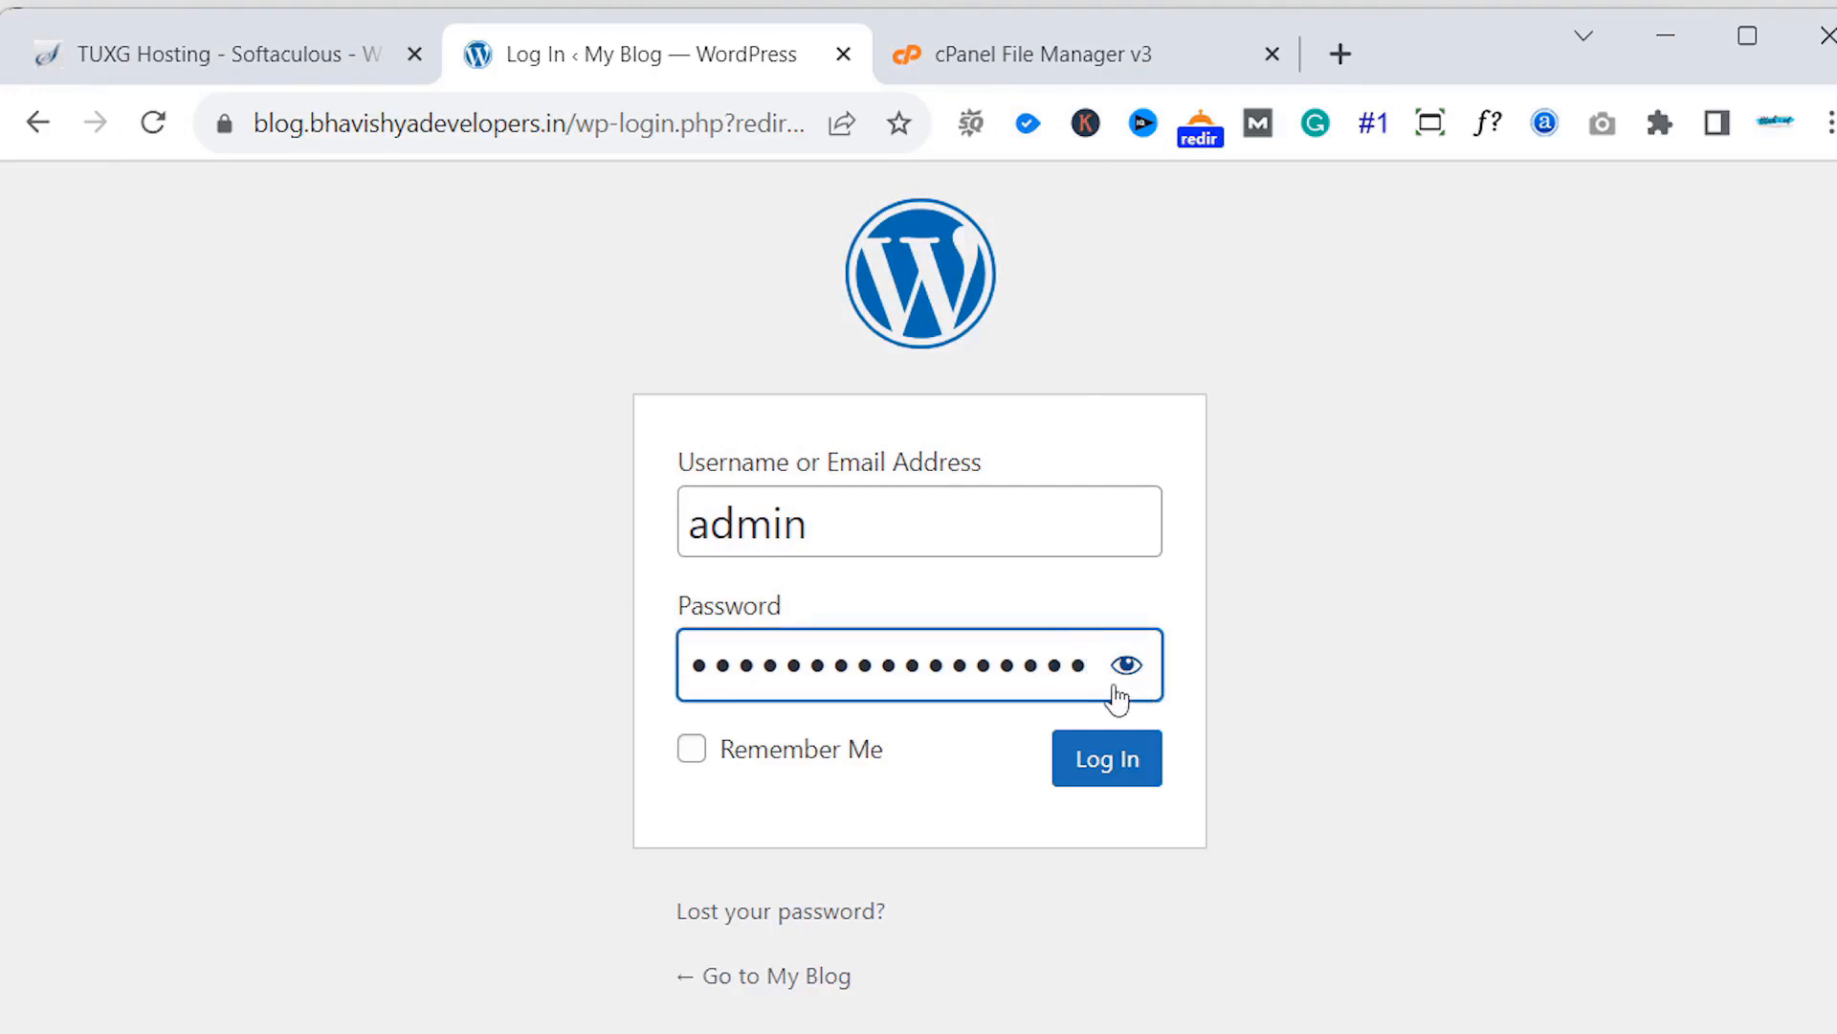
pyautogui.press('Return')
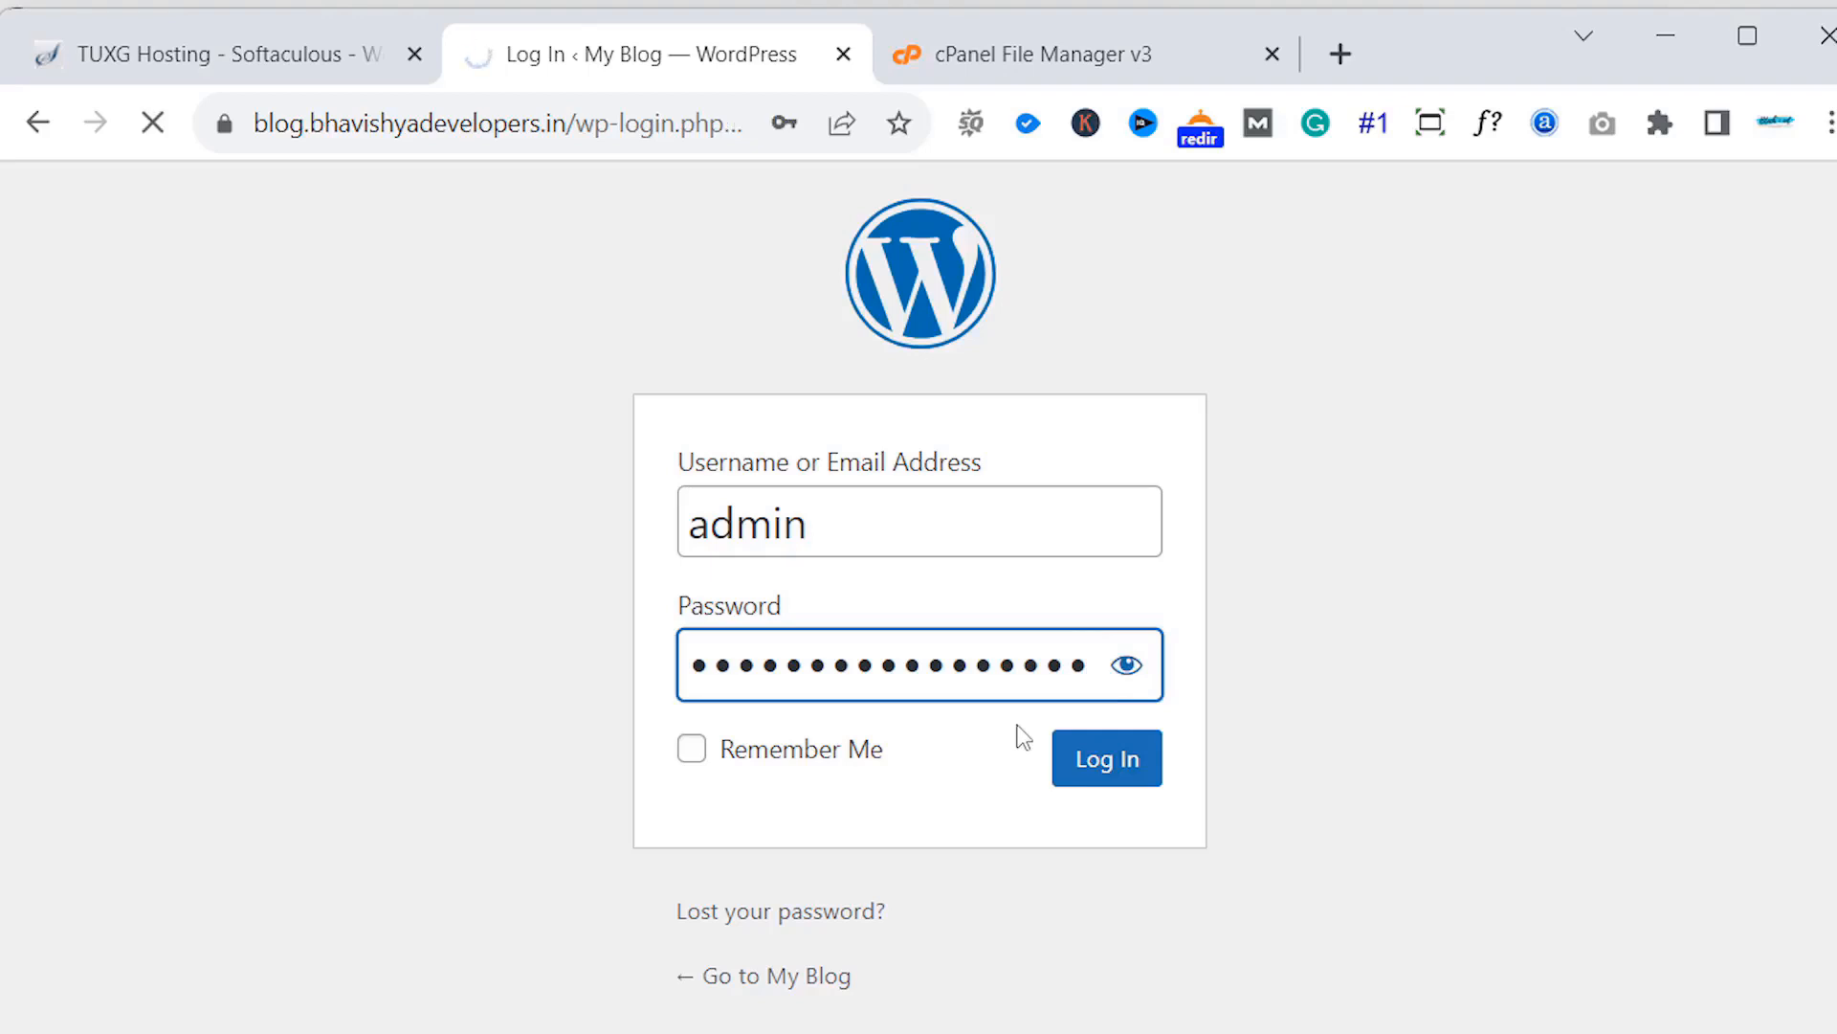
pyautogui.click(902, 797)
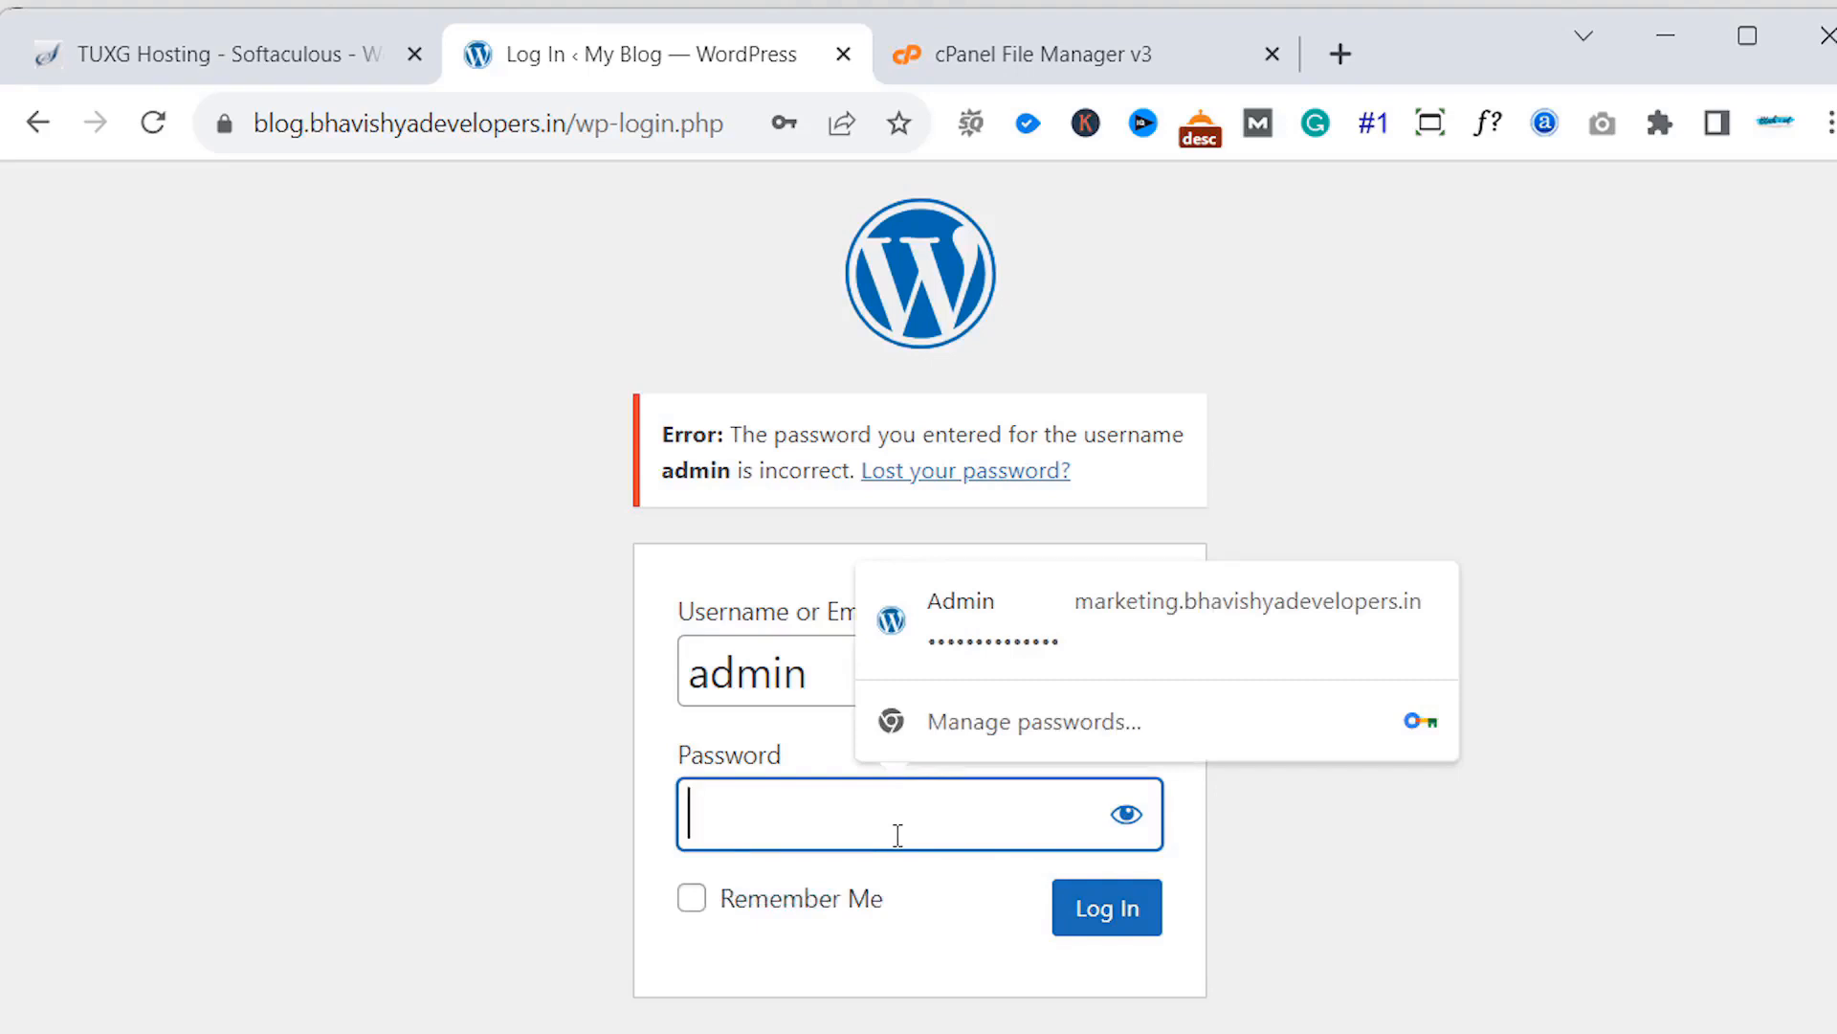
# - Retype the password, decline Sticky Keys, and close the lost-password tab to return to Softaculous
pyautogui.write('*************')
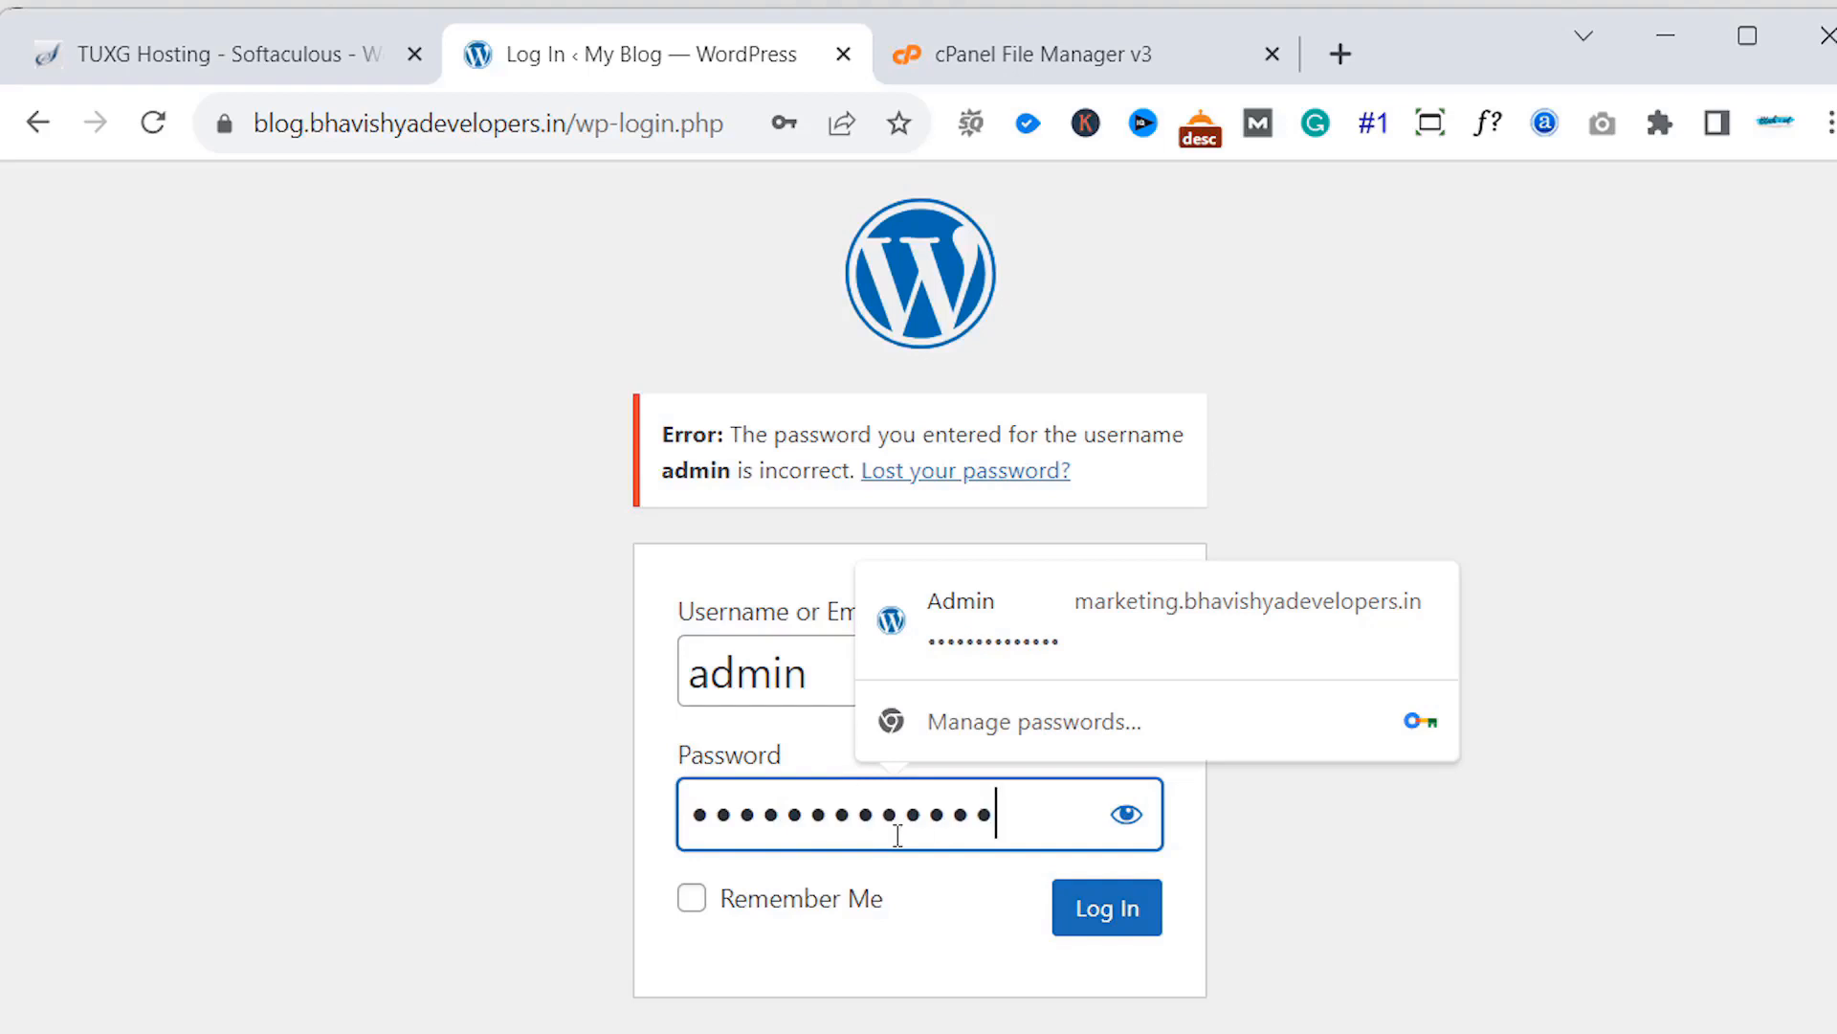
pyautogui.write('****')
pyautogui.press('shift')
pyautogui.press('shift')
pyautogui.press('shift')
pyautogui.press('shift')
pyautogui.press('shift')
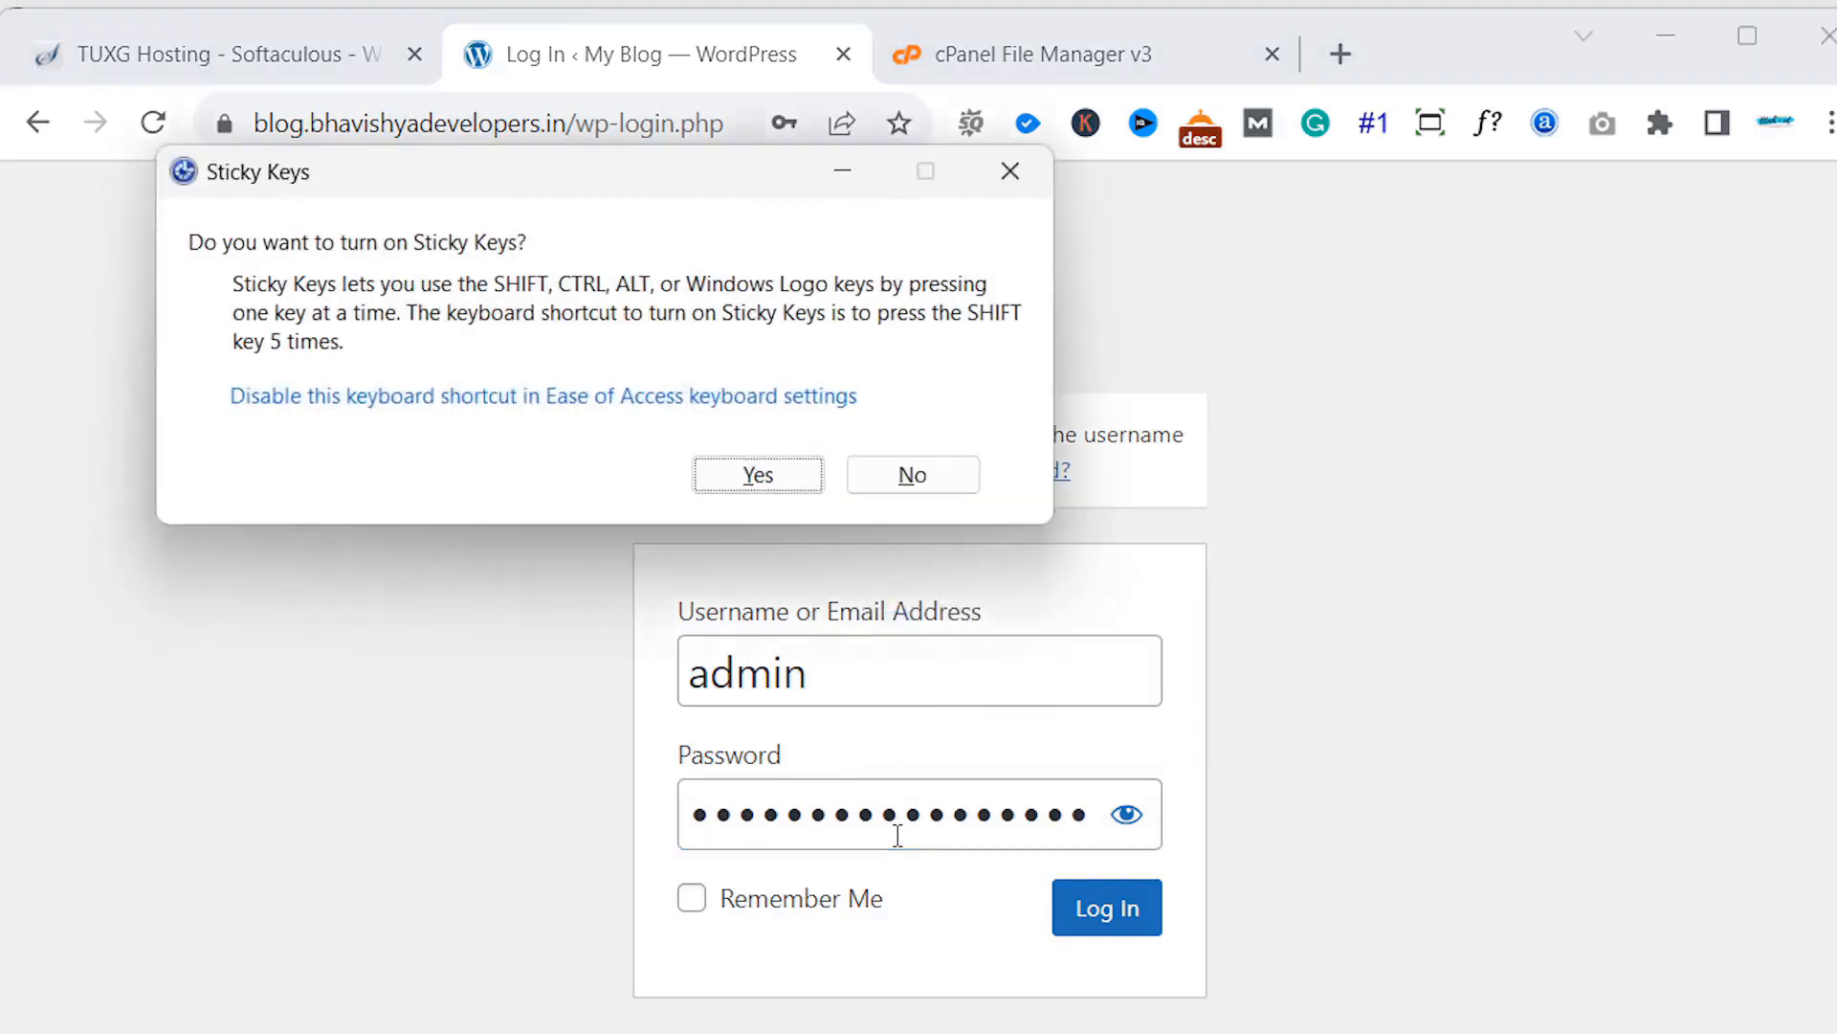
pyautogui.click(881, 484)
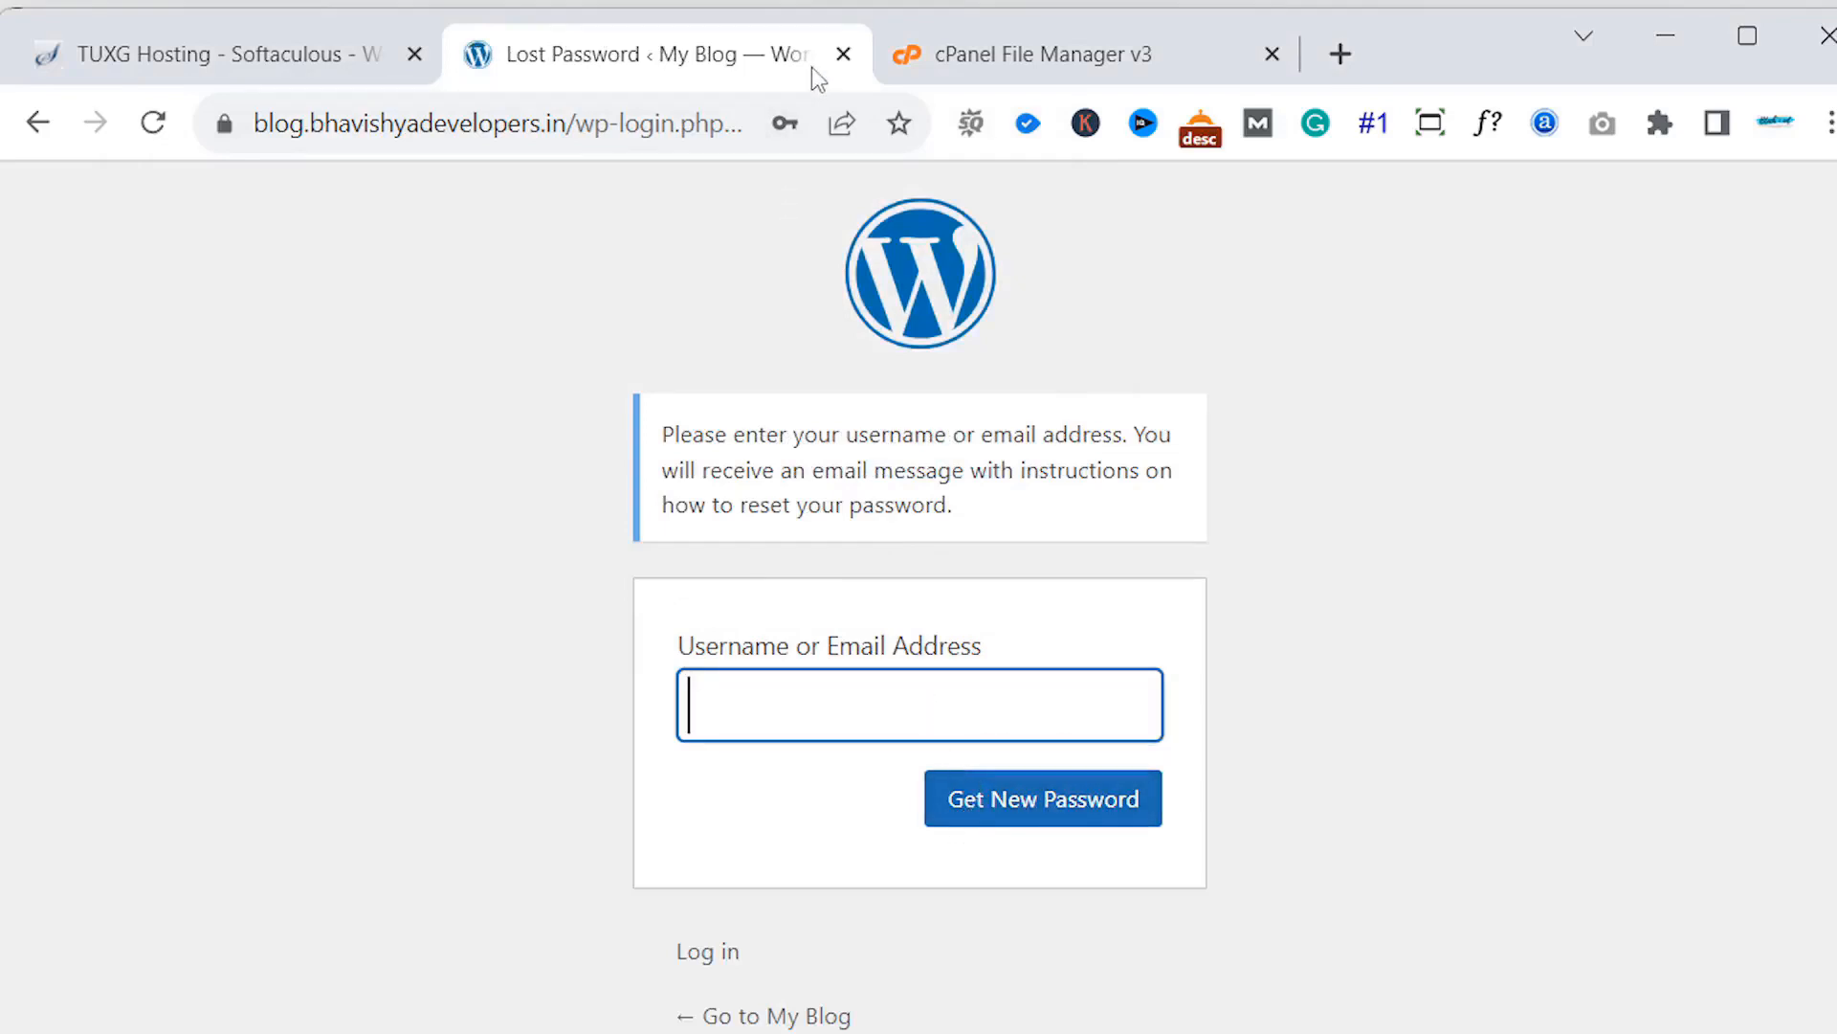
pyautogui.click(854, 56)
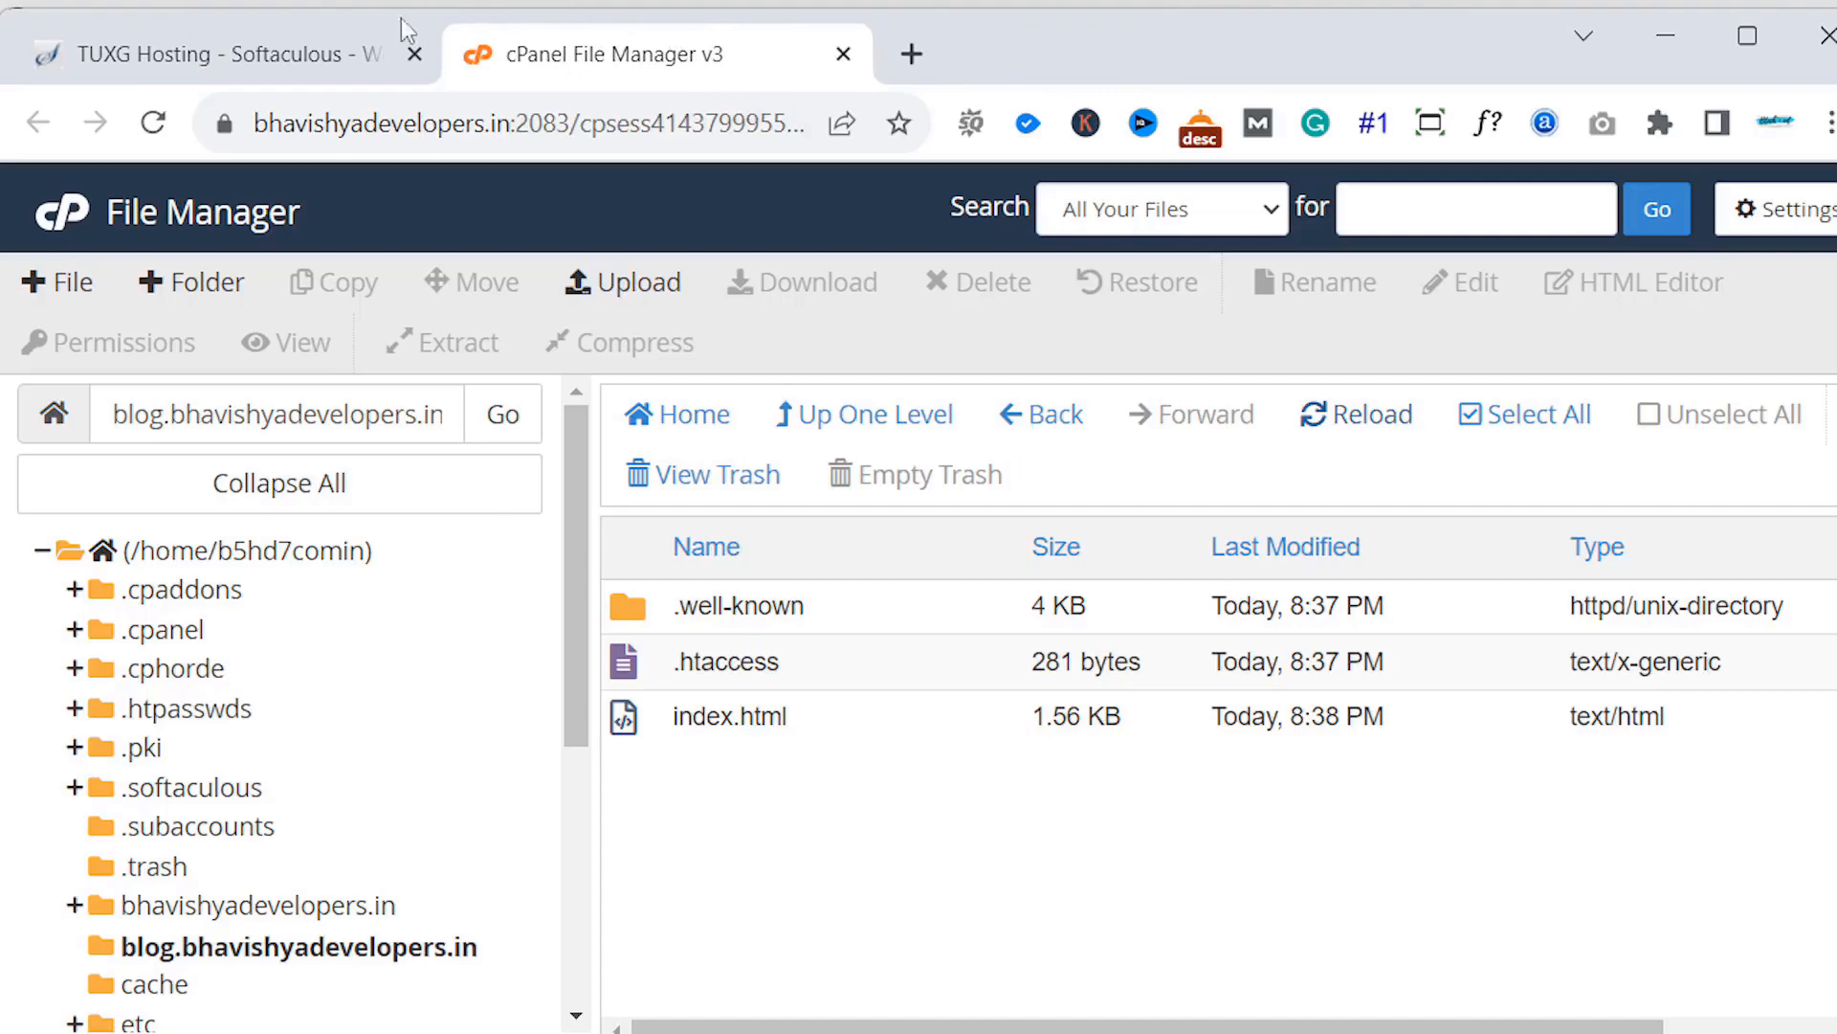
pyautogui.click(316, 67)
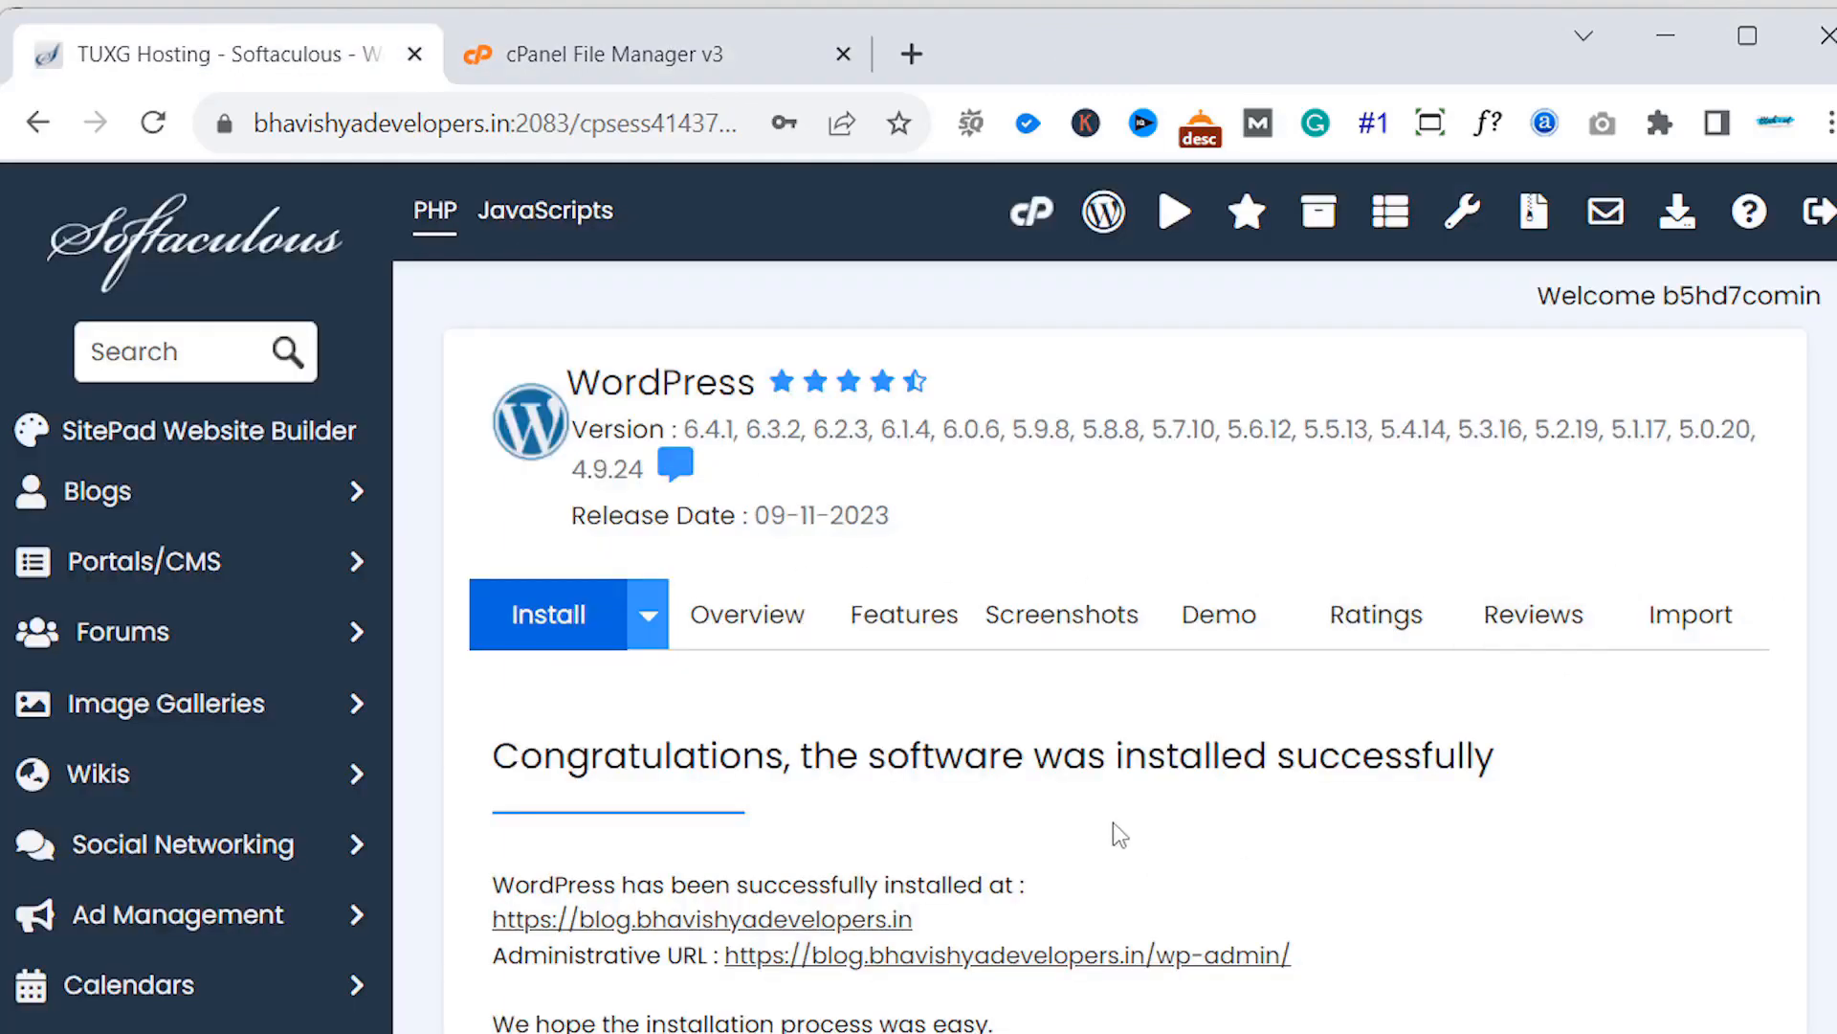
# - Open the blog's Administrative URL from Softaculous in a new tab to reach the WordPress 6.4.1 dashboard
pyautogui.click(1060, 957)
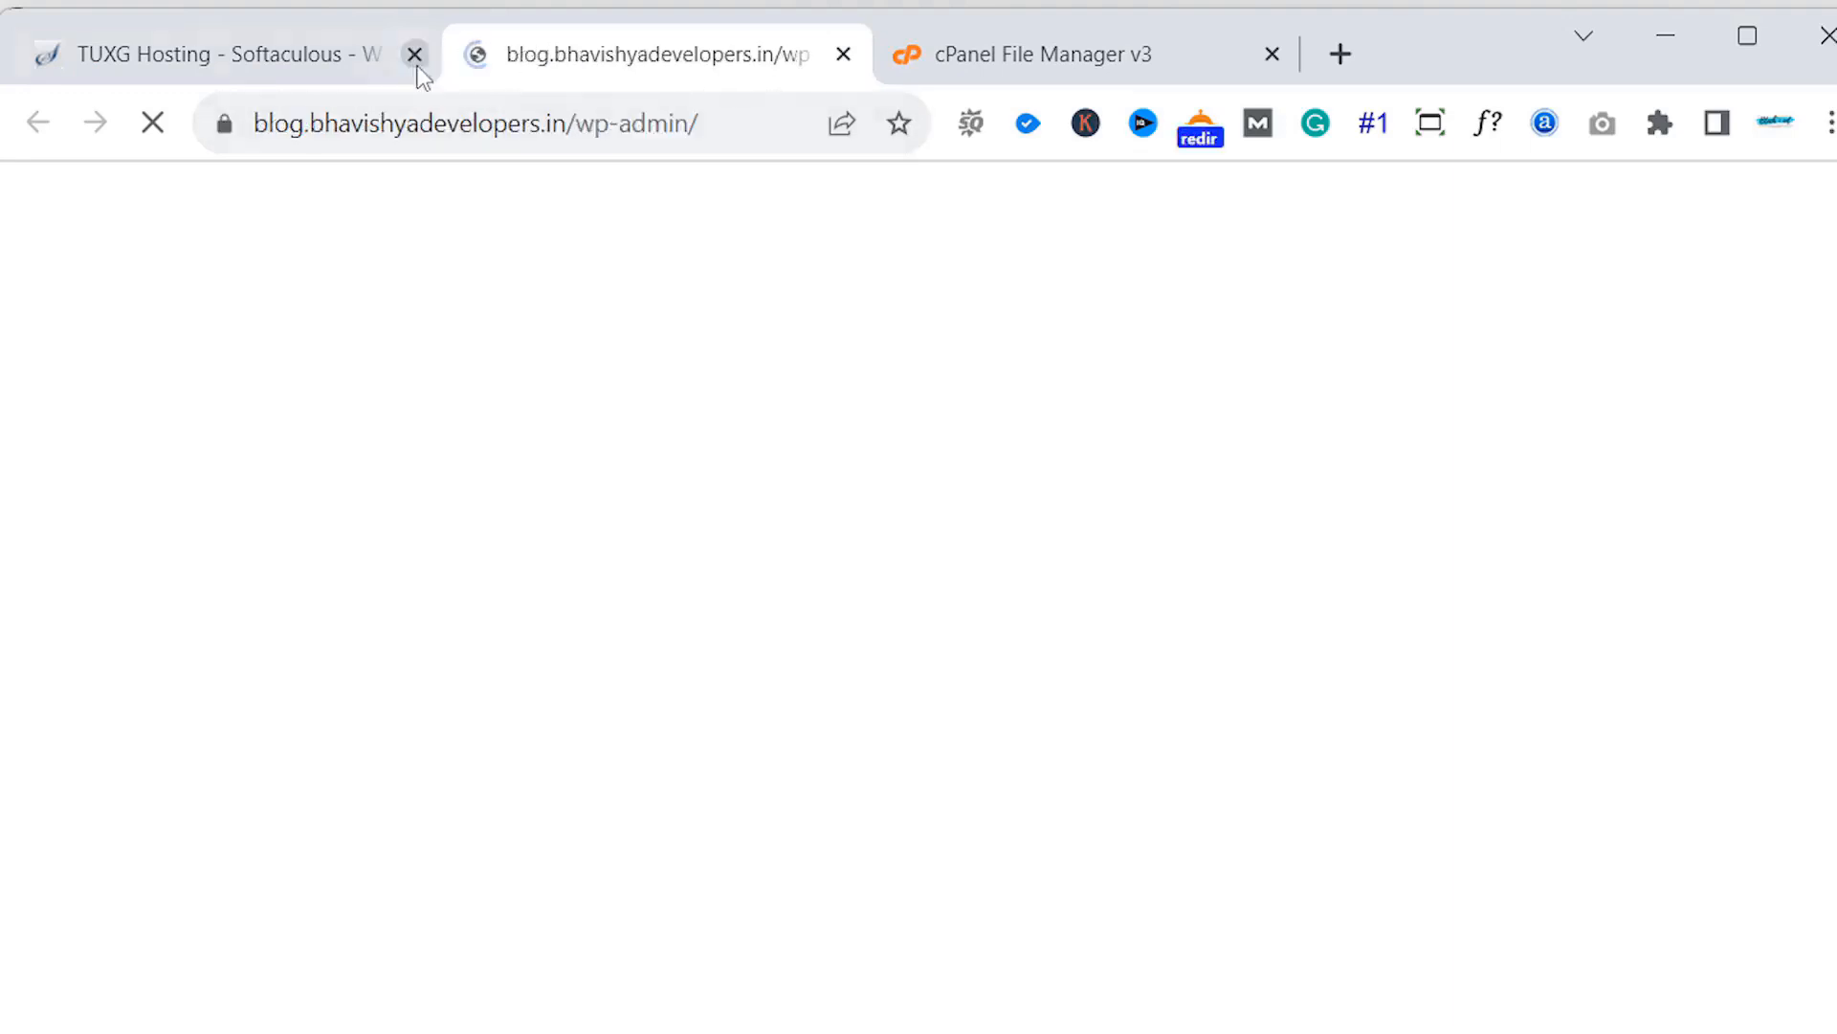
pyautogui.moveTo(350, 54)
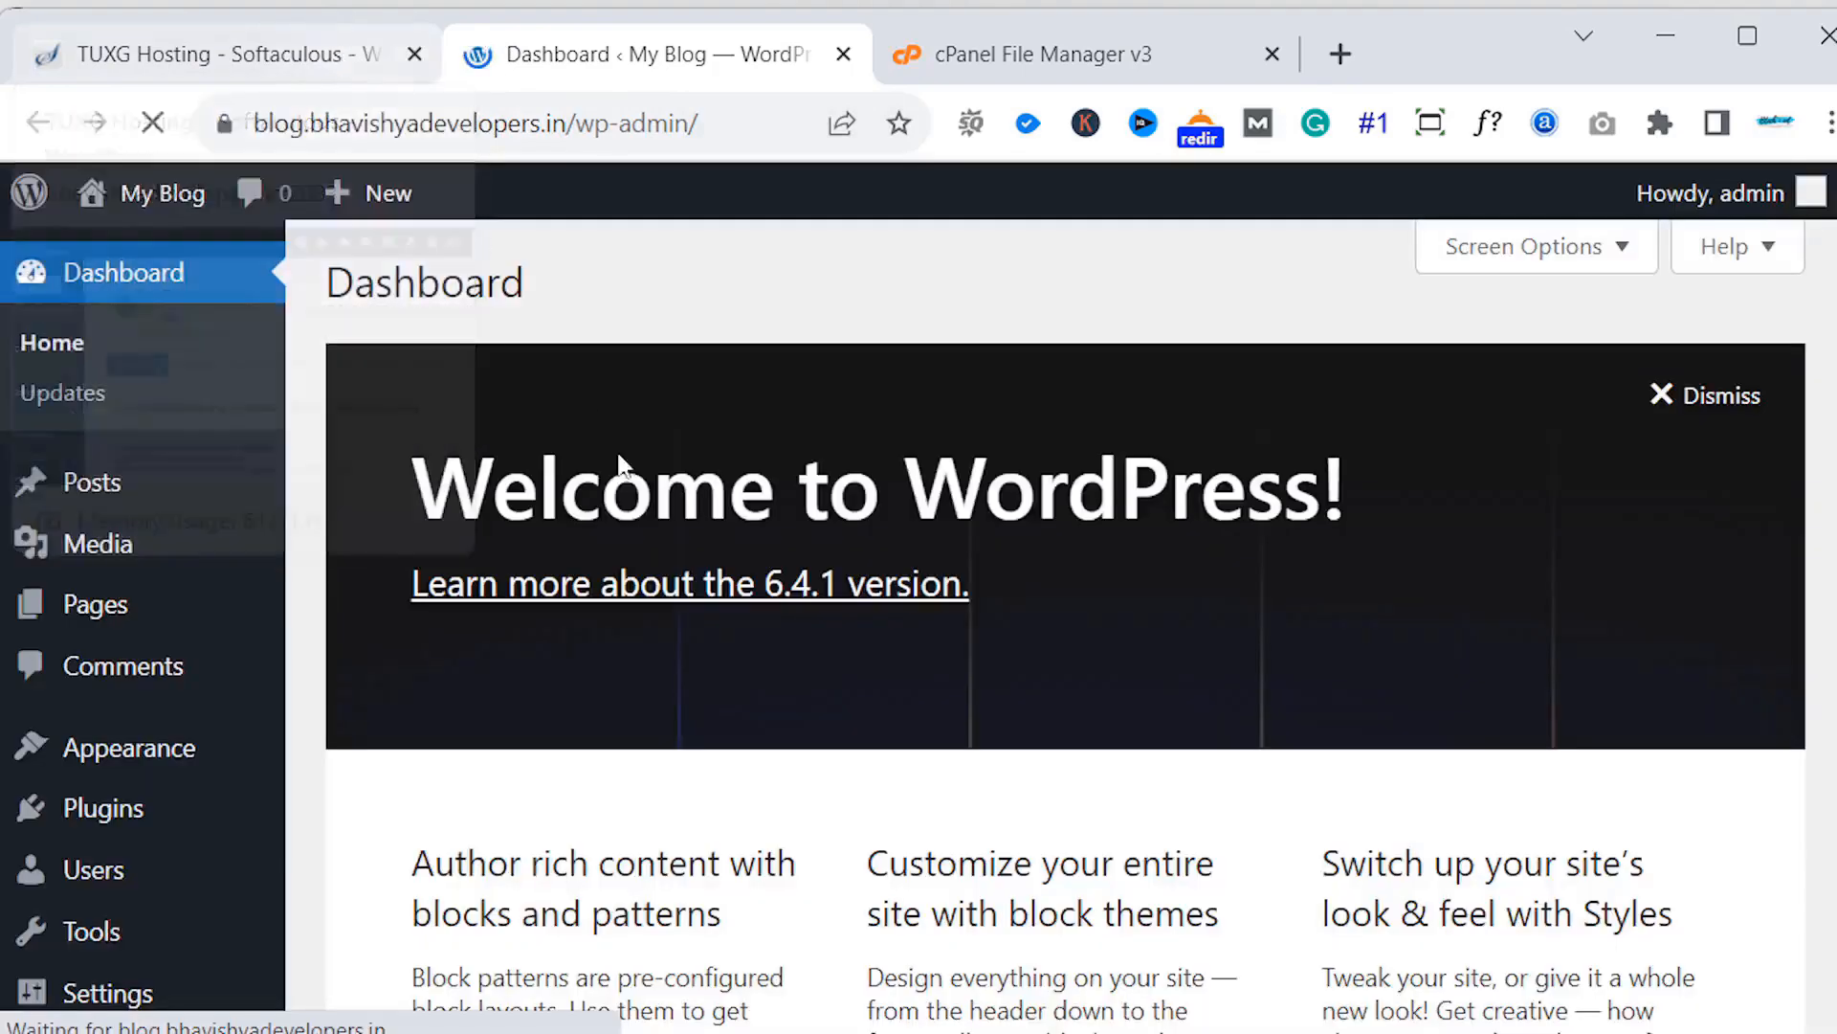
# - Return to the WordPress dashboard and show Users > All Users, listing the single admin account
pyautogui.click(125, 55)
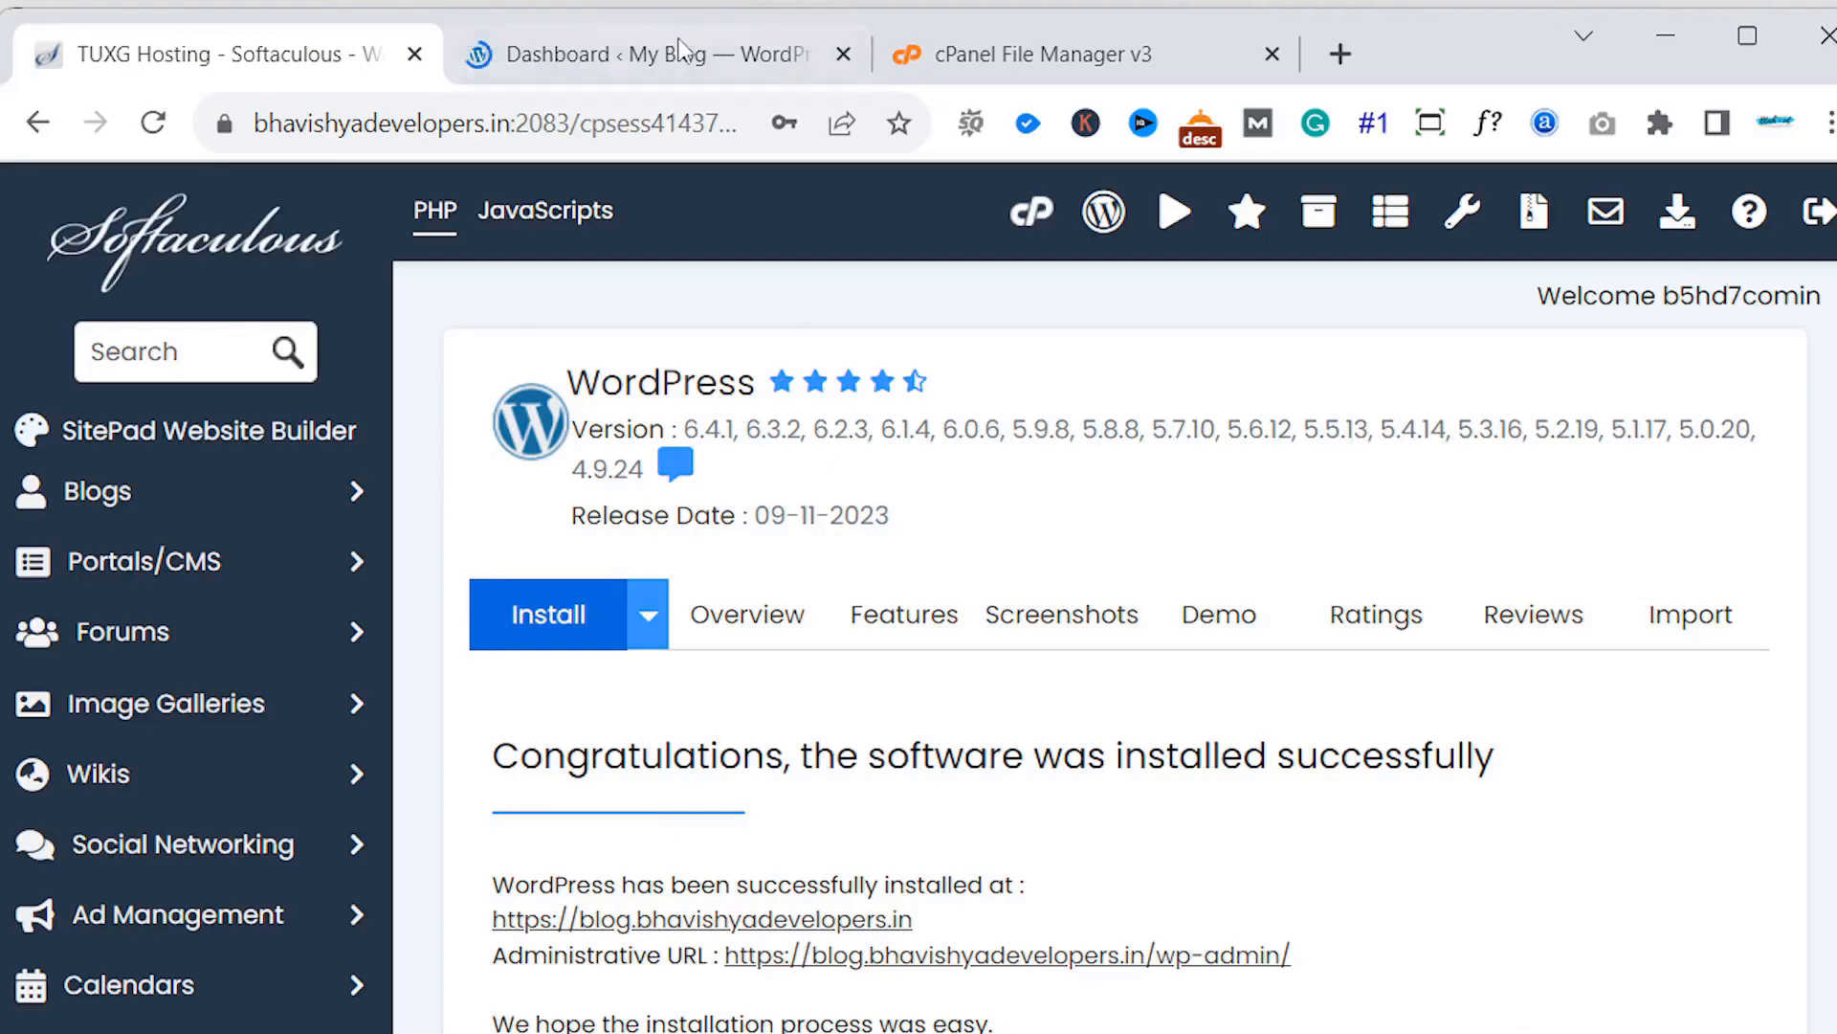
pyautogui.click(667, 67)
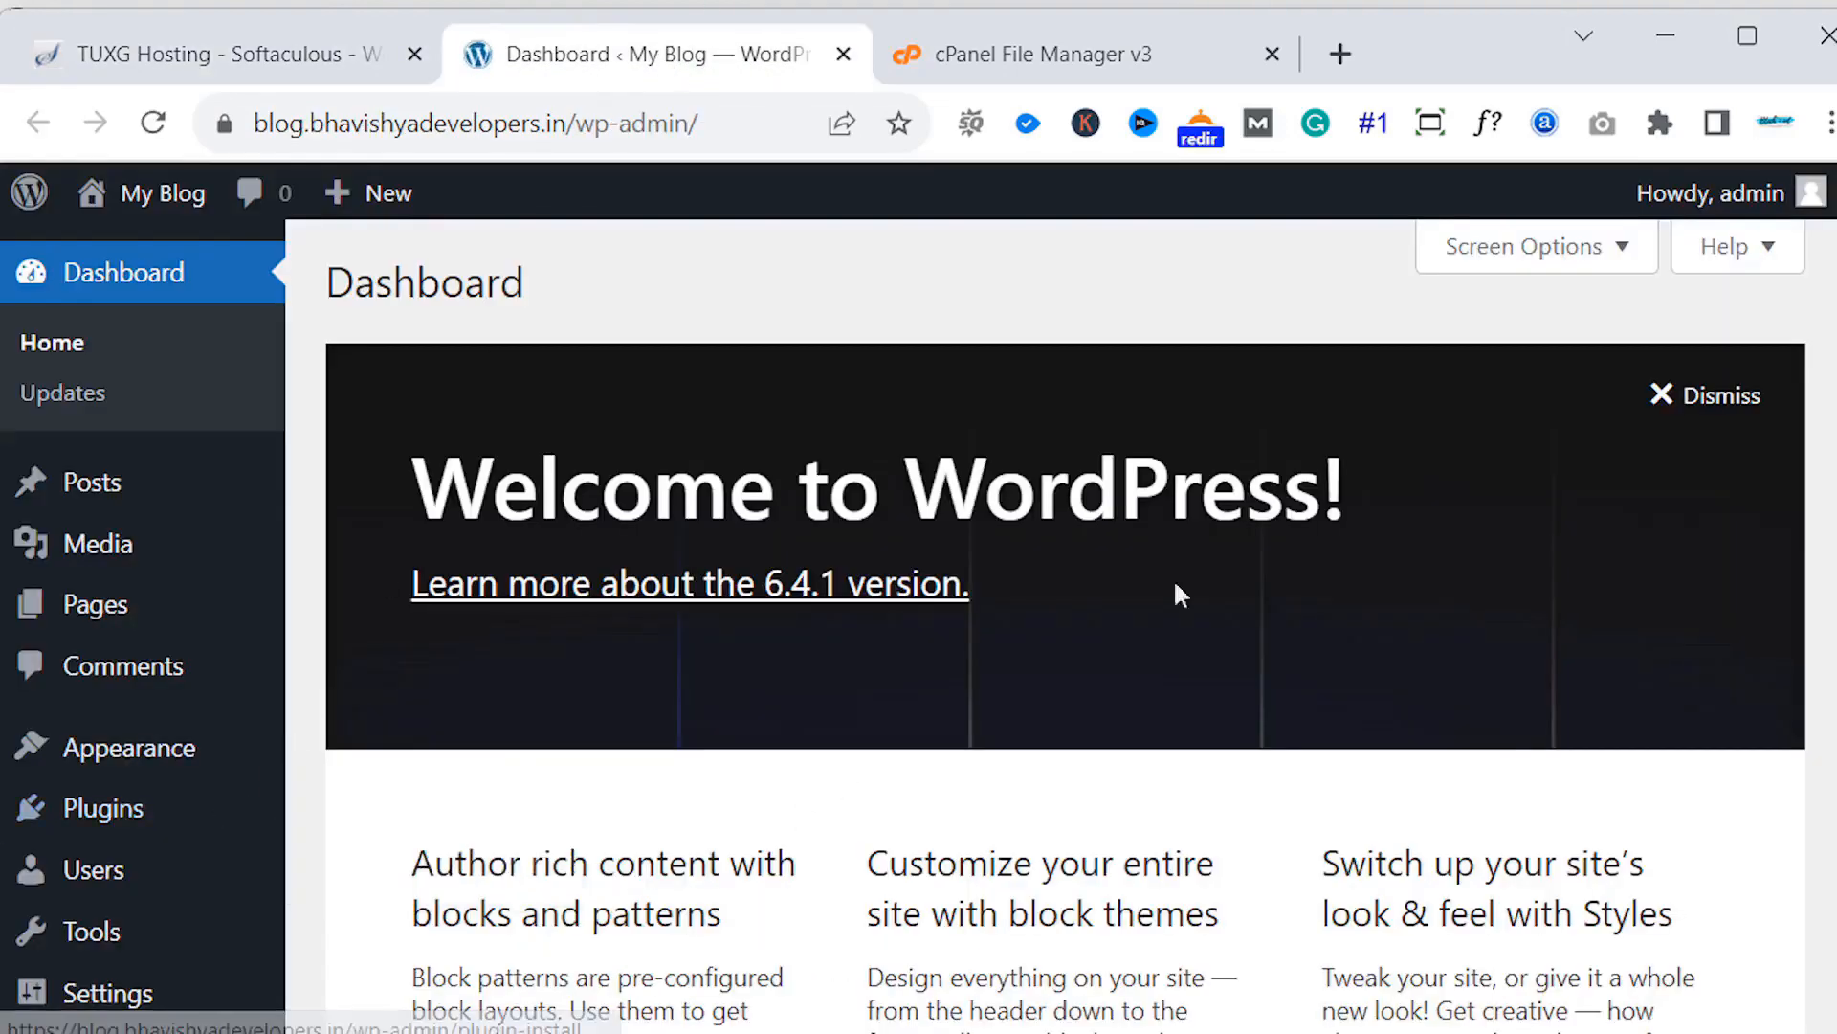
pyautogui.scroll(-5, 1830, 533)
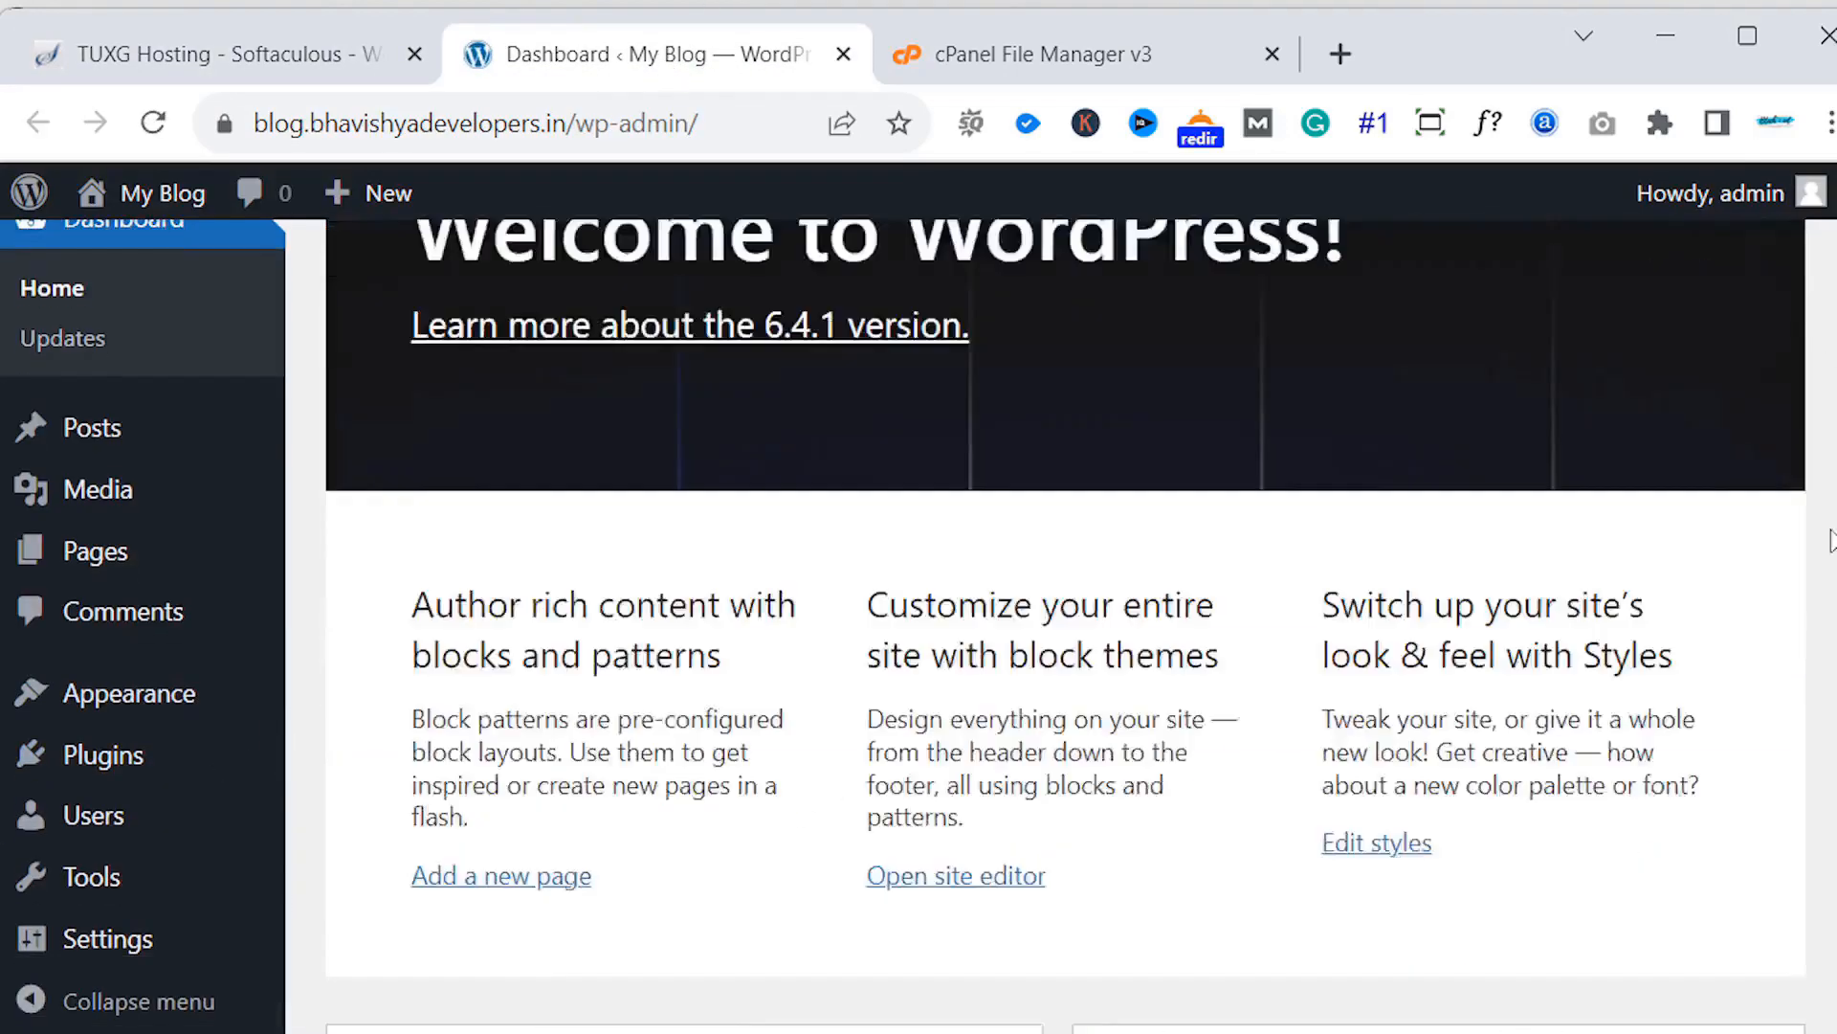
pyautogui.moveTo(67, 831)
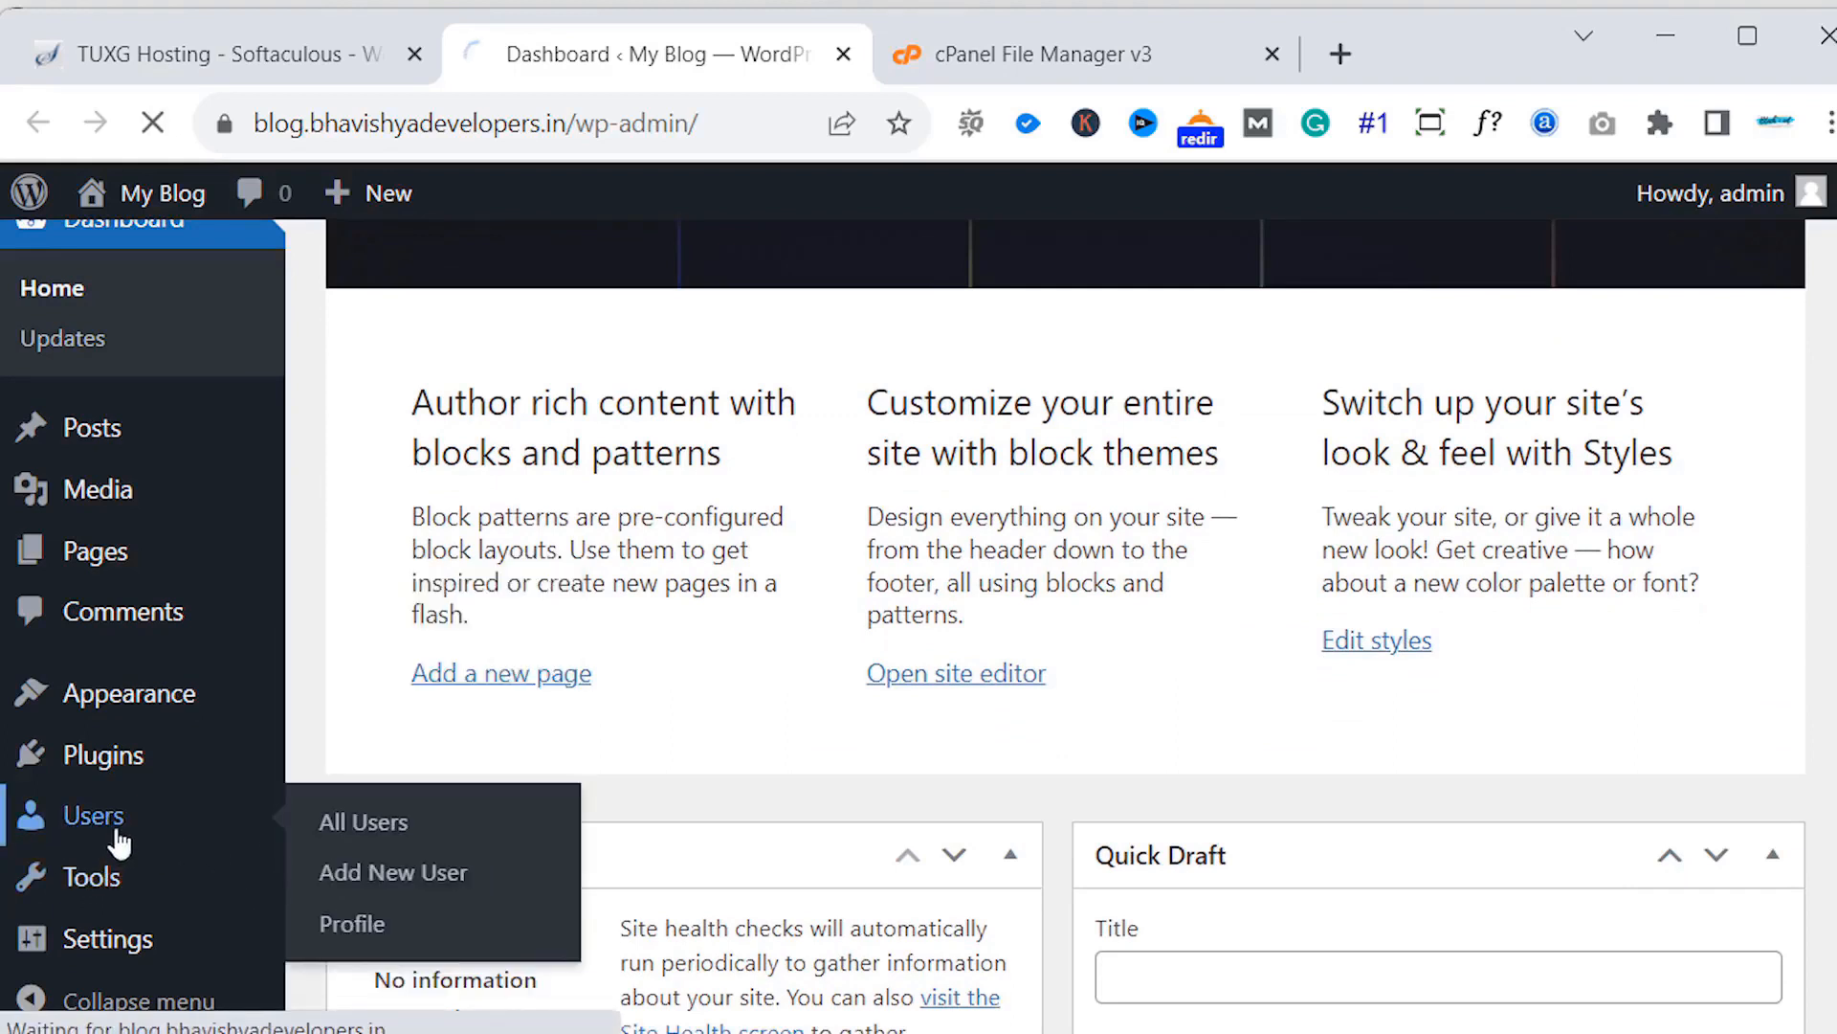
pyautogui.click(364, 821)
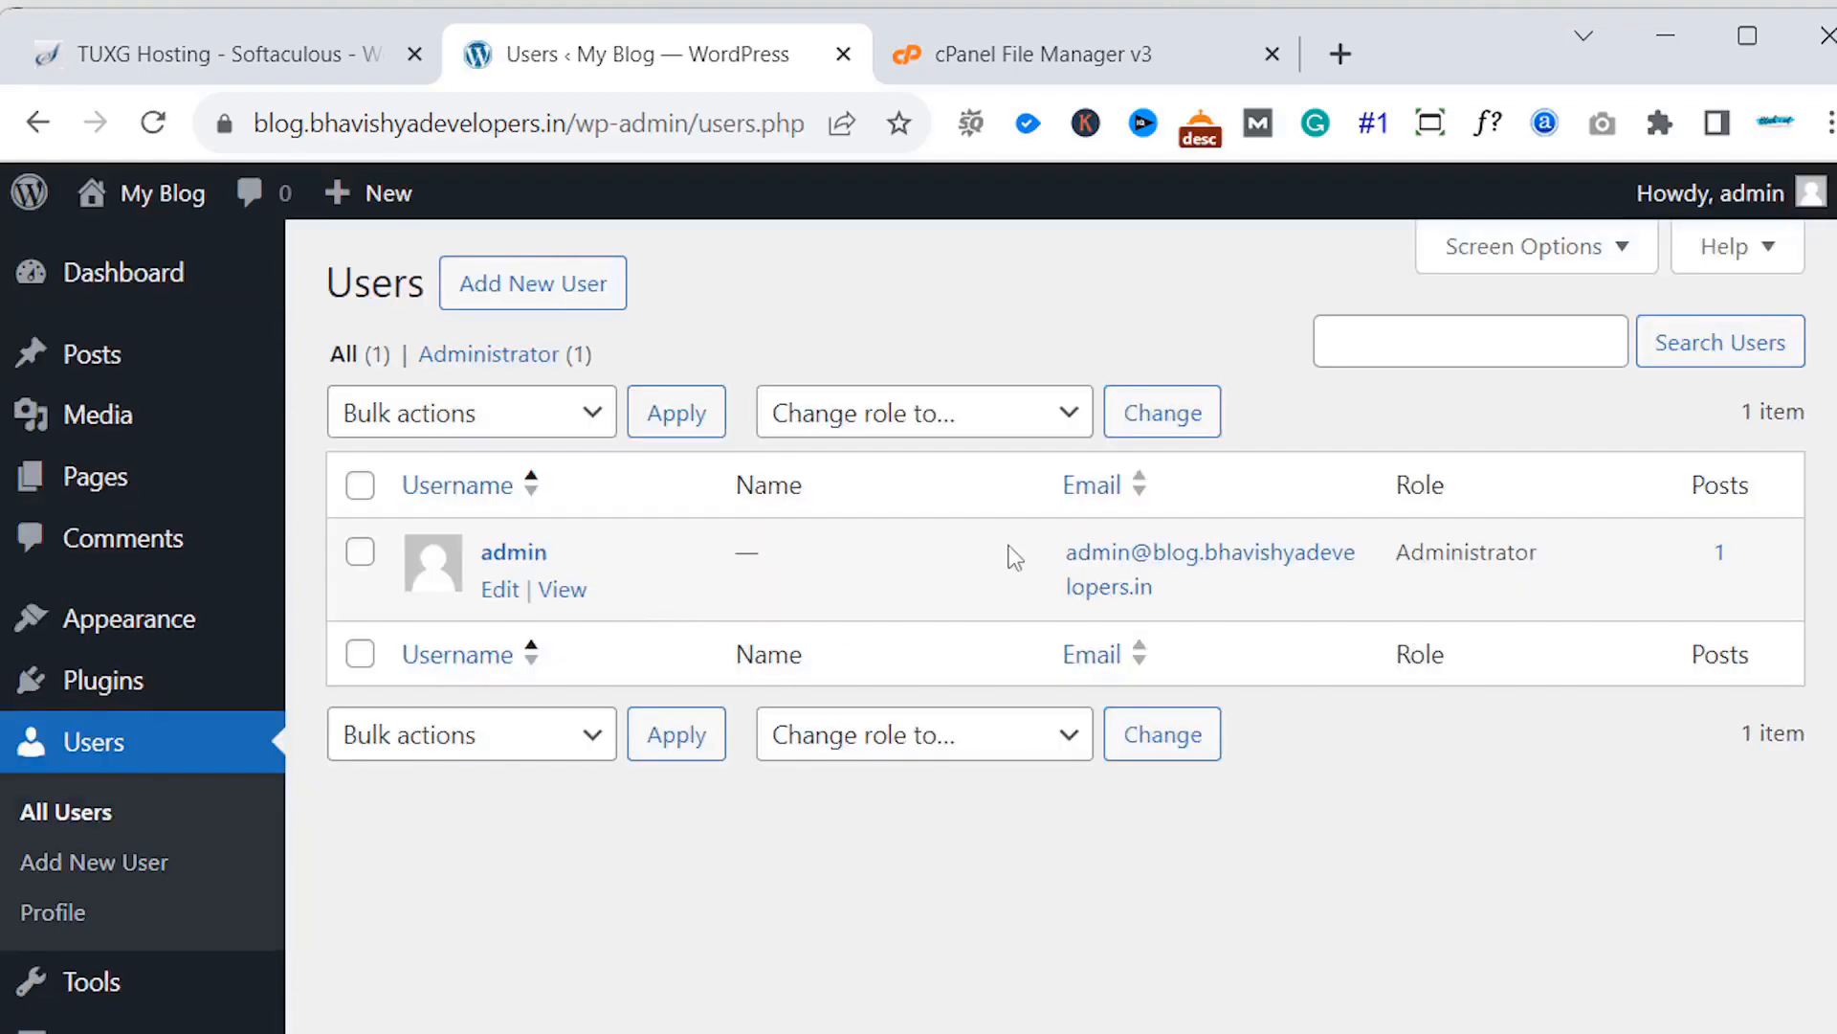
# - Edit the admin user and review its profile, contact info and Account Management section
pyautogui.click(496, 598)
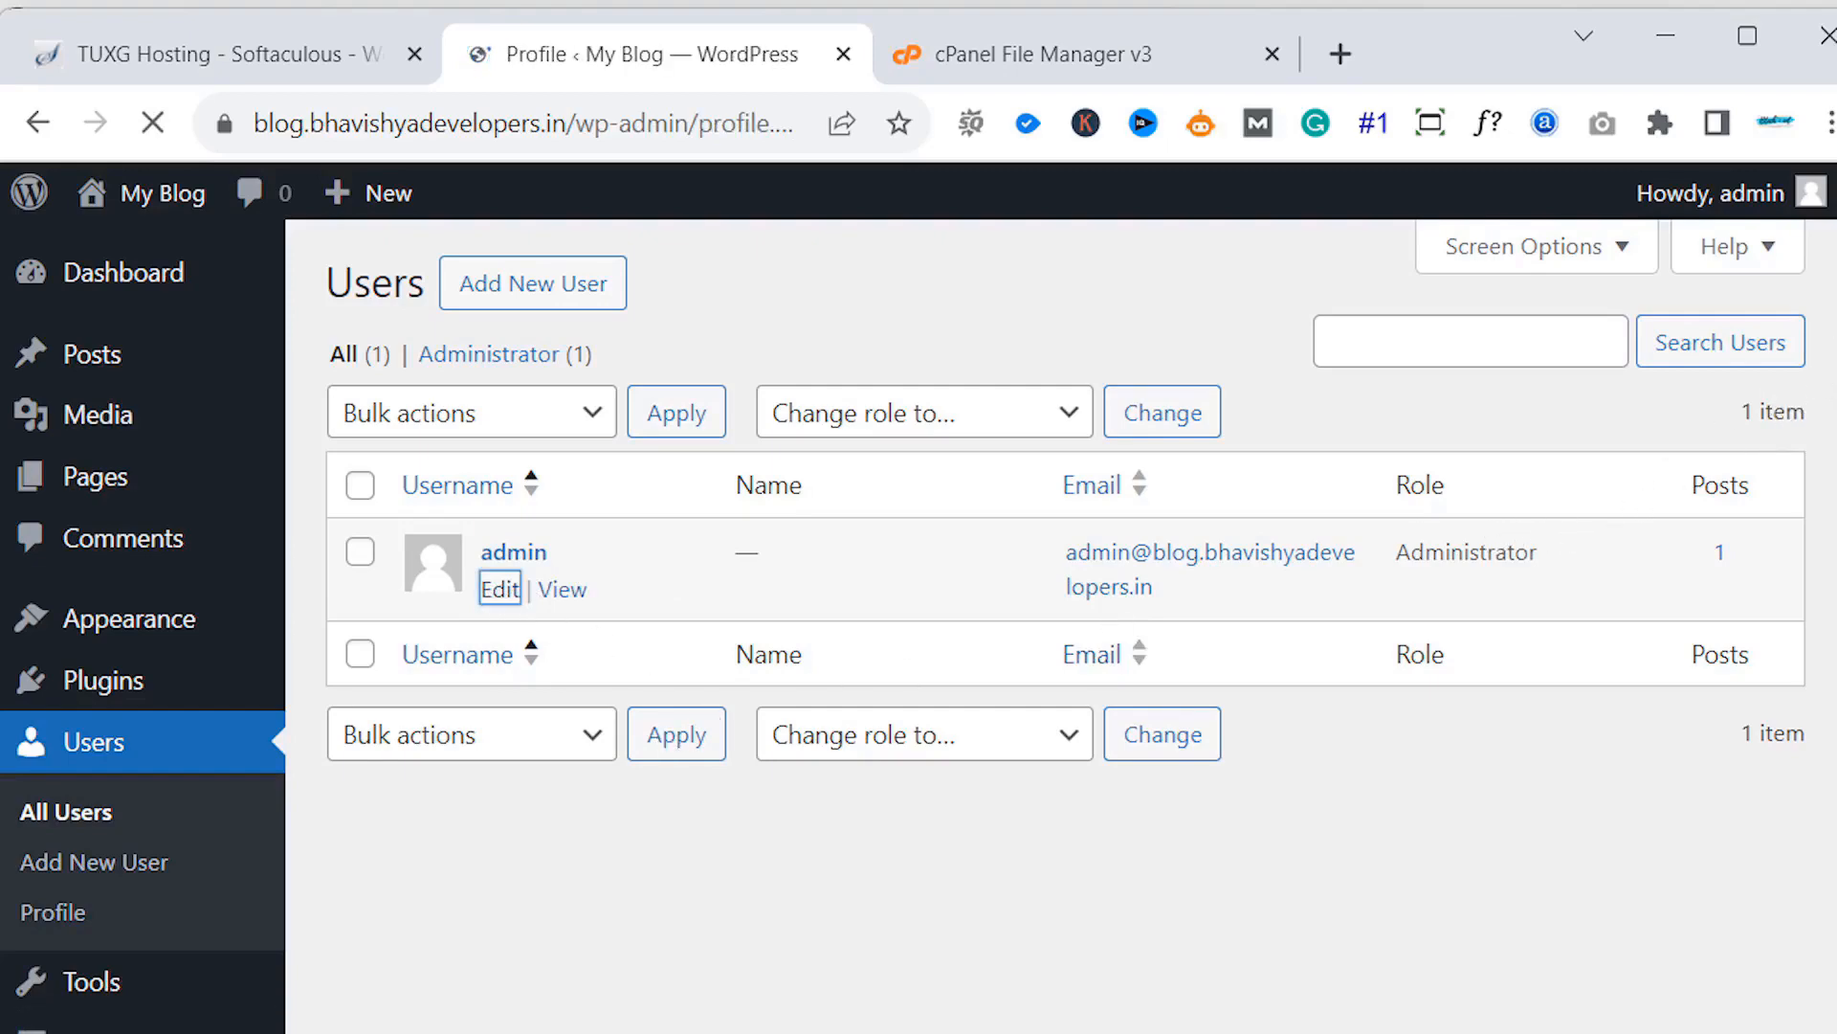
pyautogui.scroll(-3, 1053, 622)
pyautogui.scroll(-1, 1832, 546)
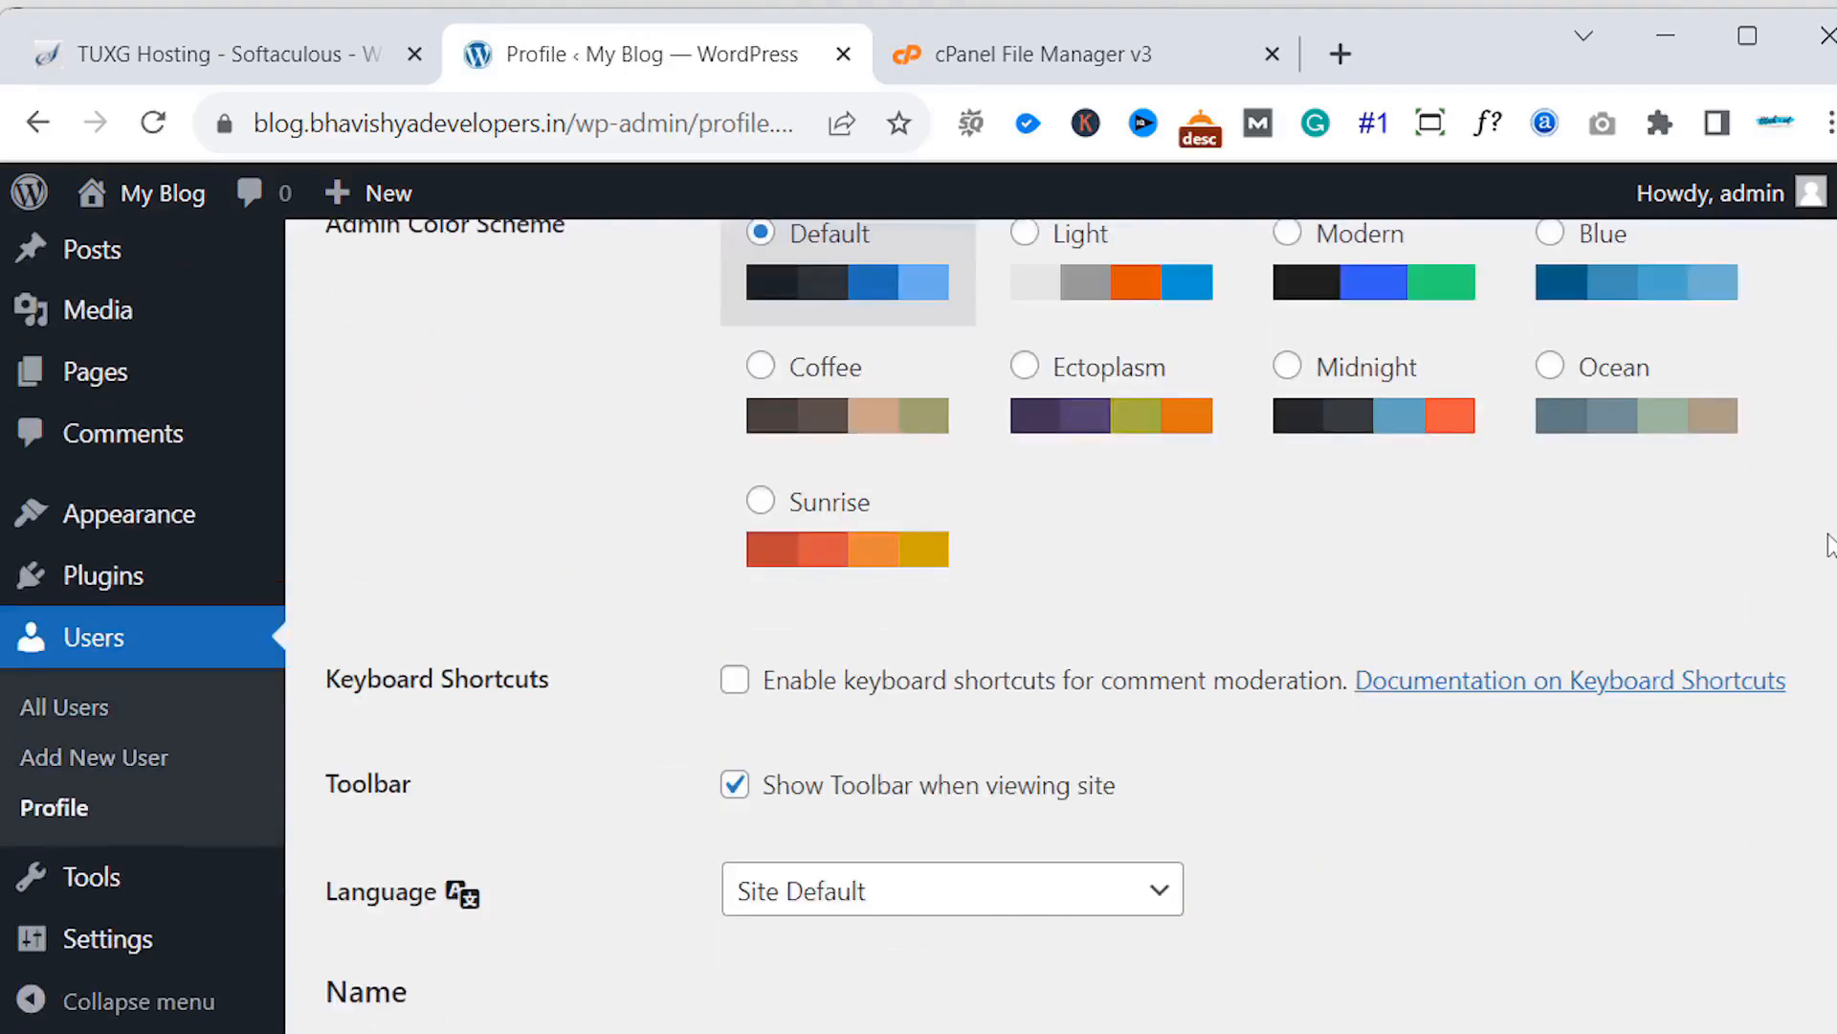
pyautogui.scroll(-7, 1061, 626)
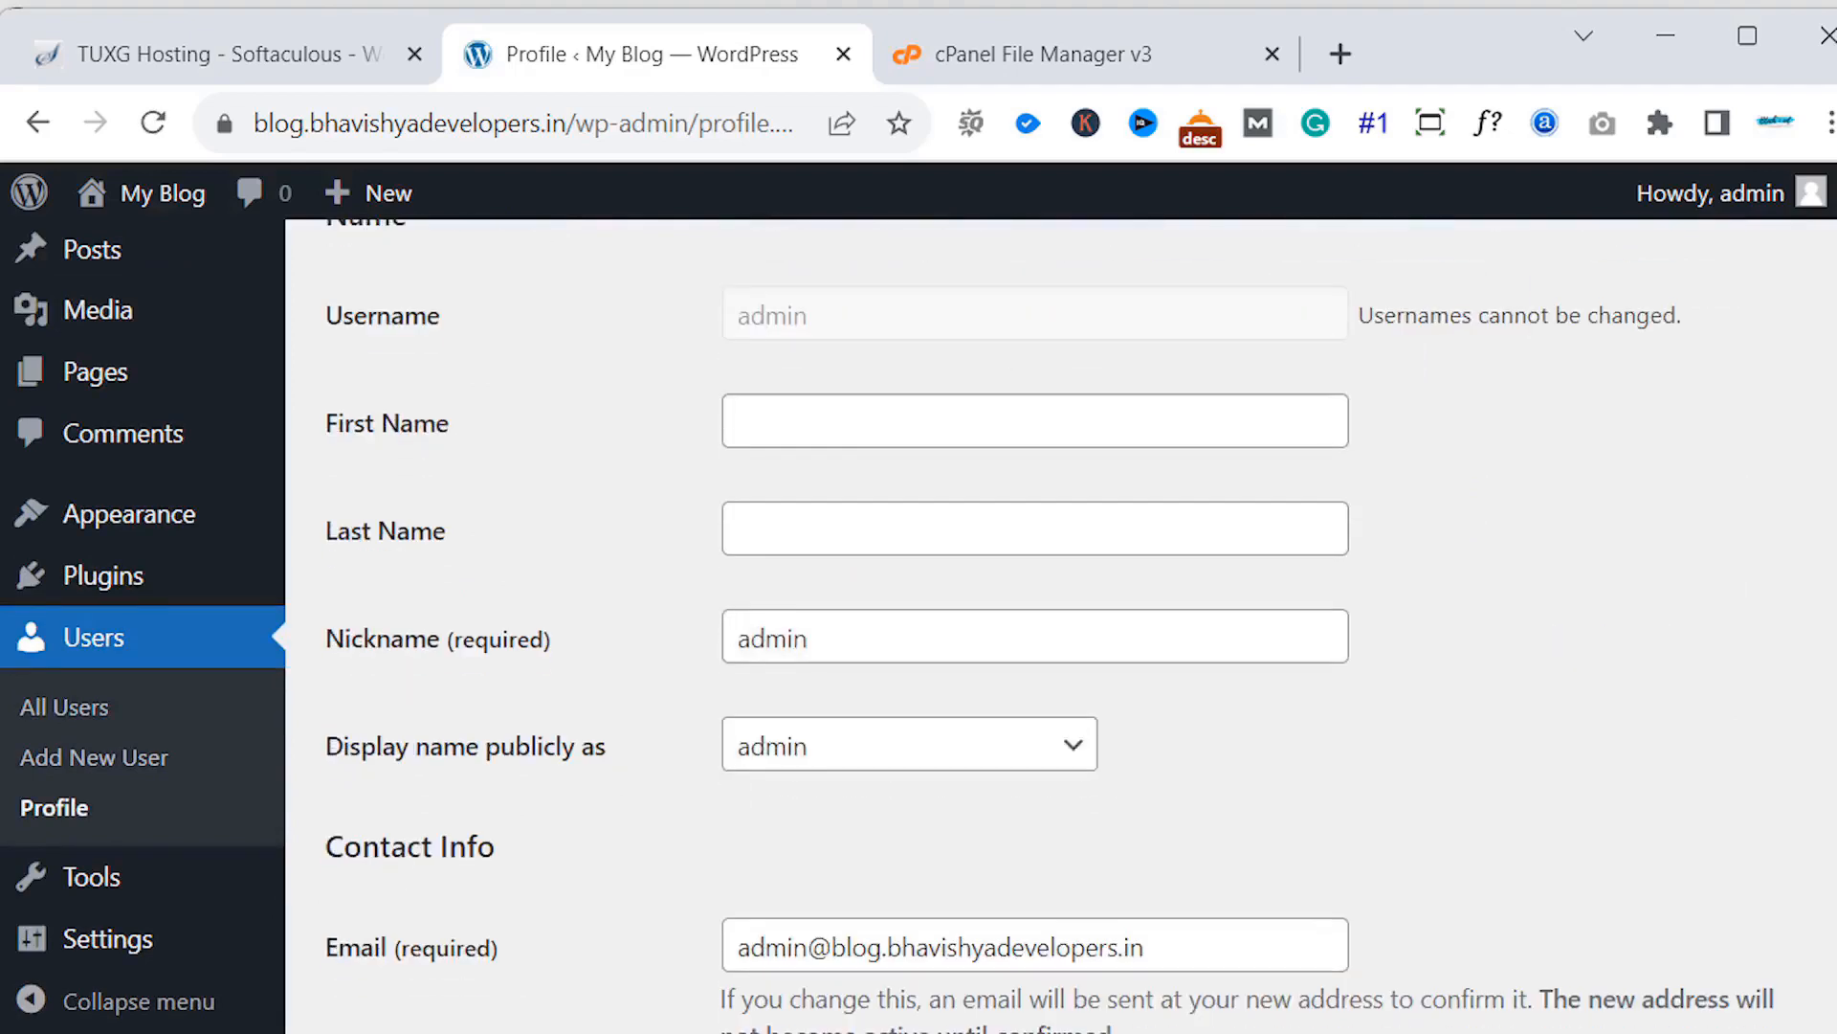
pyautogui.scroll(-10, 1825, 555)
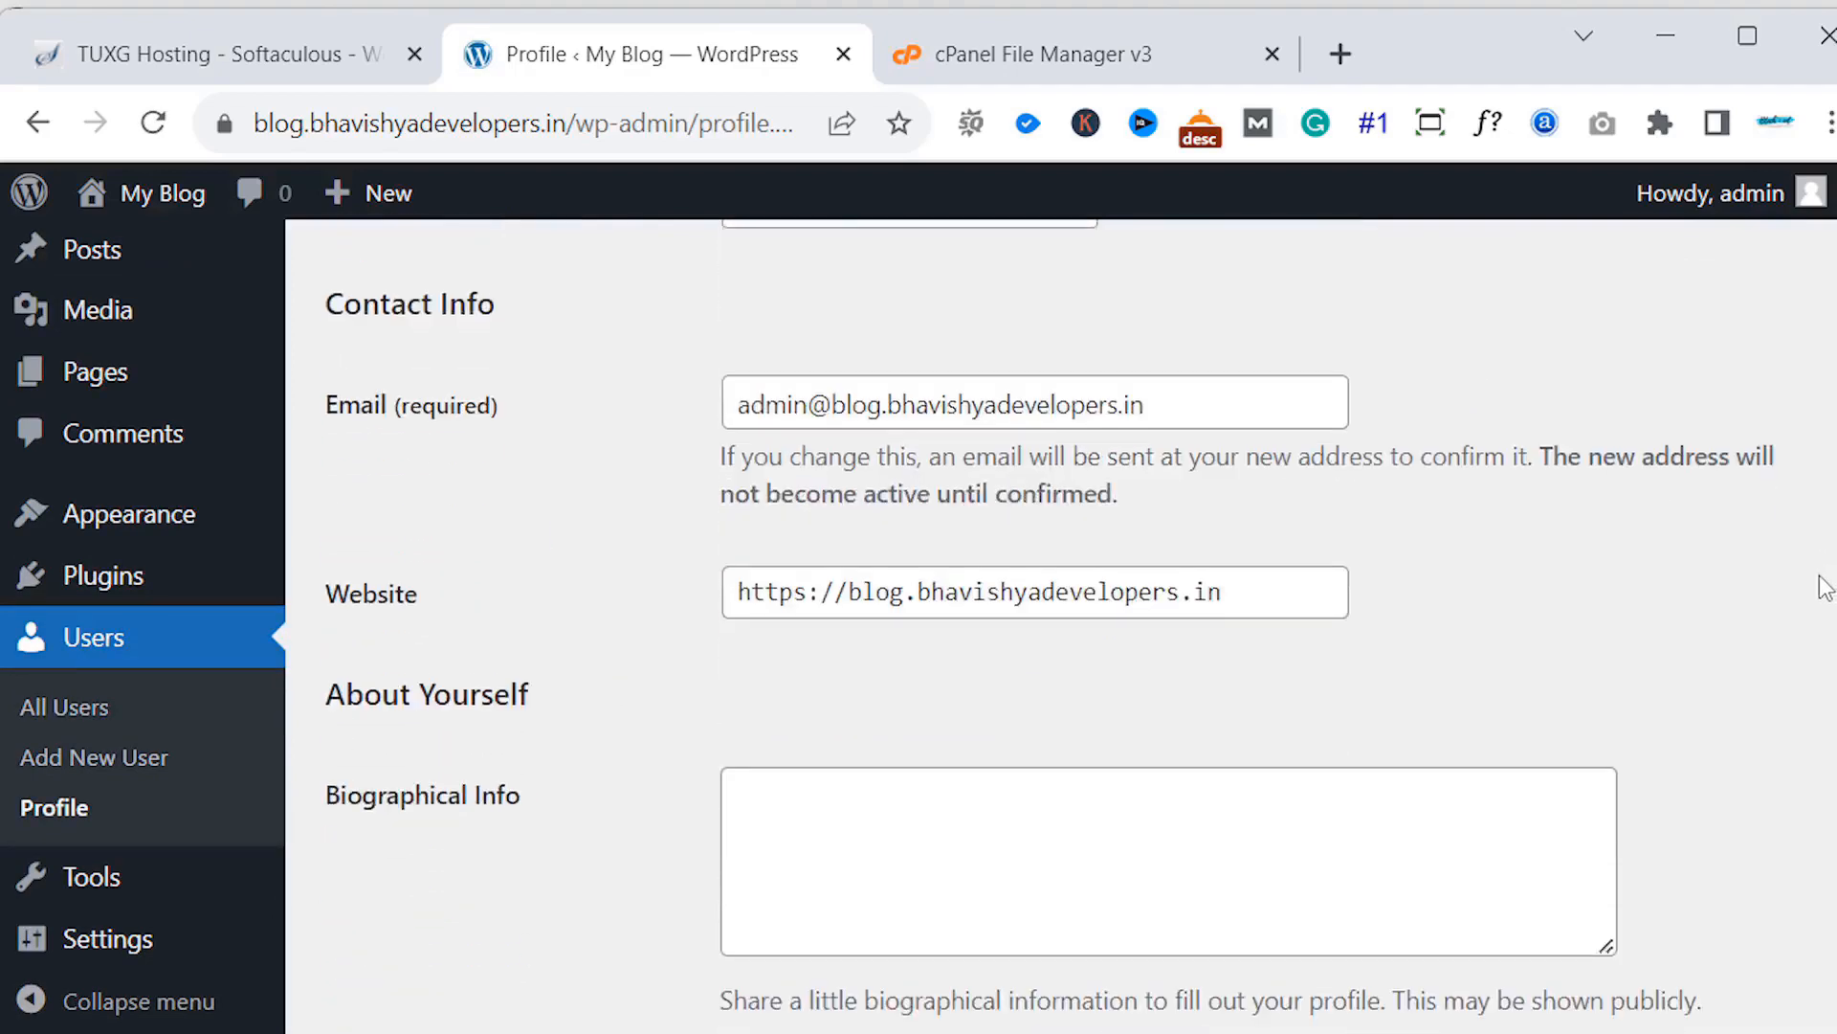
pyautogui.scroll(-5, 1823, 673)
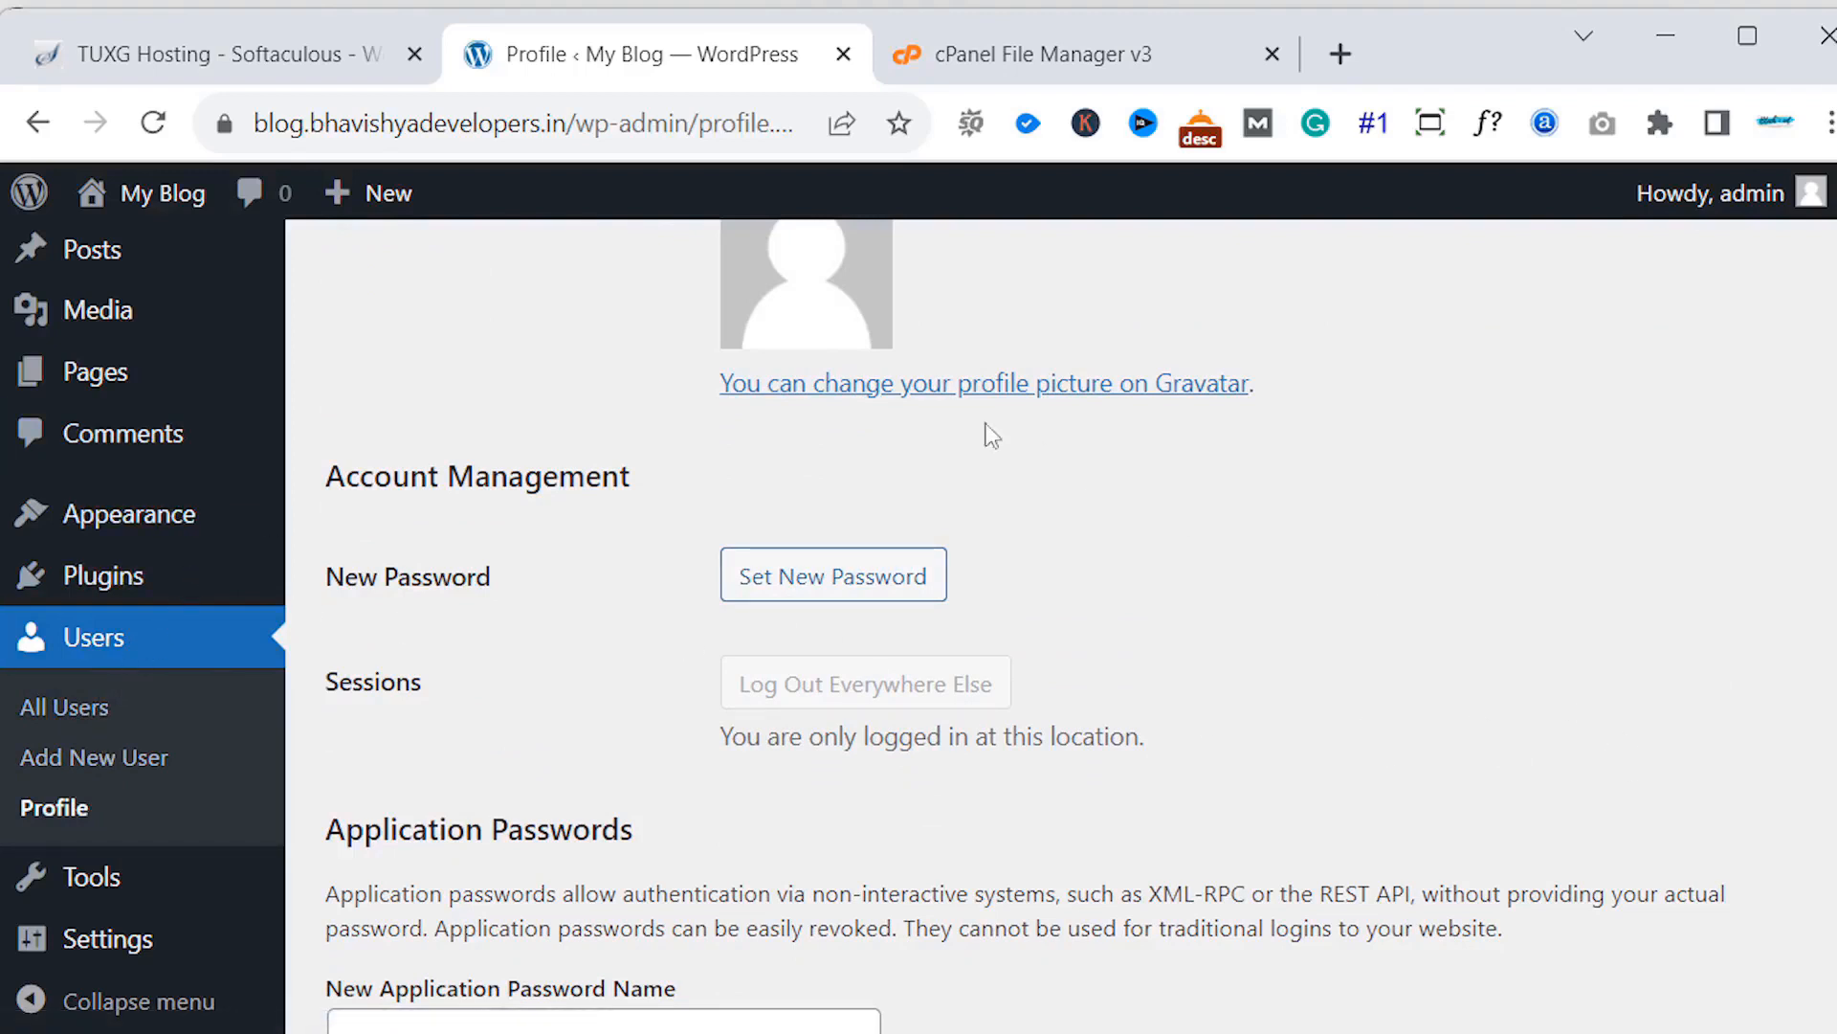
# - Open My Blog's Visit Site link in a new tab and switch to it
pyautogui.moveTo(181, 199)
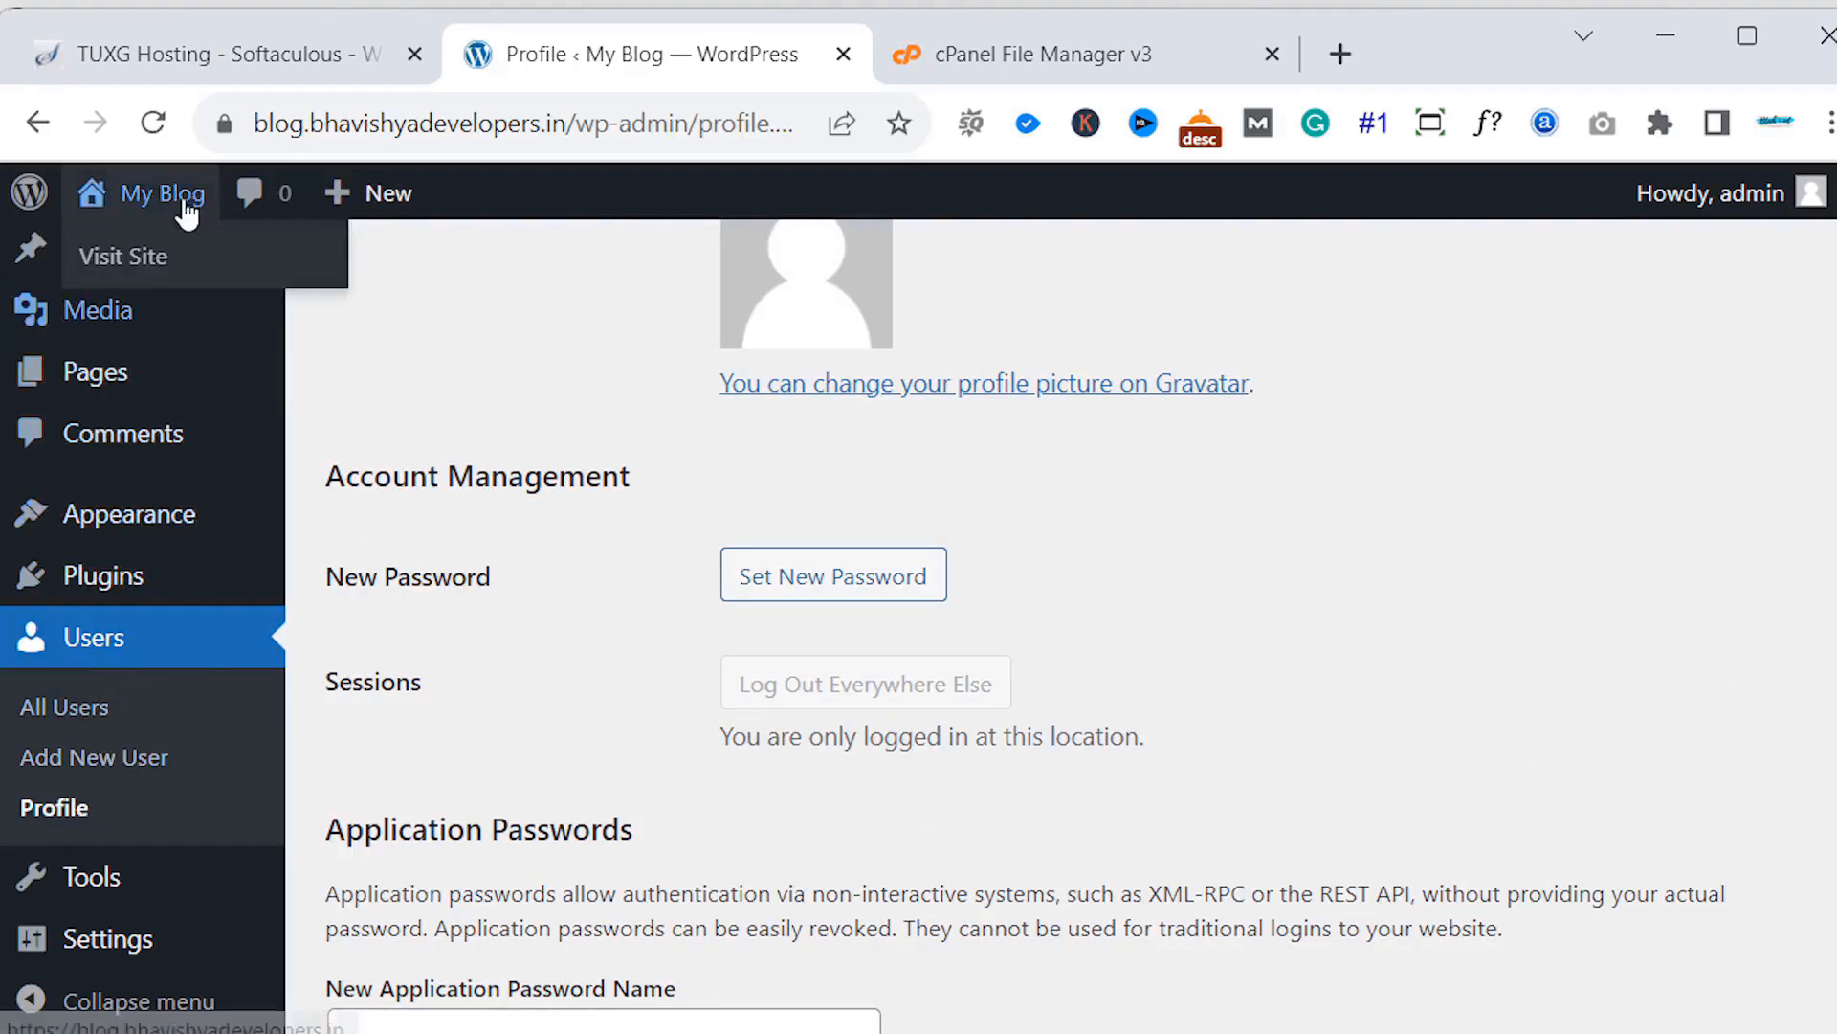
pyautogui.rightClick(187, 260)
pyautogui.click(220, 274)
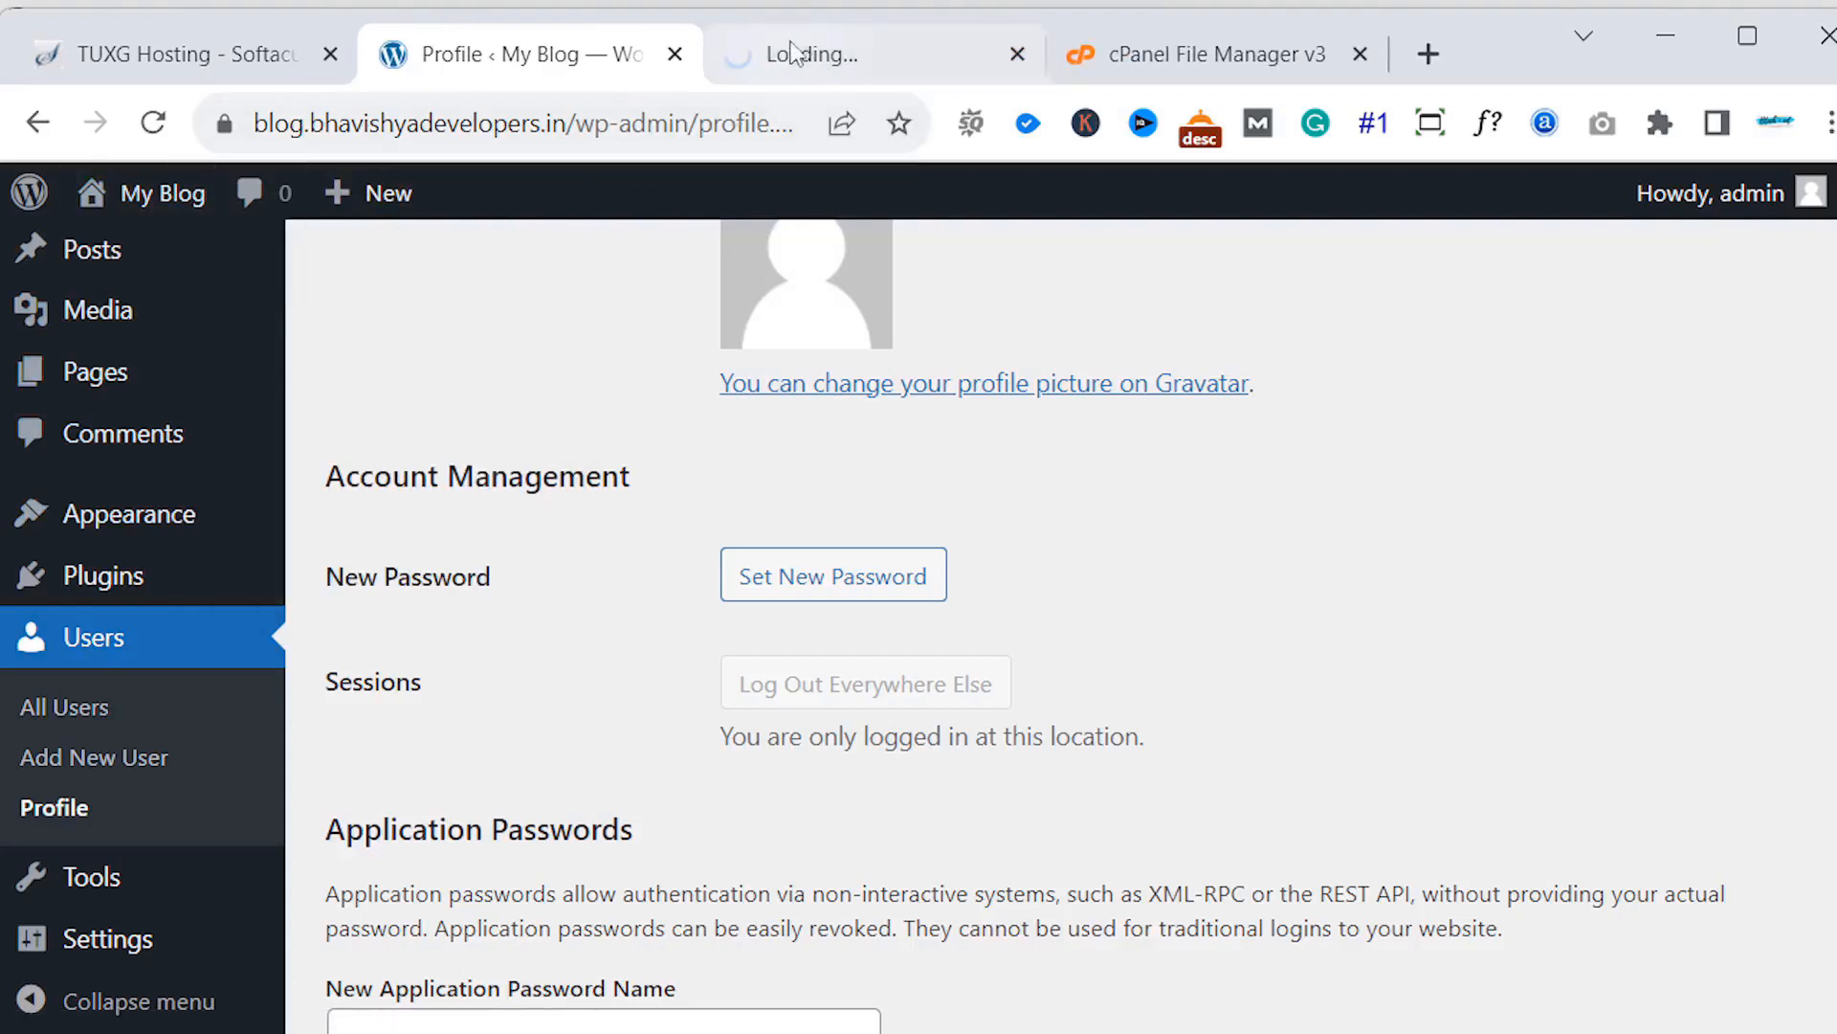
pyautogui.click(796, 52)
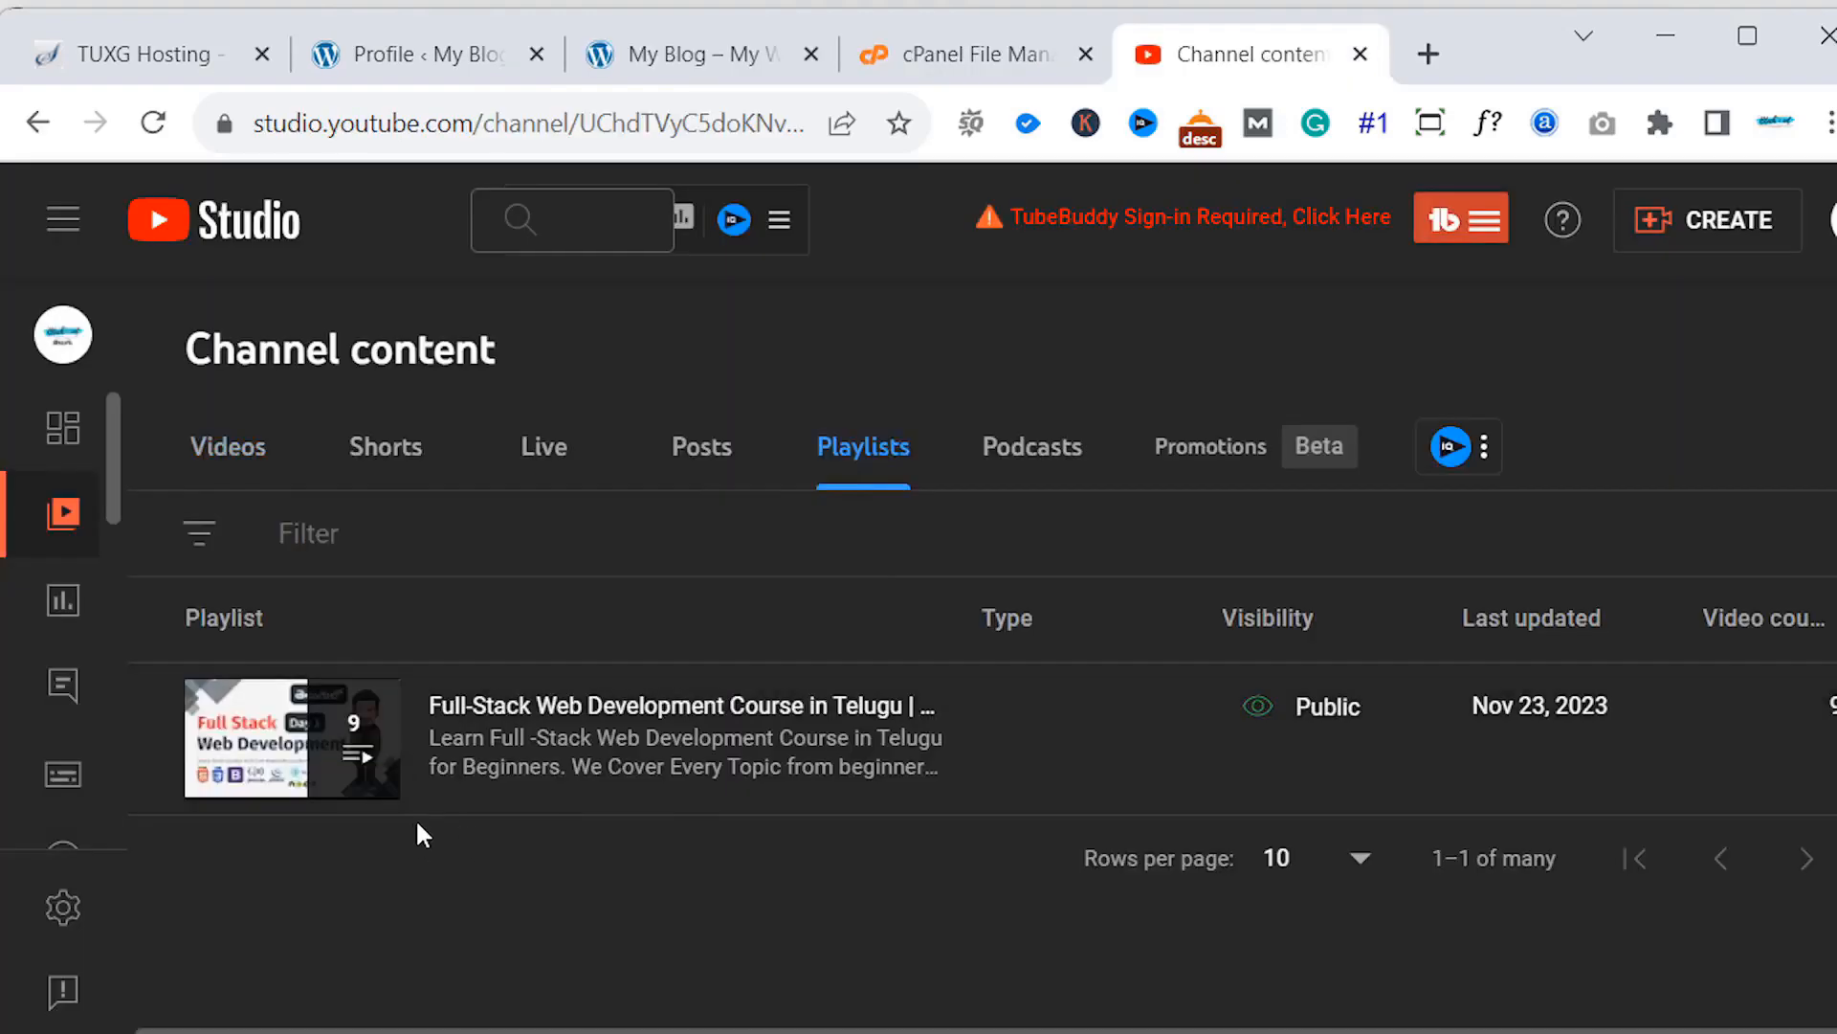
# - Close the YouTube Studio tab with Ctrl+W, leaving the blog's logged-in front page visible
pyautogui.moveTo(415, 796)
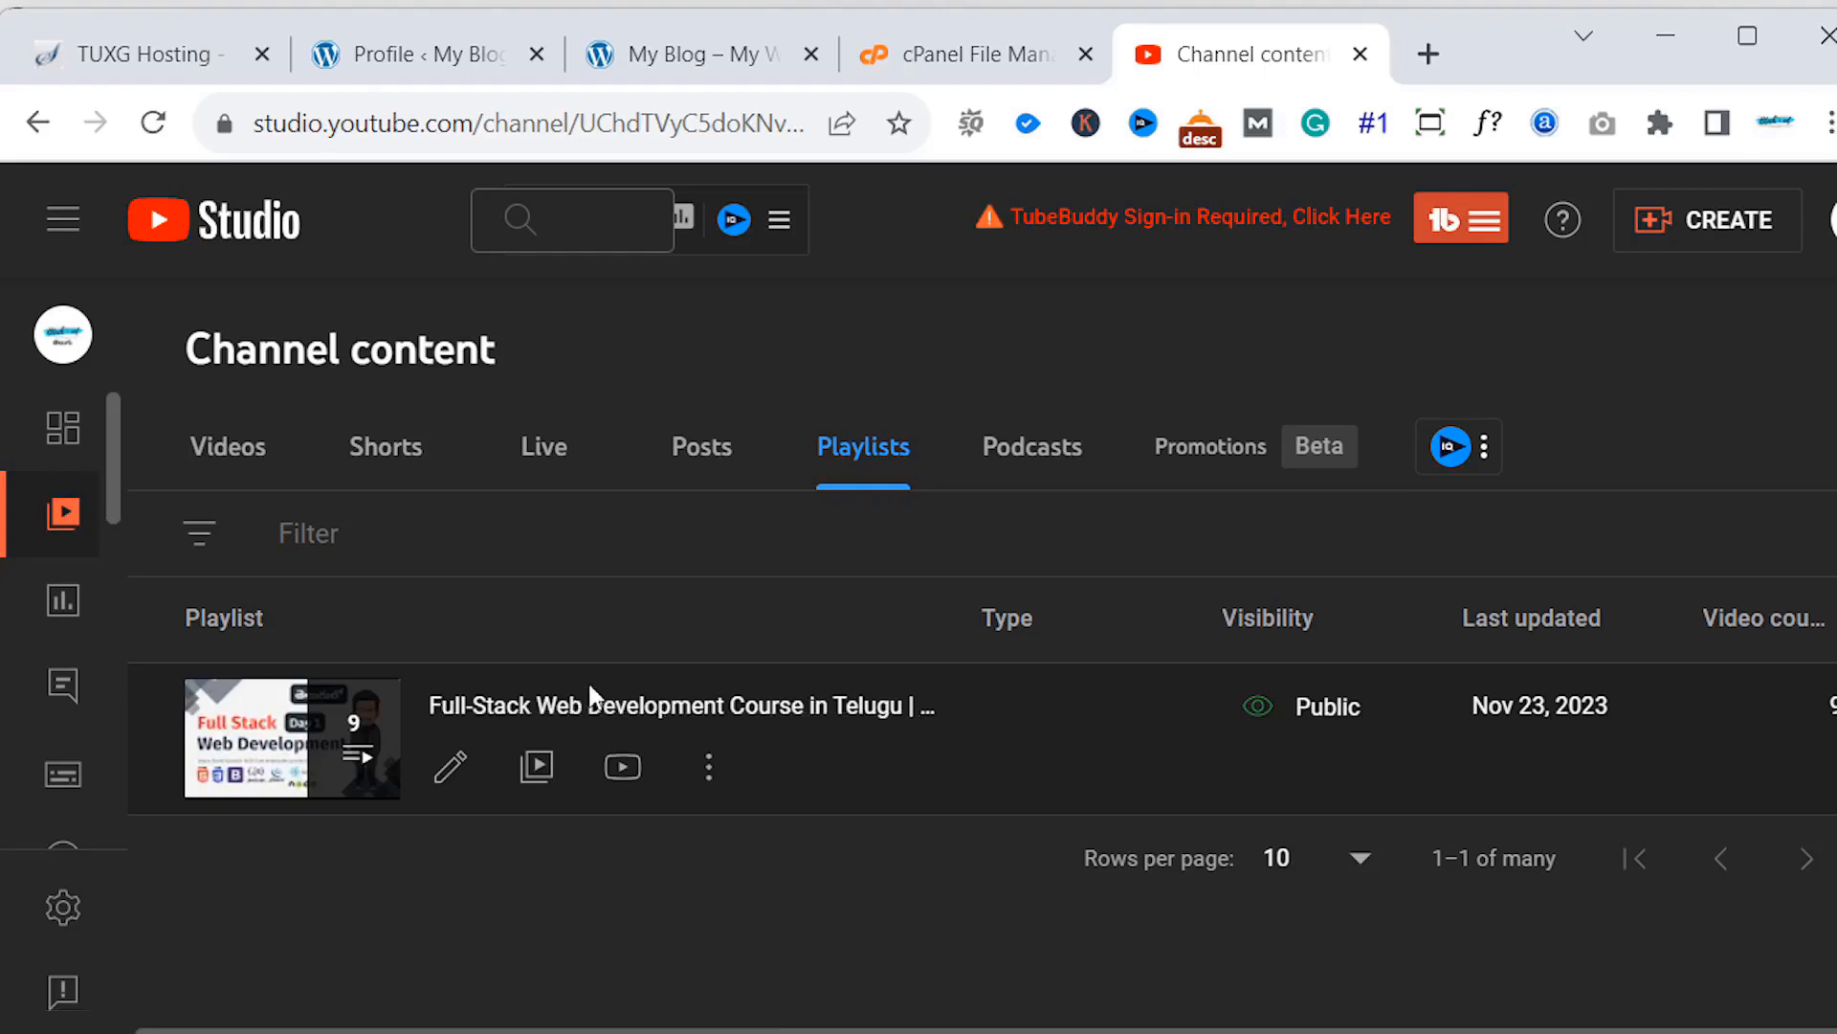
pyautogui.hotkey('ctrl', 'w')
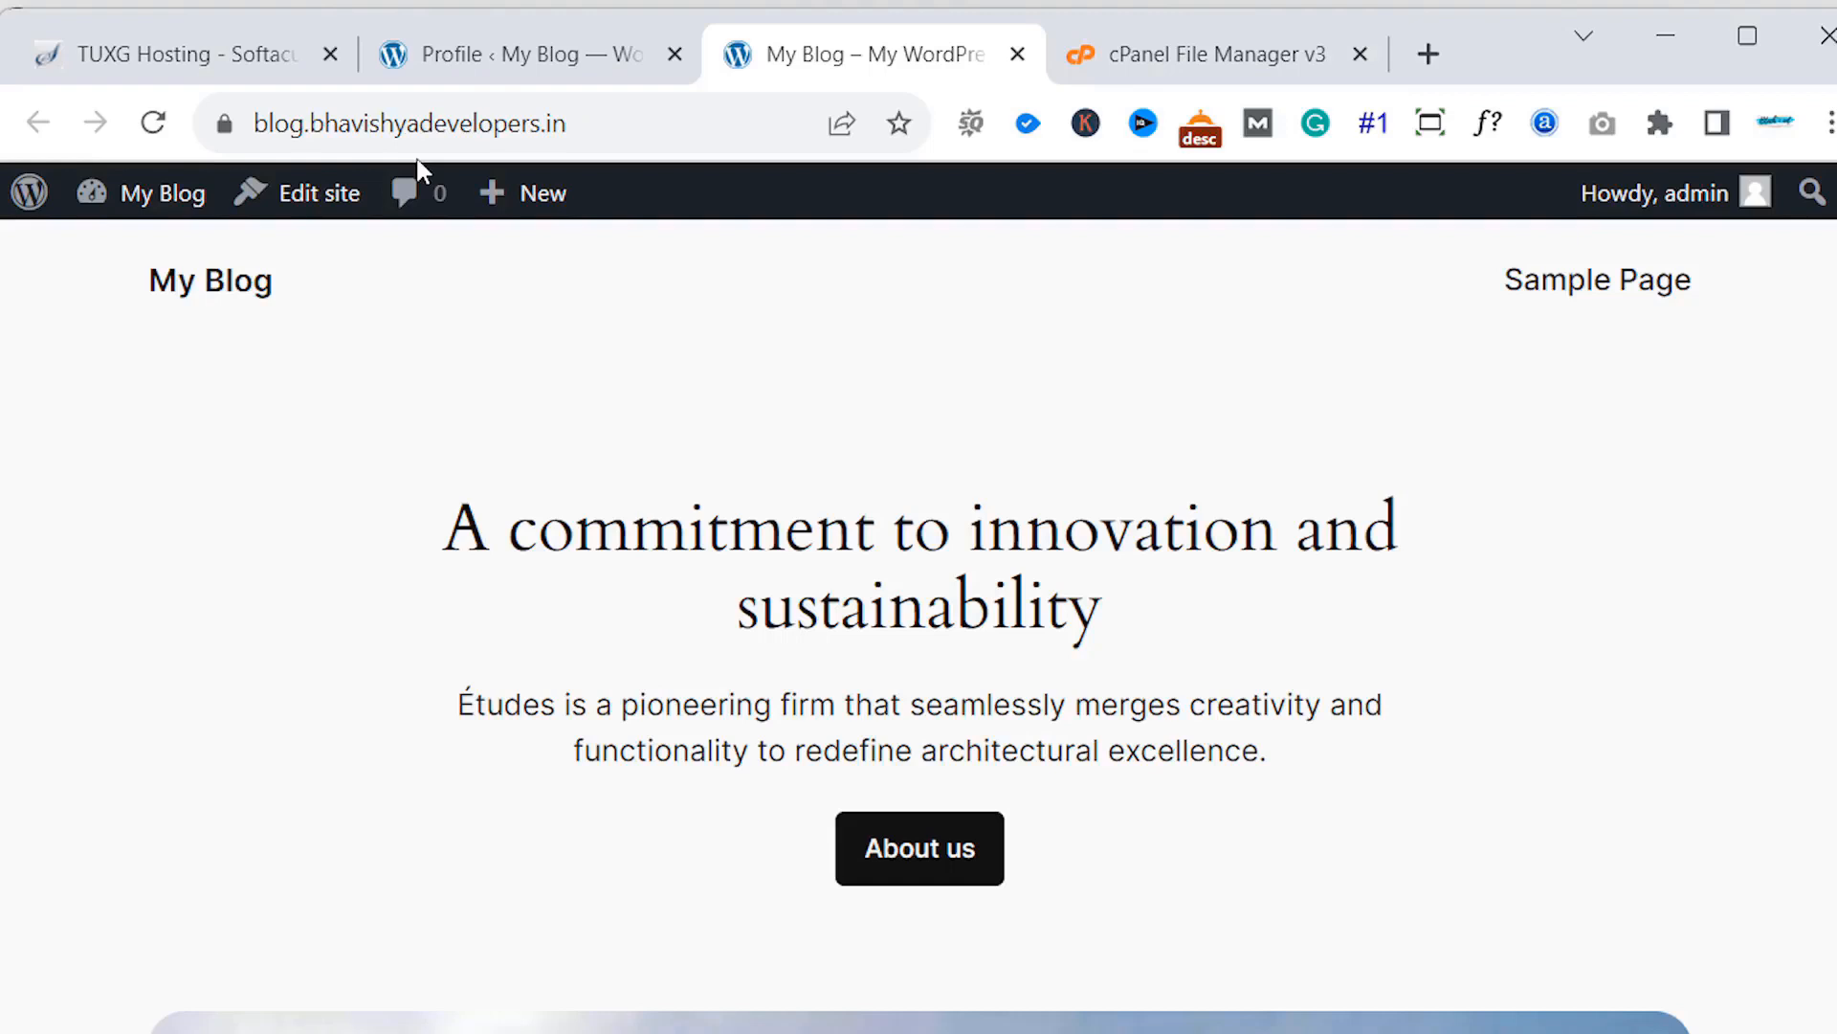